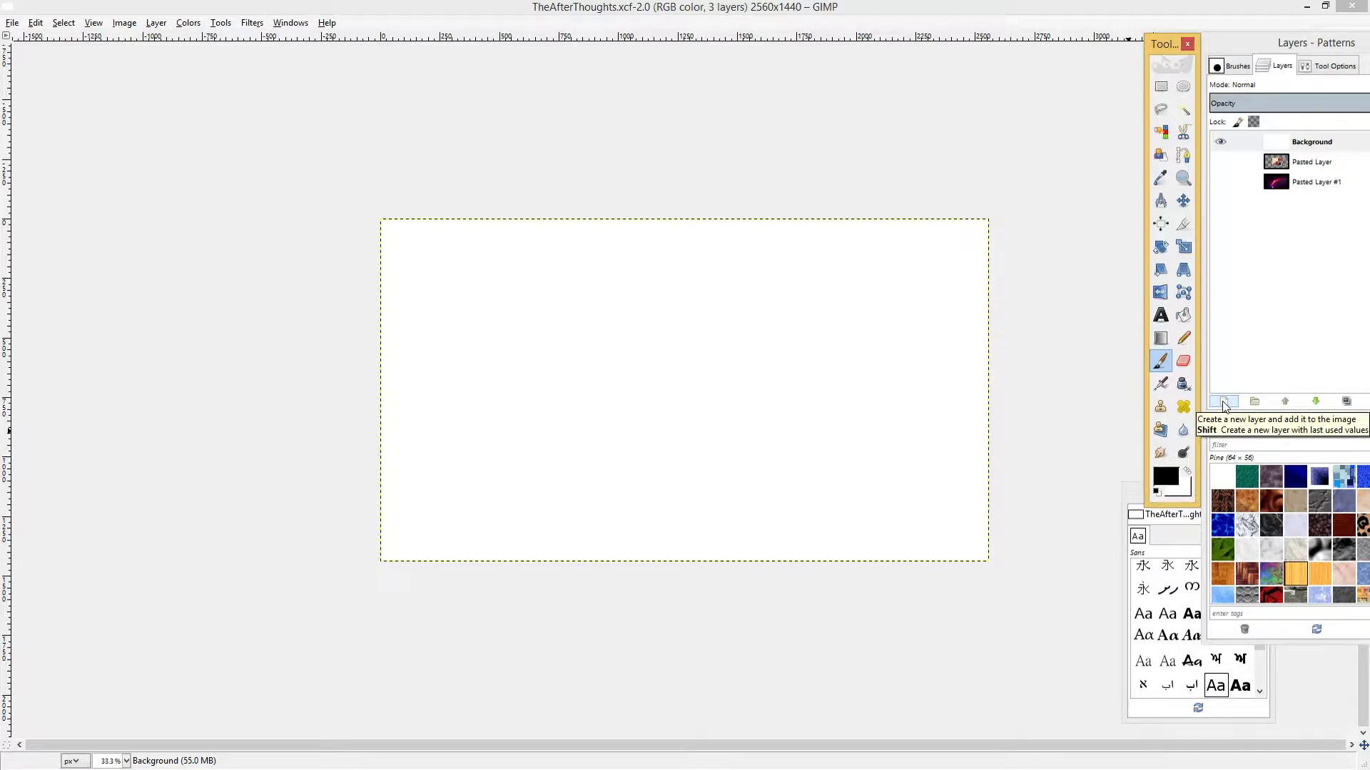
Add five new transparent layers at the full 2560 × 1440 image size above the Background layer.
{"action": "left_click", "coordinate": [1224, 404]}
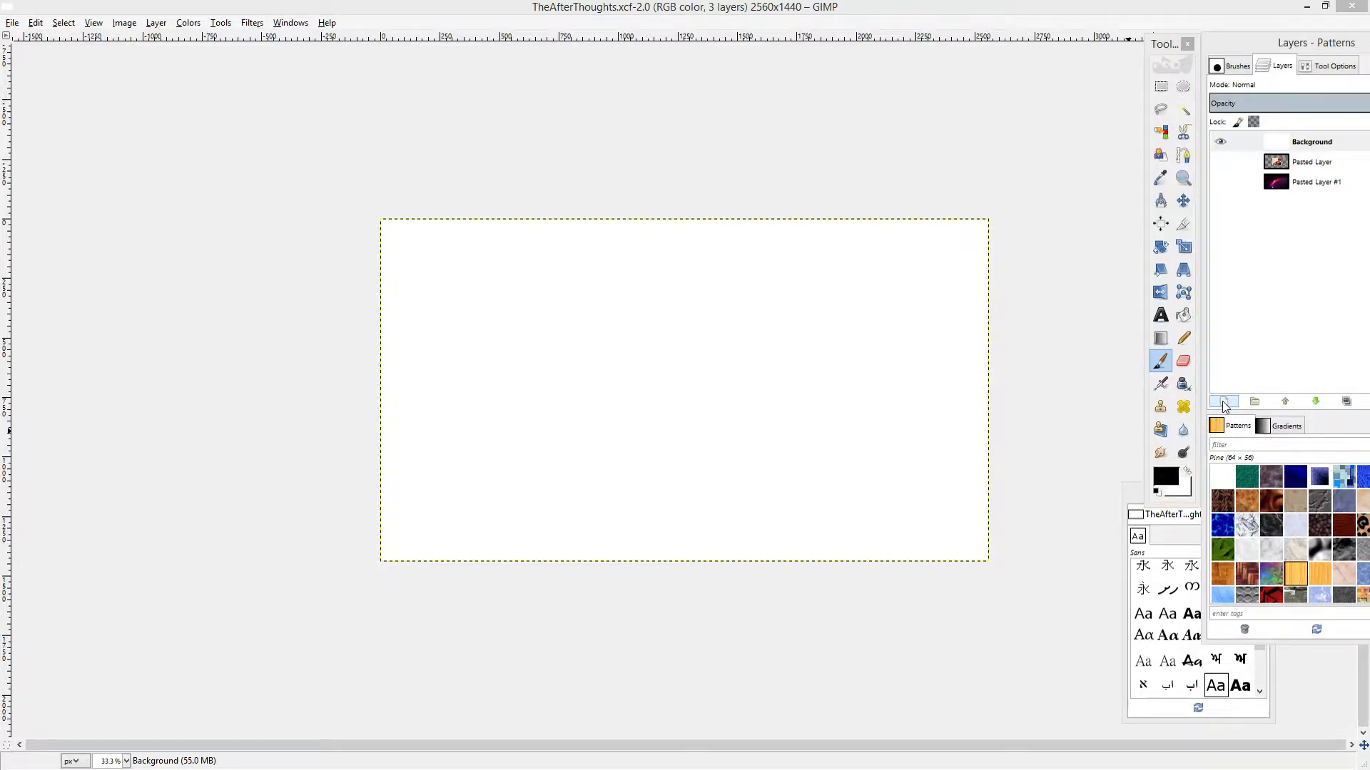
{"action": "key", "text": "Return"}
{"action": "left_click", "coordinate": [1224, 403]}
{"action": "key", "text": "Return"}
{"action": "left_click", "coordinate": [1224, 404]}
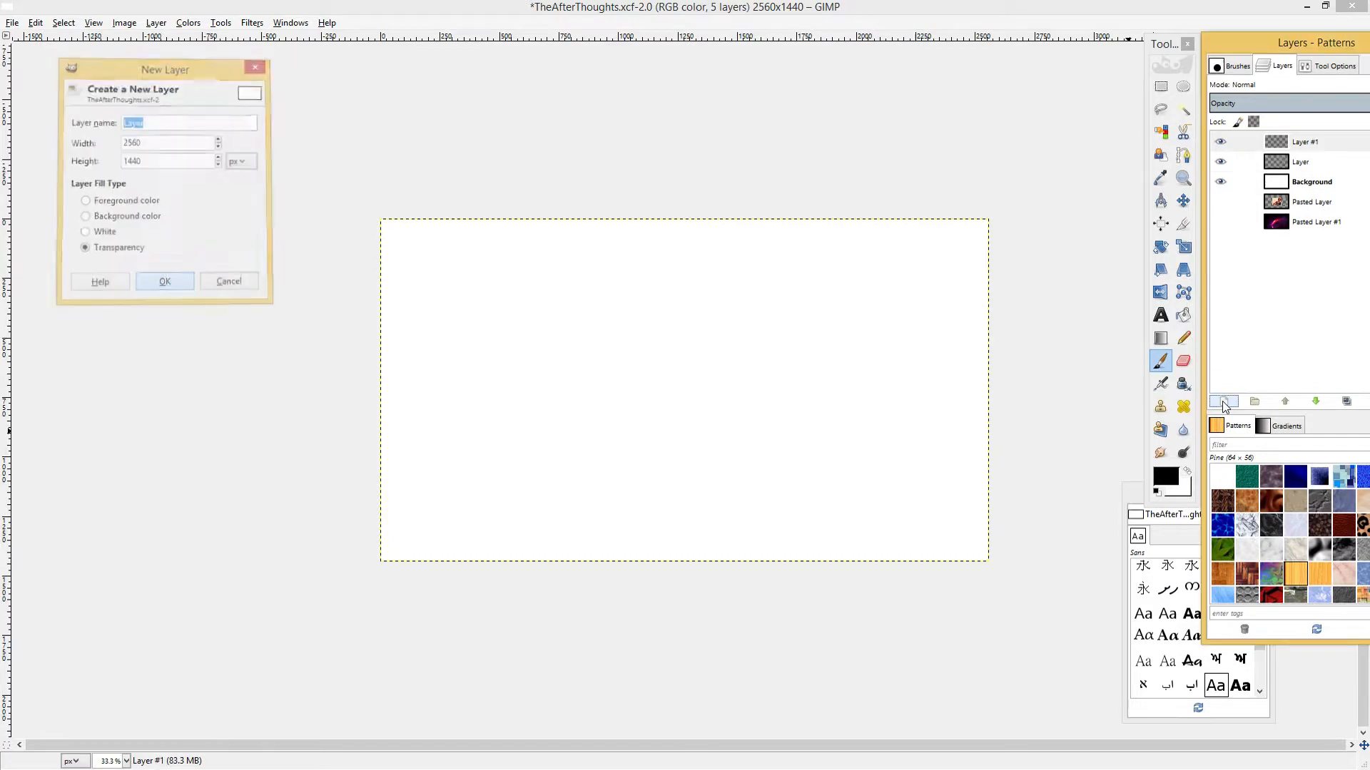
{"action": "key", "text": "Return"}
{"action": "left_click", "coordinate": [1224, 403]}
{"action": "key", "text": "Return"}
{"action": "left_click", "coordinate": [1224, 404]}
{"action": "key", "text": "Return"}
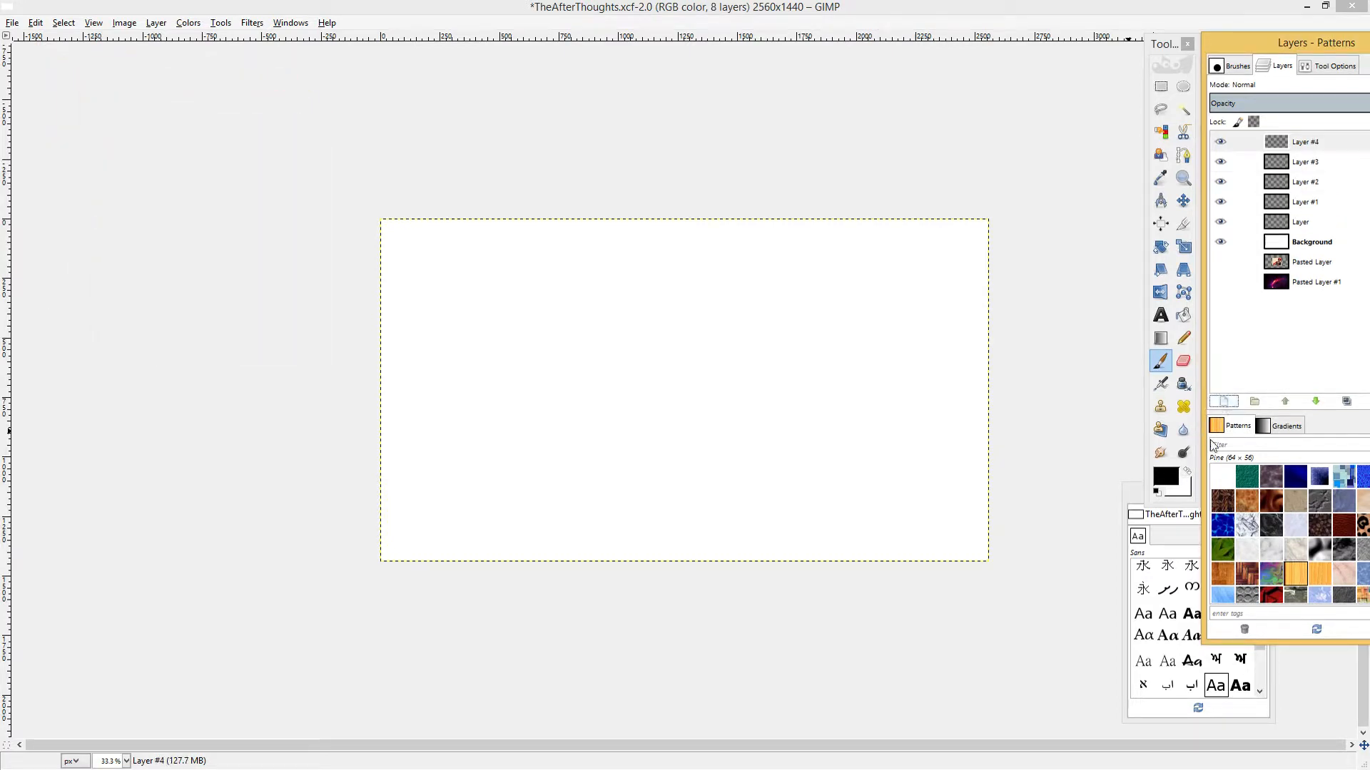
{"action": "left_click", "coordinate": [1294, 230]}
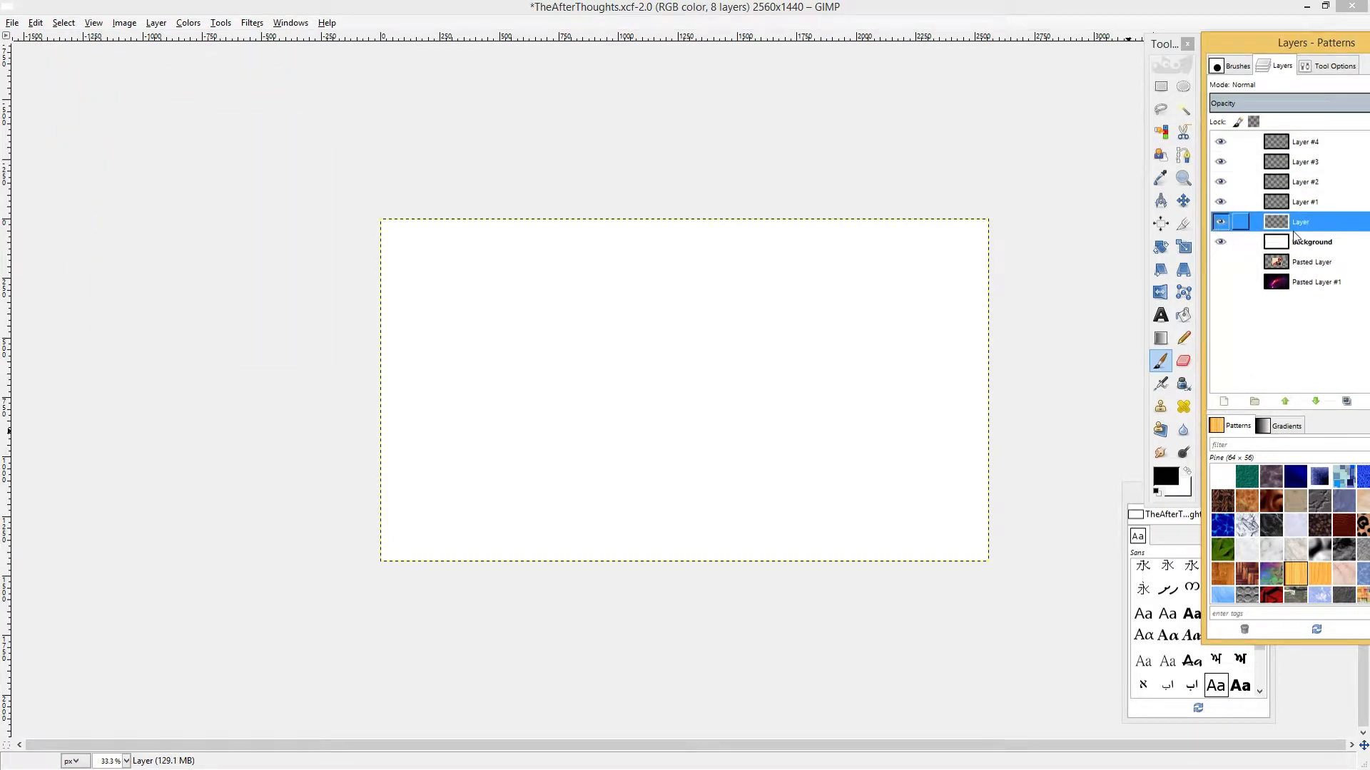
{"action": "left_click", "coordinate": [1311, 142]}
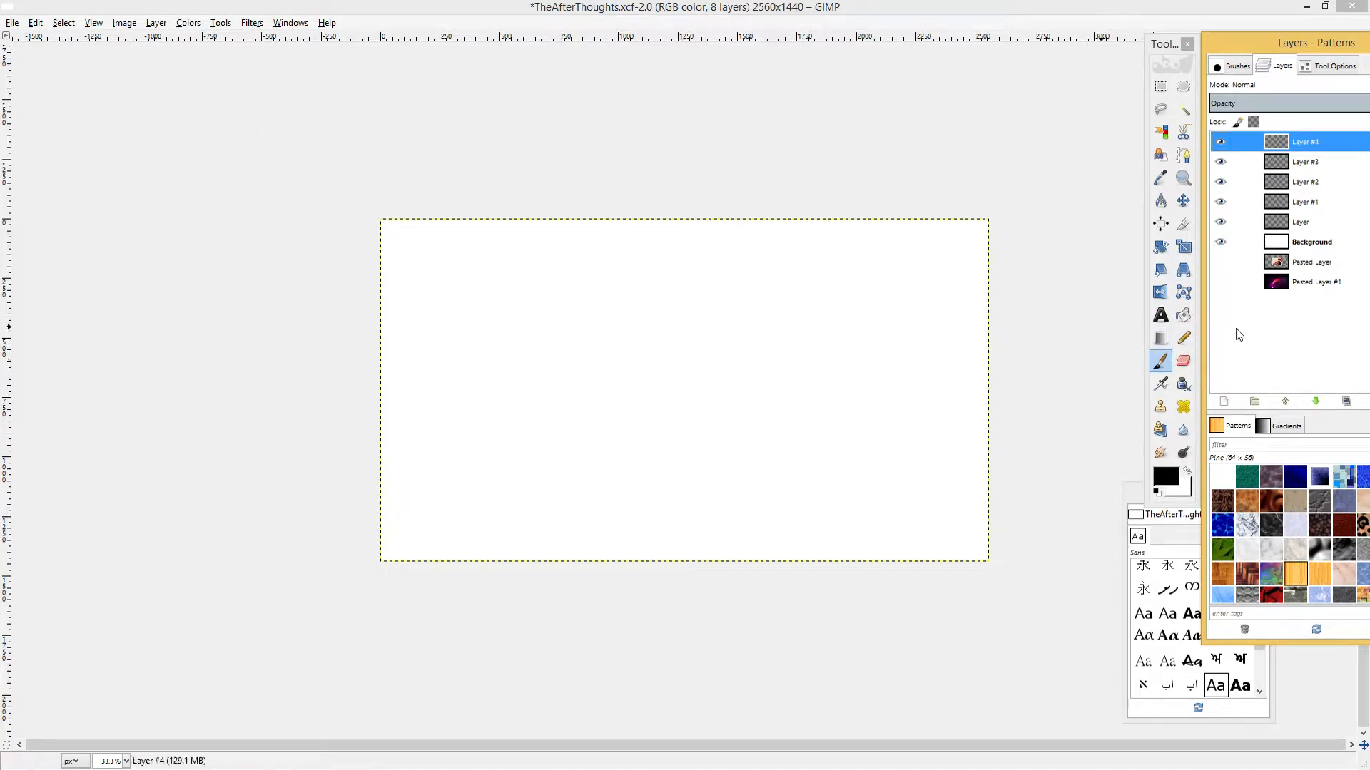
{"action": "left_click", "coordinate": [1316, 241]}
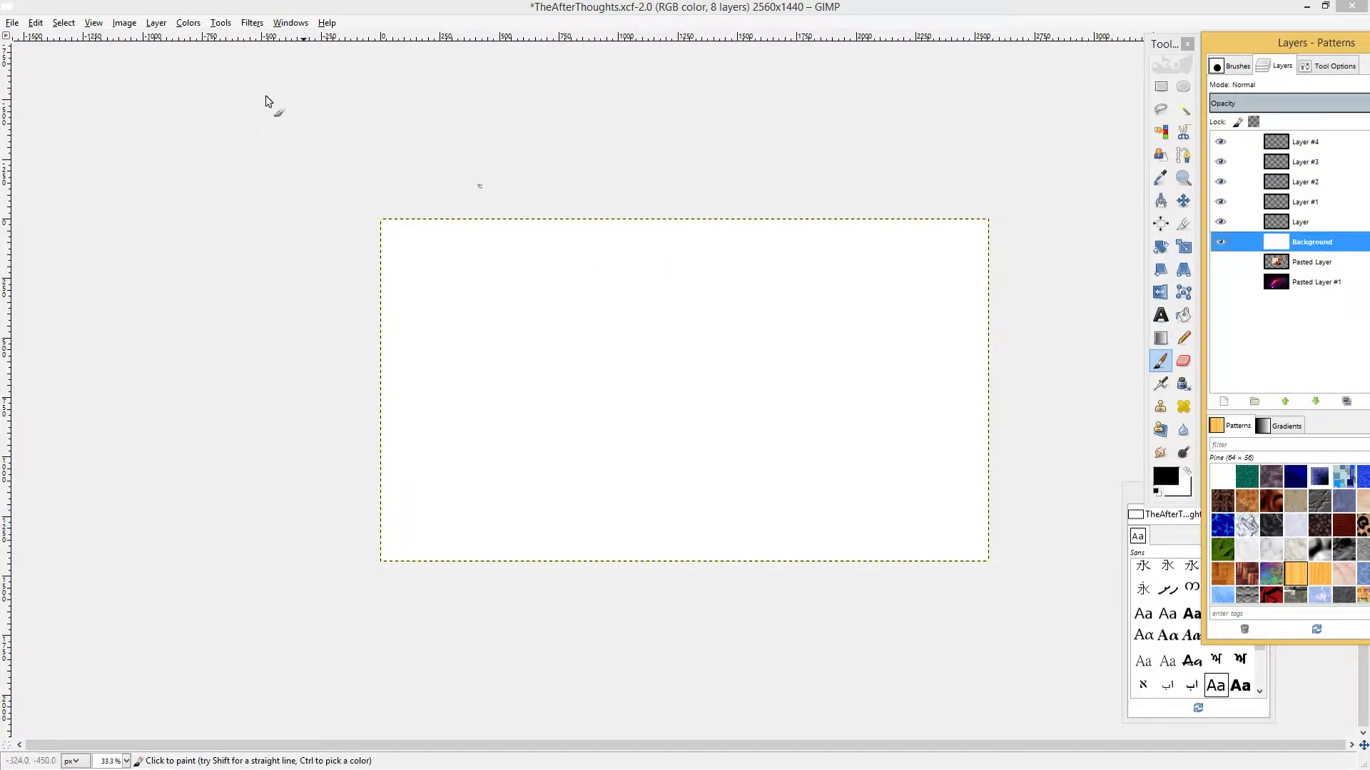
Add a horizontal guide at 50 percent of the image height.
{"action": "left_click", "coordinate": [125, 23]}
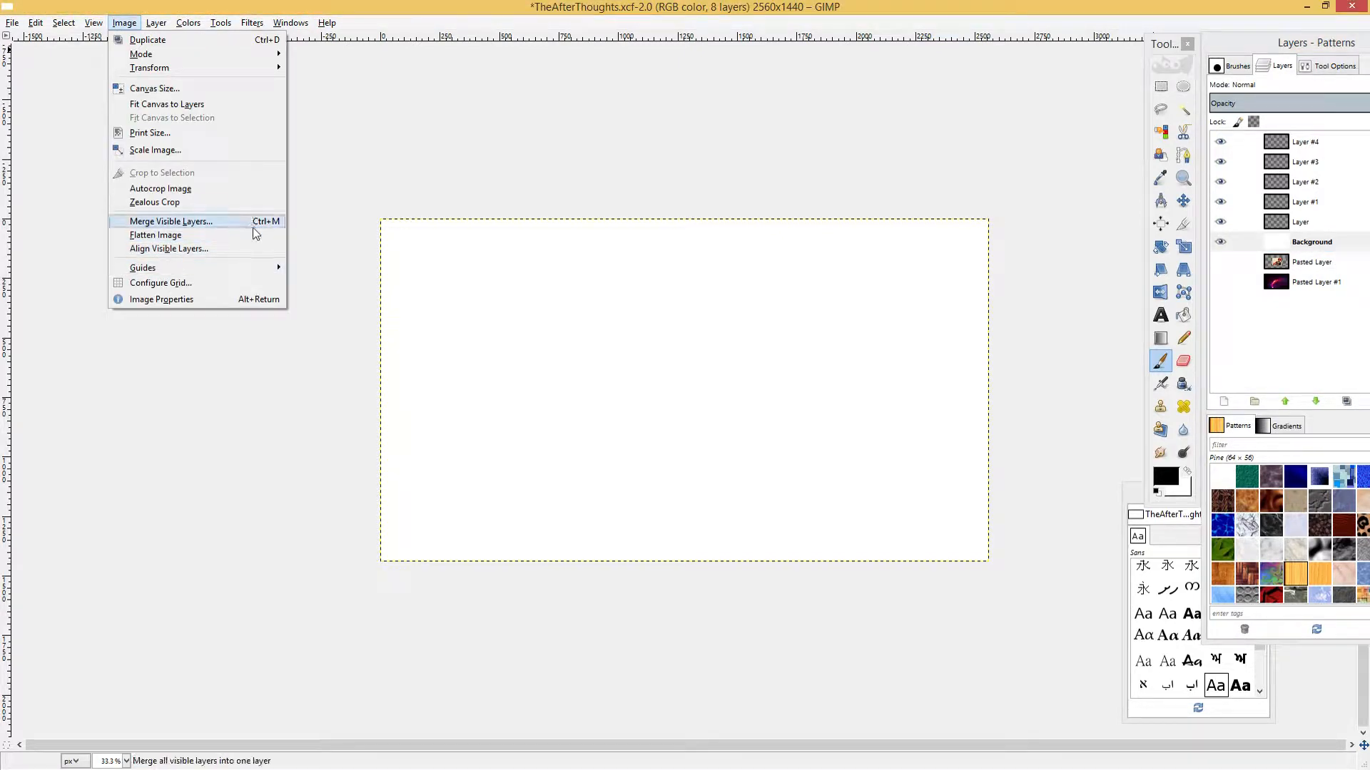
{"action": "mouse_move", "coordinate": [258, 268]}
{"action": "left_click", "coordinate": [323, 268]}
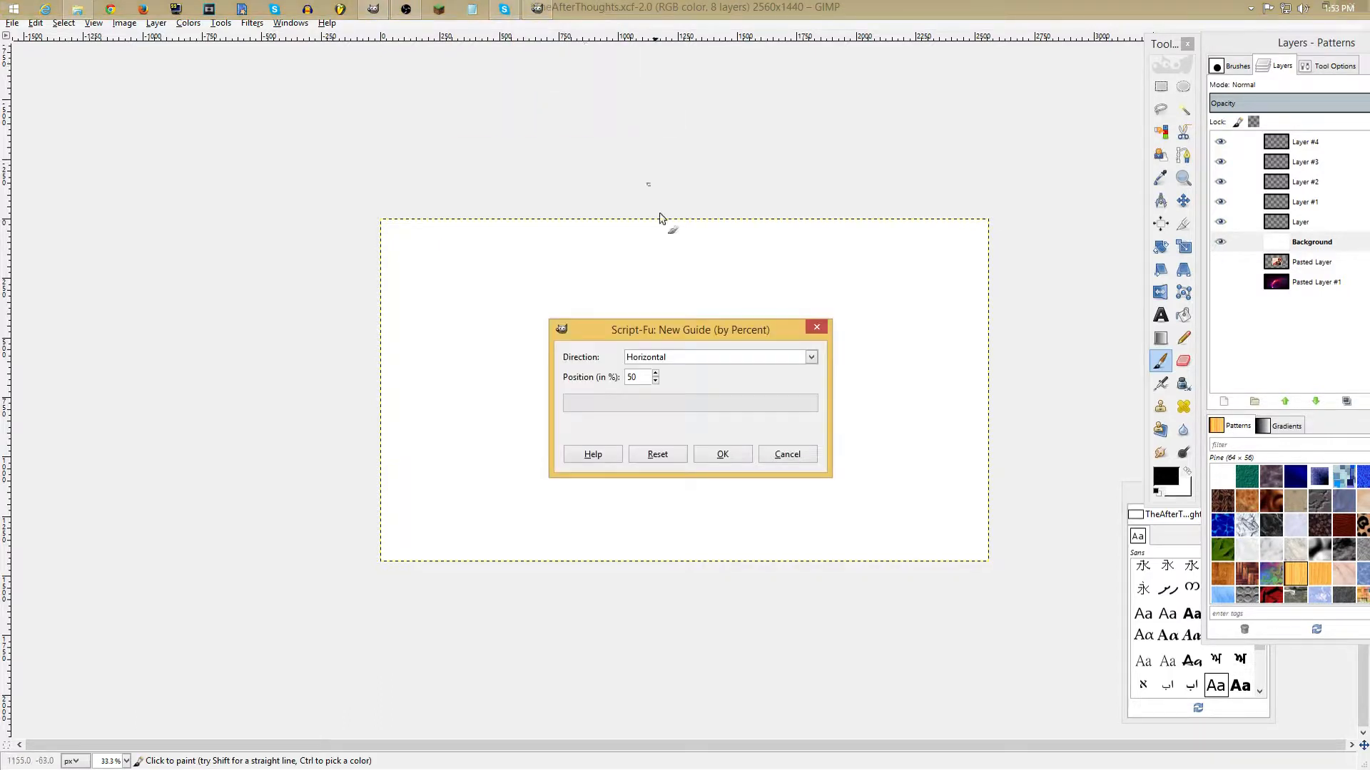
{"action": "left_click", "coordinate": [722, 454]}
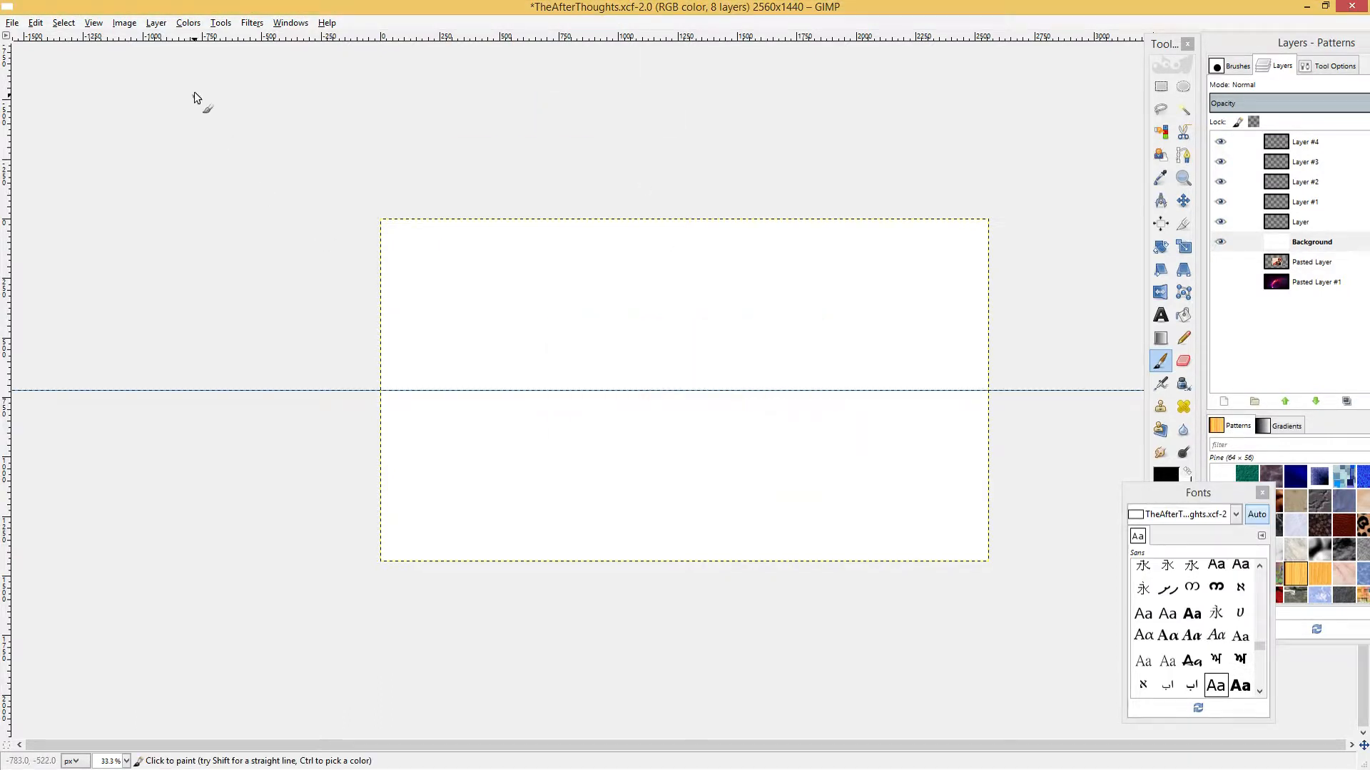
Add a vertical guide at 50 percent of the image width.
{"action": "left_click", "coordinate": [133, 22]}
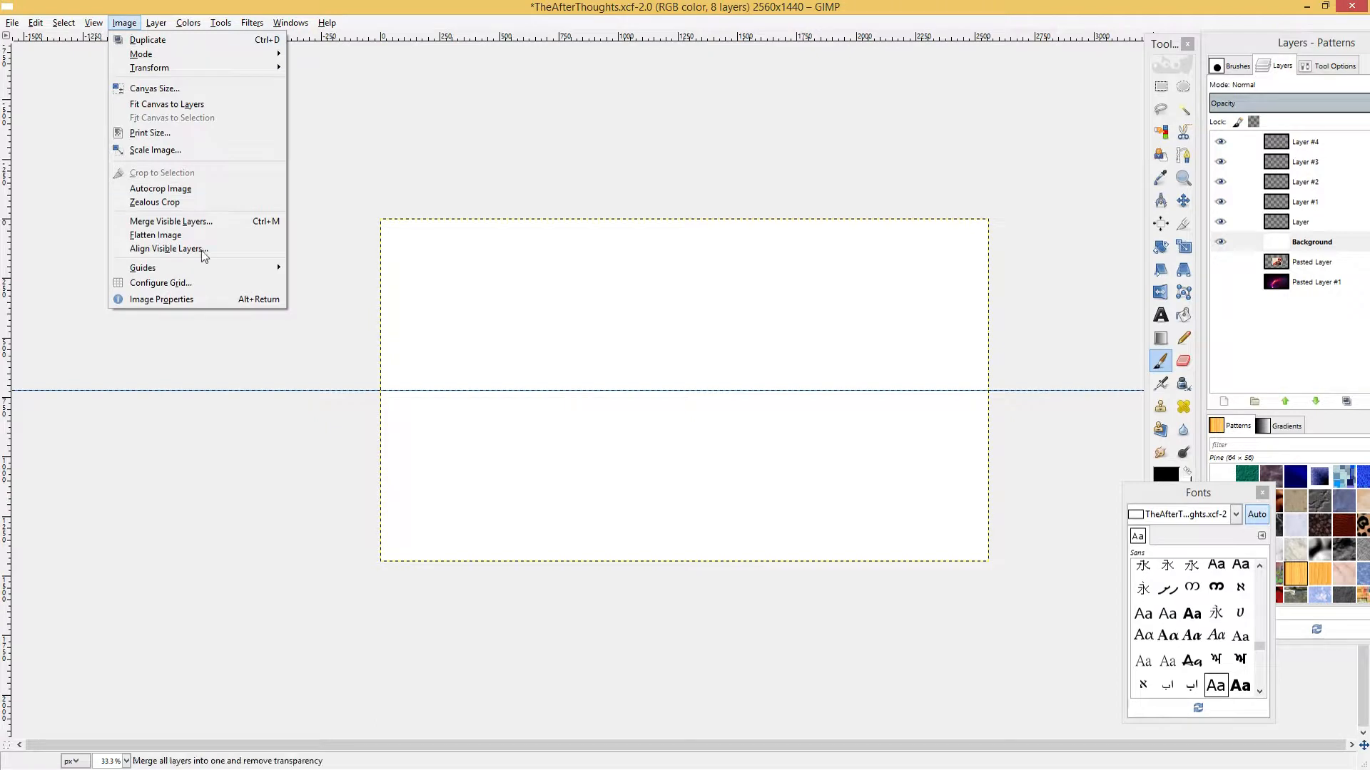
{"action": "mouse_move", "coordinate": [208, 268]}
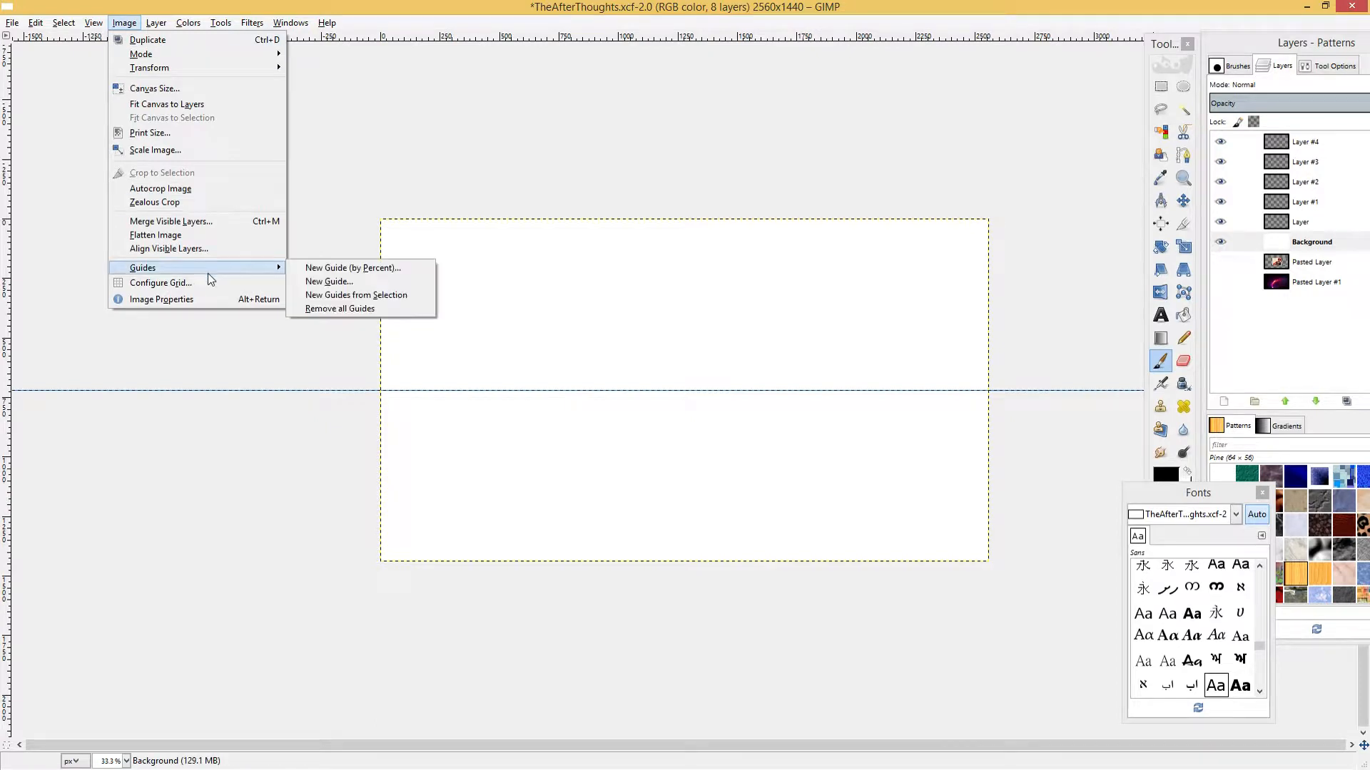
{"action": "left_click", "coordinate": [354, 269]}
{"action": "left_click", "coordinate": [738, 357]}
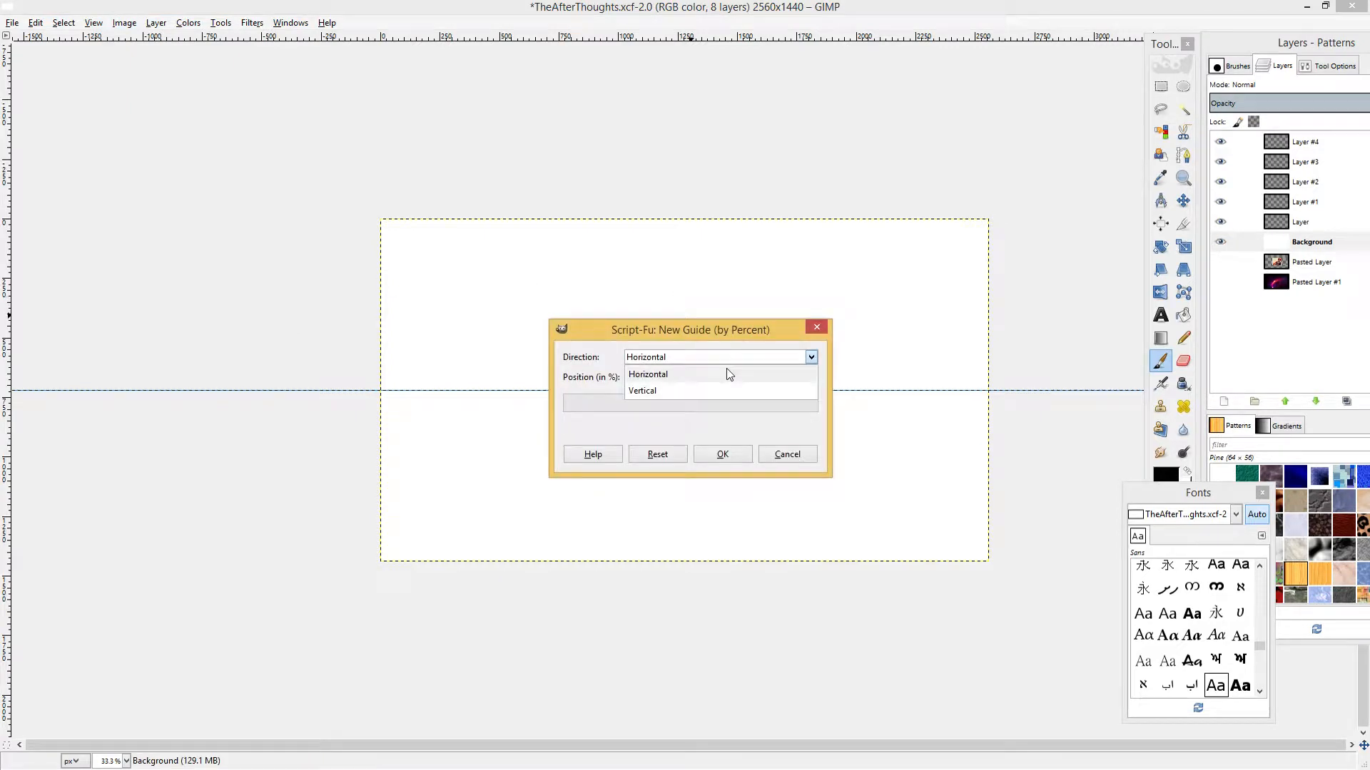
{"action": "left_click", "coordinate": [709, 391]}
{"action": "left_click", "coordinate": [721, 454]}
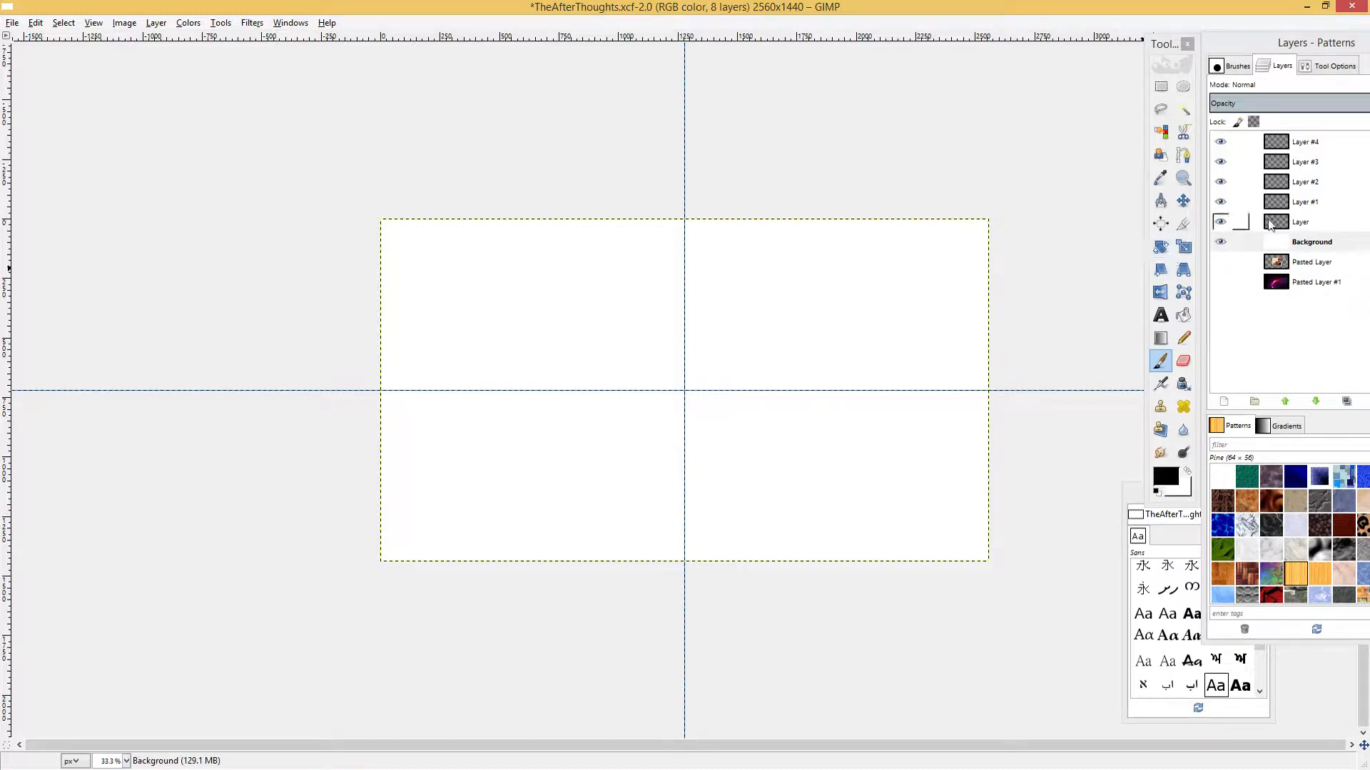
Paint a freehand closed outline around the canvas centre on the layer directly above Background, and undo the stroke.
{"action": "left_click", "coordinate": [1270, 224]}
{"action": "mouse_move", "coordinate": [587, 357]}
{"action": "left_mouse_down"}
{"action": "mouse_move", "coordinate": [734, 355]}
{"action": "mouse_move", "coordinate": [812, 393]}
{"action": "mouse_move", "coordinate": [707, 448]}
{"action": "mouse_move", "coordinate": [575, 437]}
{"action": "mouse_move", "coordinate": [568, 372]}
{"action": "mouse_move", "coordinate": [618, 347]}
{"action": "left_mouse_up"}
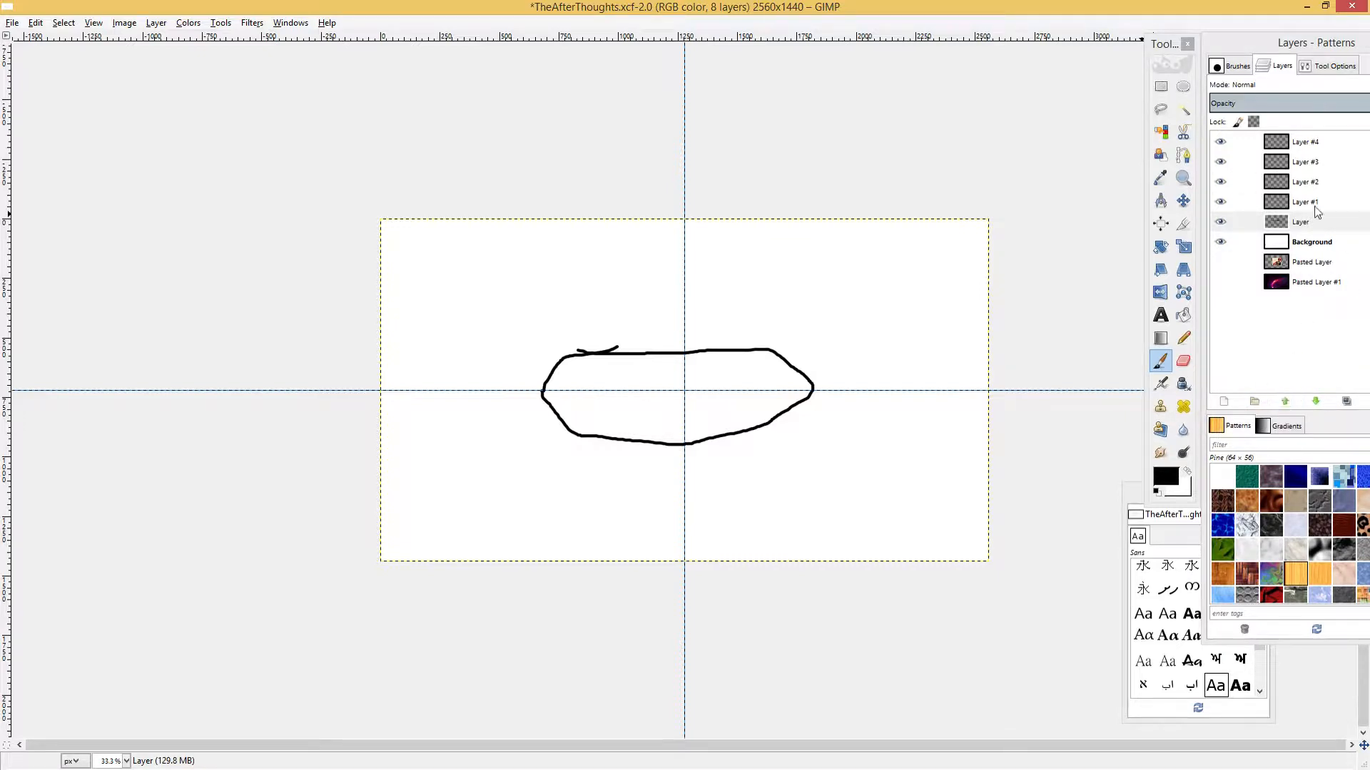
{"action": "left_click_drag", "start_coordinate": [1179, 44], "coordinate": [1168, 47]}
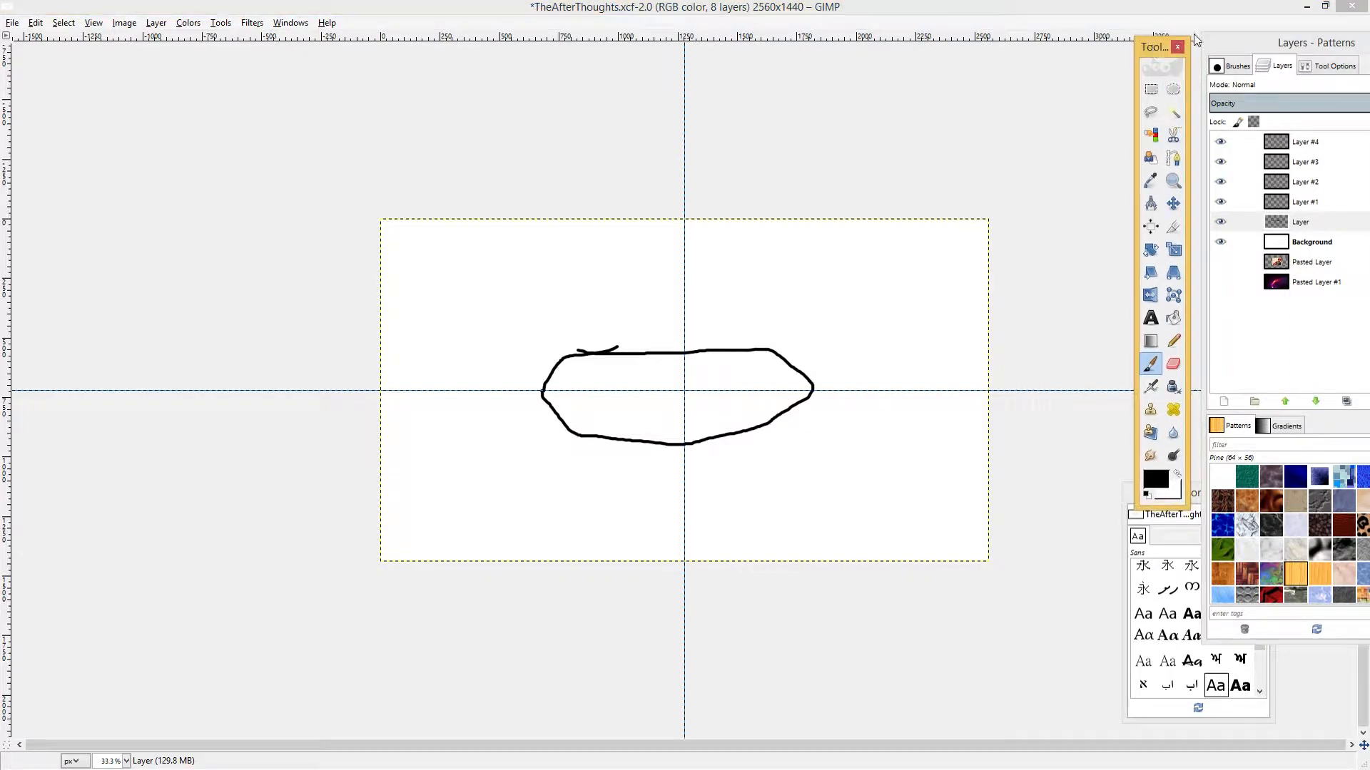
{"action": "left_click_drag", "start_coordinate": [1269, 45], "coordinate": [1247, 51]}
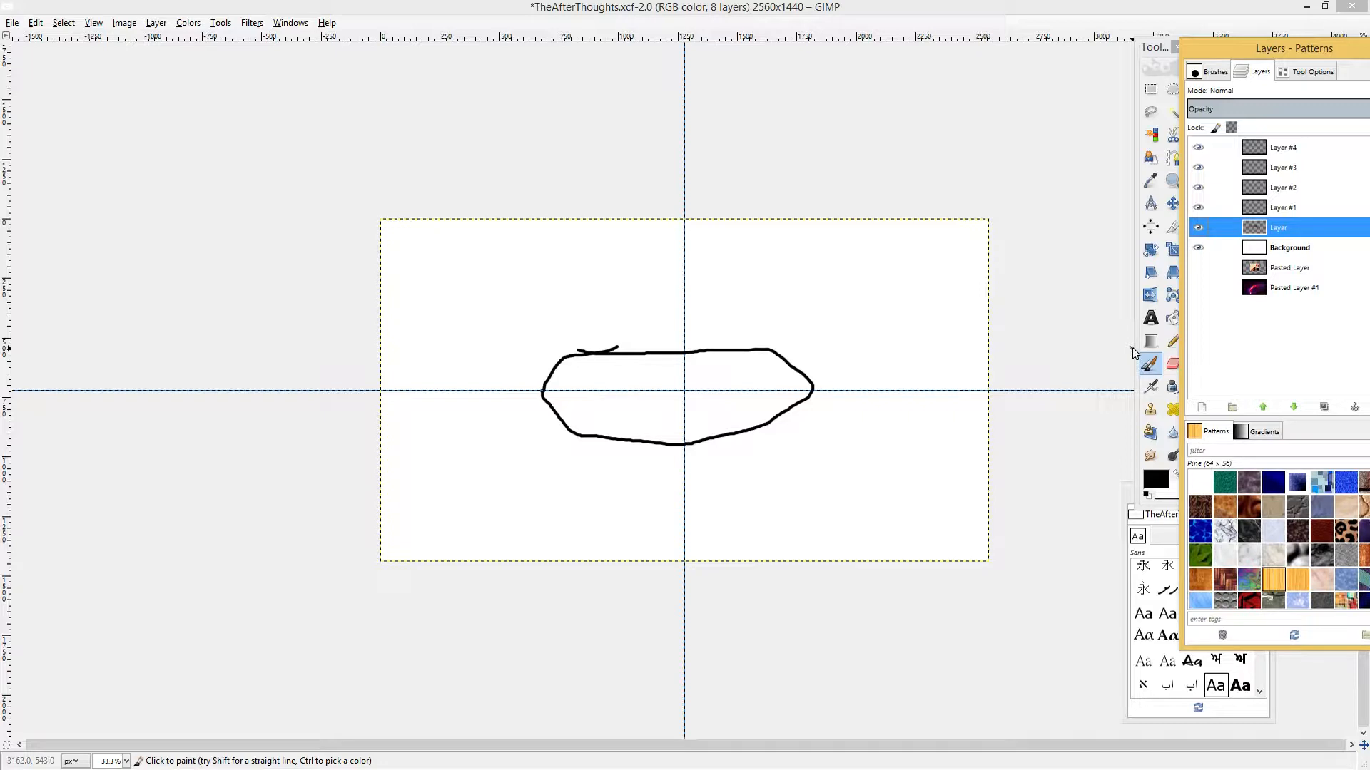
{"action": "key", "text": "ctrl+z"}
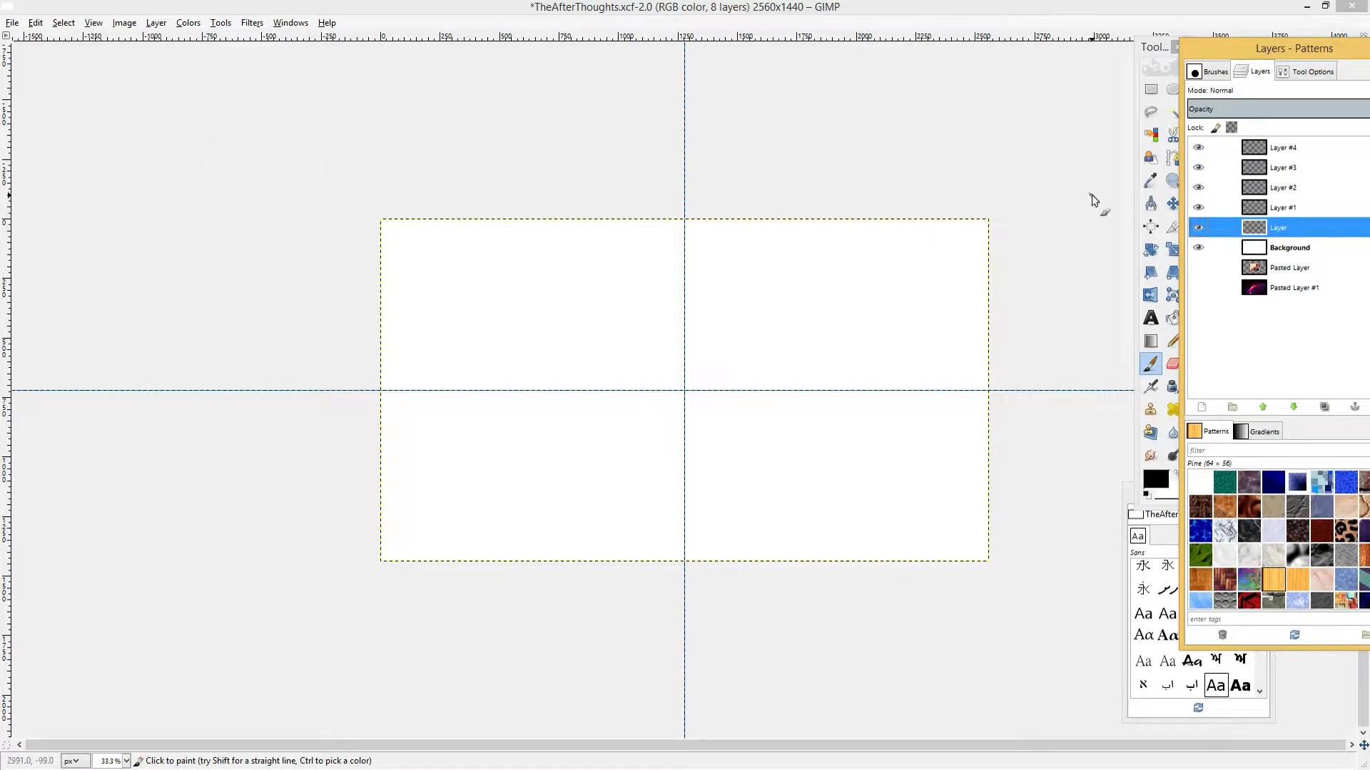
Create a text layer just below the horizontal guide near the canvas centre reading "THEAFTERTHOUGHTS".
{"action": "left_click", "coordinate": [1173, 208]}
{"action": "left_click", "coordinate": [1150, 317]}
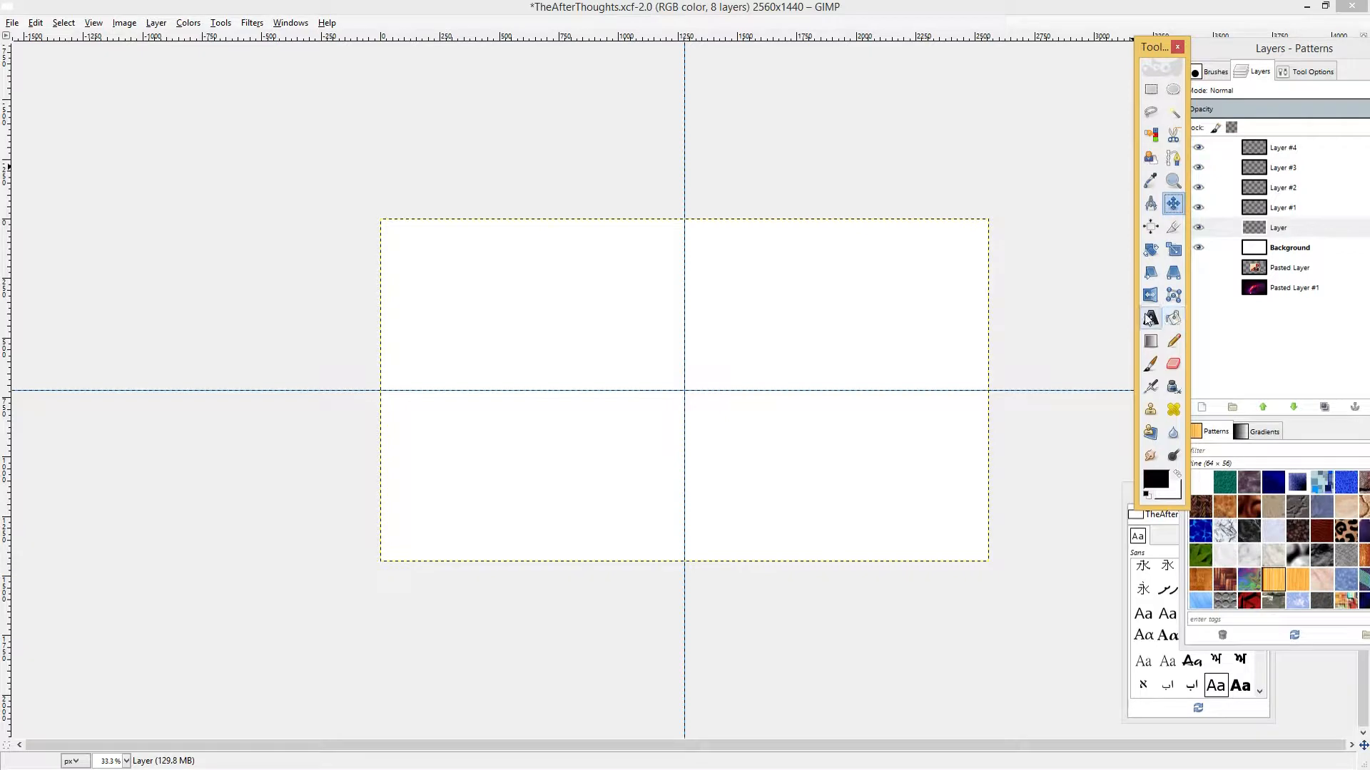
{"action": "left_click", "coordinate": [604, 389]}
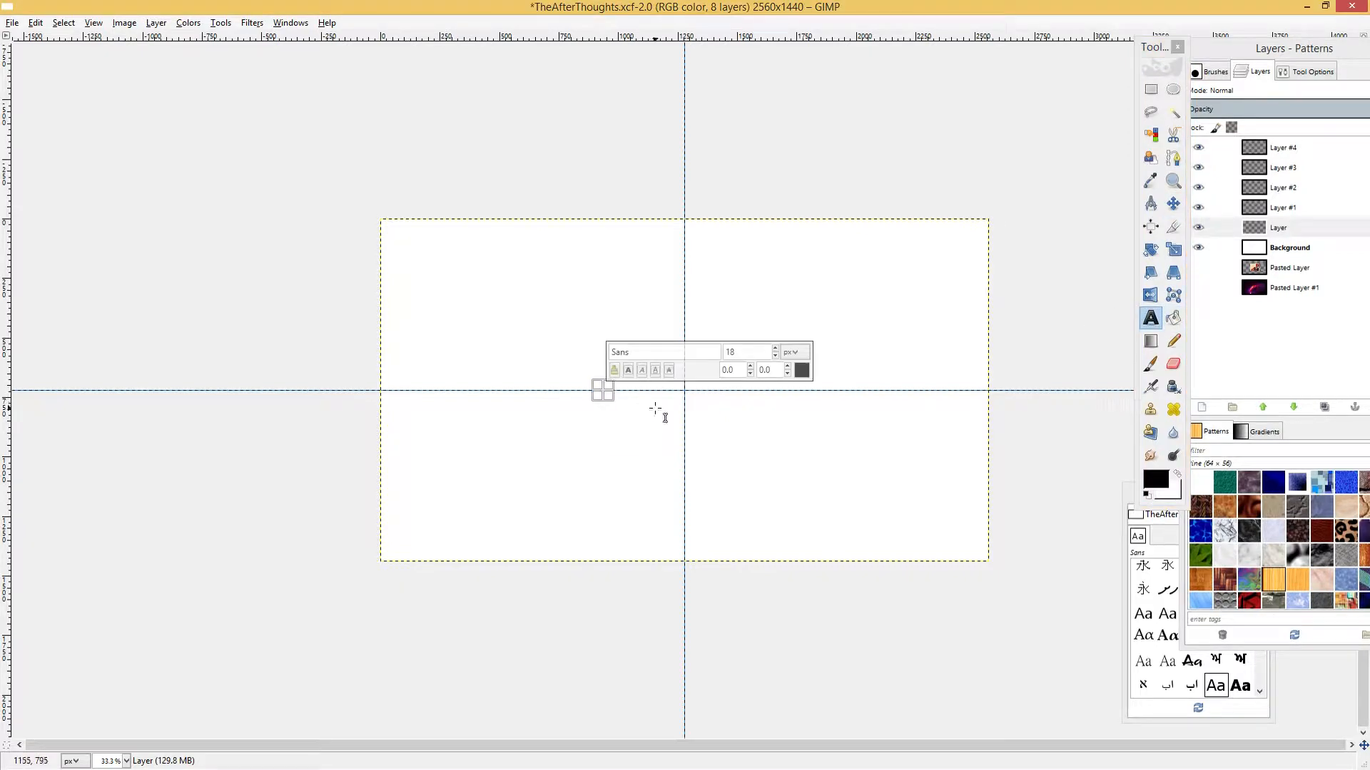
{"action": "double_click", "coordinate": [650, 350]}
{"action": "left_click", "coordinate": [665, 354]}
{"action": "left_click", "coordinate": [642, 405]}
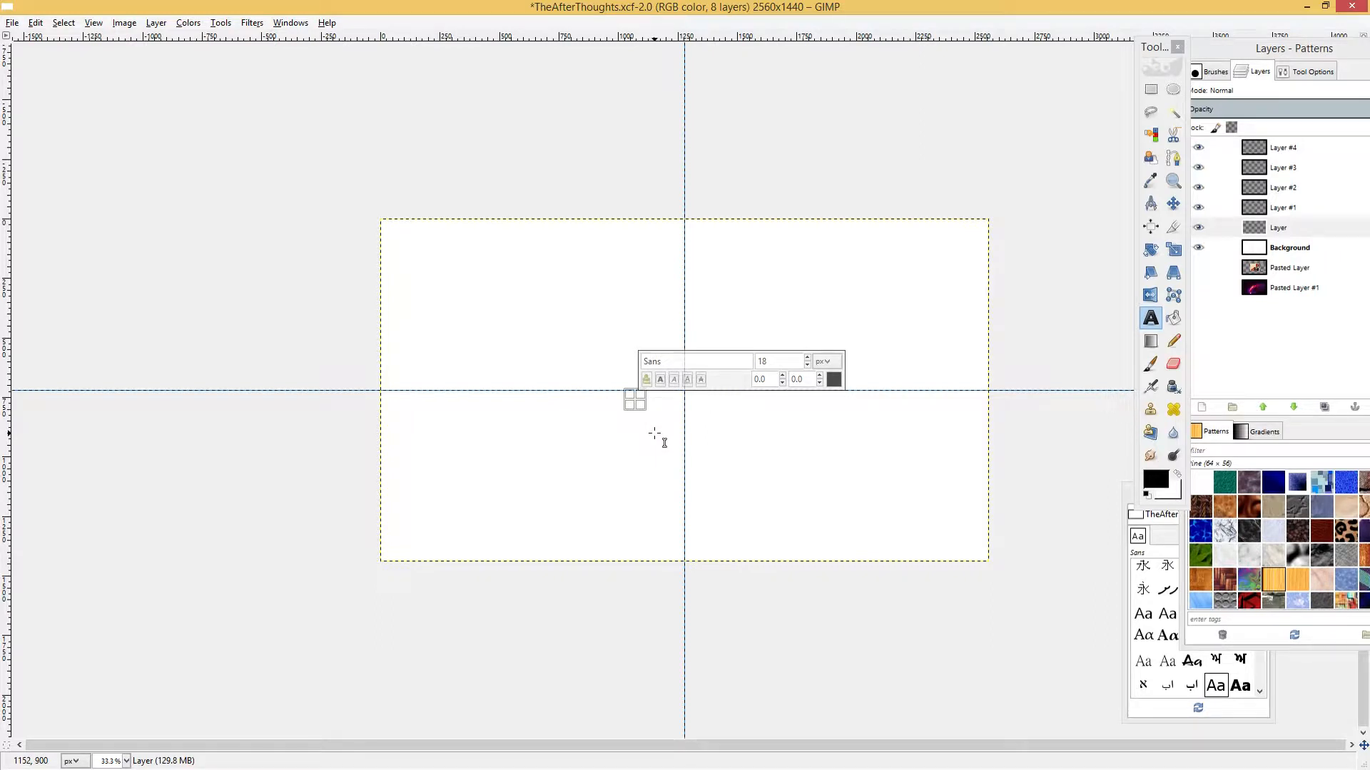
{"action": "type", "text": "THE"}
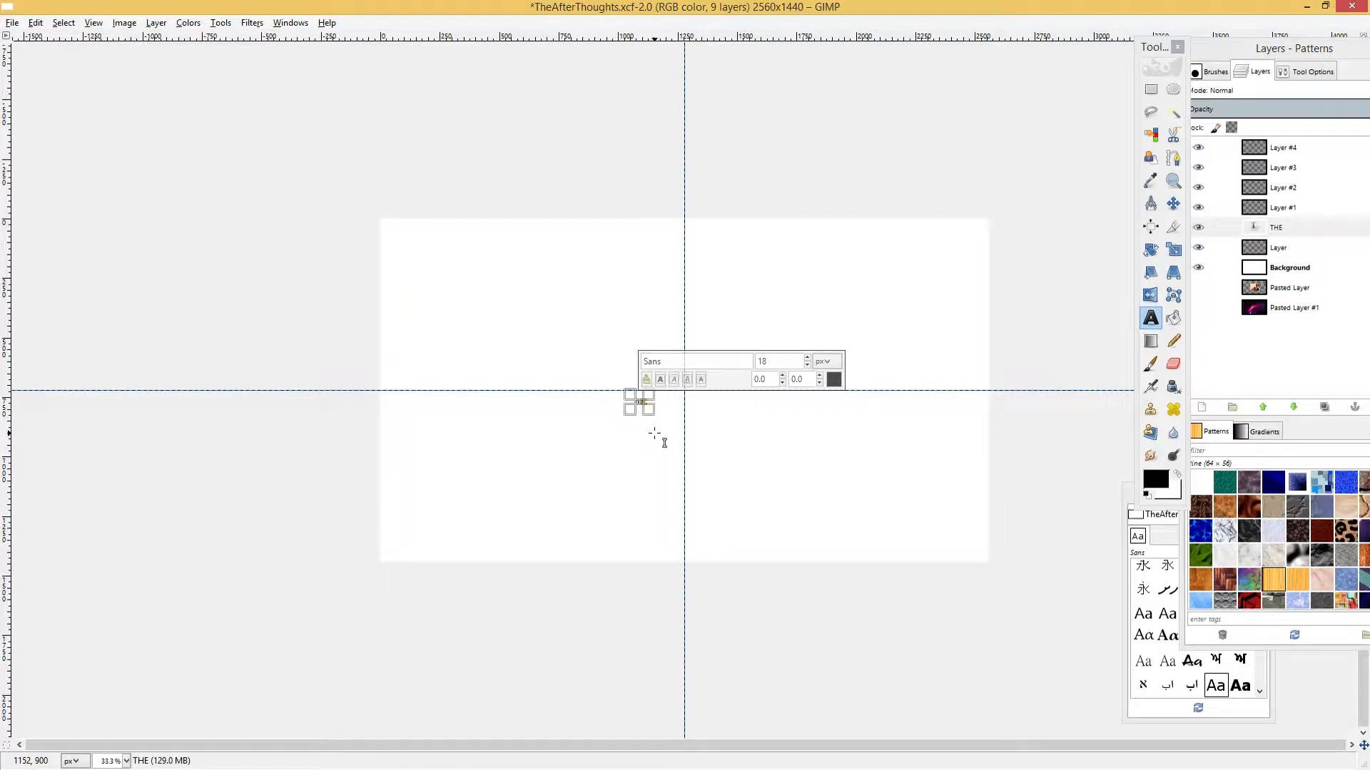
{"action": "type", "text": "AFTERT"}
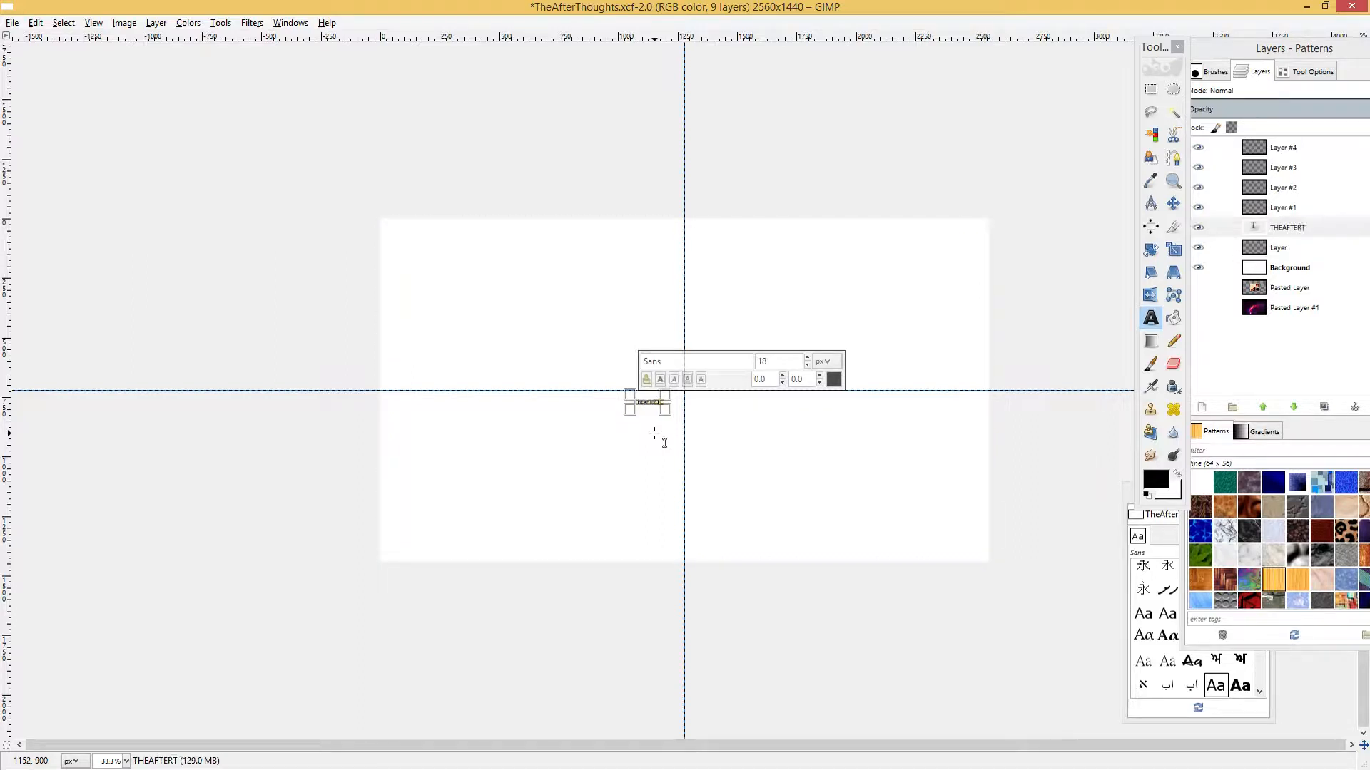
{"action": "type", "text": "HOUGHTS"}
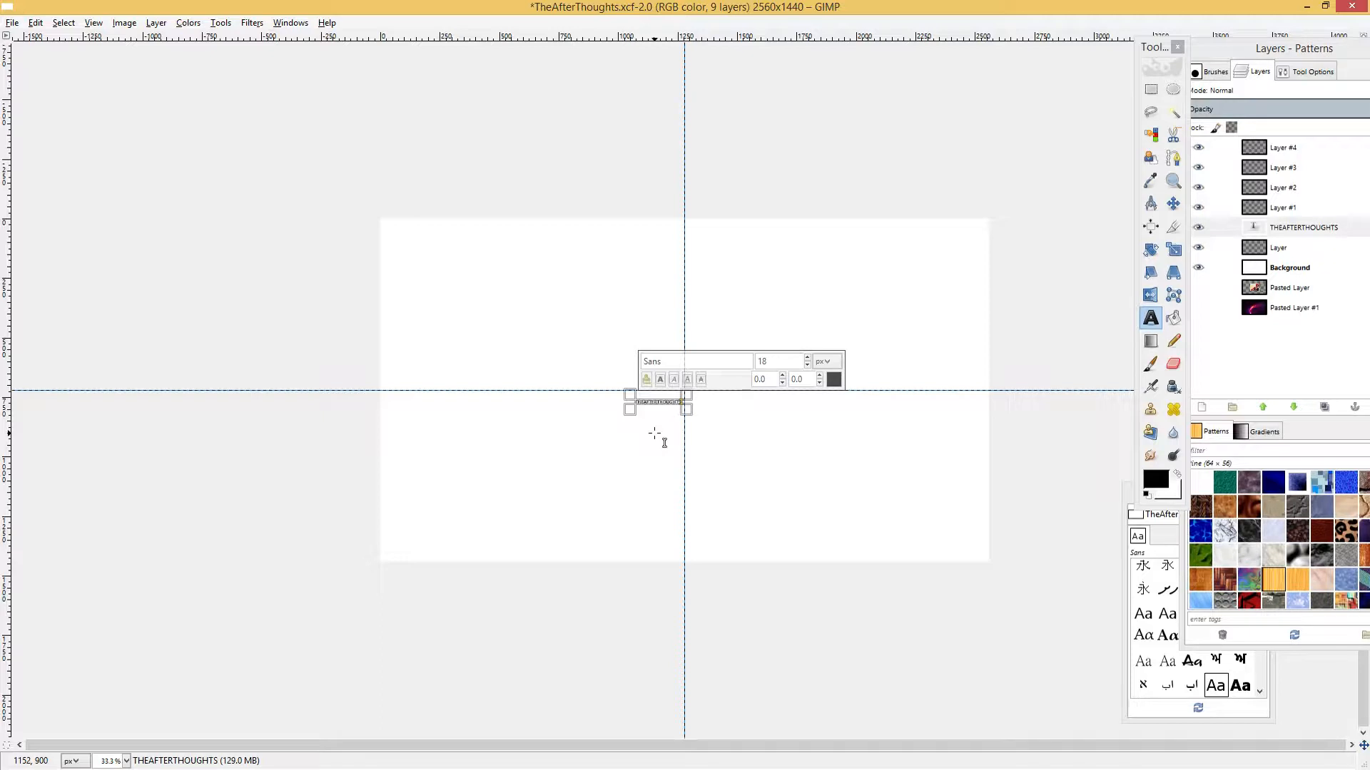
Set the whole text to the Impact Condensed font at a size of 118 px.
{"action": "key", "text": "ctrl+a"}
{"action": "left_click_drag", "start_coordinate": [678, 361], "coordinate": [608, 363]}
{"action": "key", "text": "BackSpace"}
{"action": "type", "text": "I"}
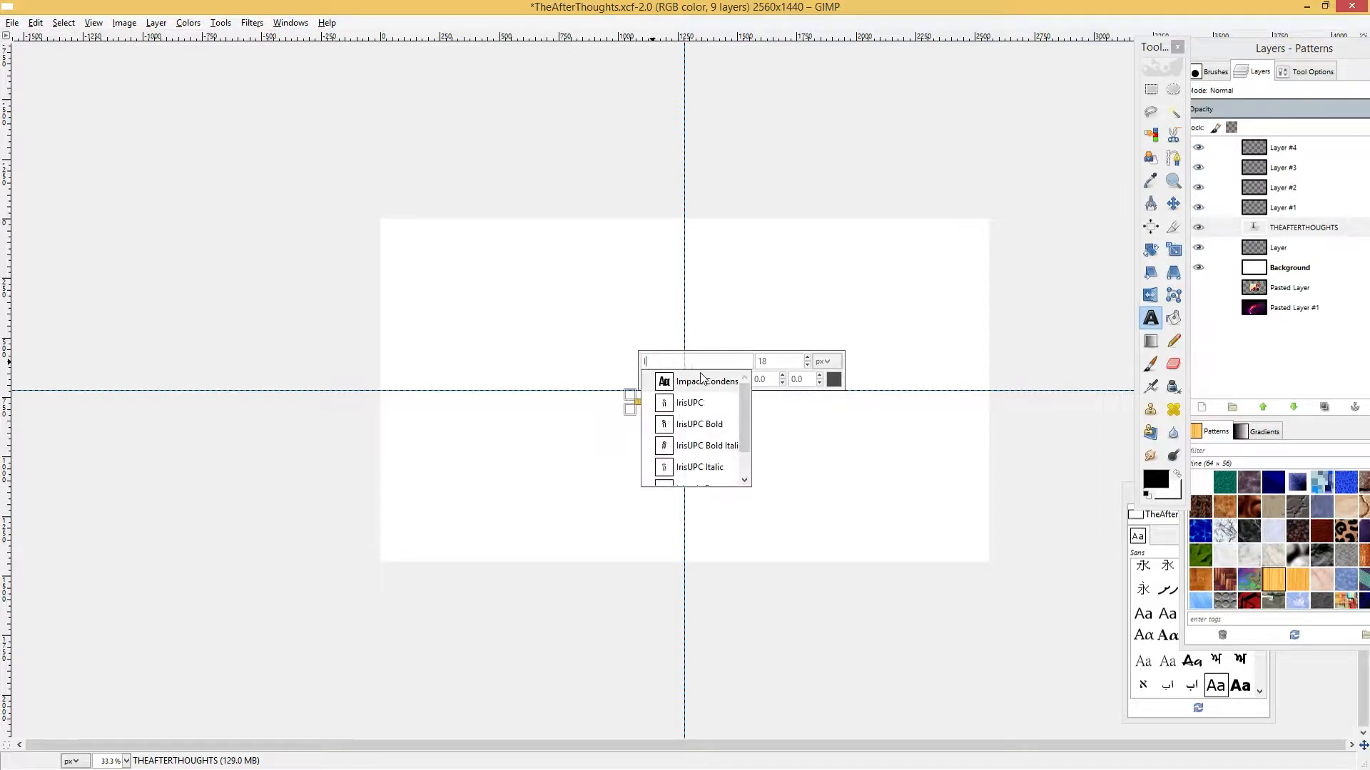
{"action": "left_click", "coordinate": [703, 380]}
{"action": "left_click", "coordinate": [808, 357]}
{"action": "left_click_drag", "start_coordinate": [809, 360], "coordinate": [809, 360]}
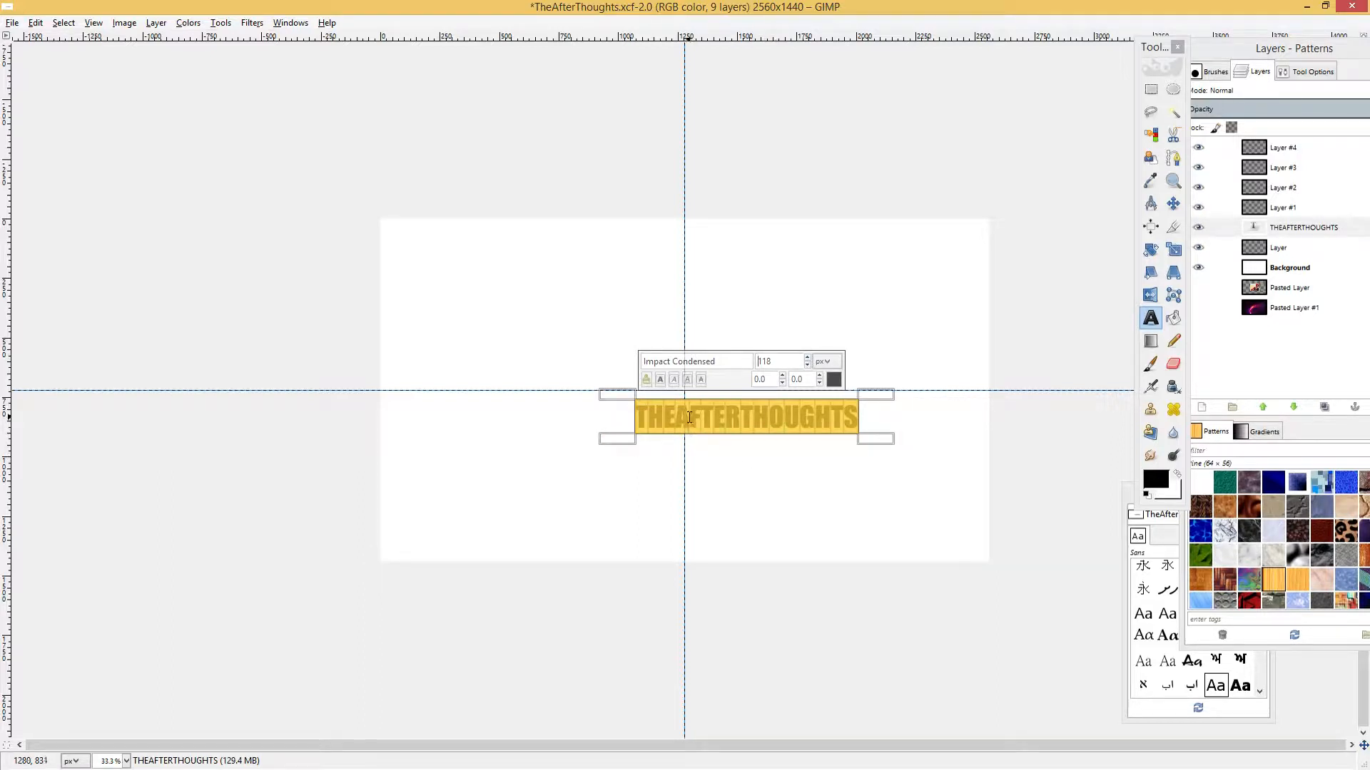
Insert spaces between the words so the text reads "THE AFTER THOUGHTS", and select all of it.
{"action": "left_click", "coordinate": [689, 417]}
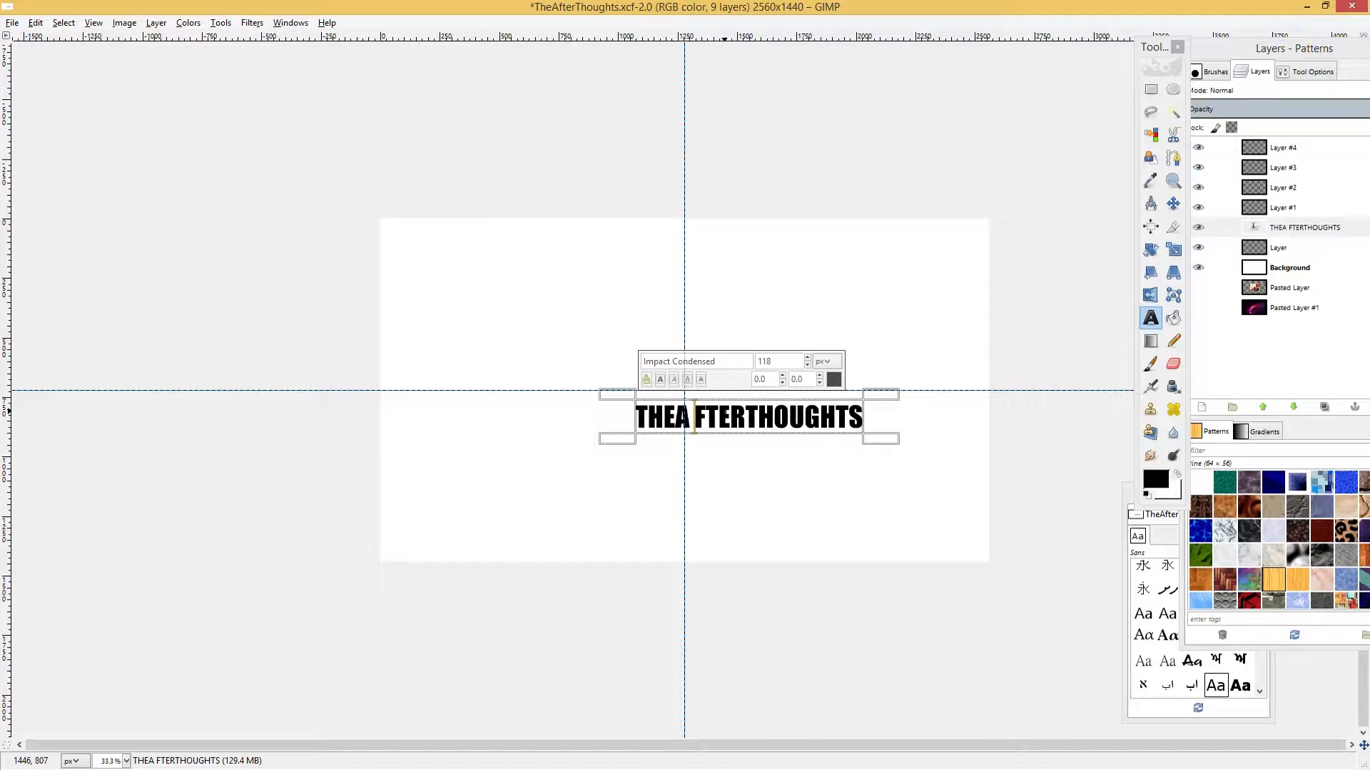
{"action": "key", "text": "BackSpace"}
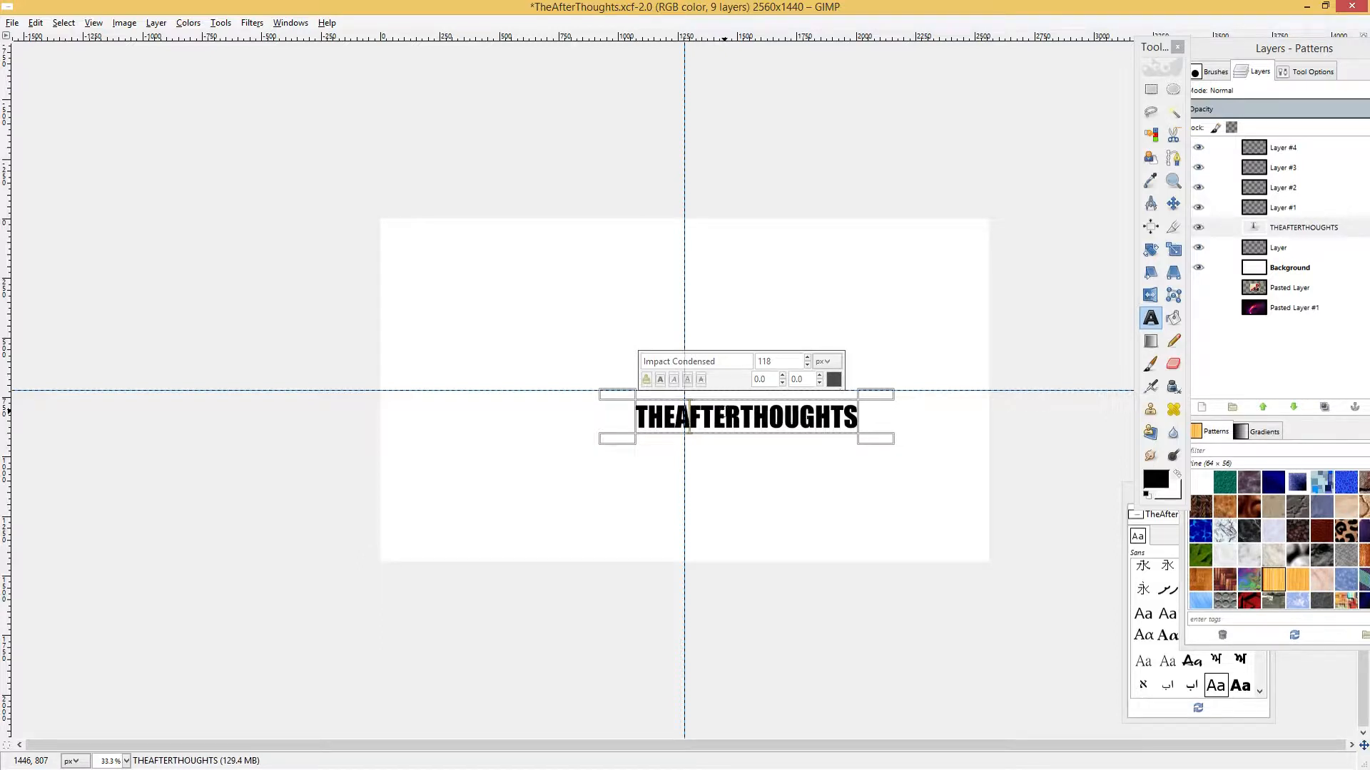
{"action": "key", "text": "Left"}
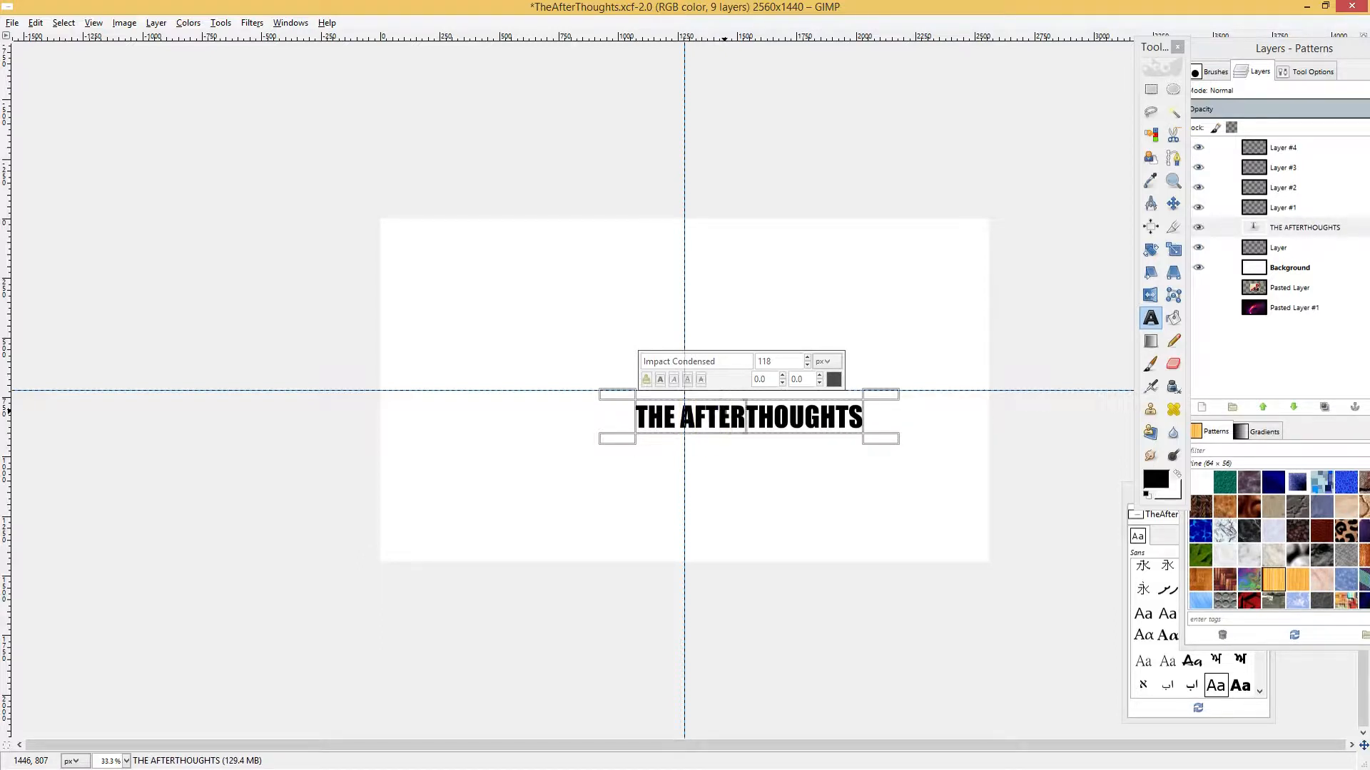
{"action": "left_click", "coordinate": [747, 418]}
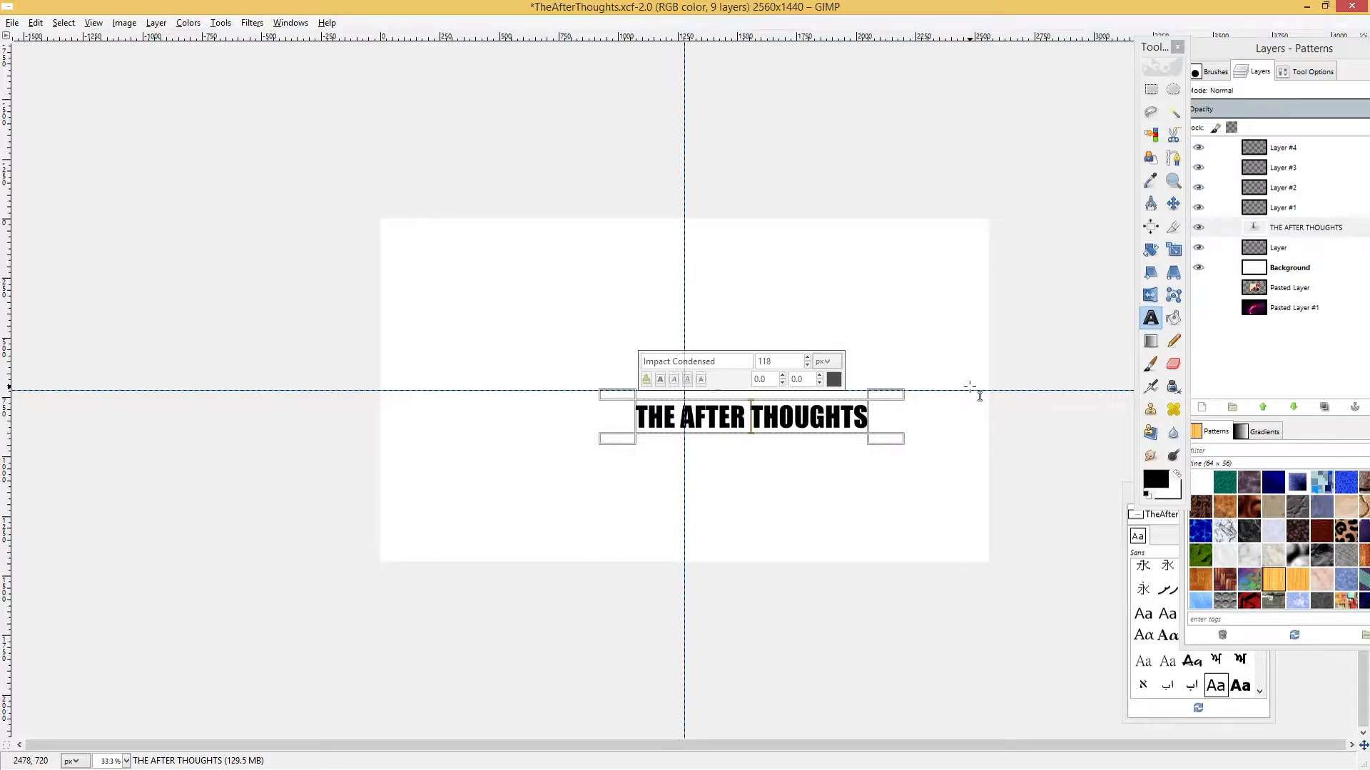
{"action": "key", "text": "ctrl+a"}
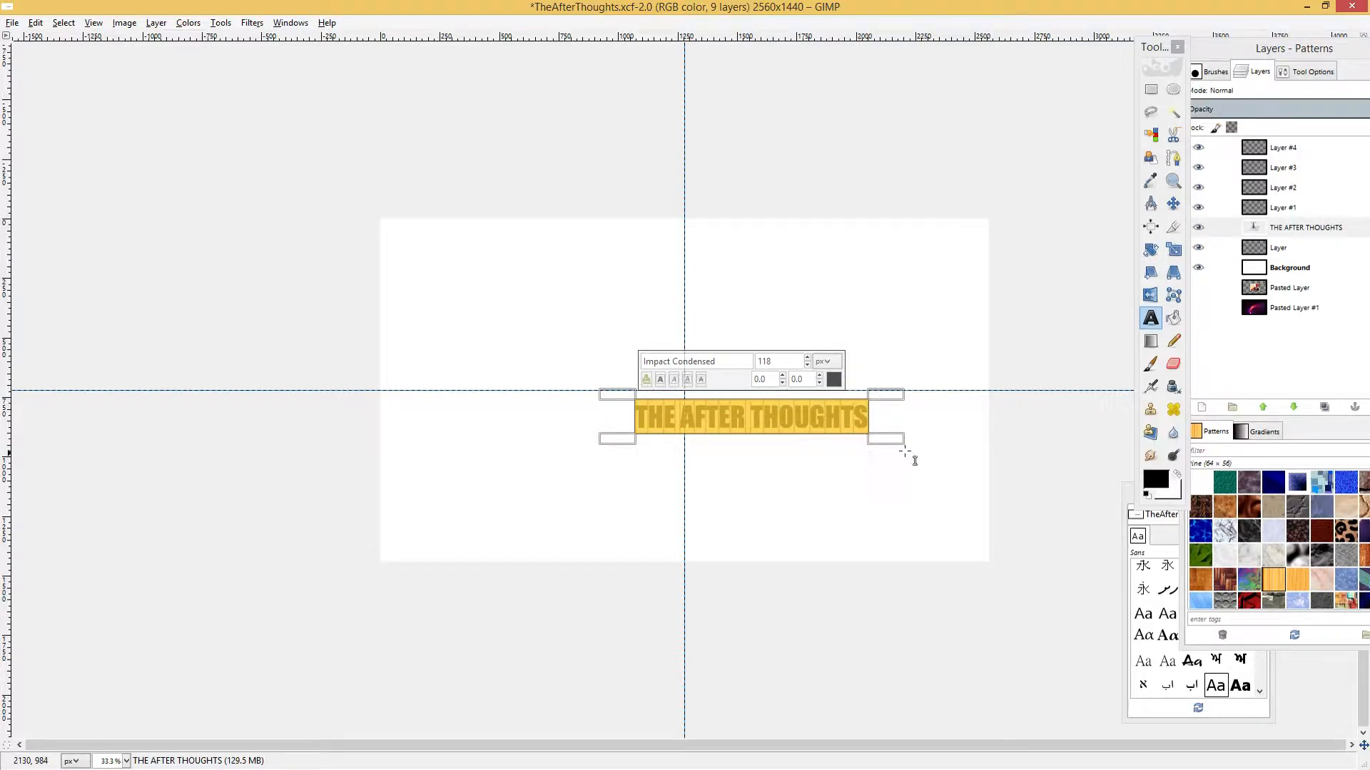
Move the "THE AFTER THOUGHTS" text so it is centred on the intersection of the two guides.
{"action": "left_click", "coordinate": [1177, 205]}
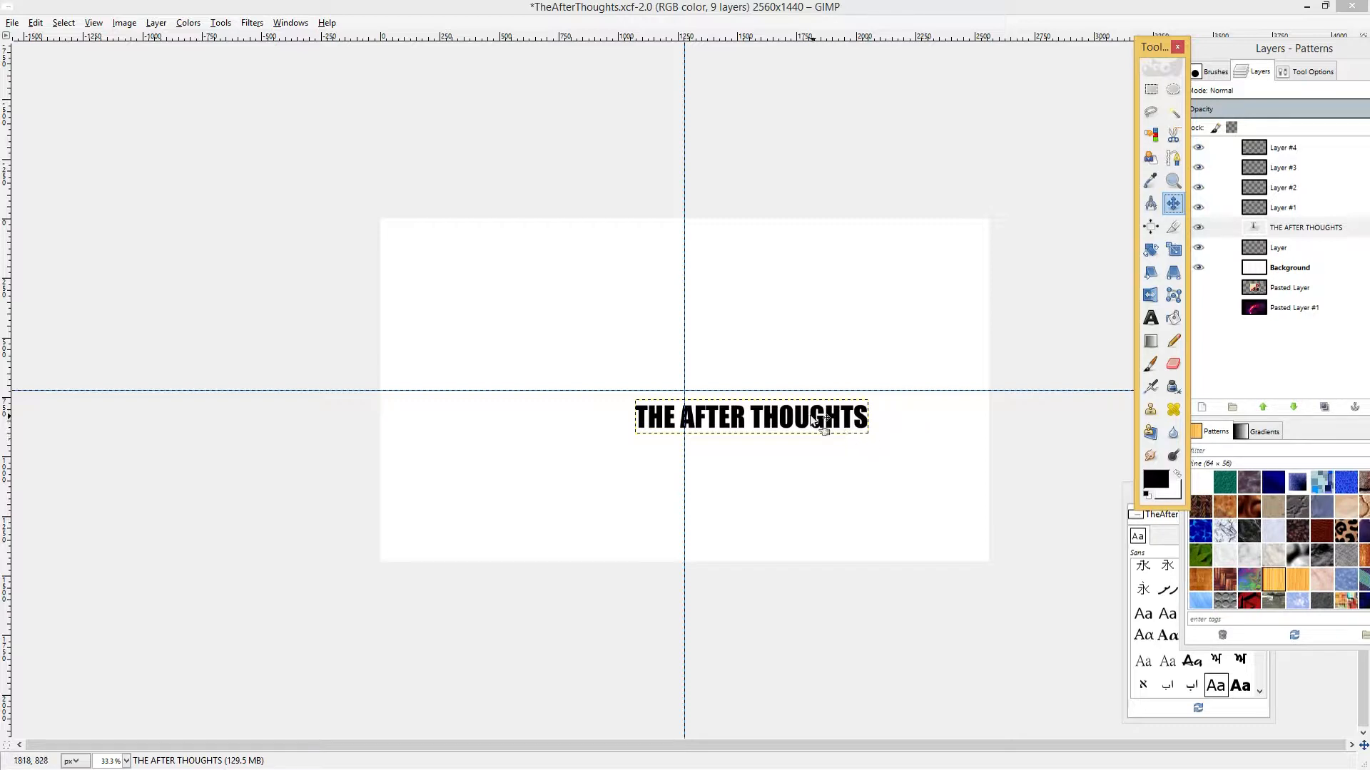
{"action": "left_click_drag", "start_coordinate": [718, 362], "coordinate": [627, 344]}
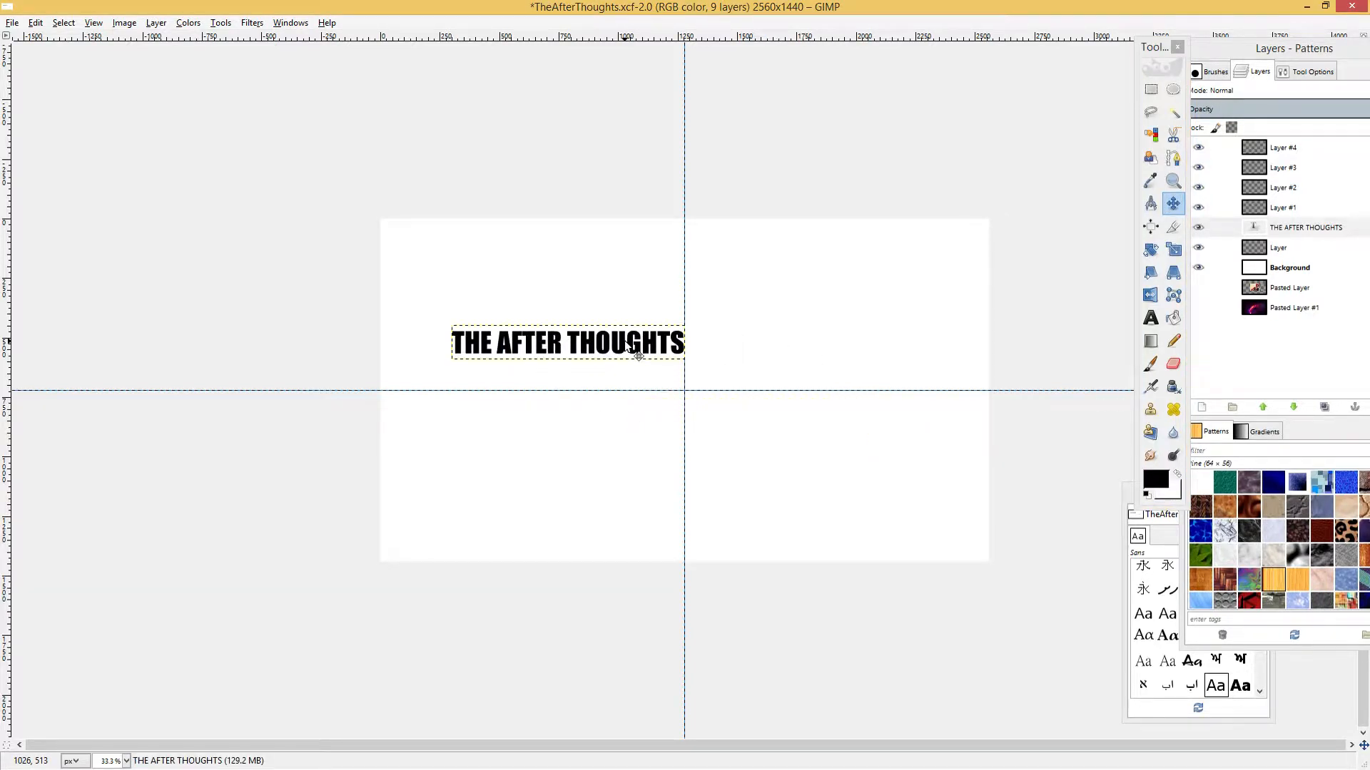
{"action": "key", "text": "ctrl+z"}
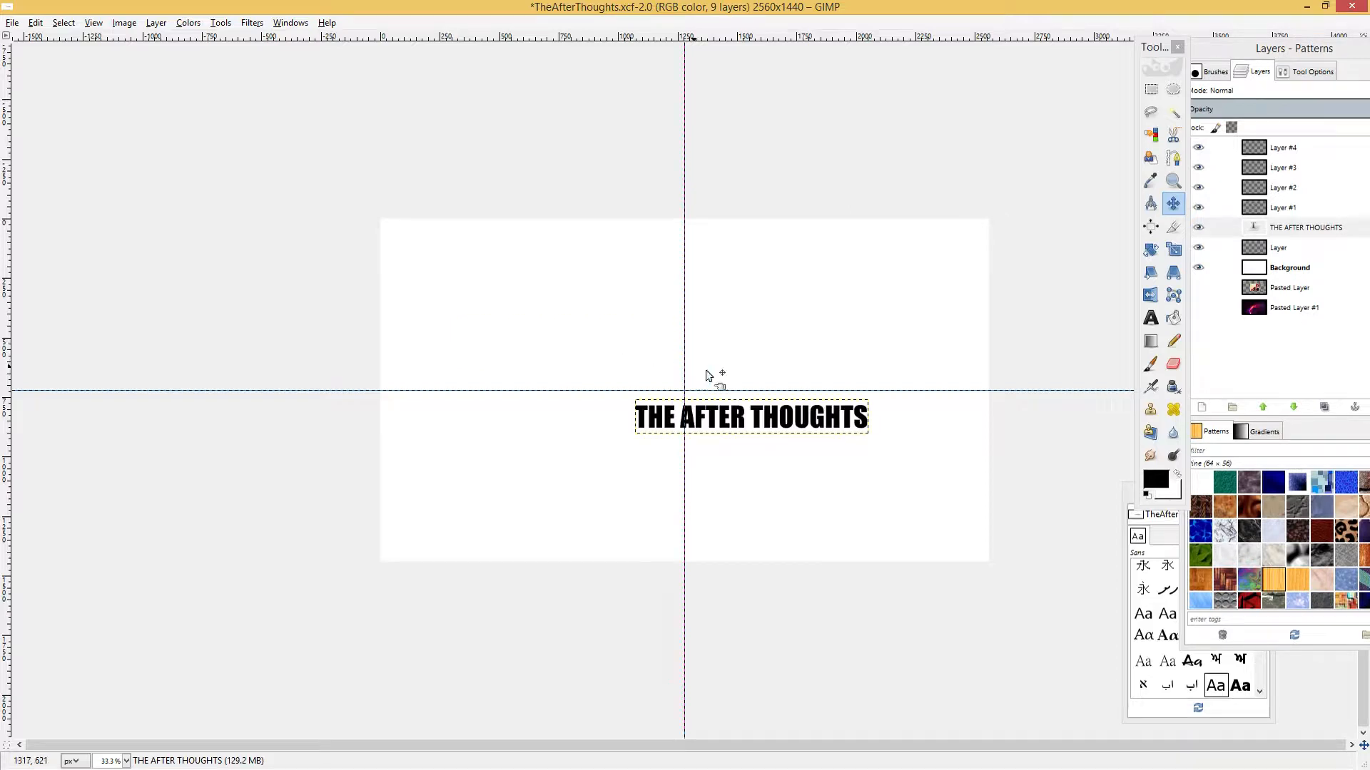
{"action": "left_click_drag", "start_coordinate": [757, 418], "coordinate": [758, 453]}
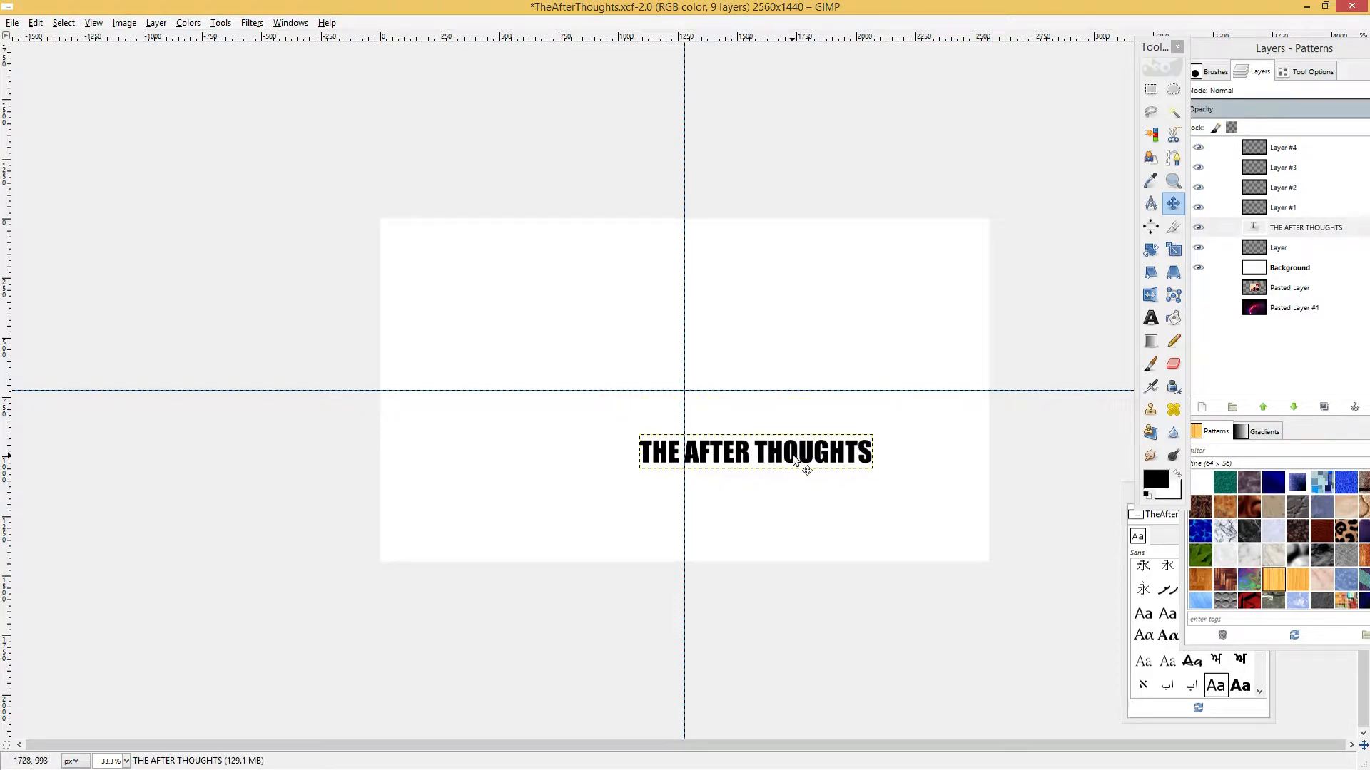
{"action": "left_click_drag", "start_coordinate": [819, 453], "coordinate": [748, 398]}
{"action": "key", "text": "plus"}
{"action": "key", "text": "plus"}
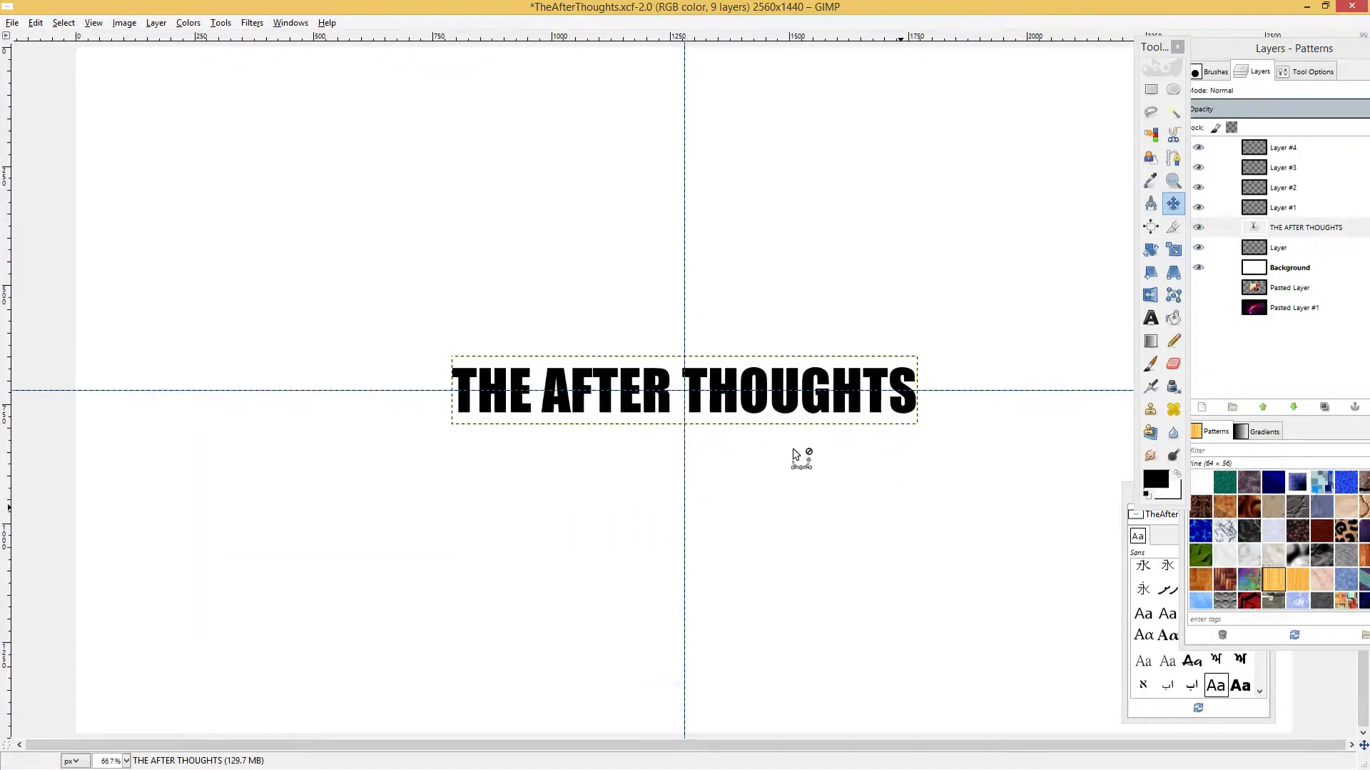
{"action": "key", "text": "minus"}
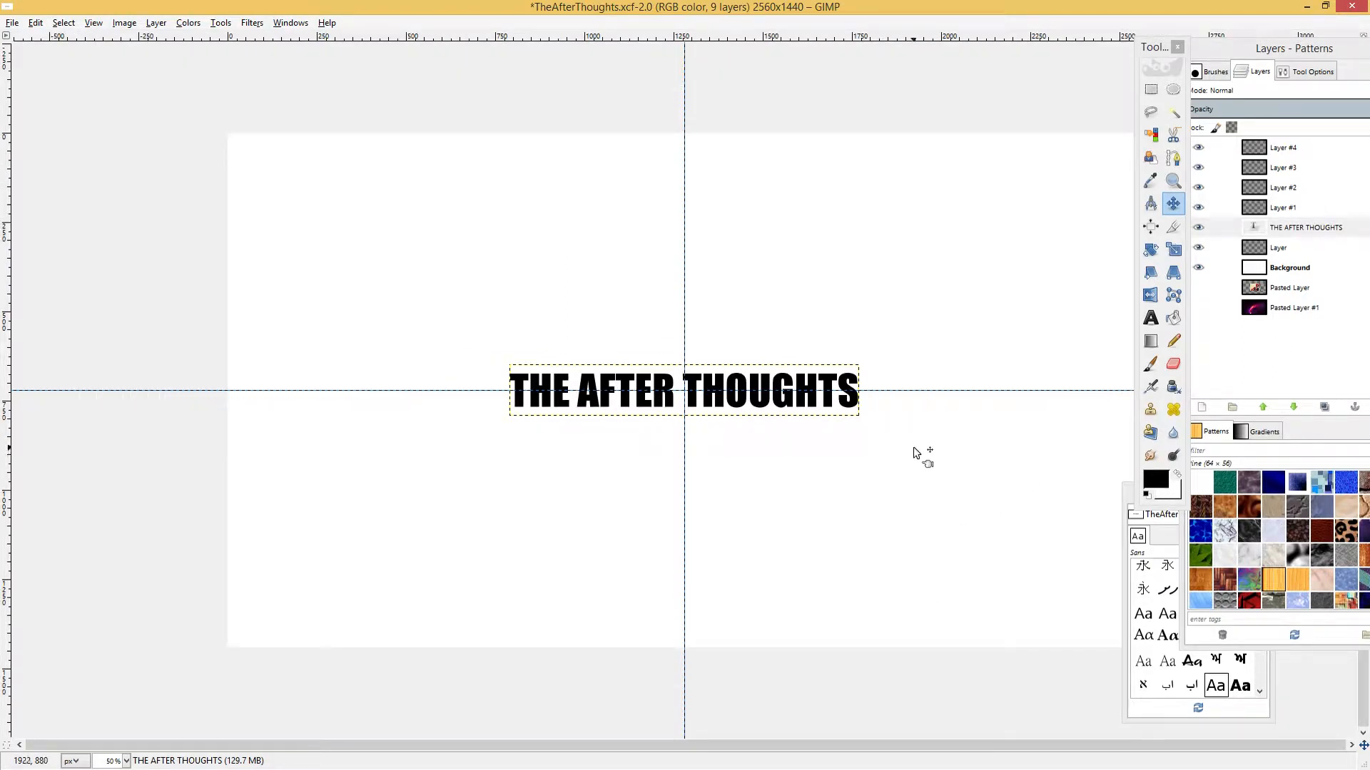
{"action": "key", "text": "1"}
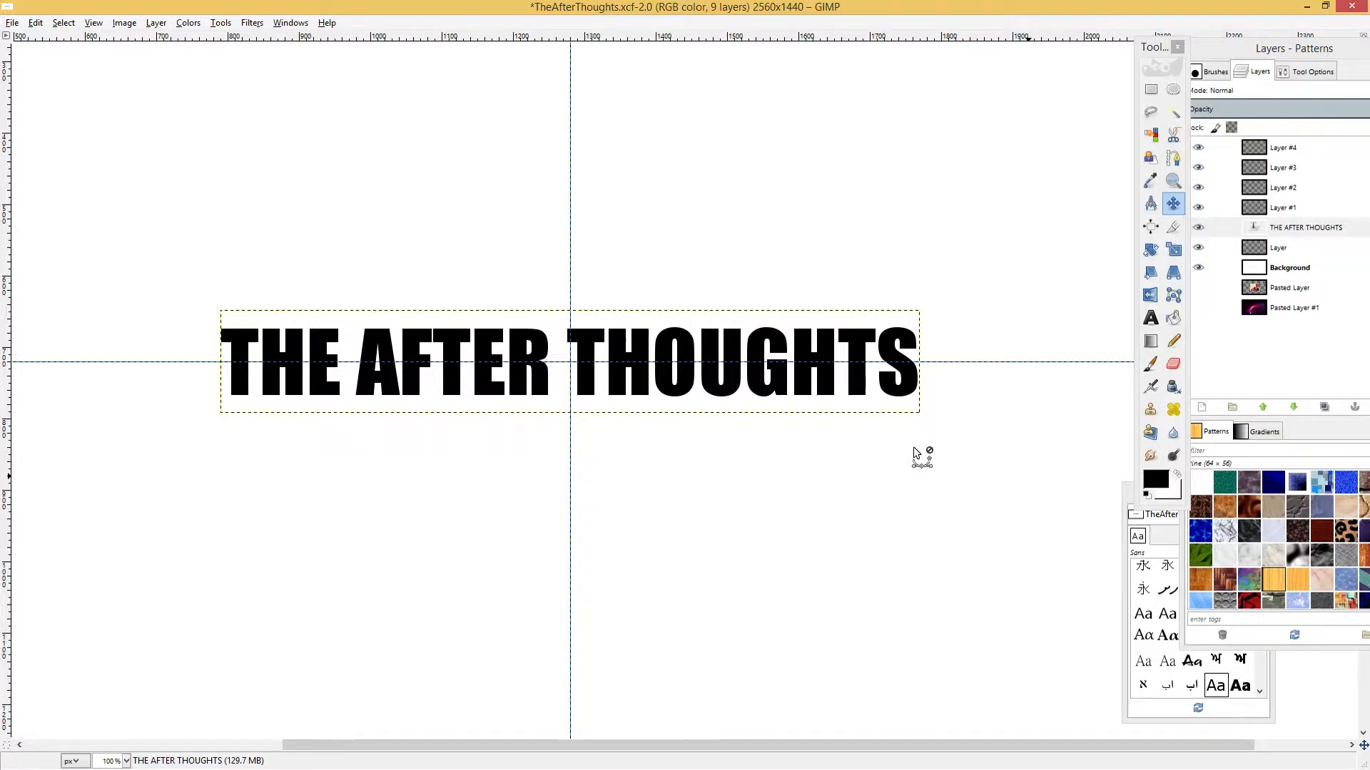
{"action": "key", "text": "minus"}
{"action": "key", "text": "minus"}
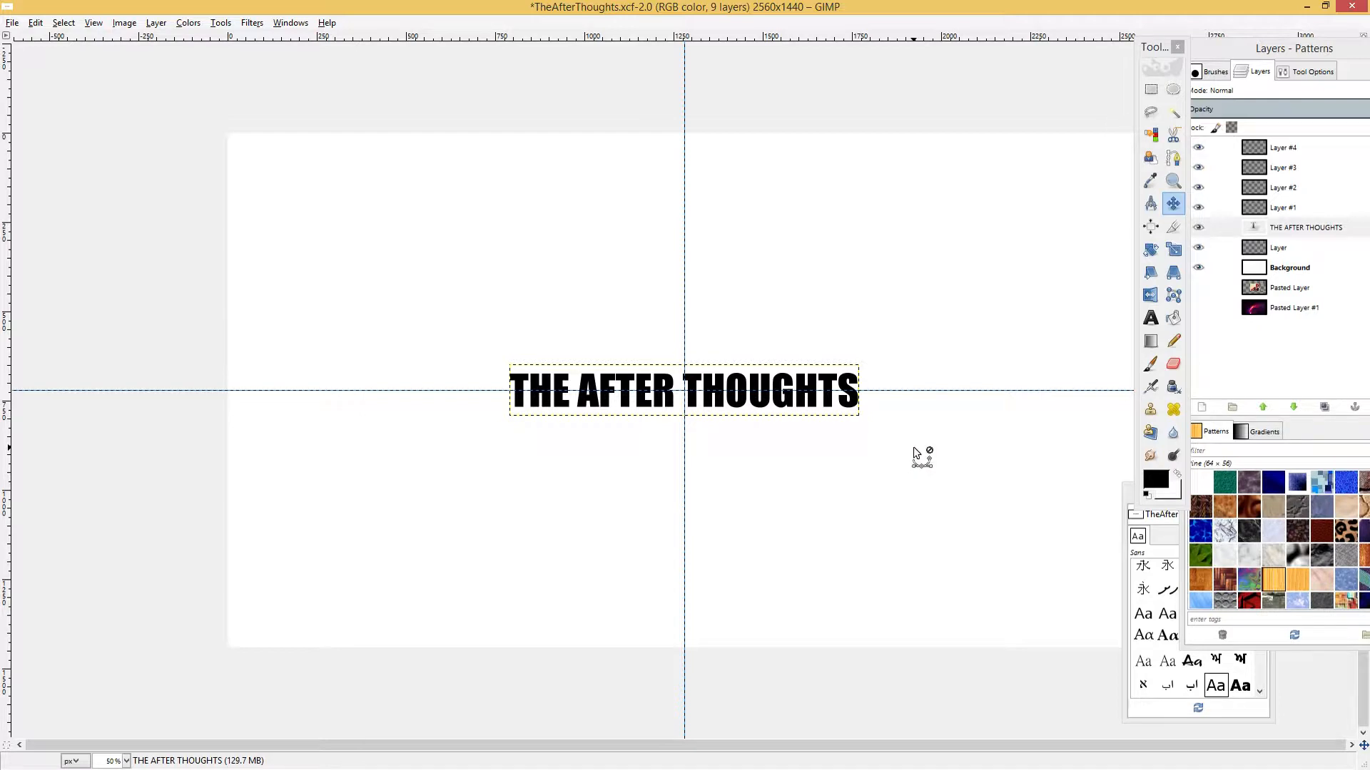
{"action": "key", "text": "plus"}
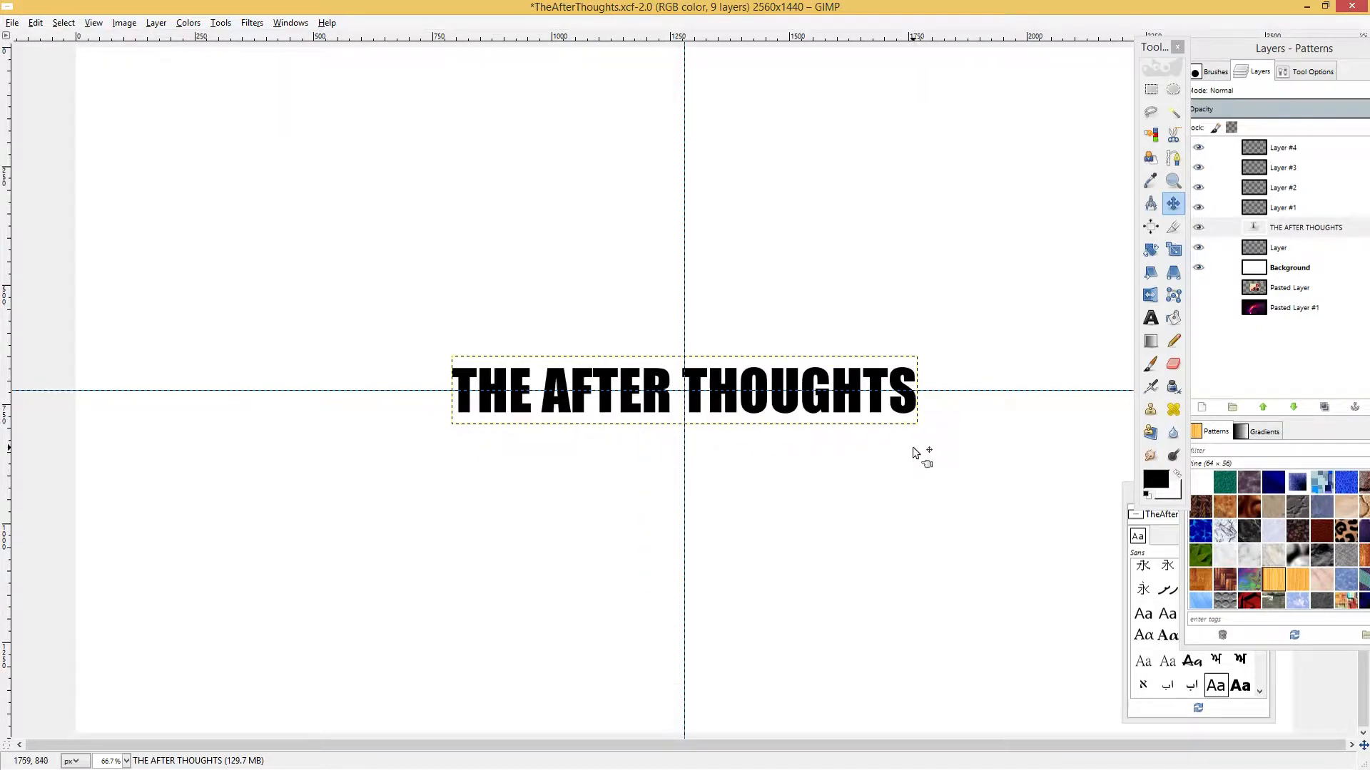
{"action": "key", "text": "minus"}
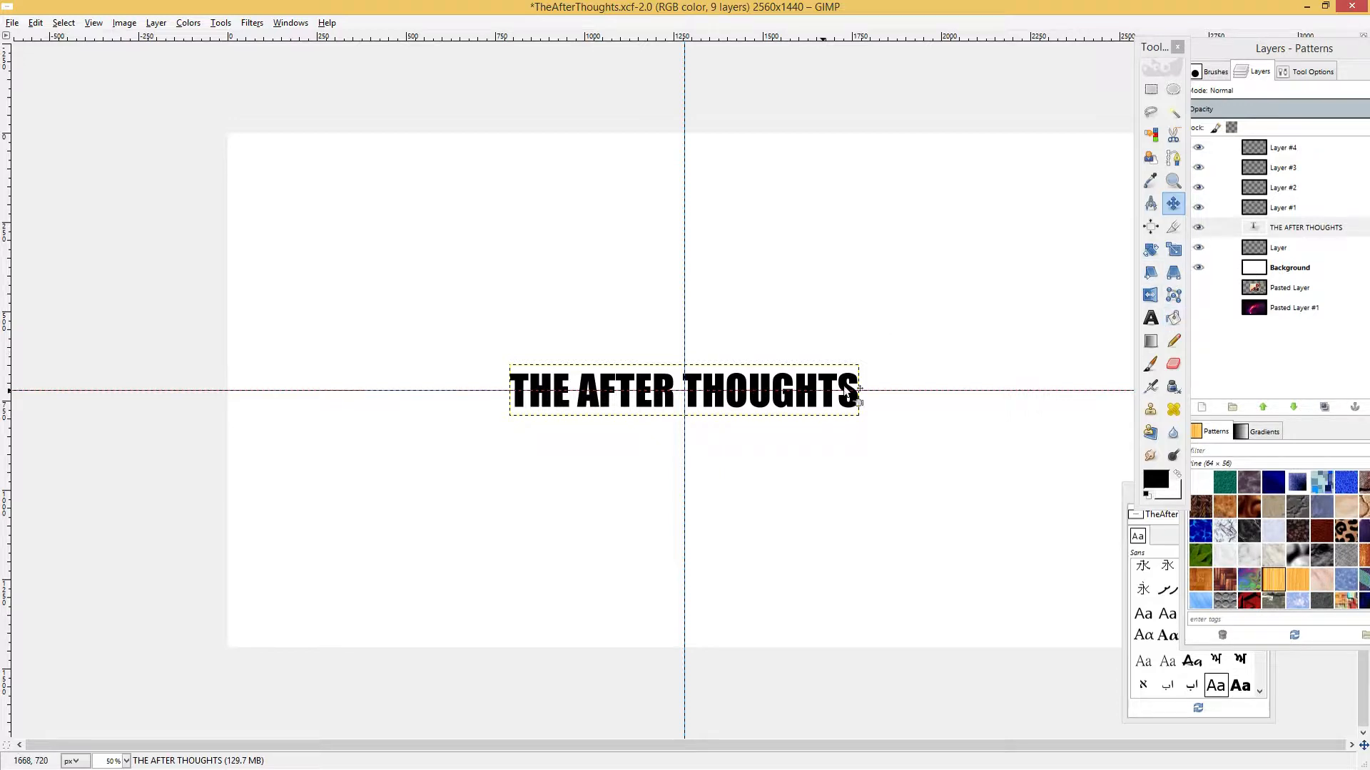
Select the shape of the "THE AFTER THOUGHTS" lettering by applying Alpha to Selection to its text layer.
{"action": "left_click", "coordinate": [1290, 229]}
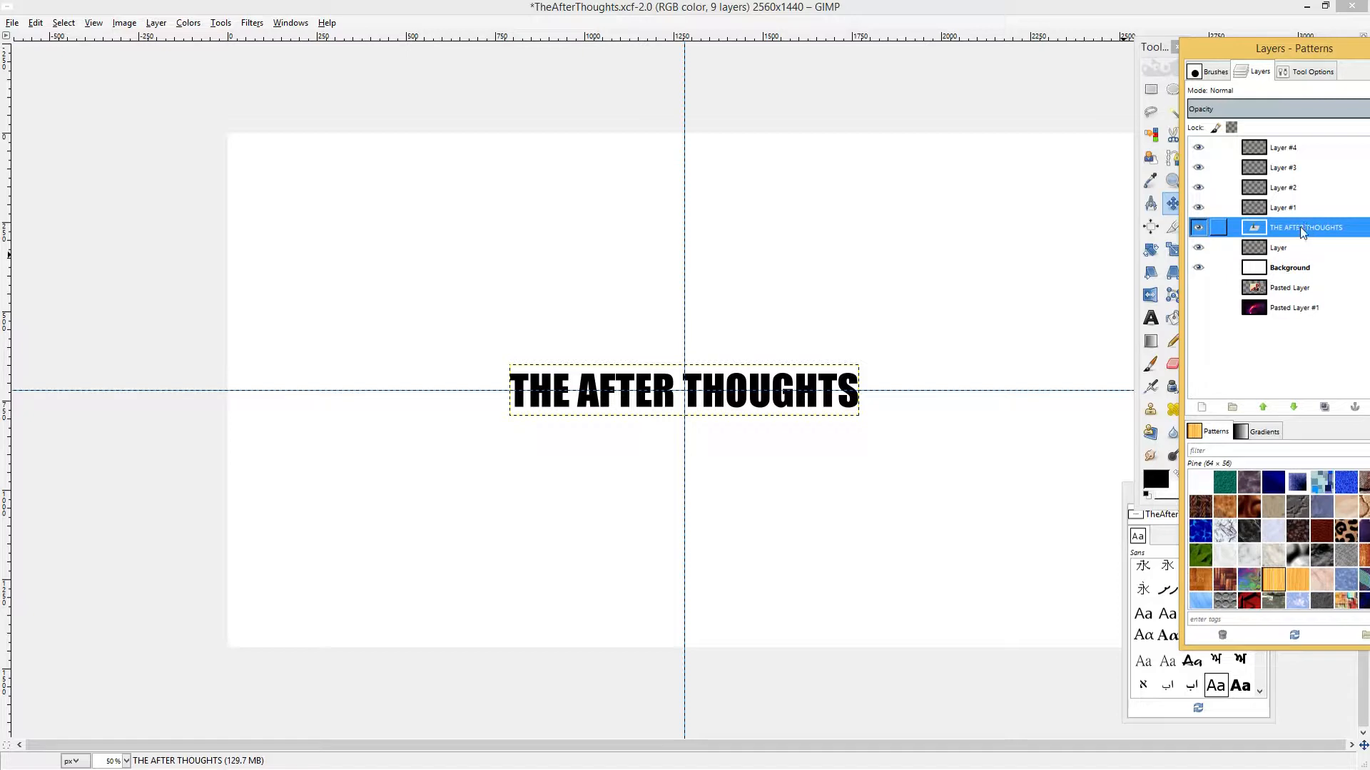
{"action": "right_click", "coordinate": [1254, 228]}
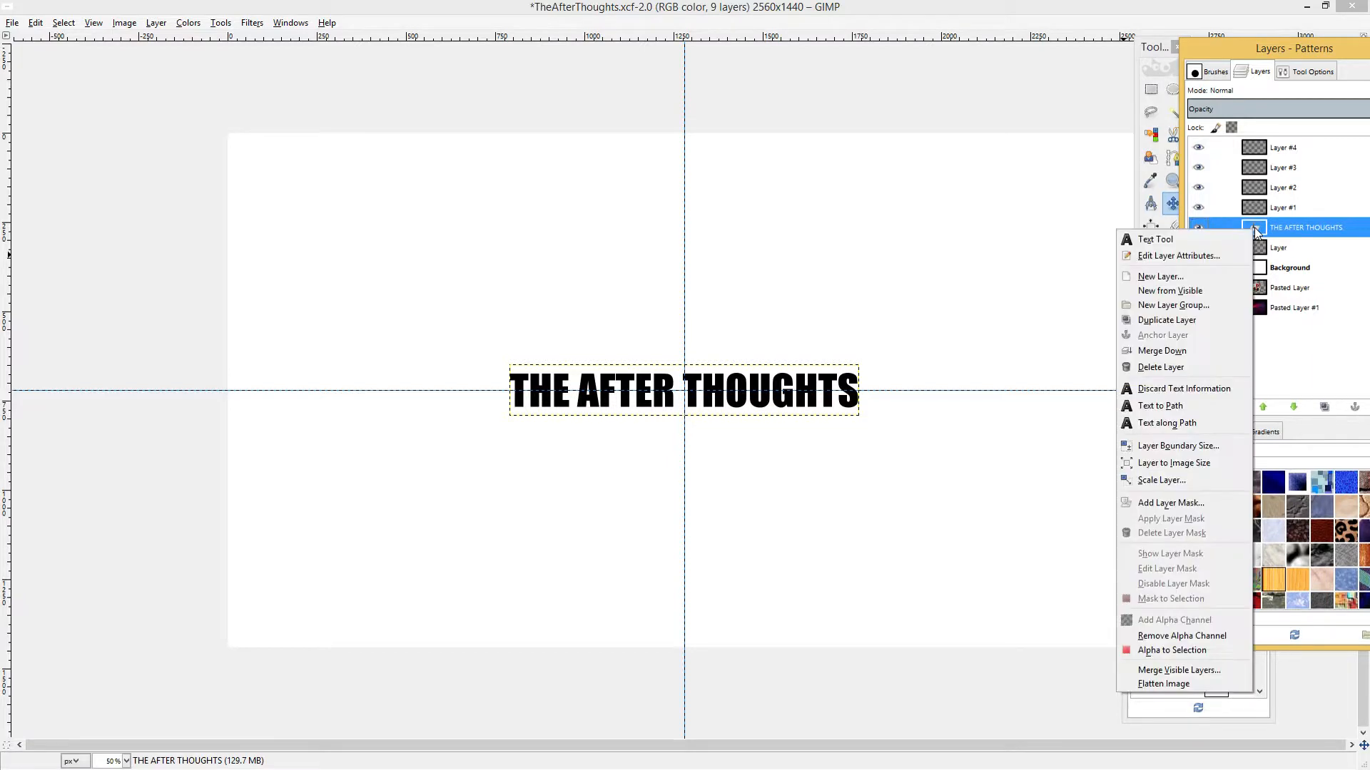
{"action": "left_click", "coordinate": [1172, 650]}
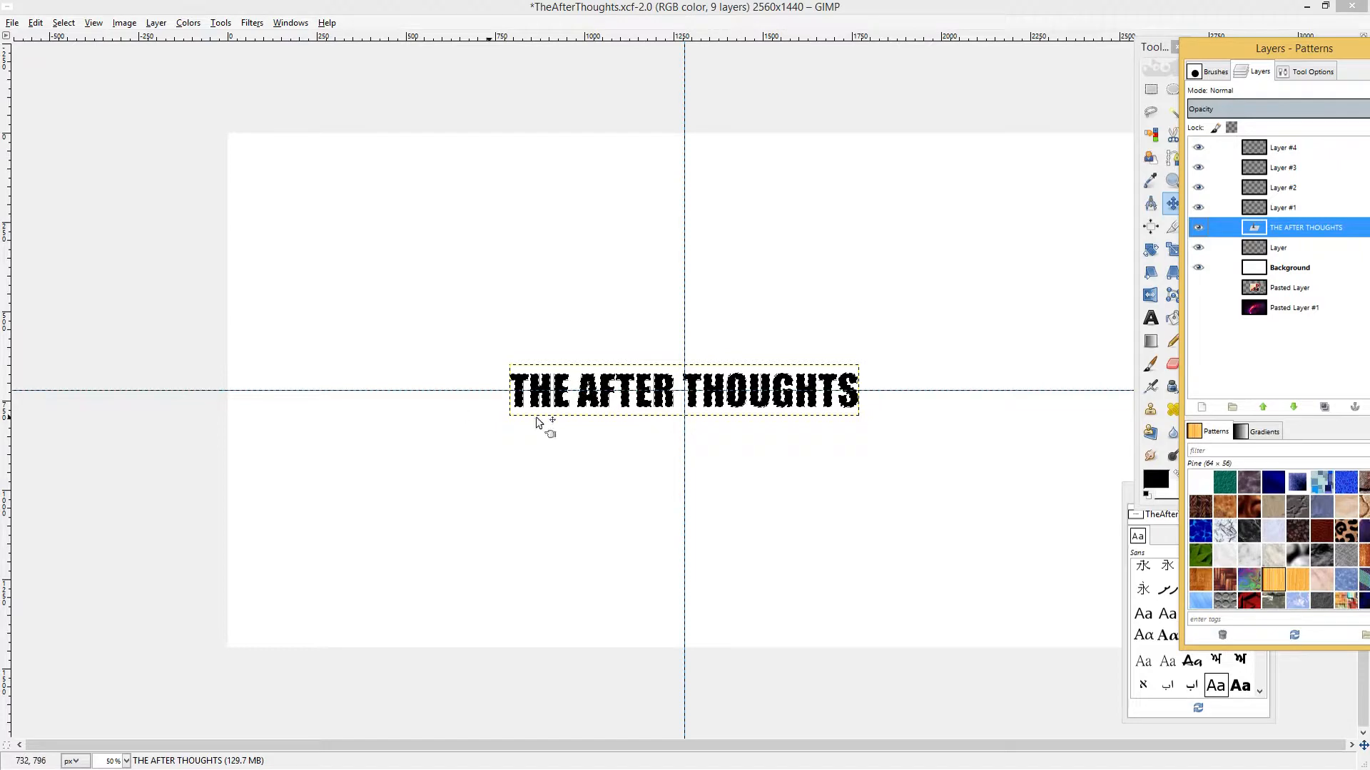
{"action": "left_click", "coordinate": [1277, 250]}
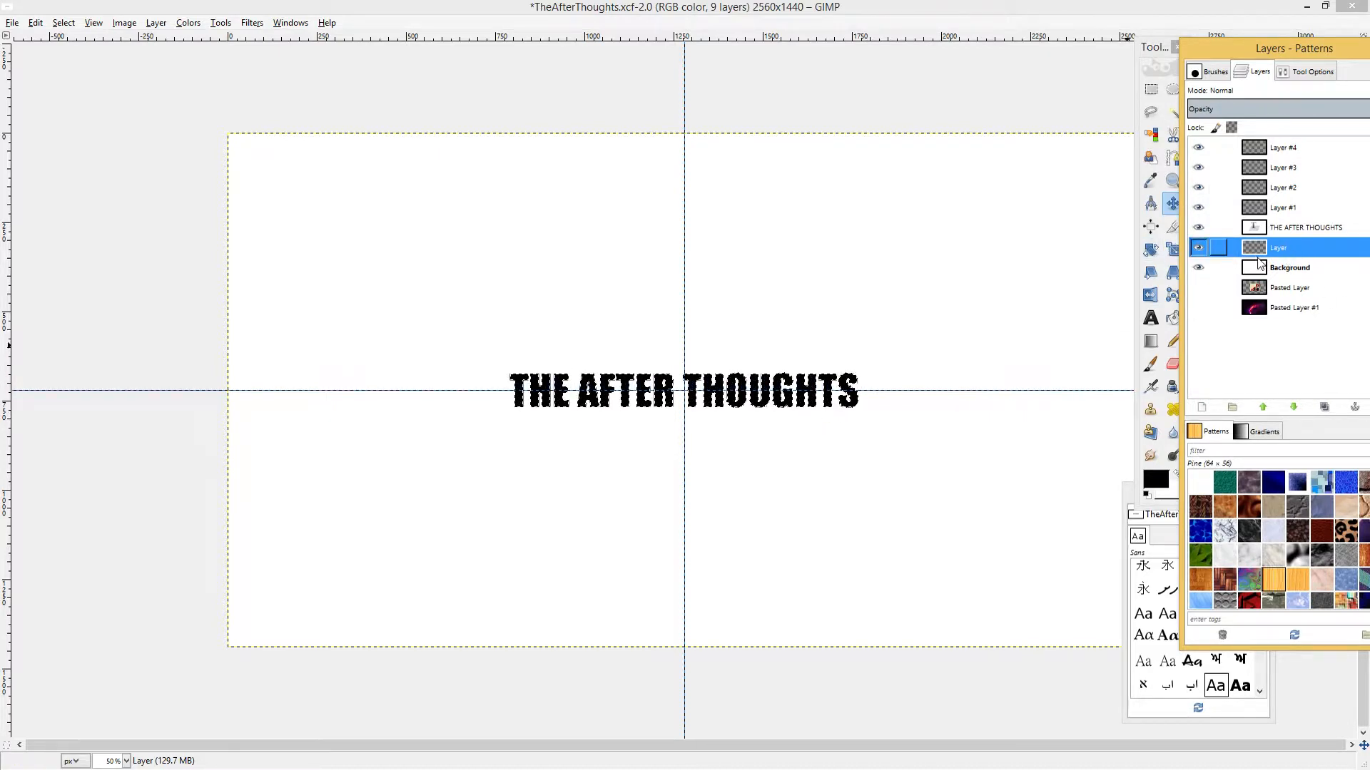
{"action": "right_click", "coordinate": [1263, 229]}
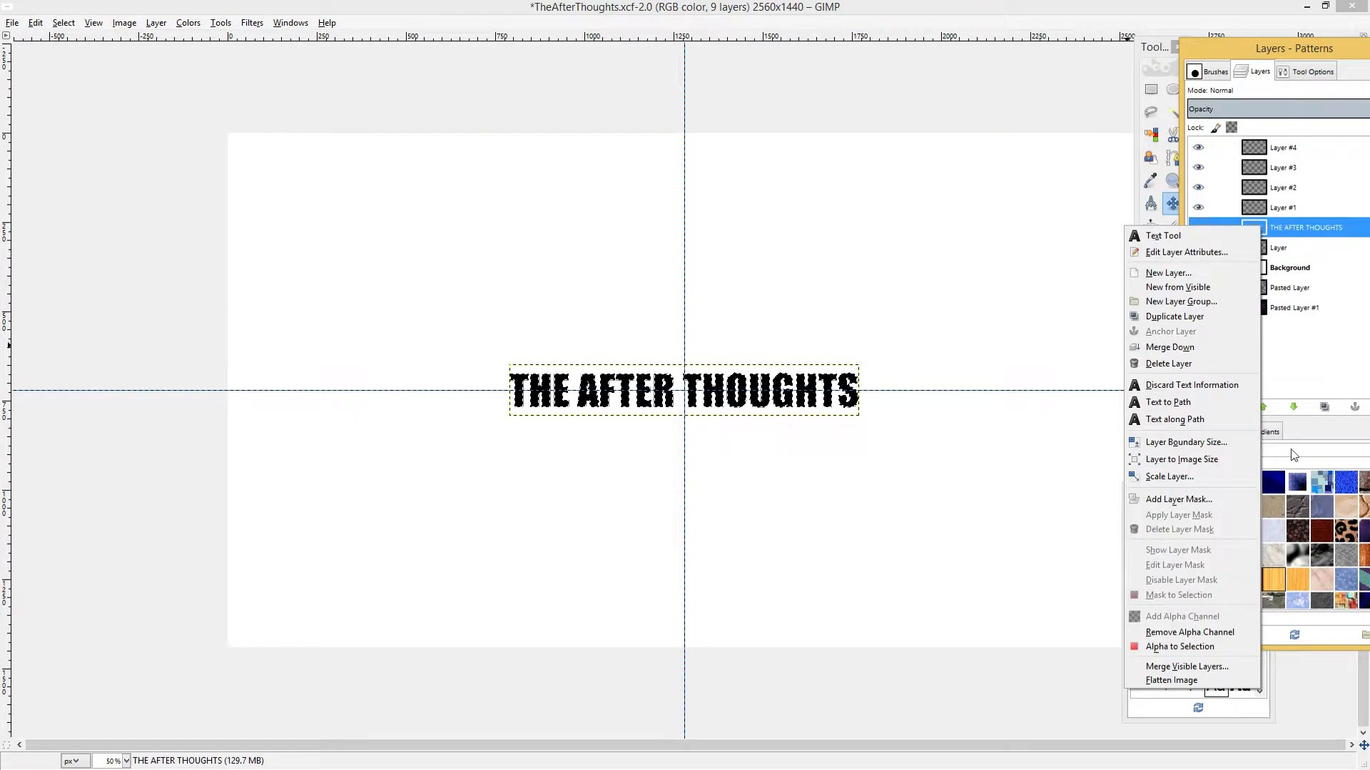
{"action": "left_click", "coordinate": [1210, 648]}
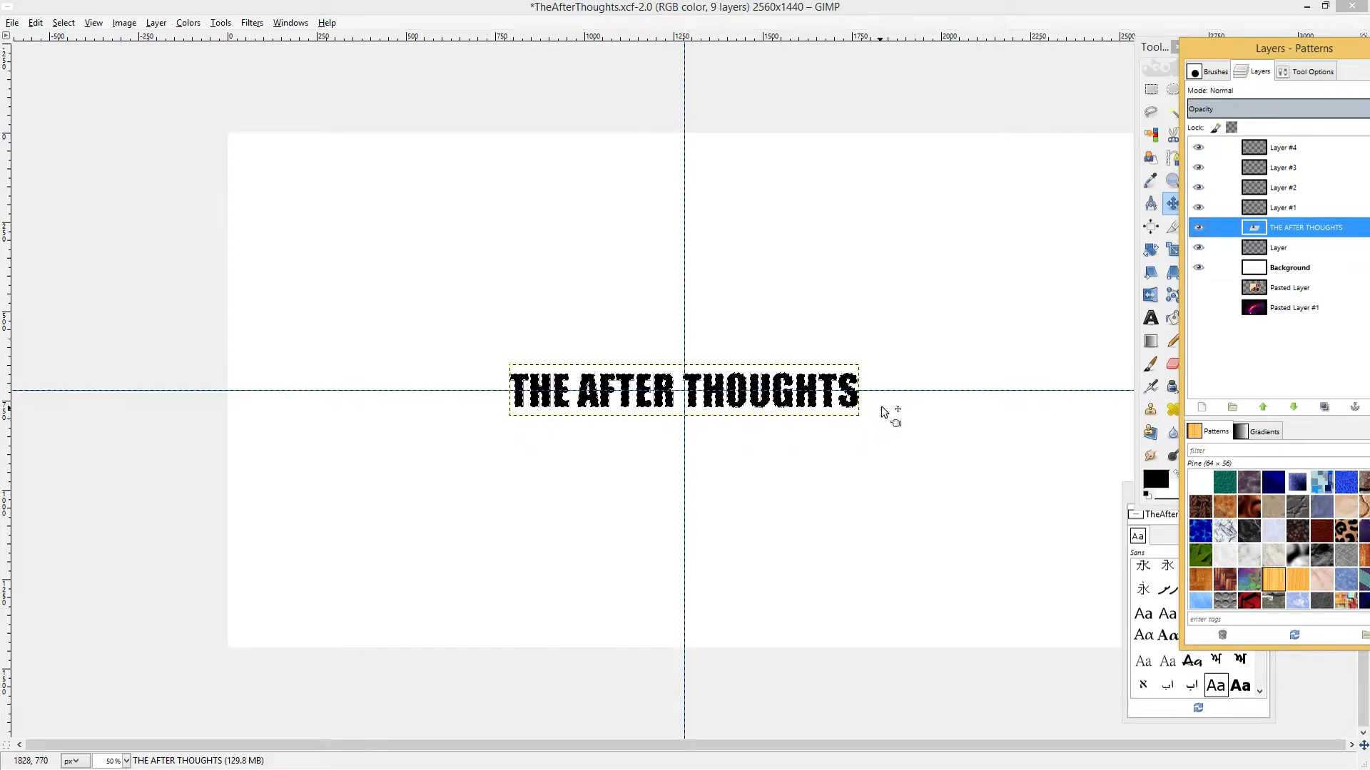
{"action": "left_click", "coordinate": [1283, 248]}
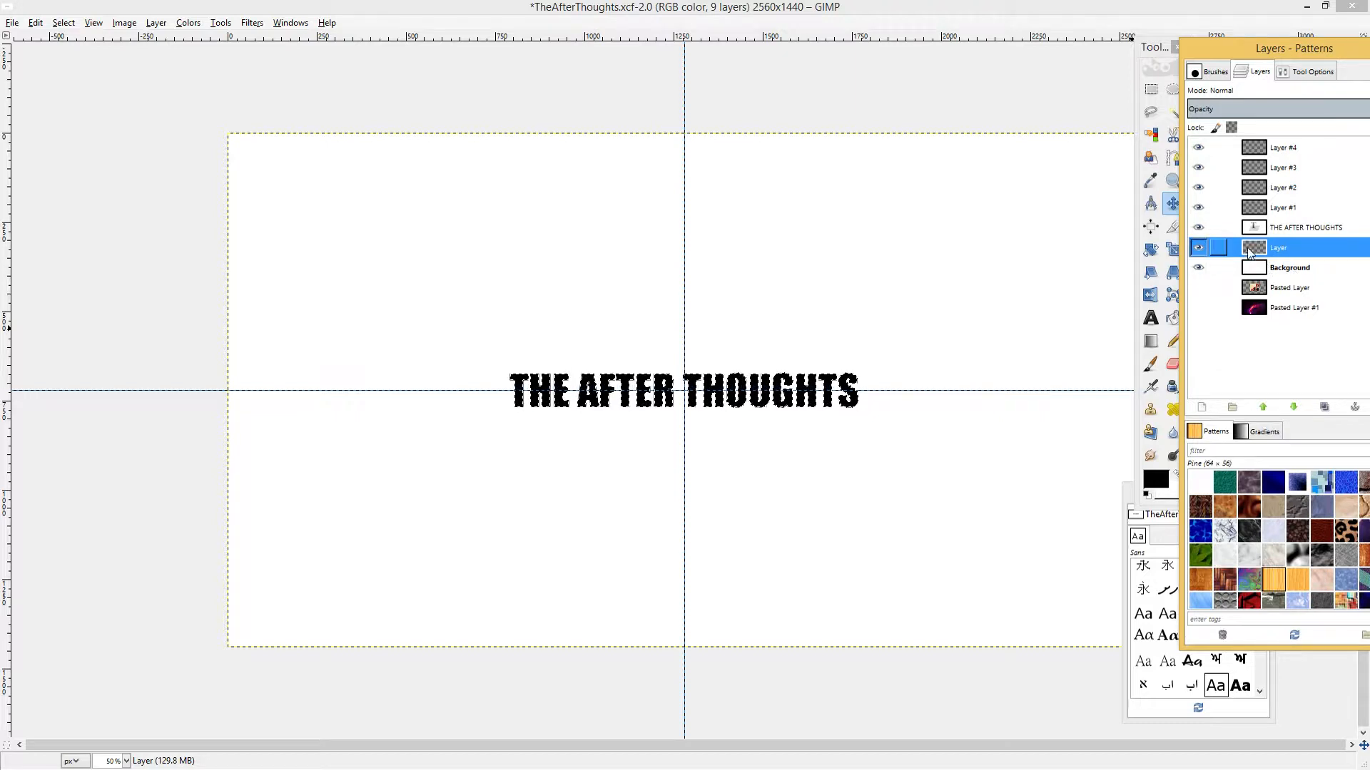
{"action": "right_click", "coordinate": [1255, 229]}
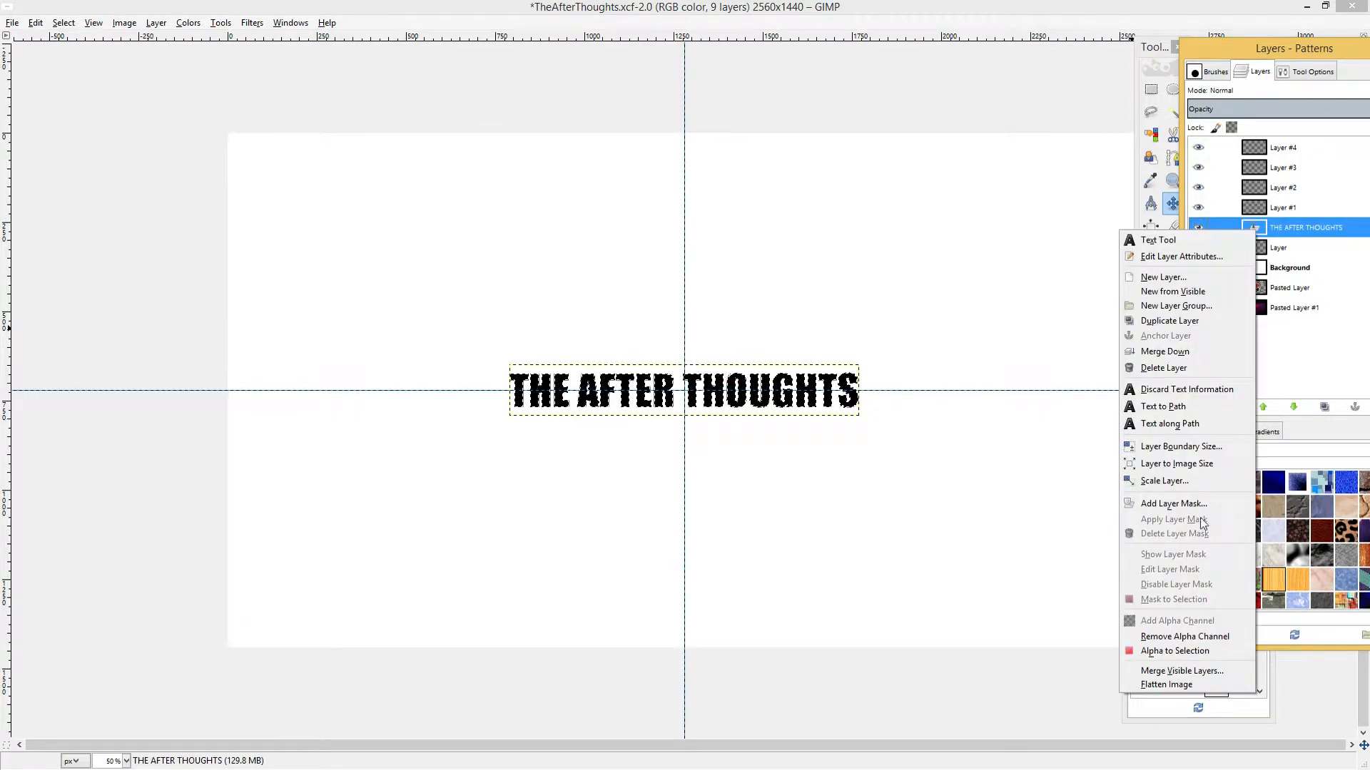
{"action": "left_click", "coordinate": [1177, 651]}
Make the empty layer directly beneath the text layer active and grow the lettering selection by 5 px.
{"action": "right_click", "coordinate": [1257, 248]}
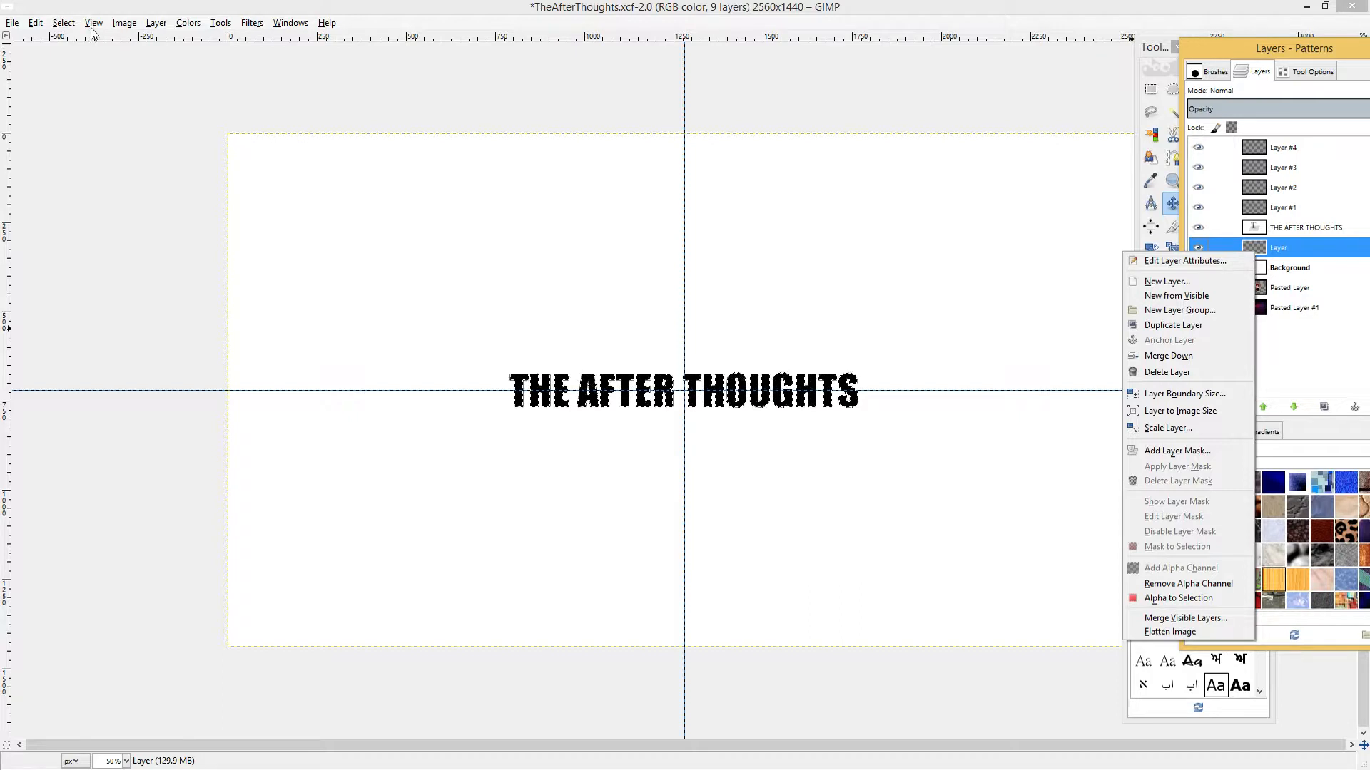
{"action": "left_click", "coordinate": [69, 29]}
{"action": "left_click", "coordinate": [69, 28]}
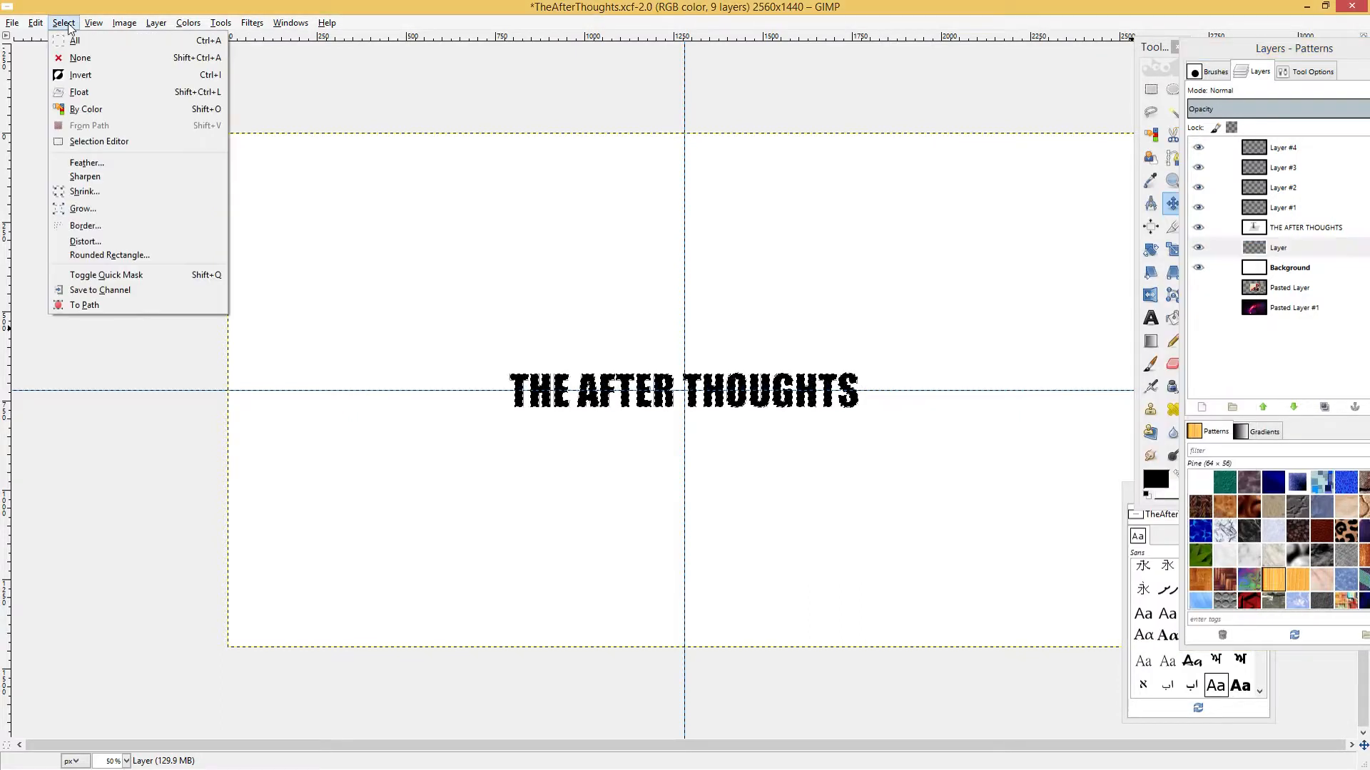
{"action": "left_click", "coordinate": [90, 209]}
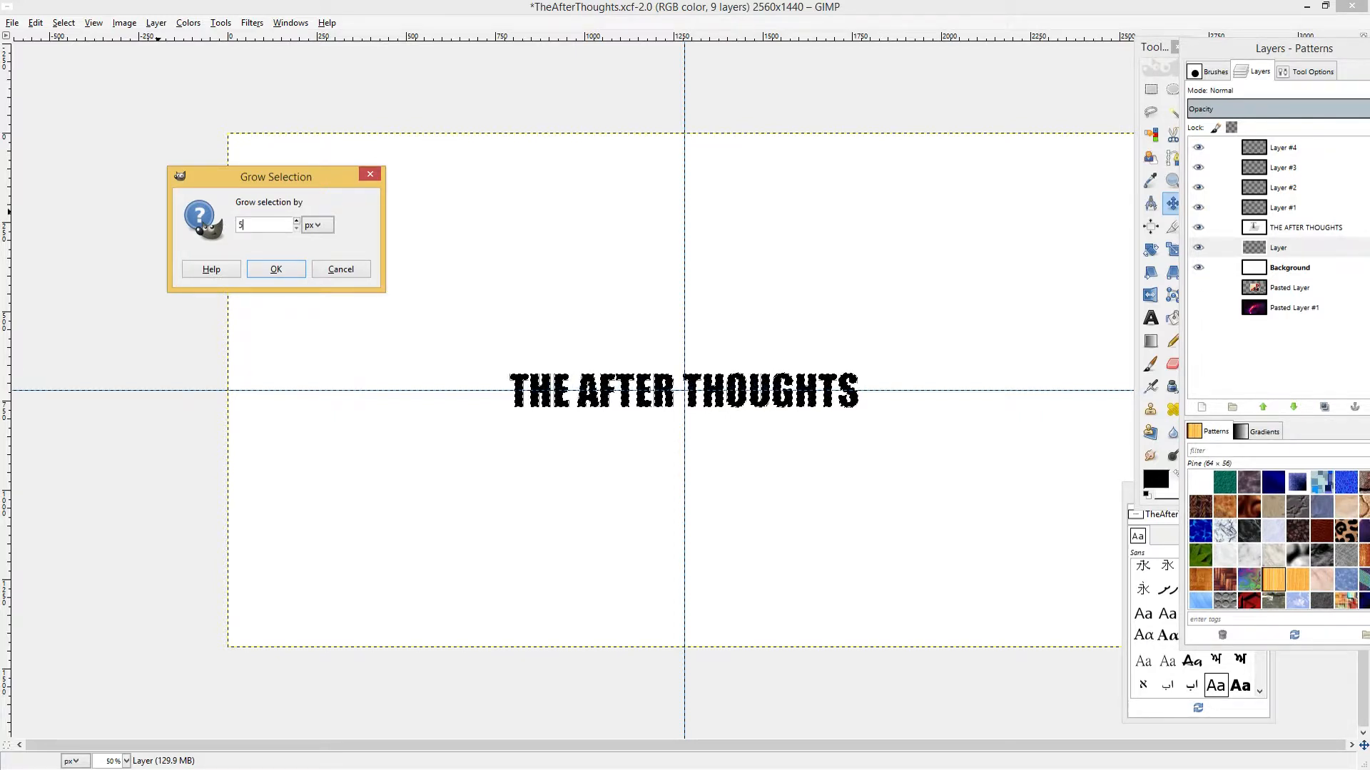
{"action": "type", "text": "5"}
{"action": "key", "text": "Return"}
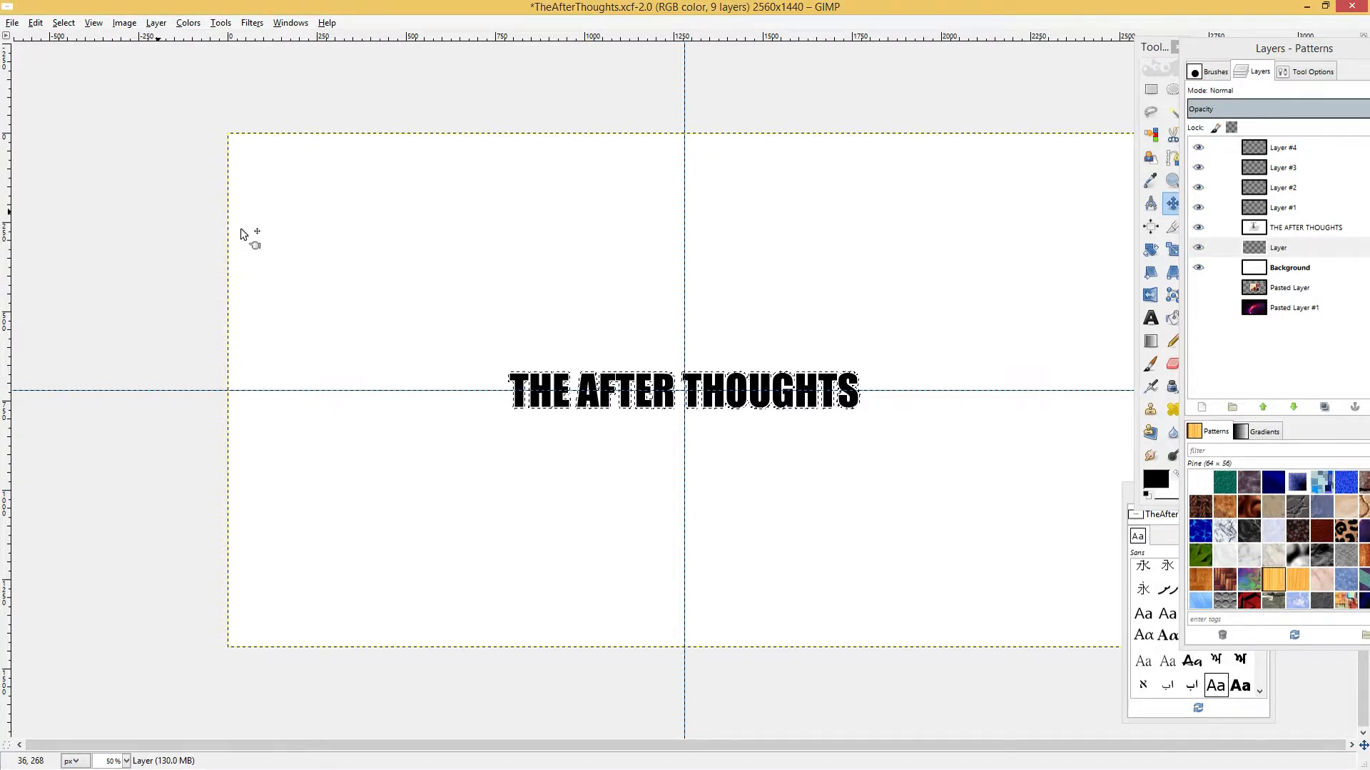
Fill the 5 px grown selection with black on the layer beneath the text using Bucket Fill.
{"action": "scroll", "coordinate": [699, 414], "scroll_direction": "up", "scroll_amount": 3}
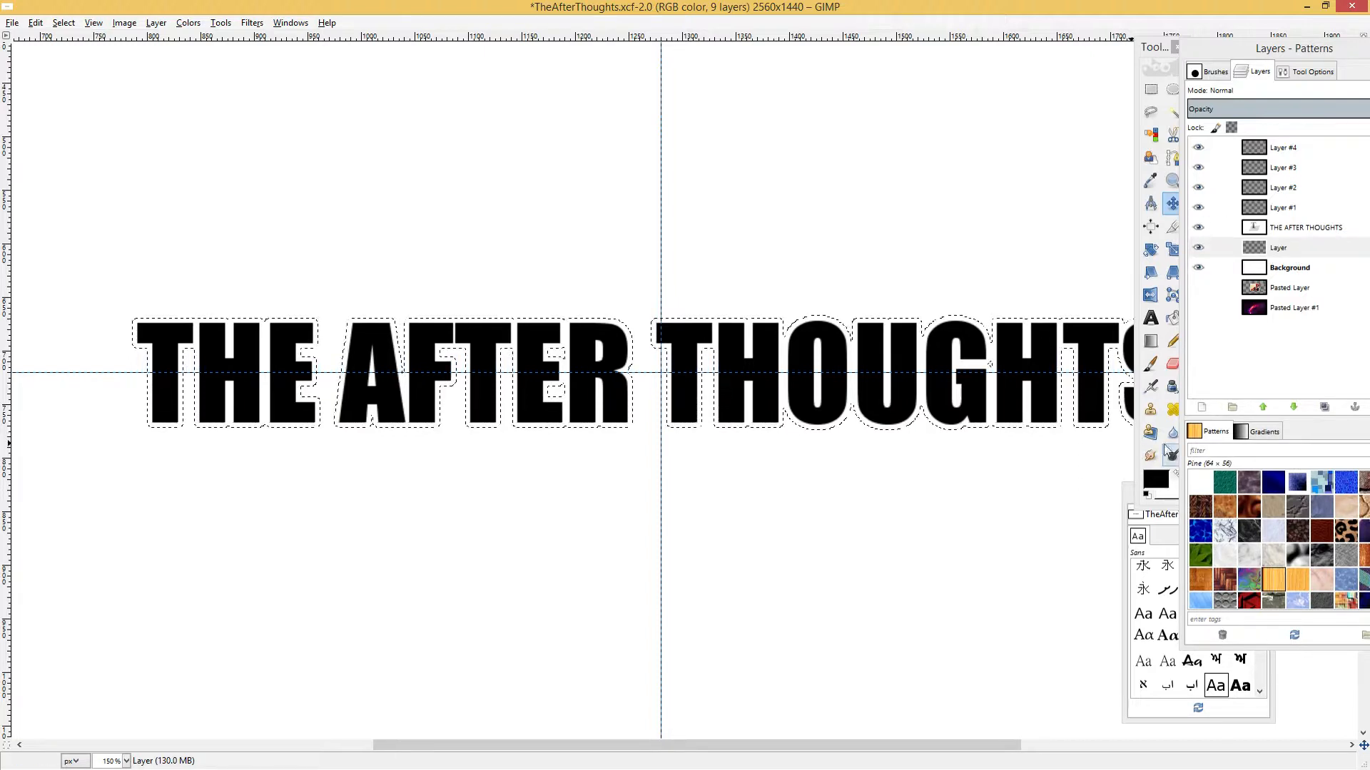
{"action": "left_click", "coordinate": [1173, 320]}
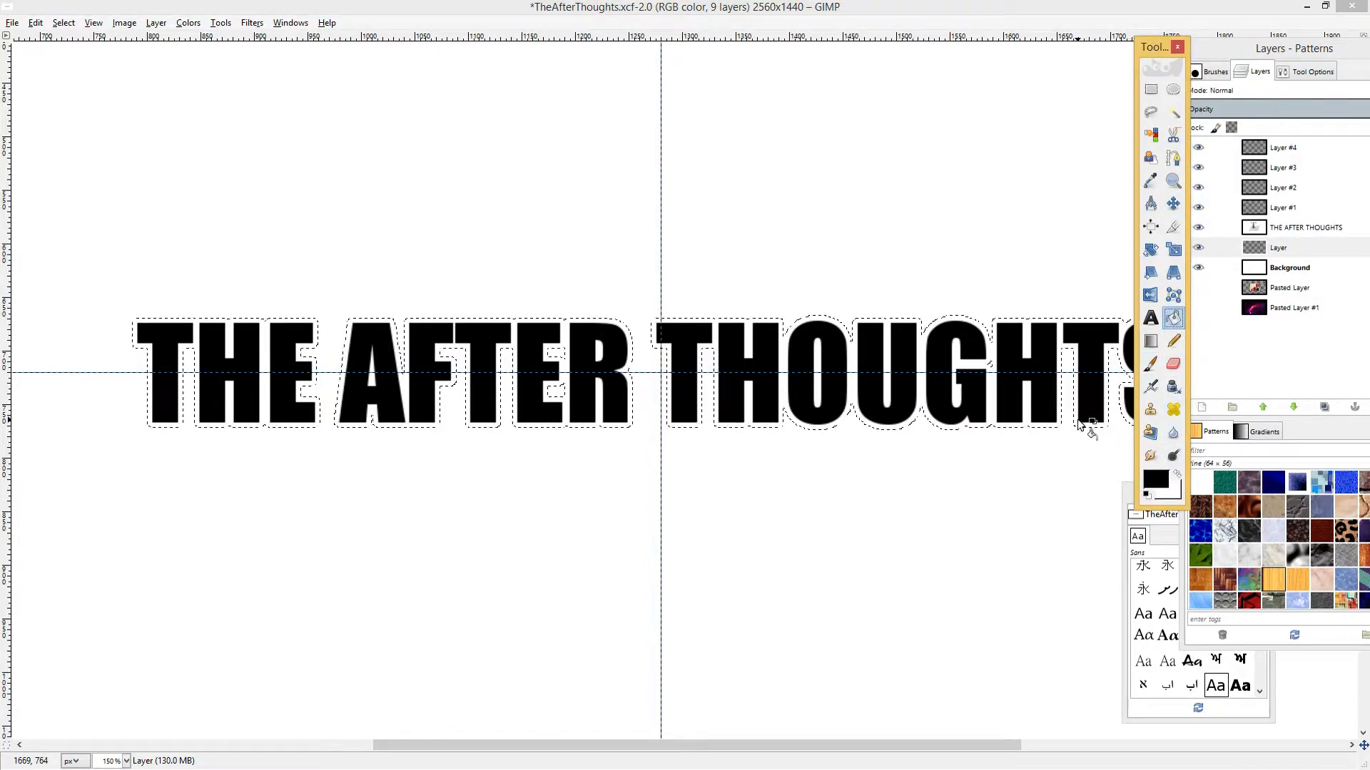
{"action": "scroll", "coordinate": [1073, 420], "scroll_direction": "up", "scroll_amount": 5}
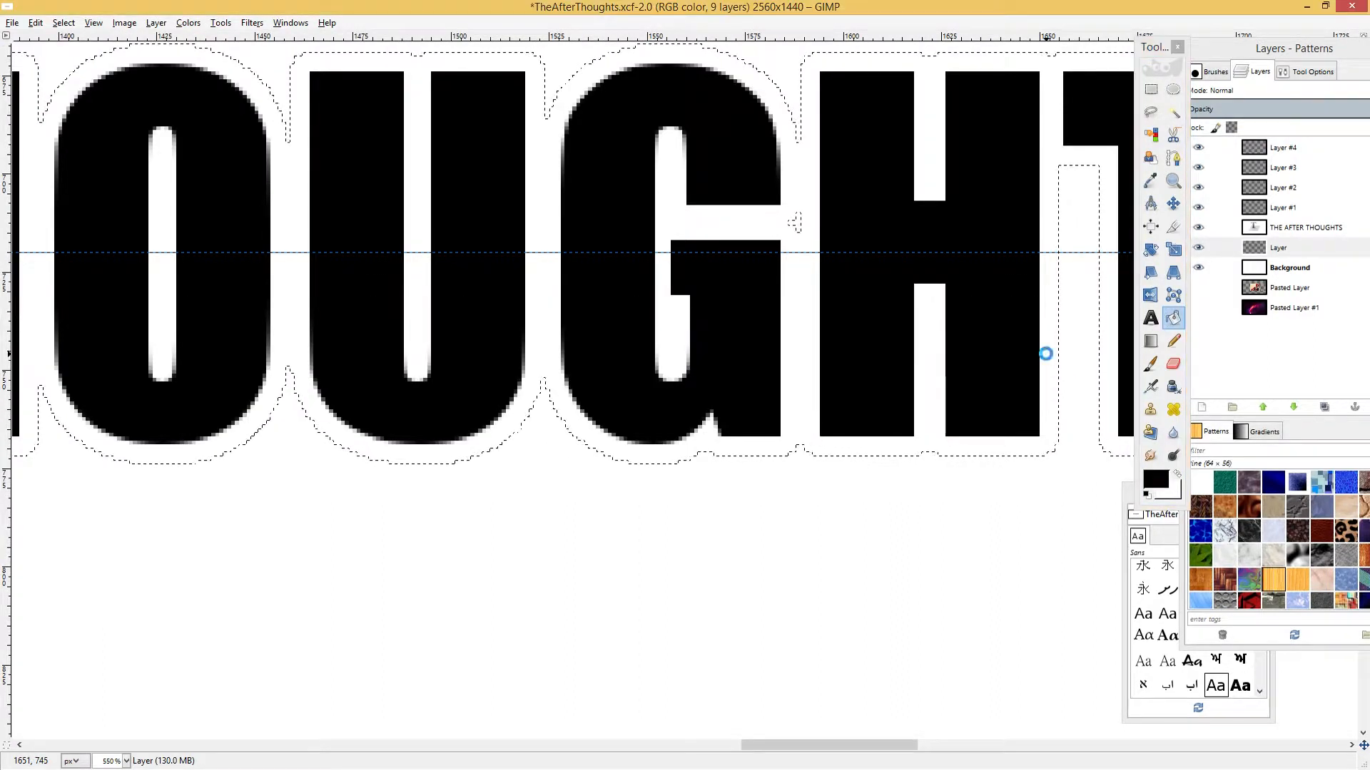
{"action": "left_click", "coordinate": [1046, 354]}
{"action": "scroll", "coordinate": [1046, 354], "scroll_direction": "down", "scroll_amount": 1}
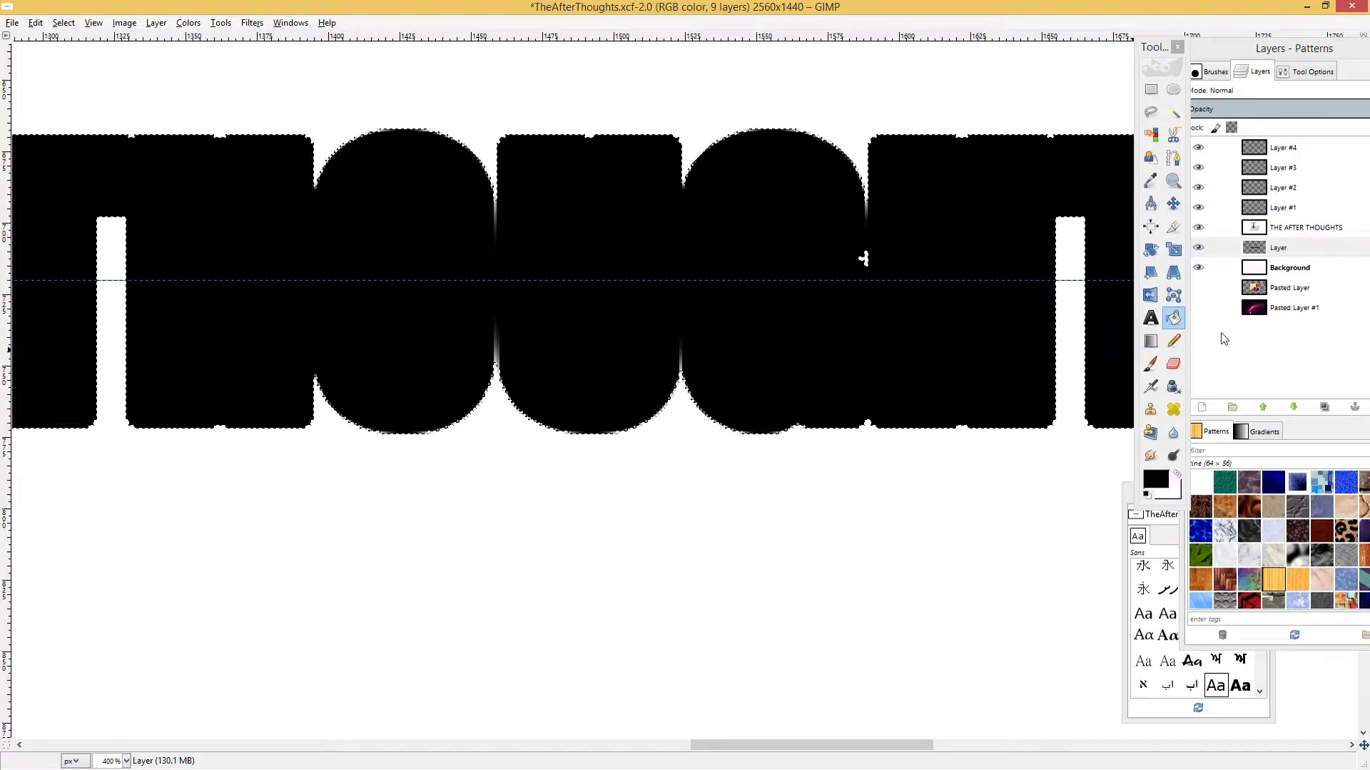
Change the colour of all the "THE AFTER THOUGHTS" text to white (ffffff) and leave text editing.
{"action": "left_click", "coordinate": [1275, 230]}
{"action": "scroll", "coordinate": [987, 356], "scroll_direction": "down", "scroll_amount": 1}
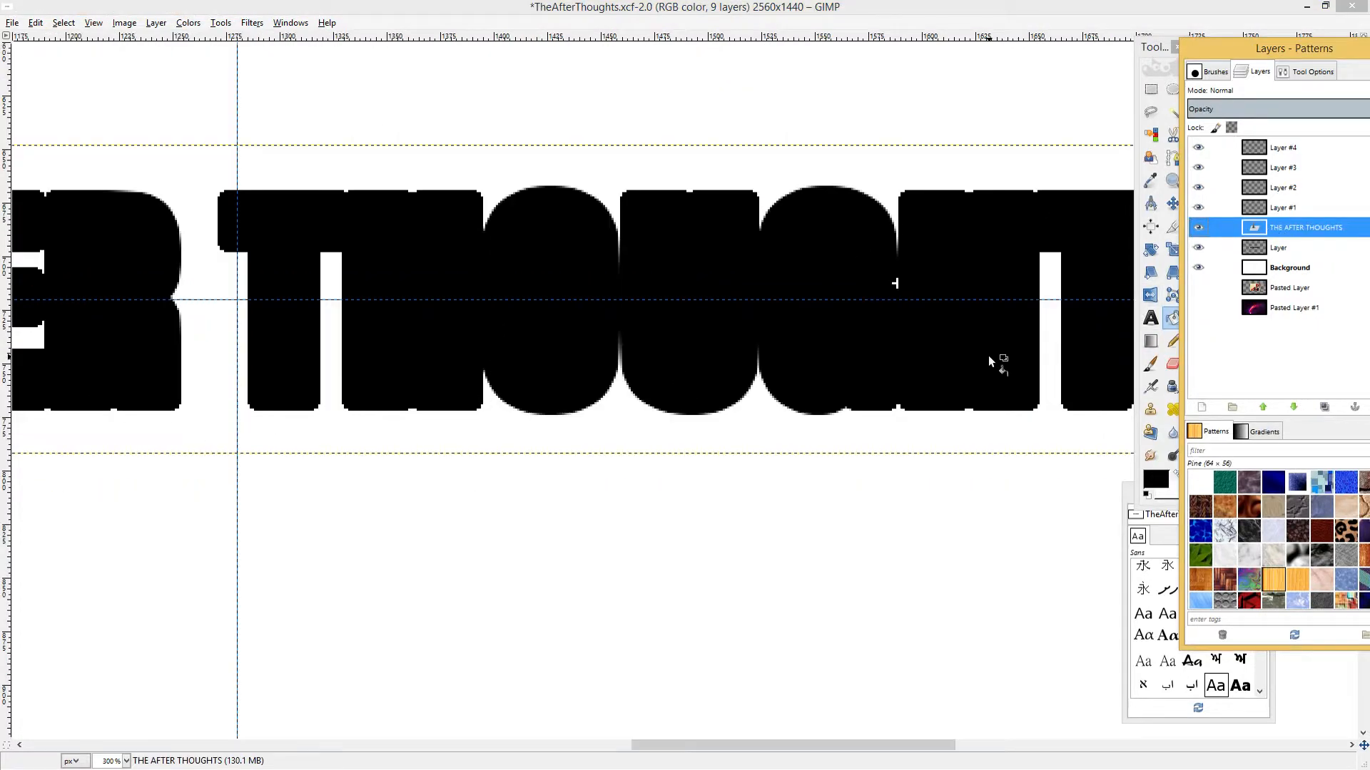
{"action": "double_click", "coordinate": [1254, 229]}
{"action": "scroll", "coordinate": [779, 400], "scroll_direction": "down", "scroll_amount": 3}
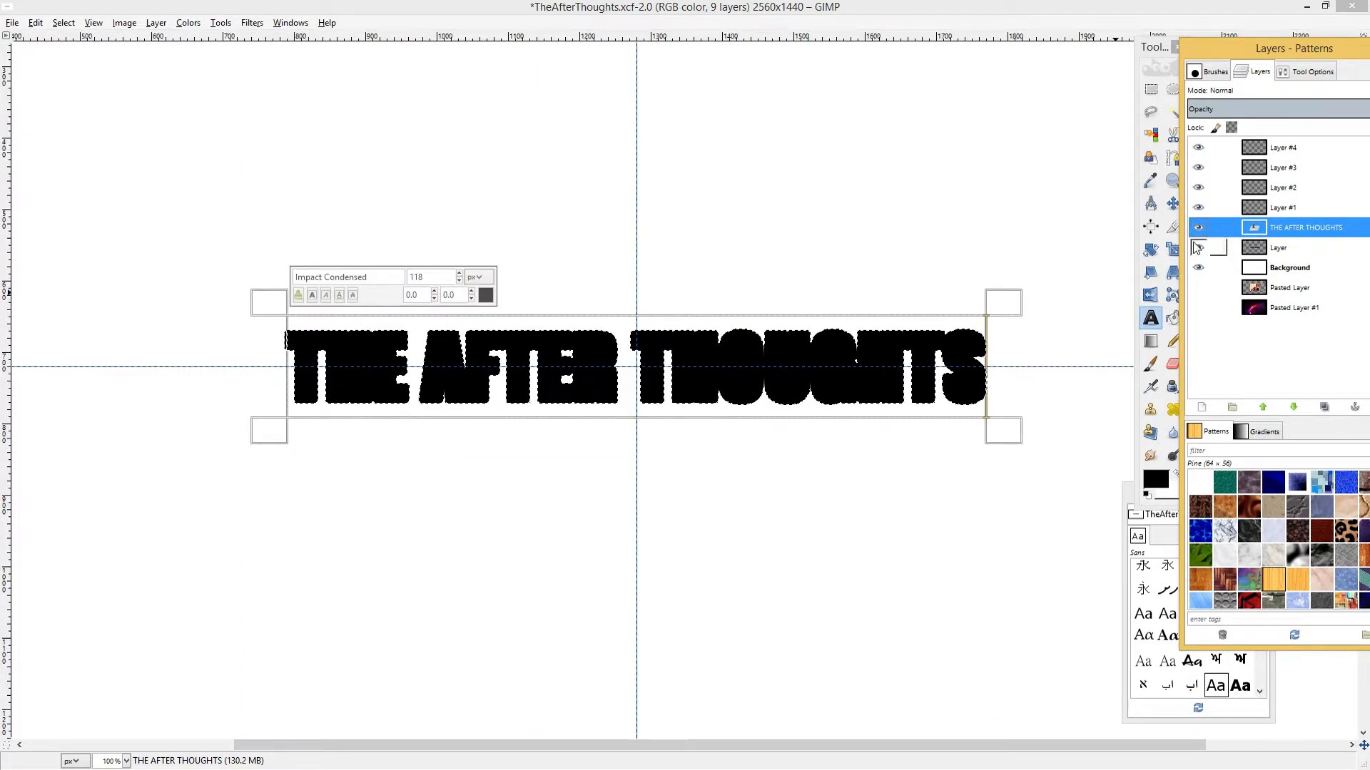
{"action": "left_click", "coordinate": [1254, 208]}
{"action": "double_click", "coordinate": [1254, 229]}
{"action": "left_click", "coordinate": [980, 359]}
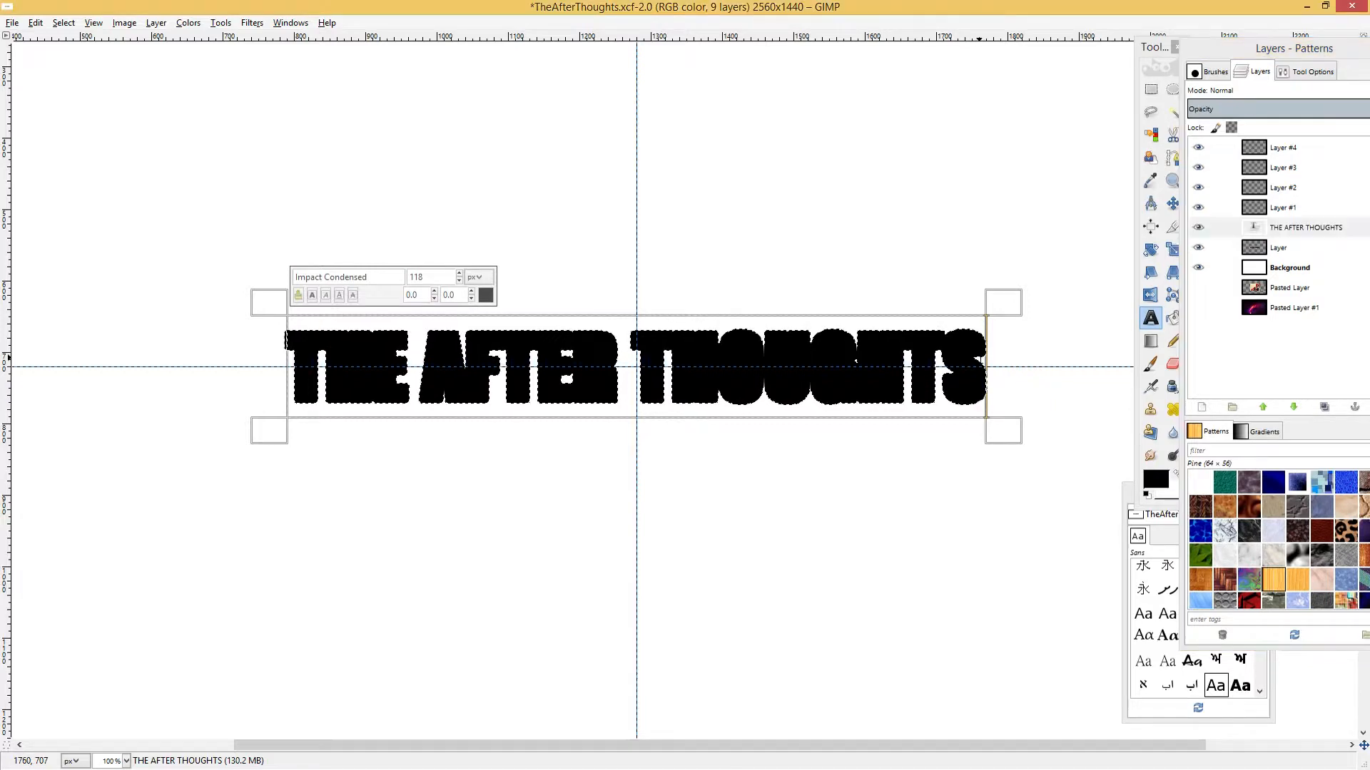
{"action": "key", "text": "ctrl+a"}
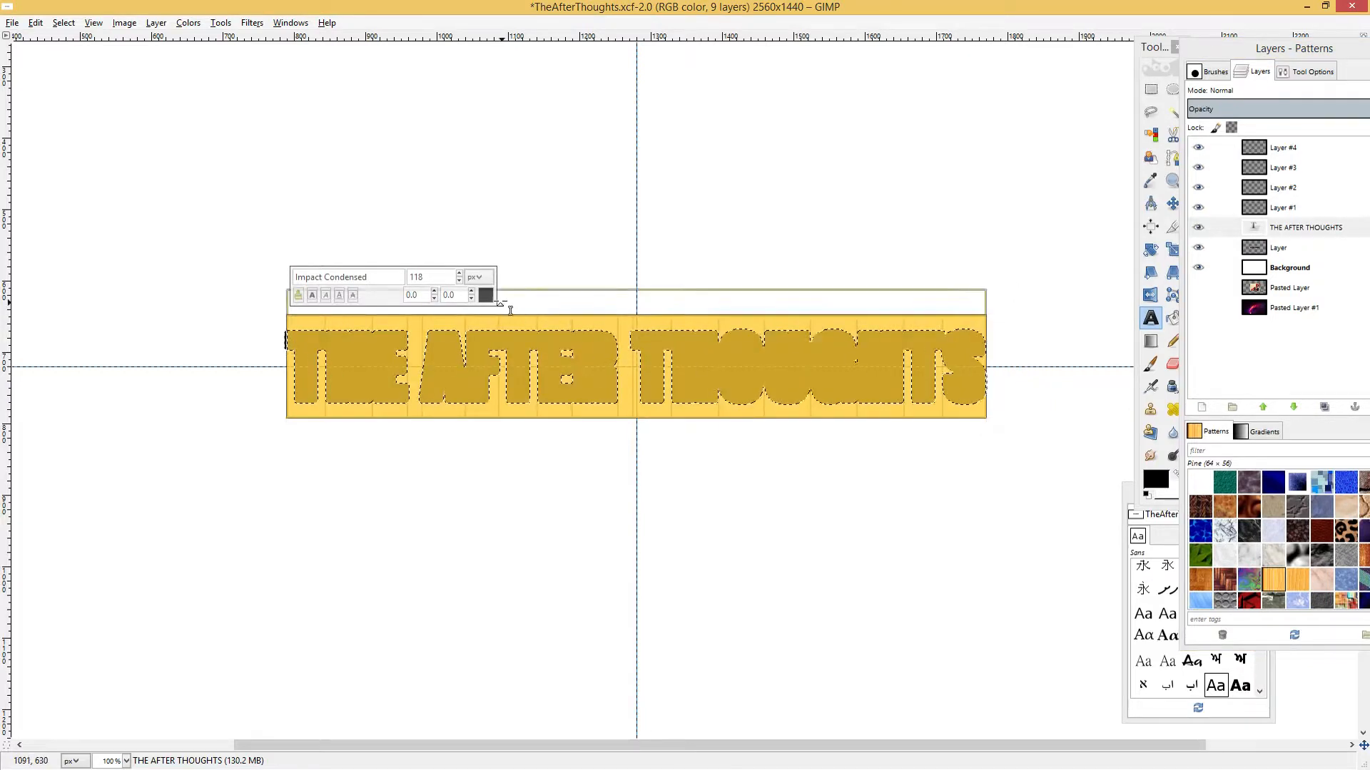
{"action": "left_click", "coordinate": [485, 295]}
{"action": "left_click", "coordinate": [382, 355]}
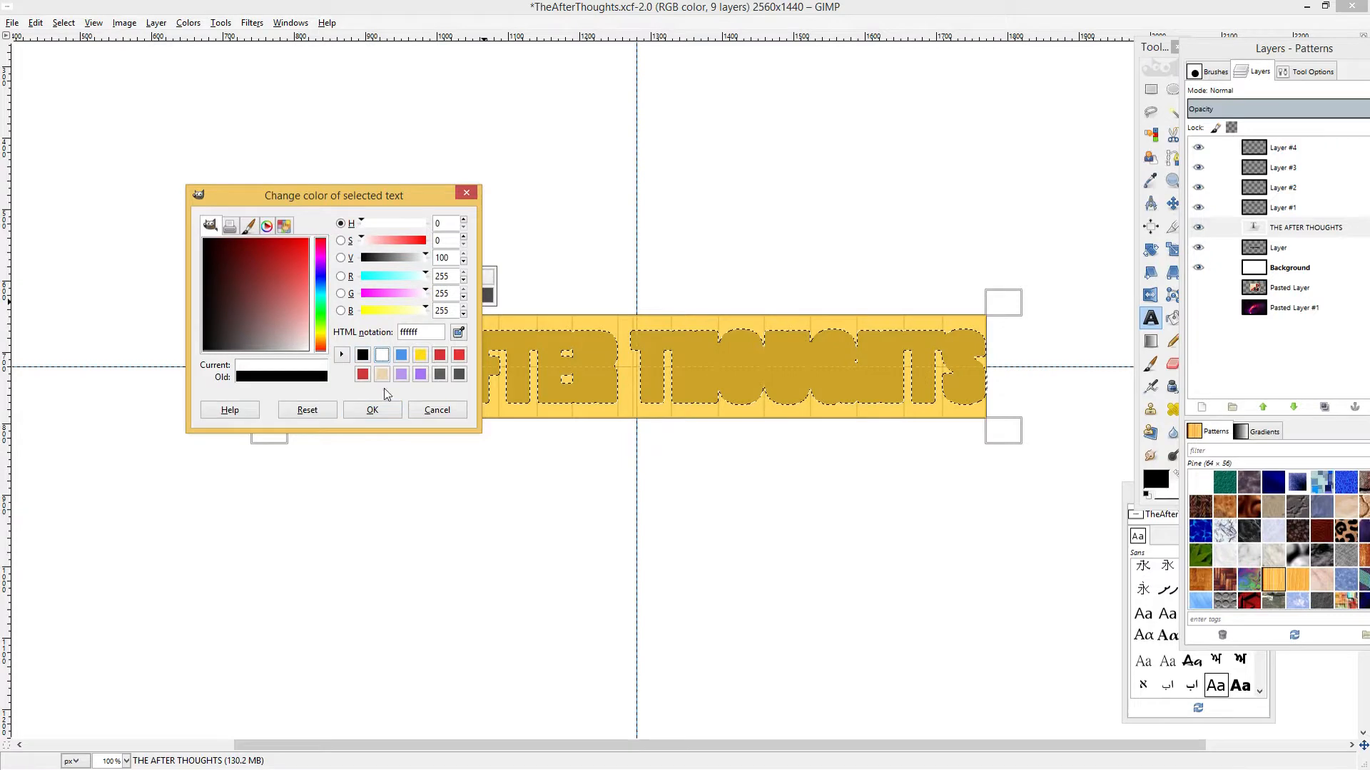
{"action": "left_click", "coordinate": [371, 409]}
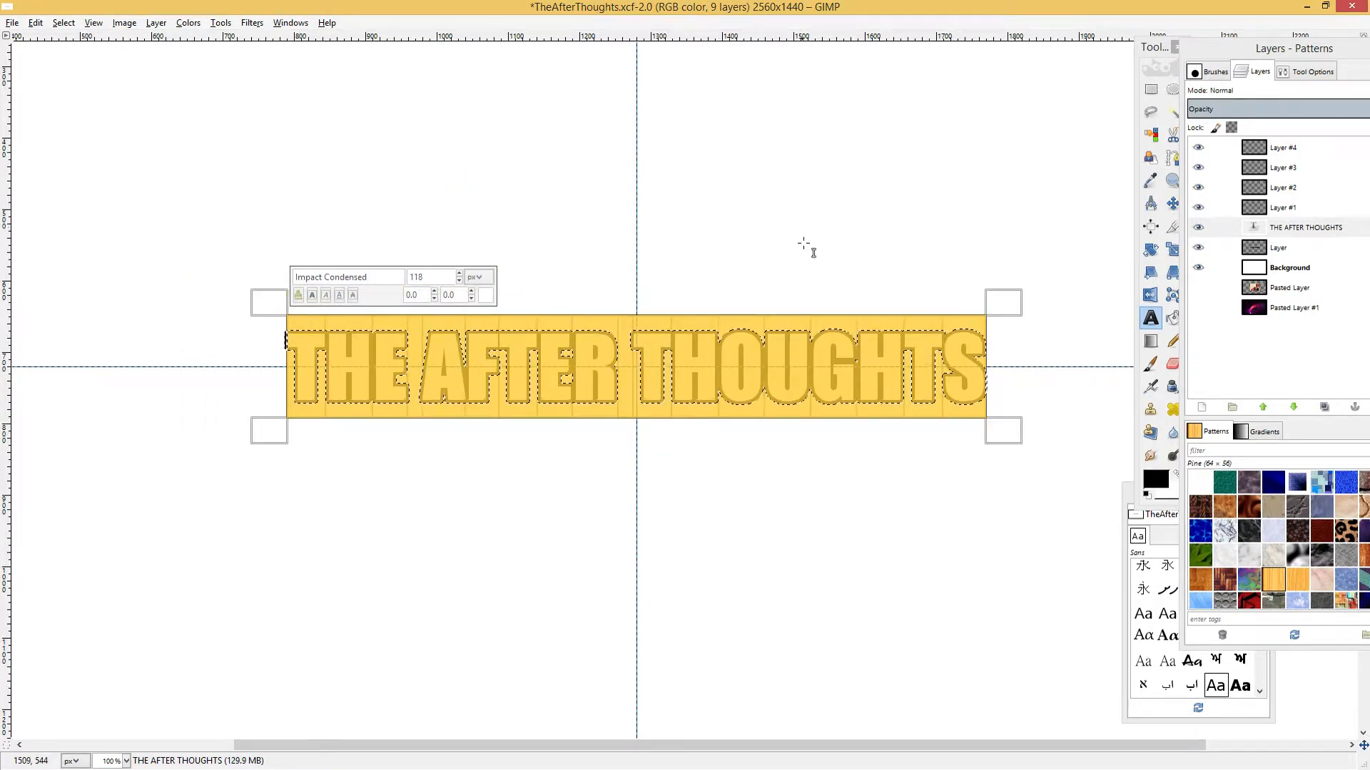
{"action": "left_click", "coordinate": [1152, 91]}
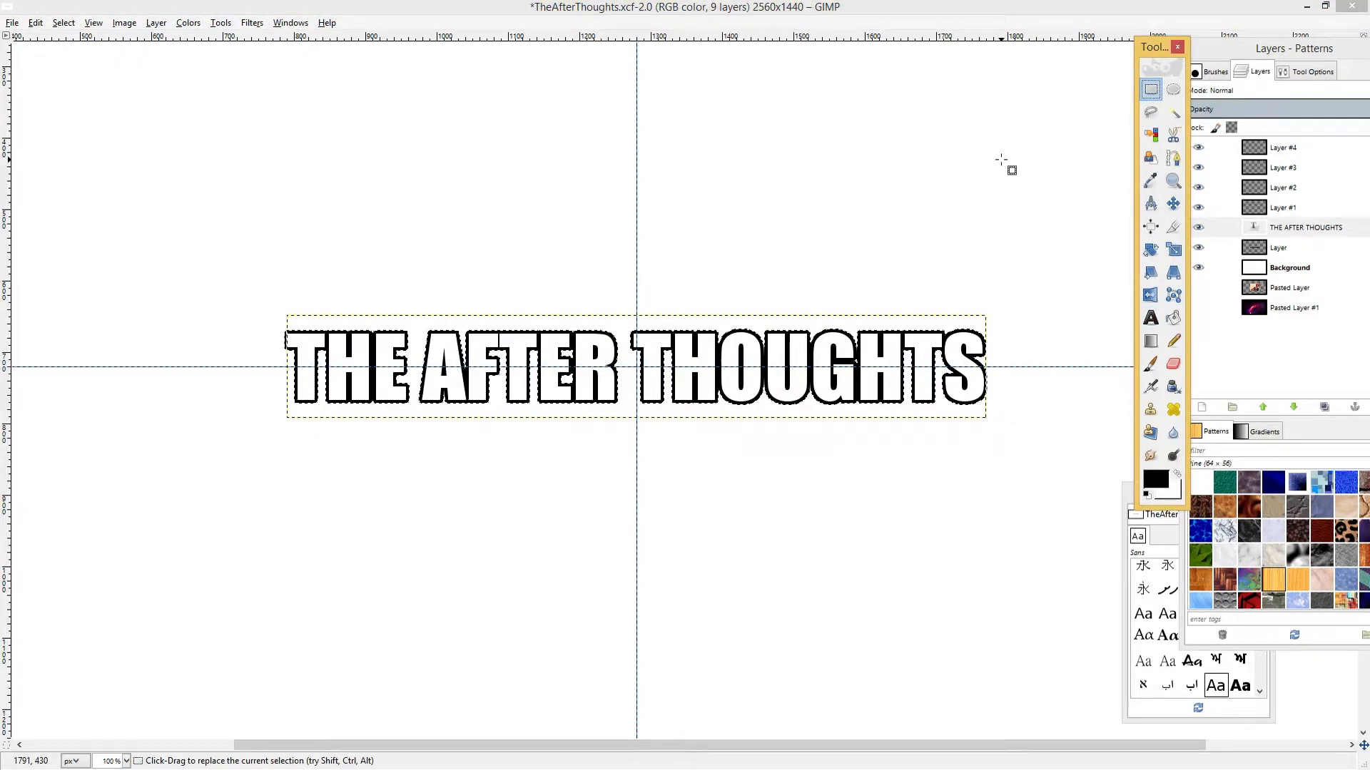
{"action": "scroll", "coordinate": [716, 367], "scroll_direction": "up", "scroll_amount": 2, "text": "ctrl"}
{"action": "scroll", "coordinate": [715, 367], "scroll_direction": "up", "scroll_amount": 1, "text": "ctrl"}
{"action": "scroll", "coordinate": [715, 368], "scroll_direction": "down", "scroll_amount": 3, "text": "ctrl"}
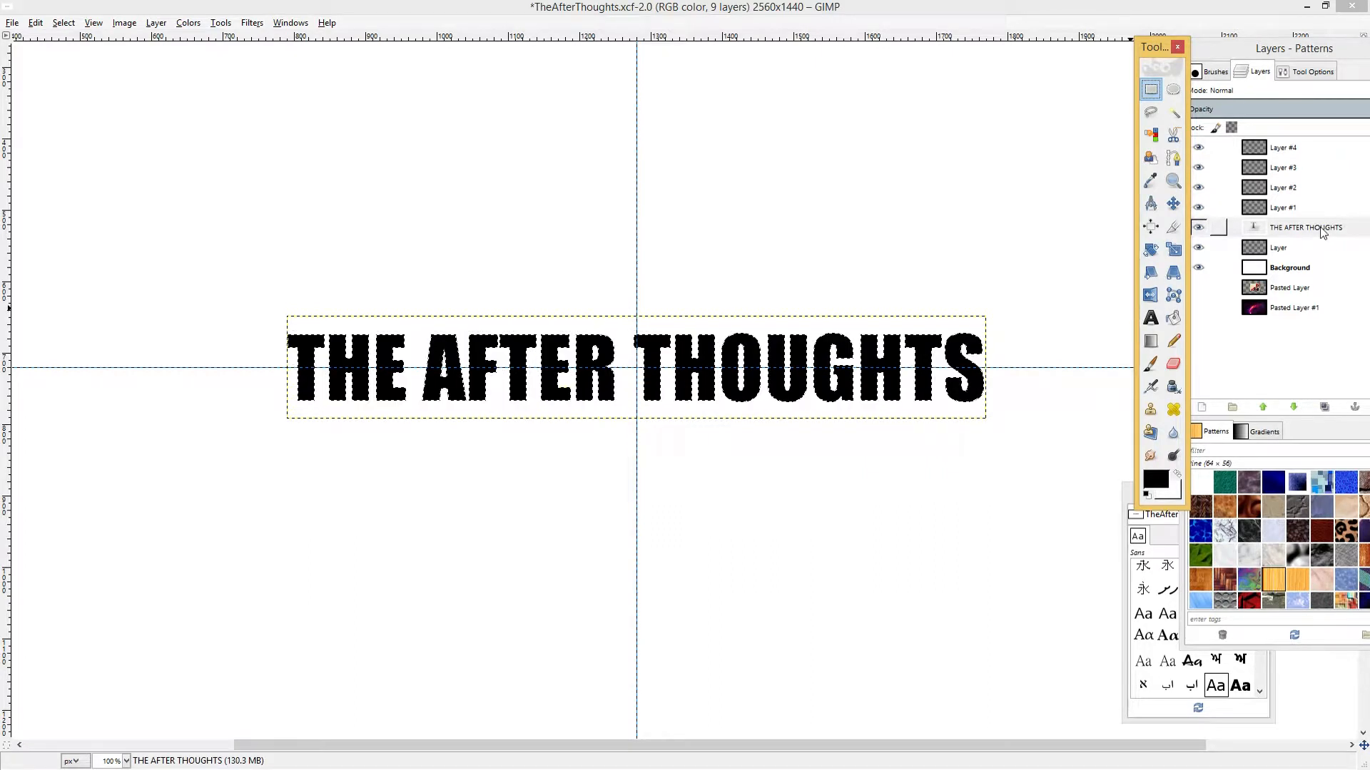
Activate the layer beneath the text again and grow the lettering selection by only a few pixels for a thinner outline.
{"action": "left_click", "coordinate": [1277, 249]}
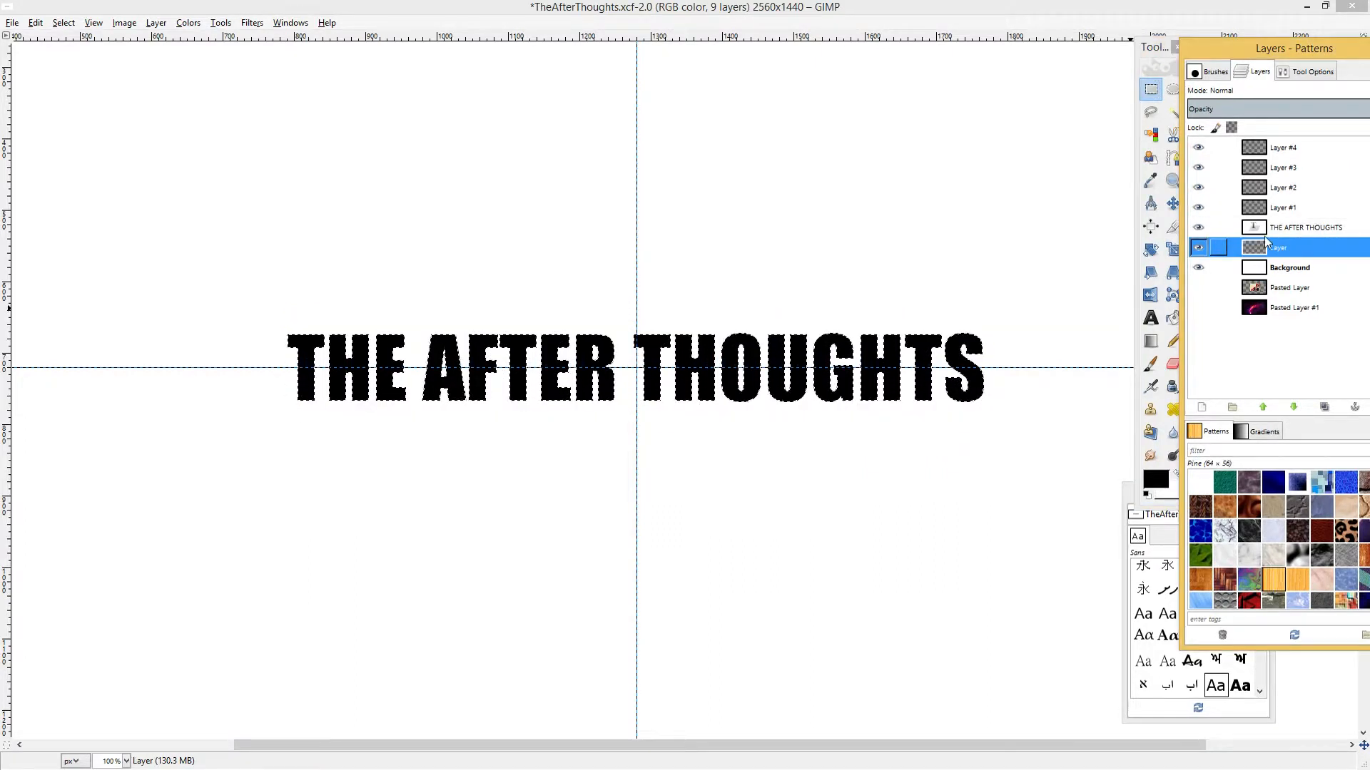
{"action": "left_click", "coordinate": [93, 23]}
{"action": "mouse_move", "coordinate": [63, 23]}
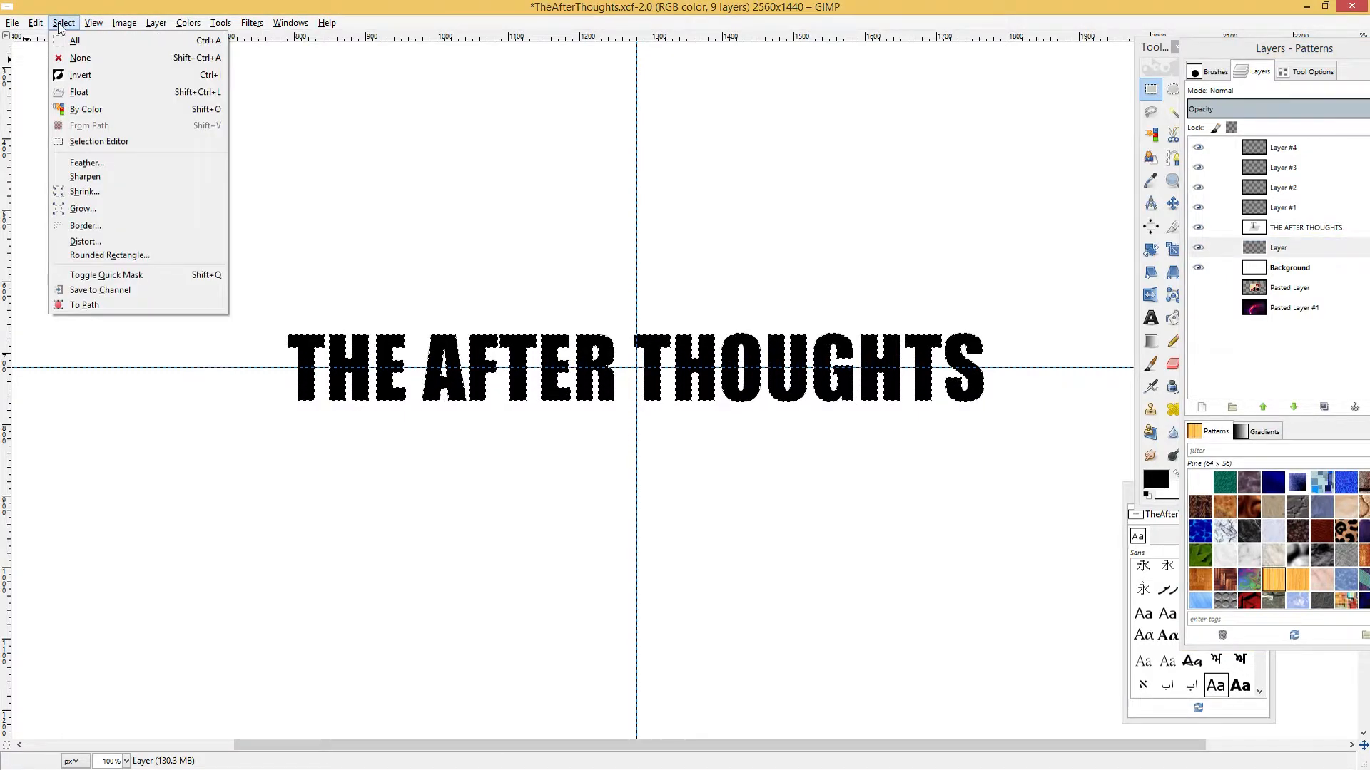
{"action": "left_click", "coordinate": [87, 208]}
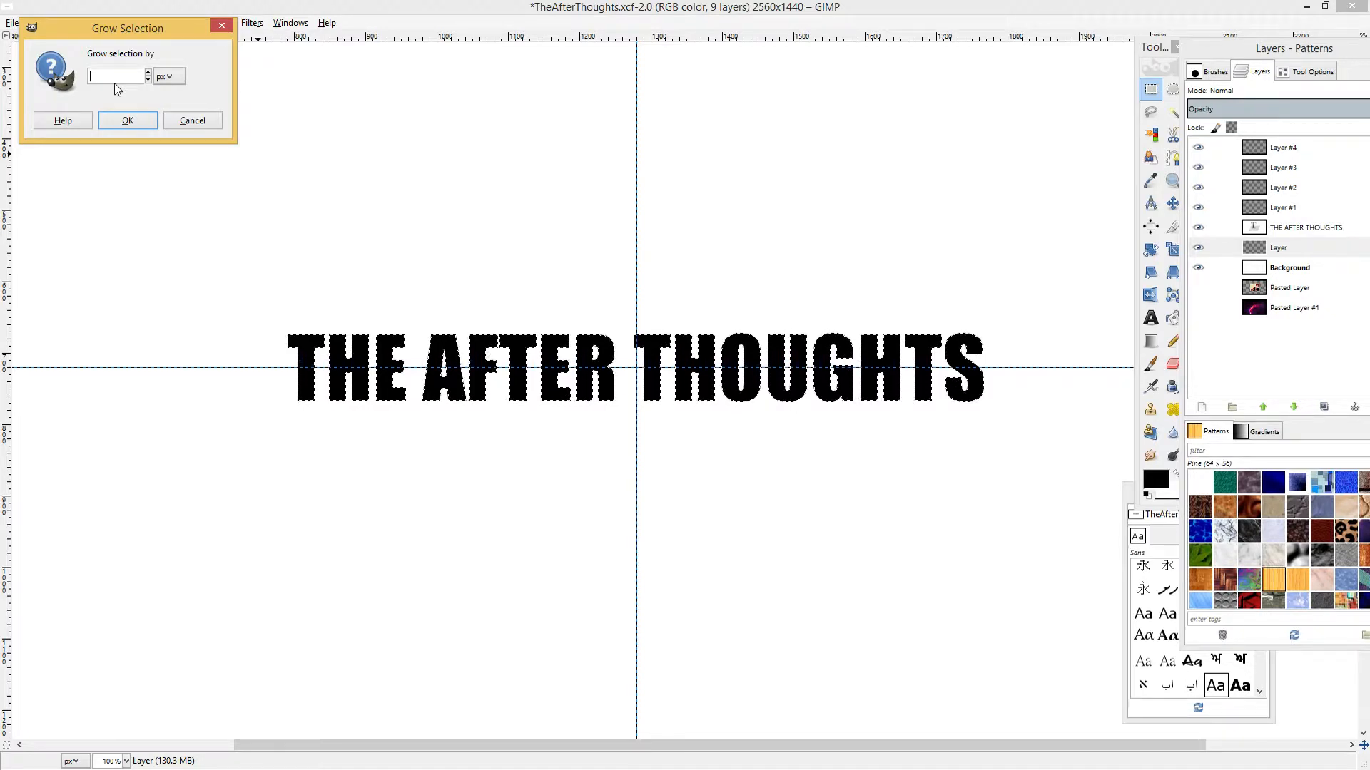
{"action": "key", "text": "Return"}
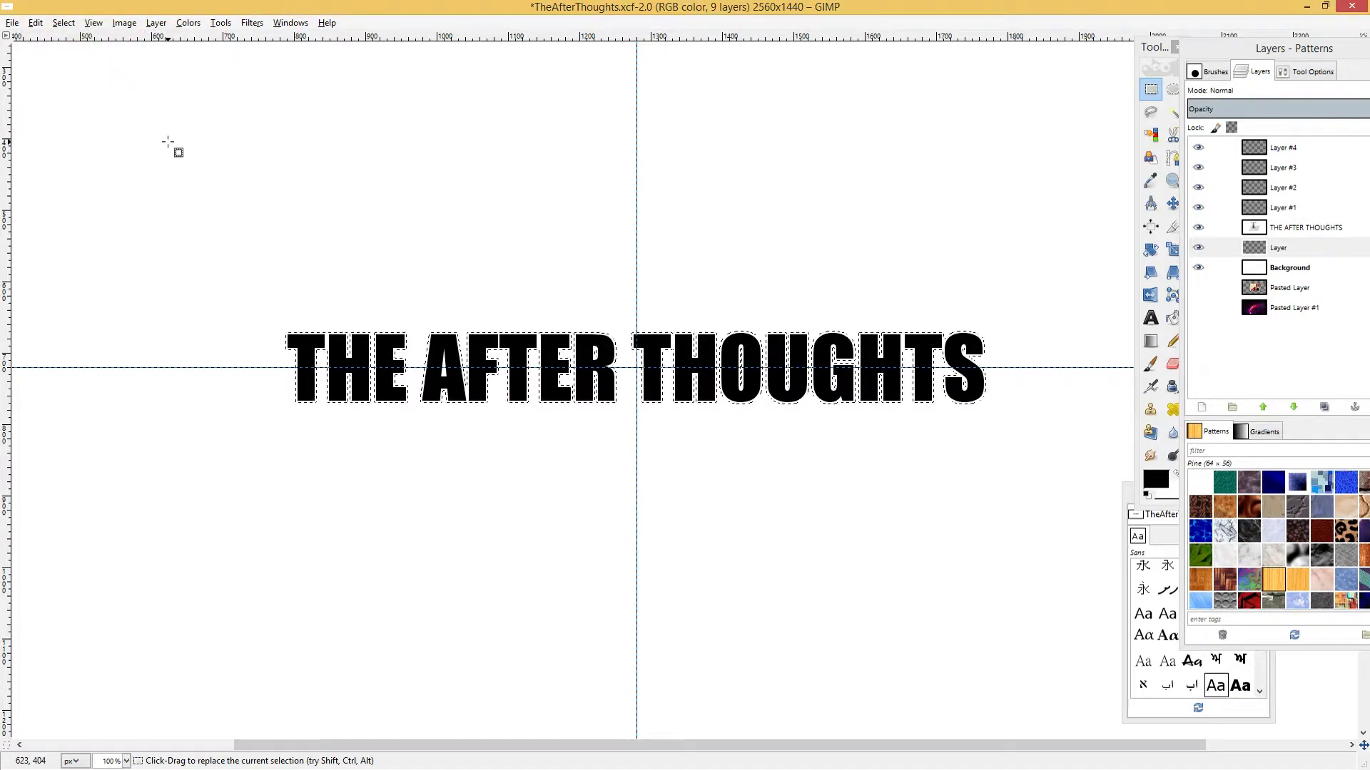
Fill the narrower grown selection with black on the layer beneath the text using Bucket Fill.
{"action": "left_click", "coordinate": [1172, 317]}
{"action": "scroll", "coordinate": [977, 387], "scroll_direction": "up", "scroll_amount": 3}
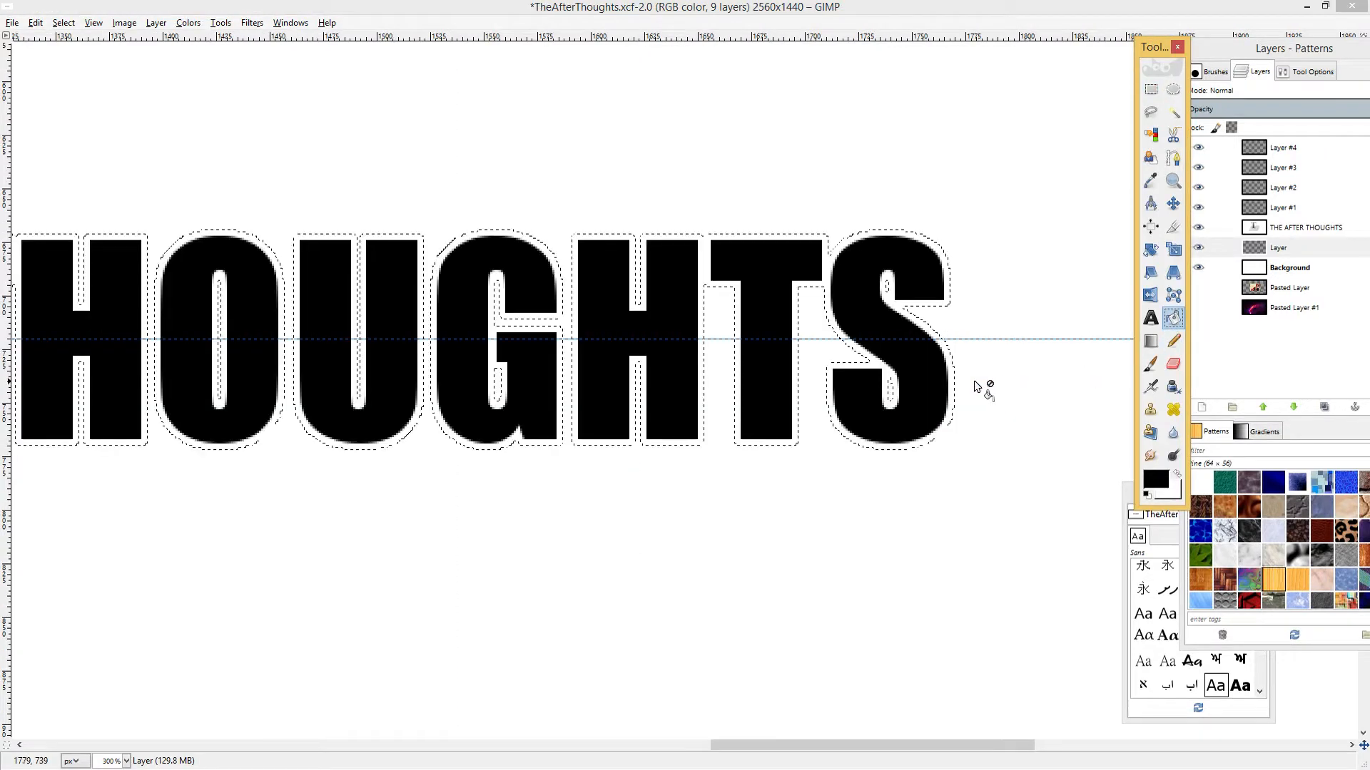
{"action": "left_click", "coordinate": [876, 364]}
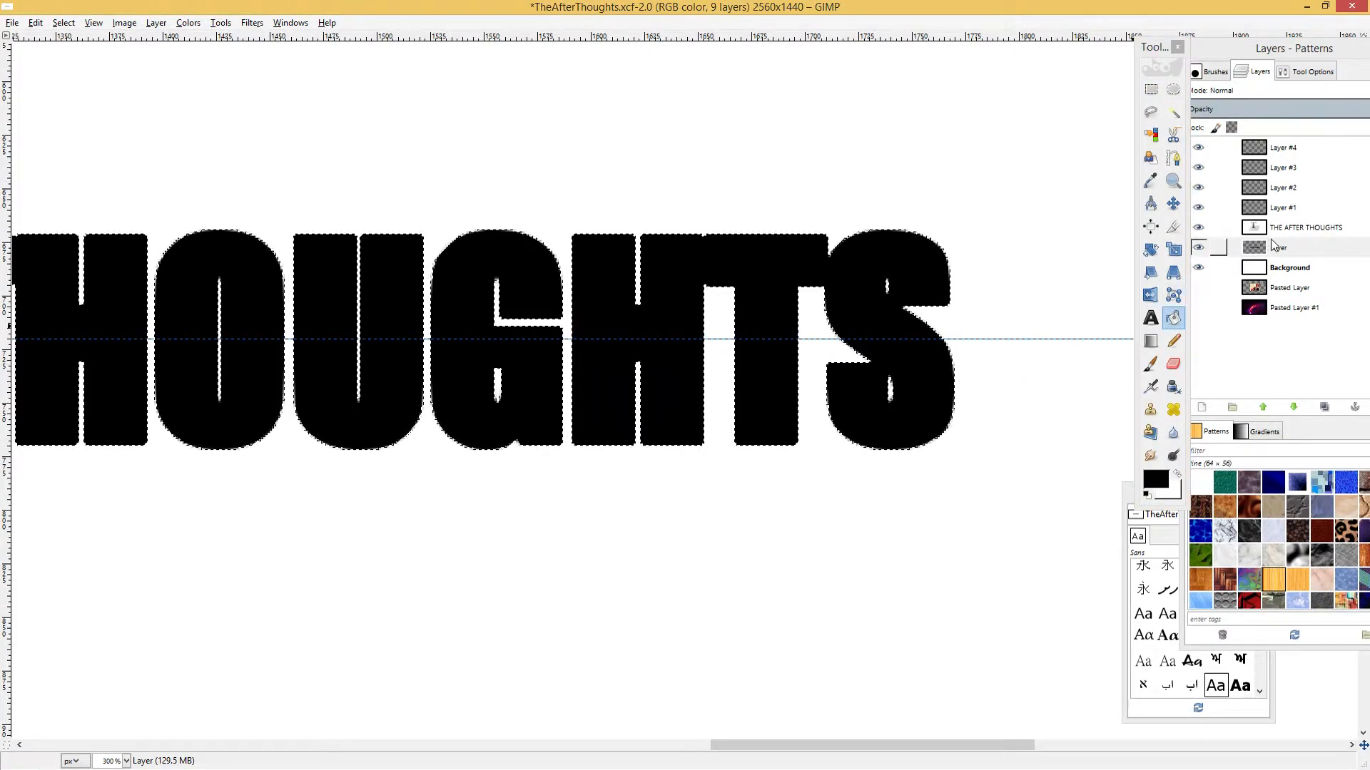
Change the colour of all the title text from the text layer to white (ffffff) and leave text editing.
{"action": "double_click", "coordinate": [1259, 230]}
{"action": "left_click", "coordinate": [663, 368]}
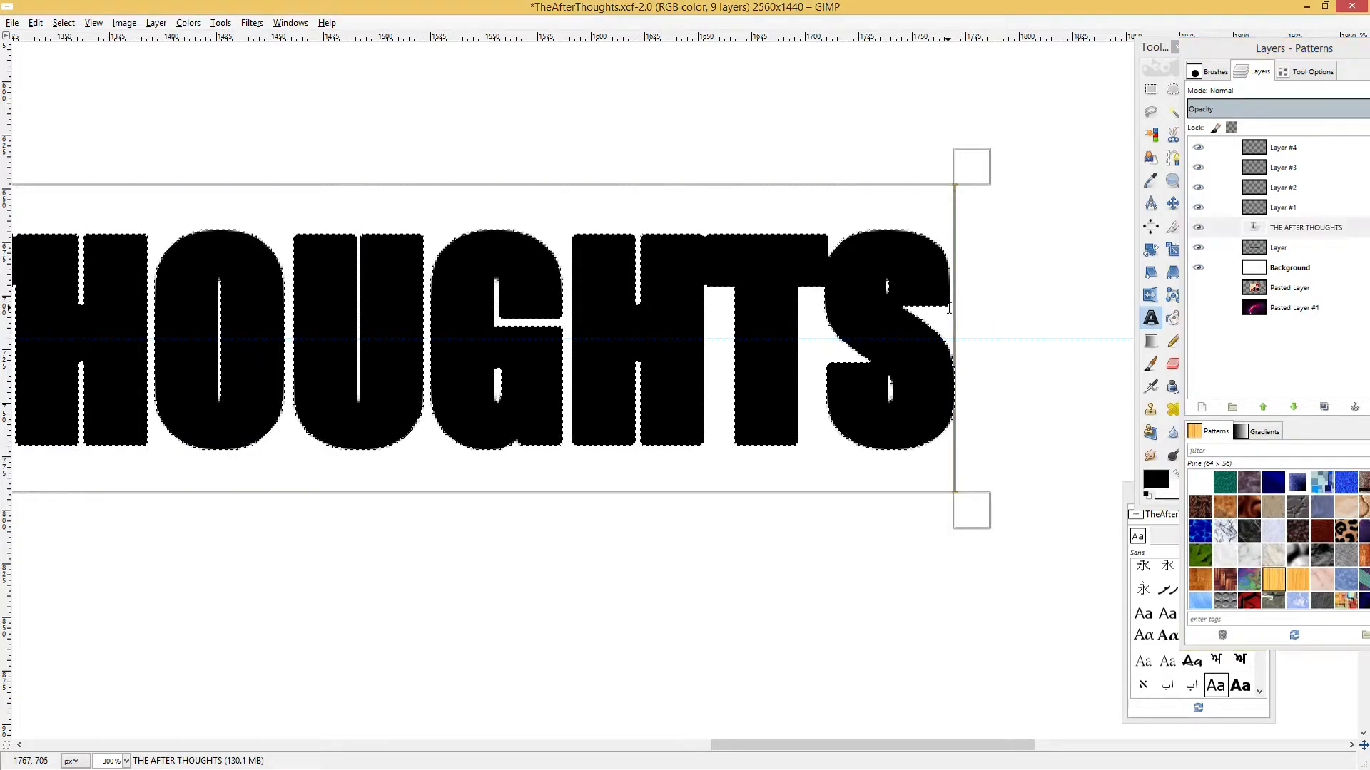
{"action": "key", "text": "ctrl+a"}
{"action": "scroll", "coordinate": [663, 368], "scroll_direction": "down", "scroll_amount": 3}
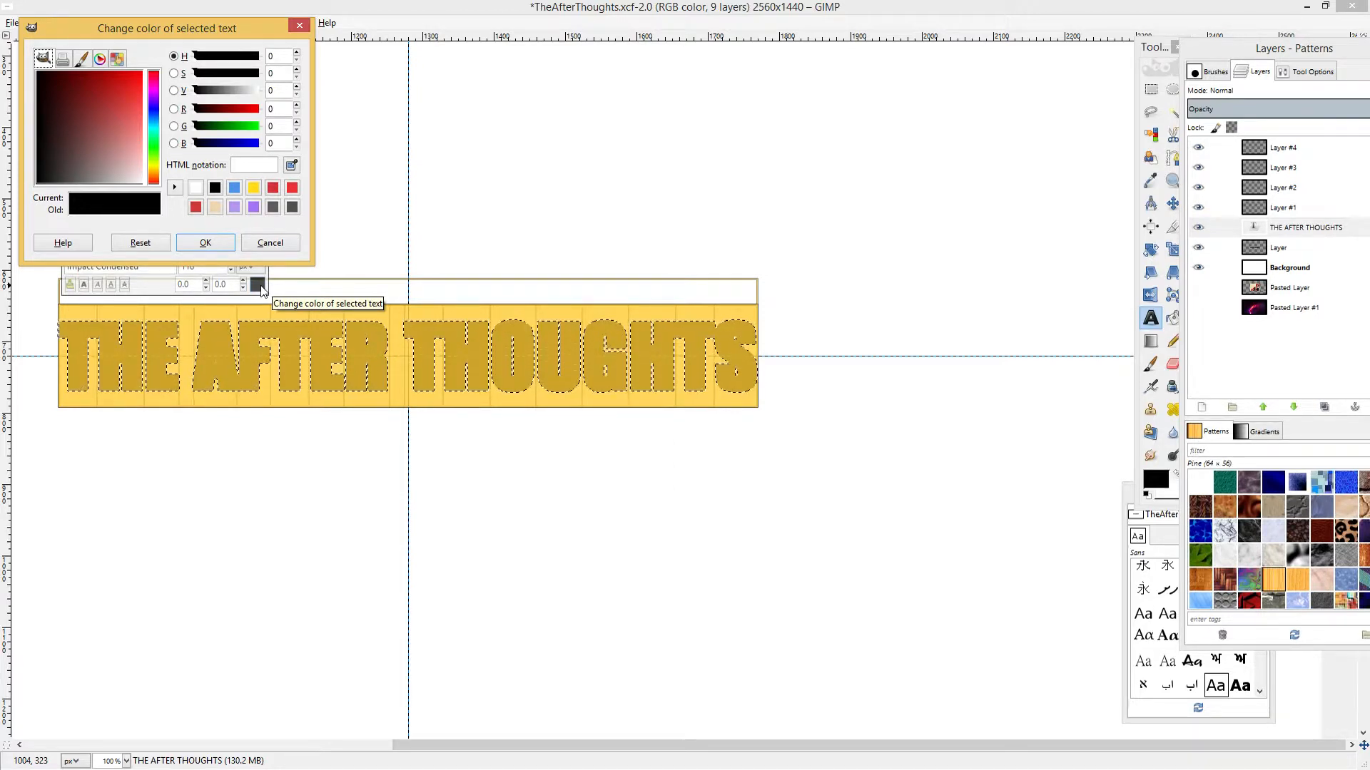
{"action": "left_click", "coordinate": [197, 191]}
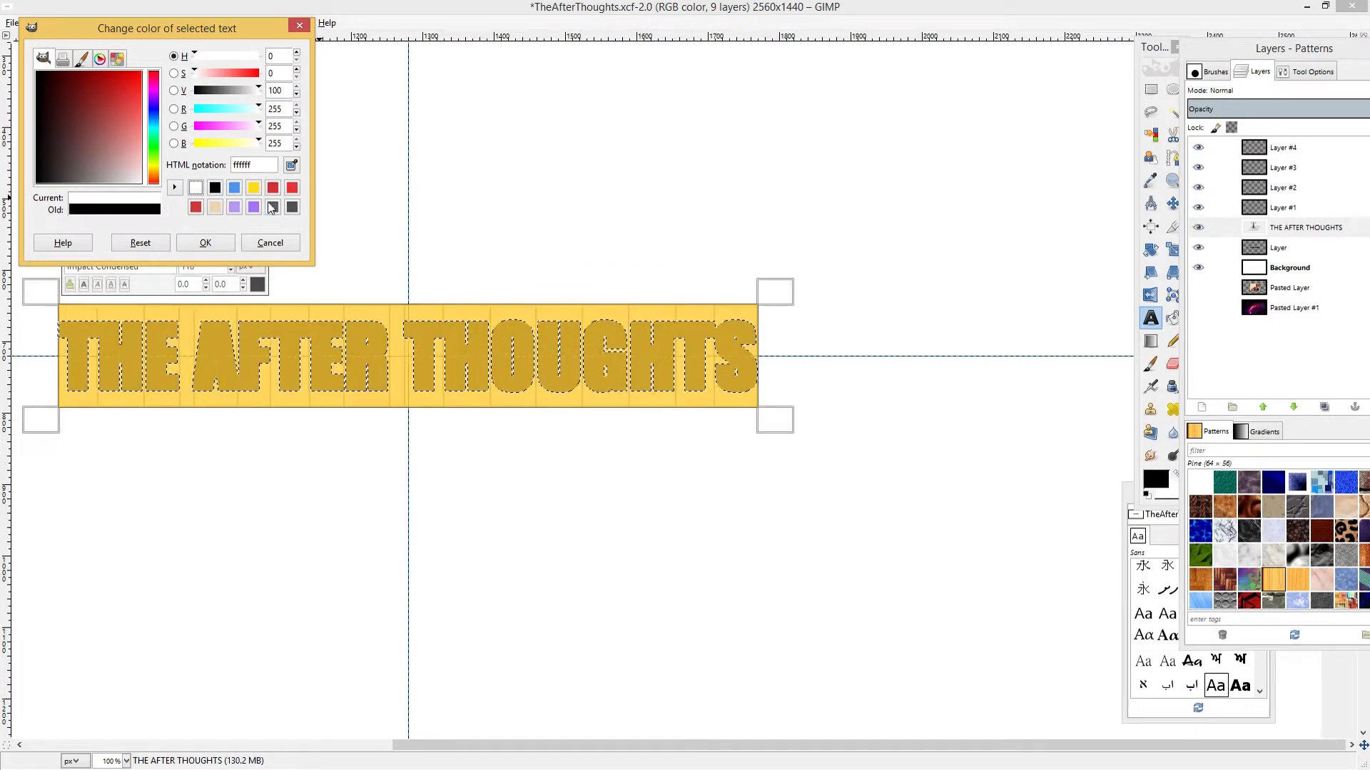
{"action": "left_click", "coordinate": [202, 243]}
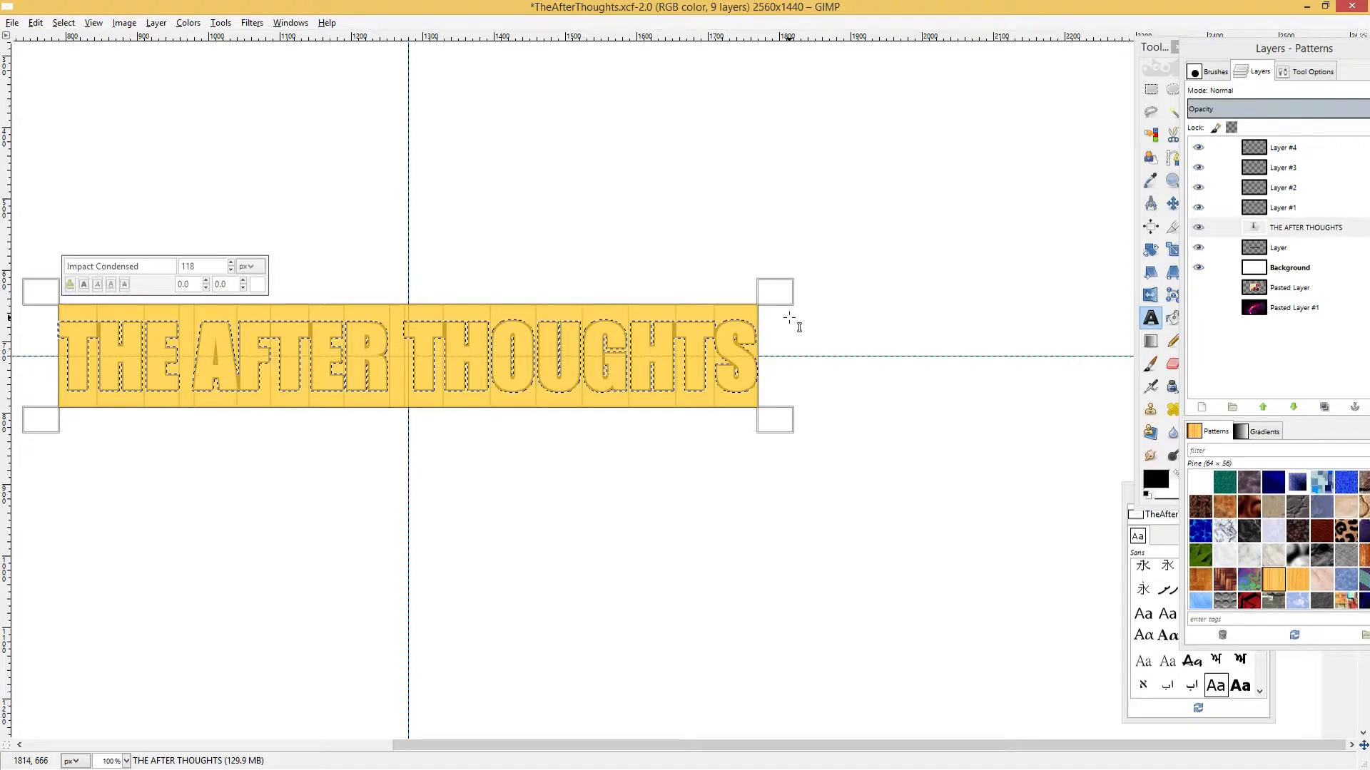
{"action": "left_click", "coordinate": [935, 222]}
Inspect the black outline around the white lettering and clear the selection using Rectangle Select.
{"action": "scroll", "coordinate": [561, 369], "scroll_direction": "up", "scroll_amount": 3}
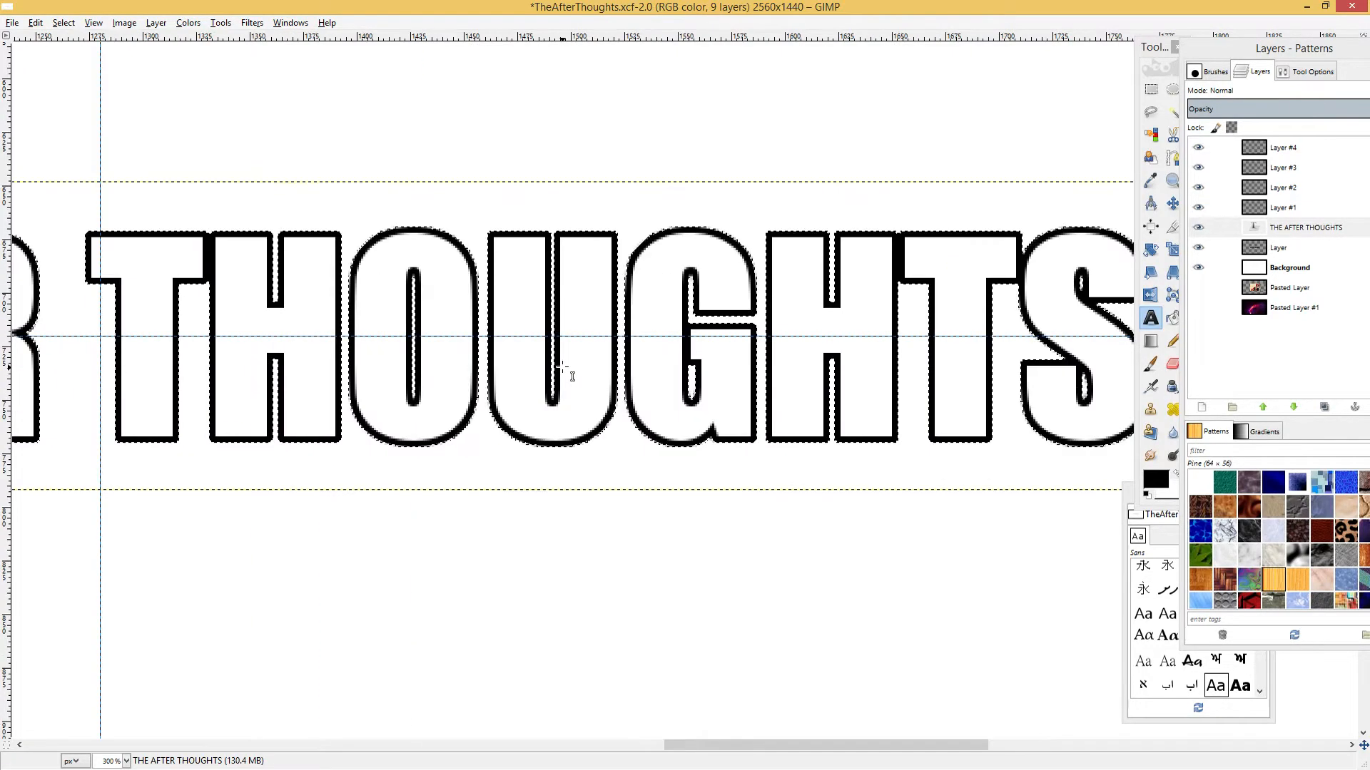
{"action": "scroll", "coordinate": [561, 369], "scroll_direction": "down", "scroll_amount": 2}
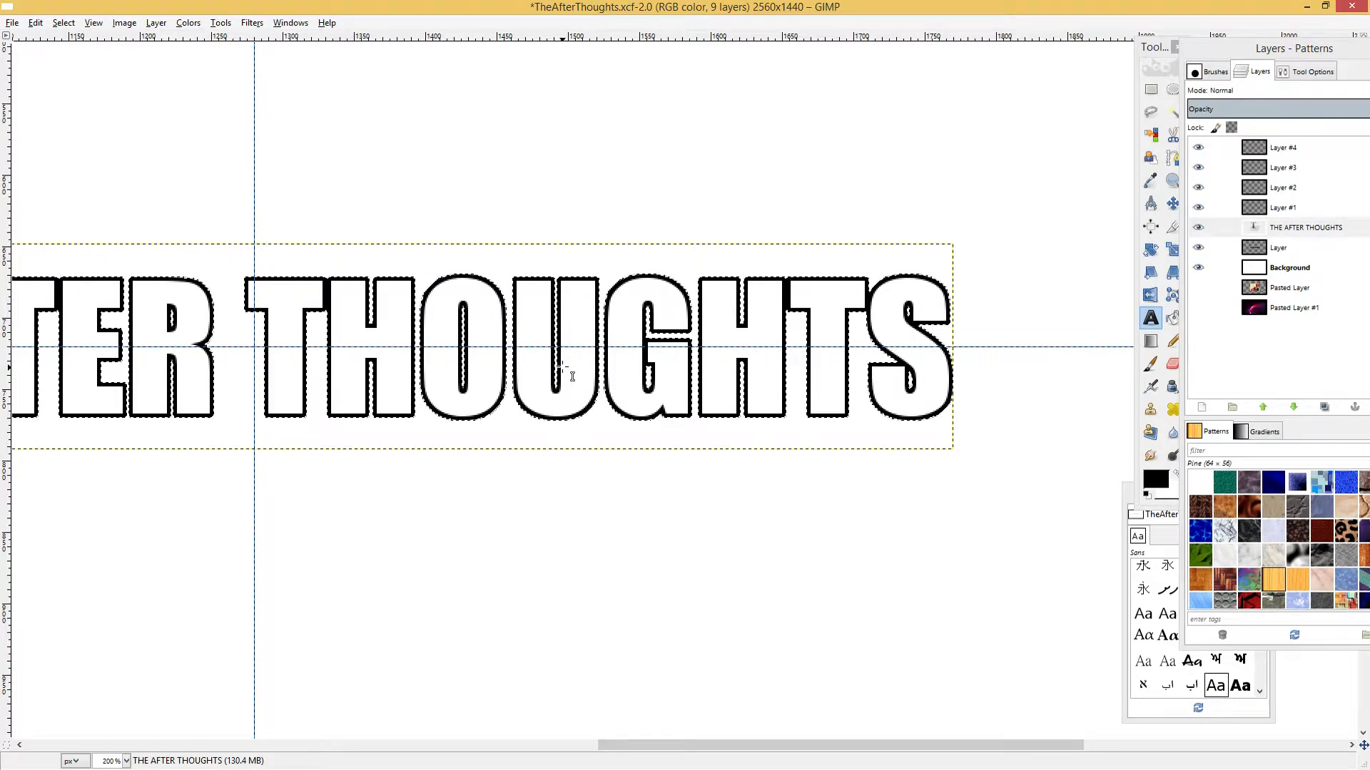
{"action": "scroll", "coordinate": [562, 368], "scroll_direction": "down", "scroll_amount": 2}
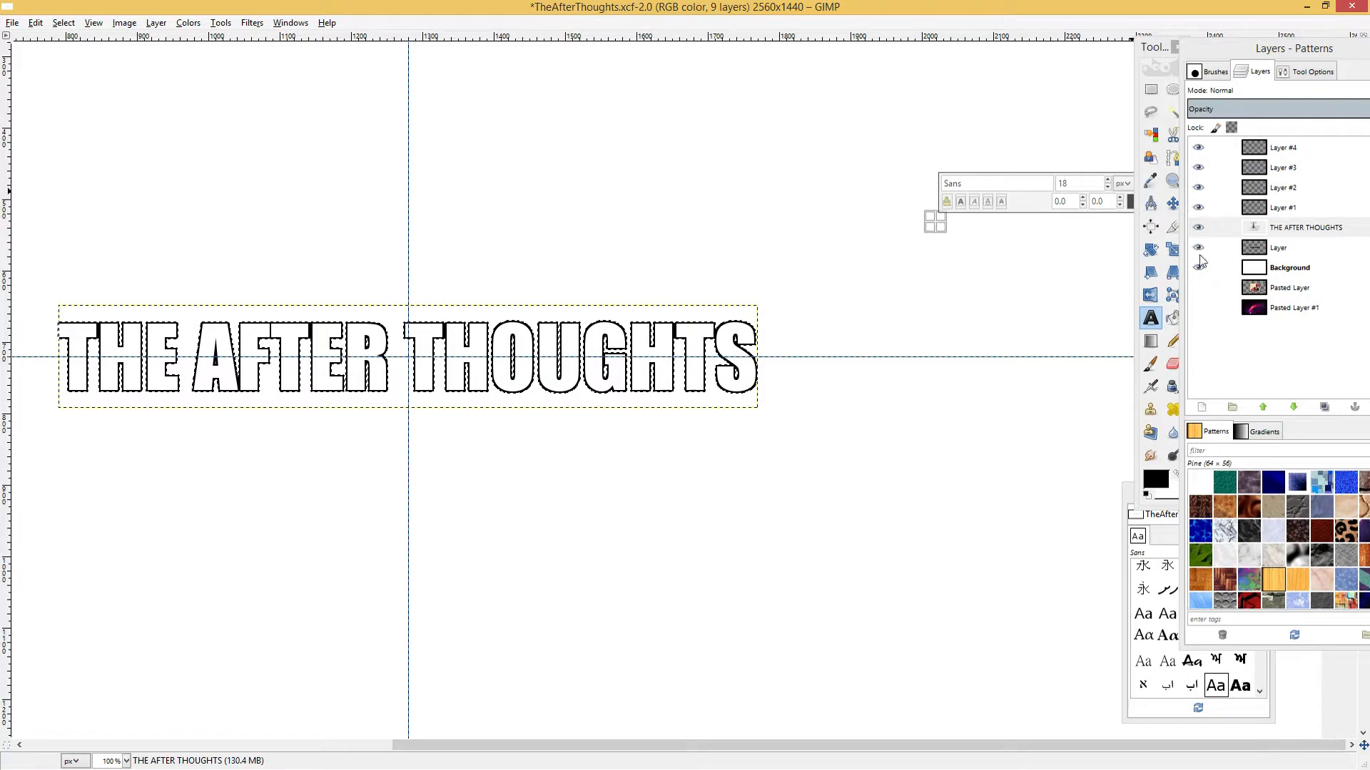
{"action": "left_click", "coordinate": [1151, 91]}
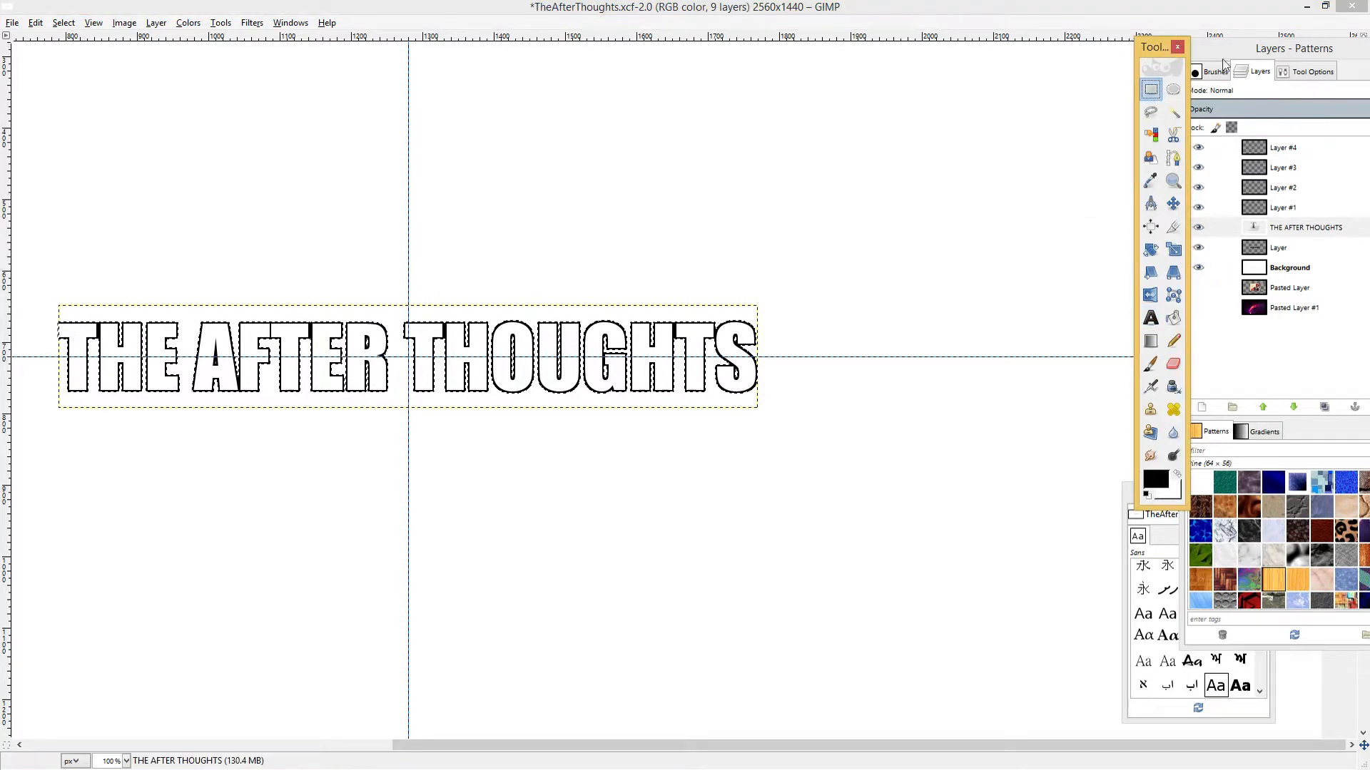
{"action": "left_click", "coordinate": [993, 128]}
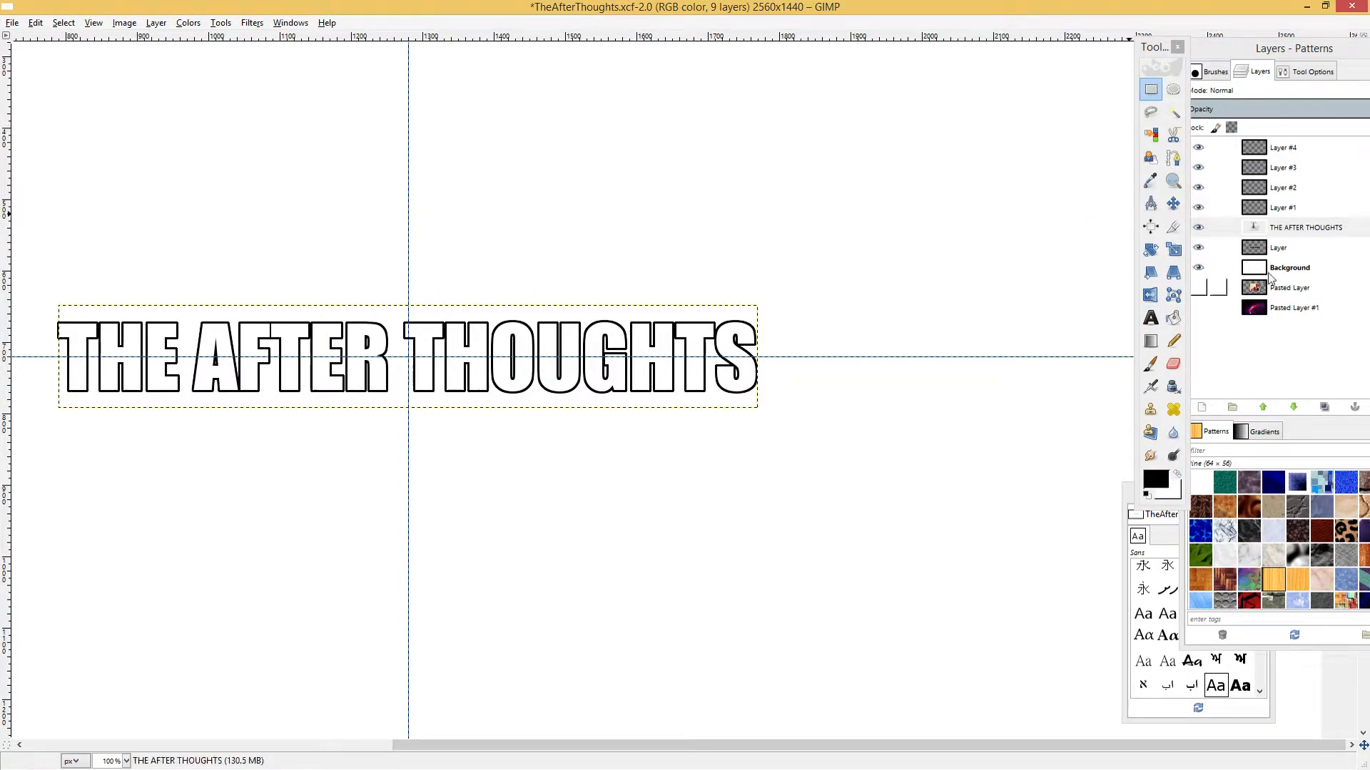
Make the Pasted Layer picture visible and move it directly above the THE AFTER THOUGHTS layer in the stack.
{"action": "left_click", "coordinate": [1277, 268]}
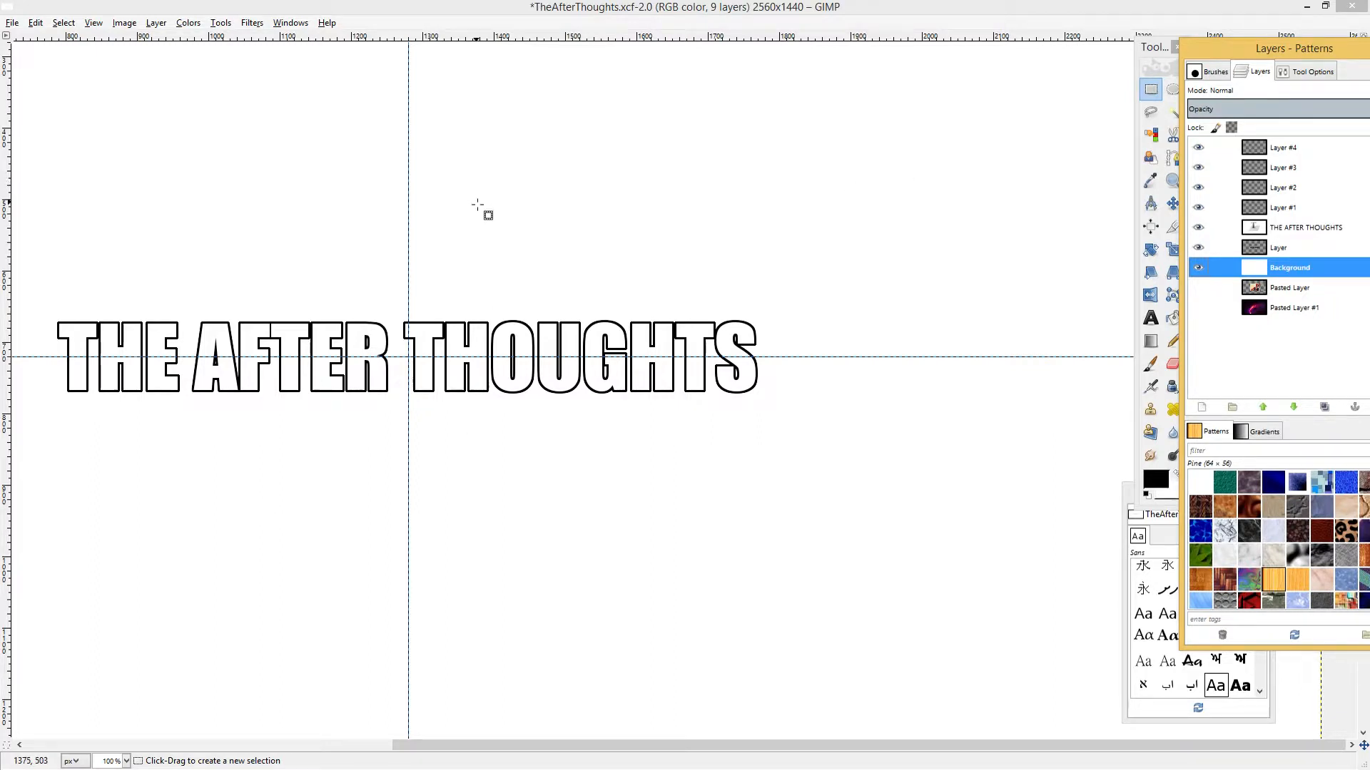
{"action": "left_click", "coordinate": [1281, 296]}
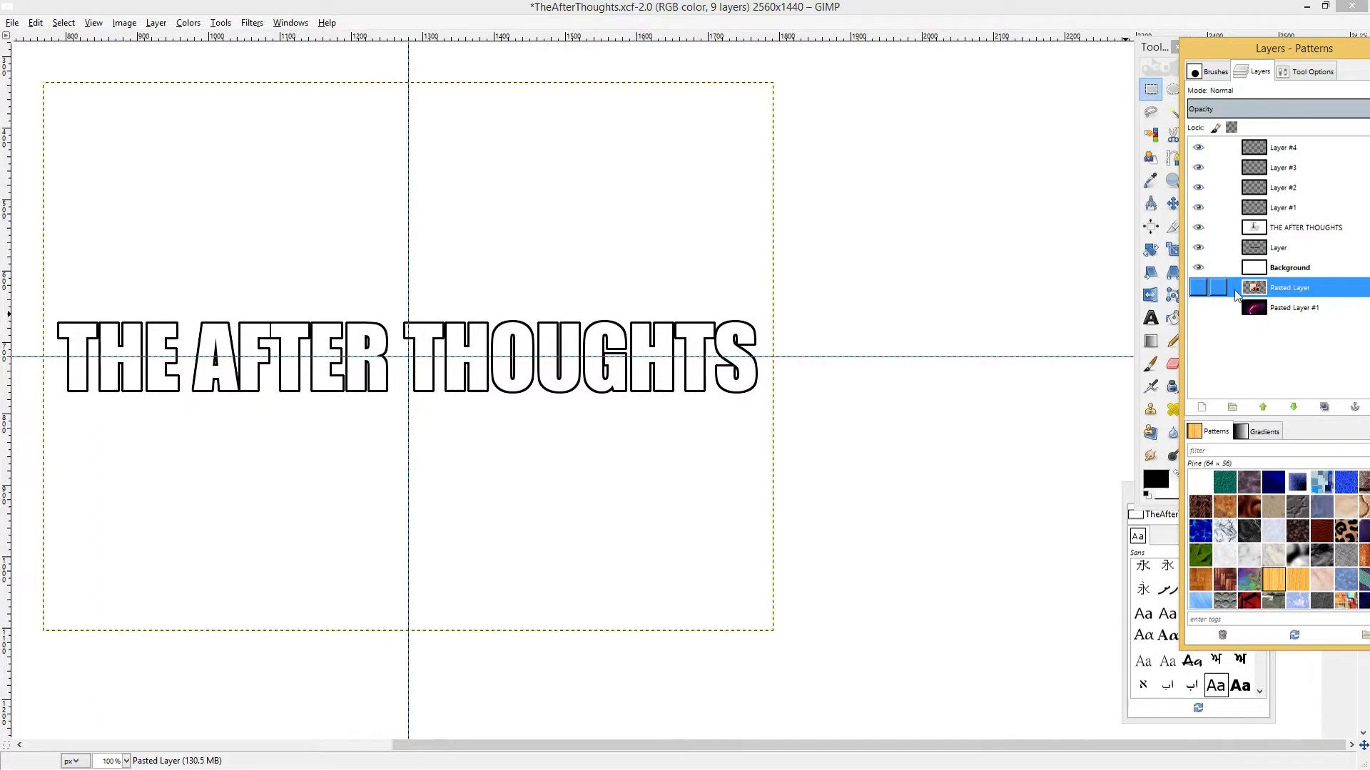
{"action": "scroll", "coordinate": [737, 367], "scroll_direction": "up", "scroll_amount": 1}
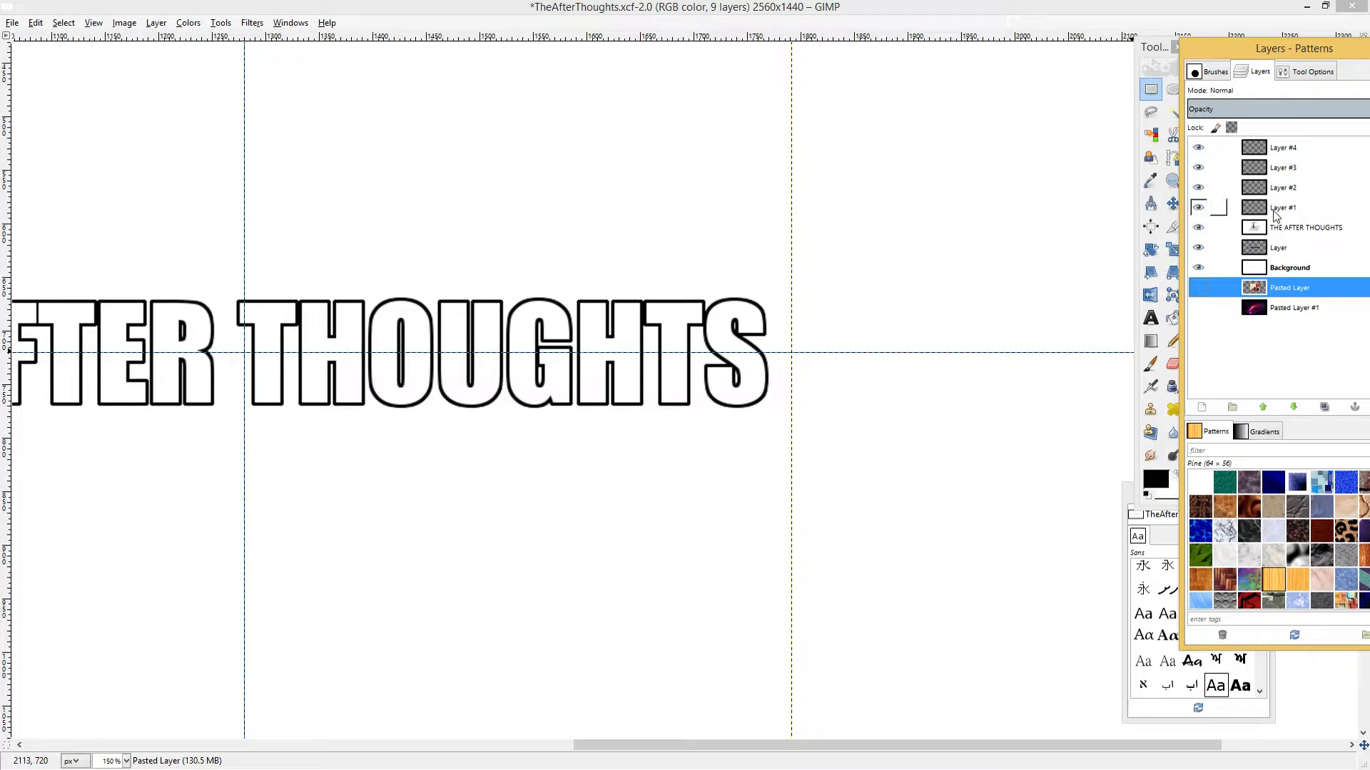
{"action": "left_click", "coordinate": [1294, 209]}
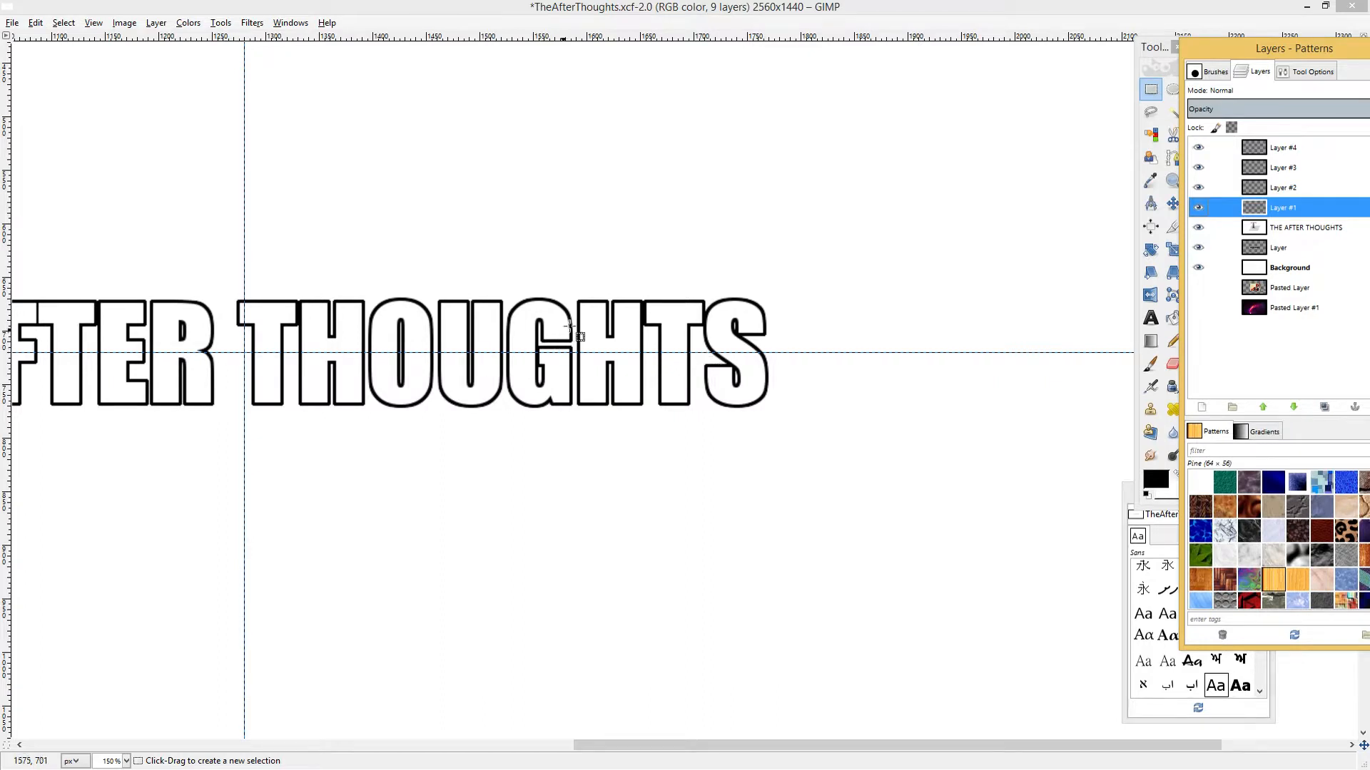
{"action": "left_click", "coordinate": [1203, 295]}
{"action": "left_click_drag", "start_coordinate": [1263, 289], "coordinate": [1277, 212]}
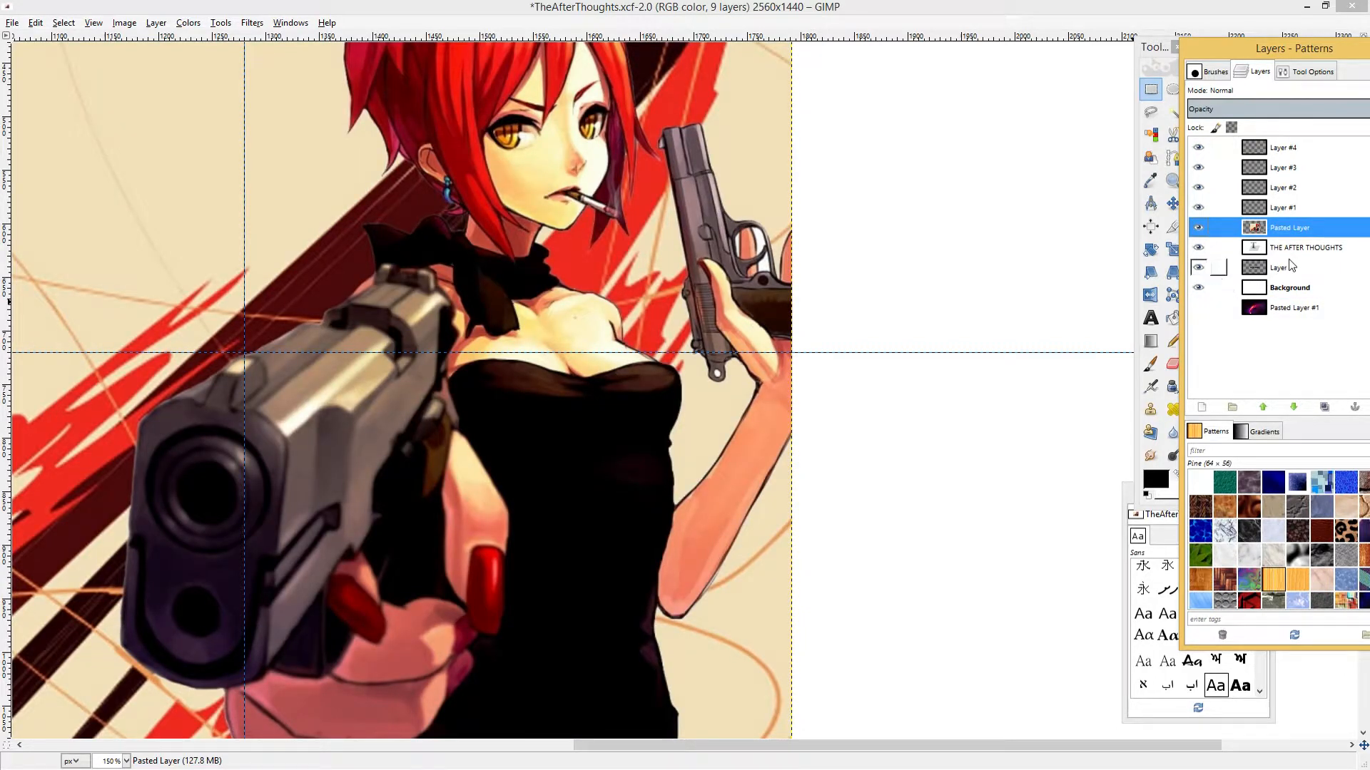
{"action": "left_click", "coordinate": [1199, 228]}
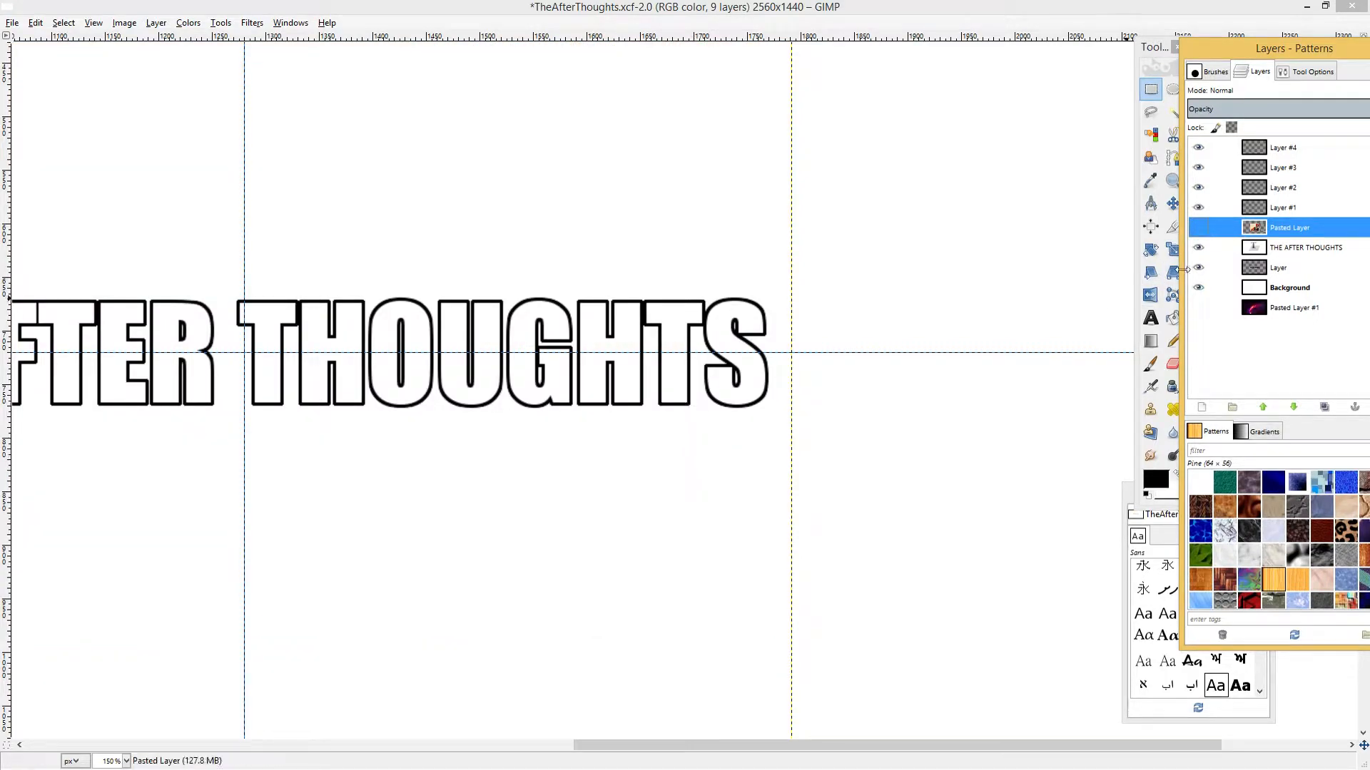
{"action": "key", "text": "1"}
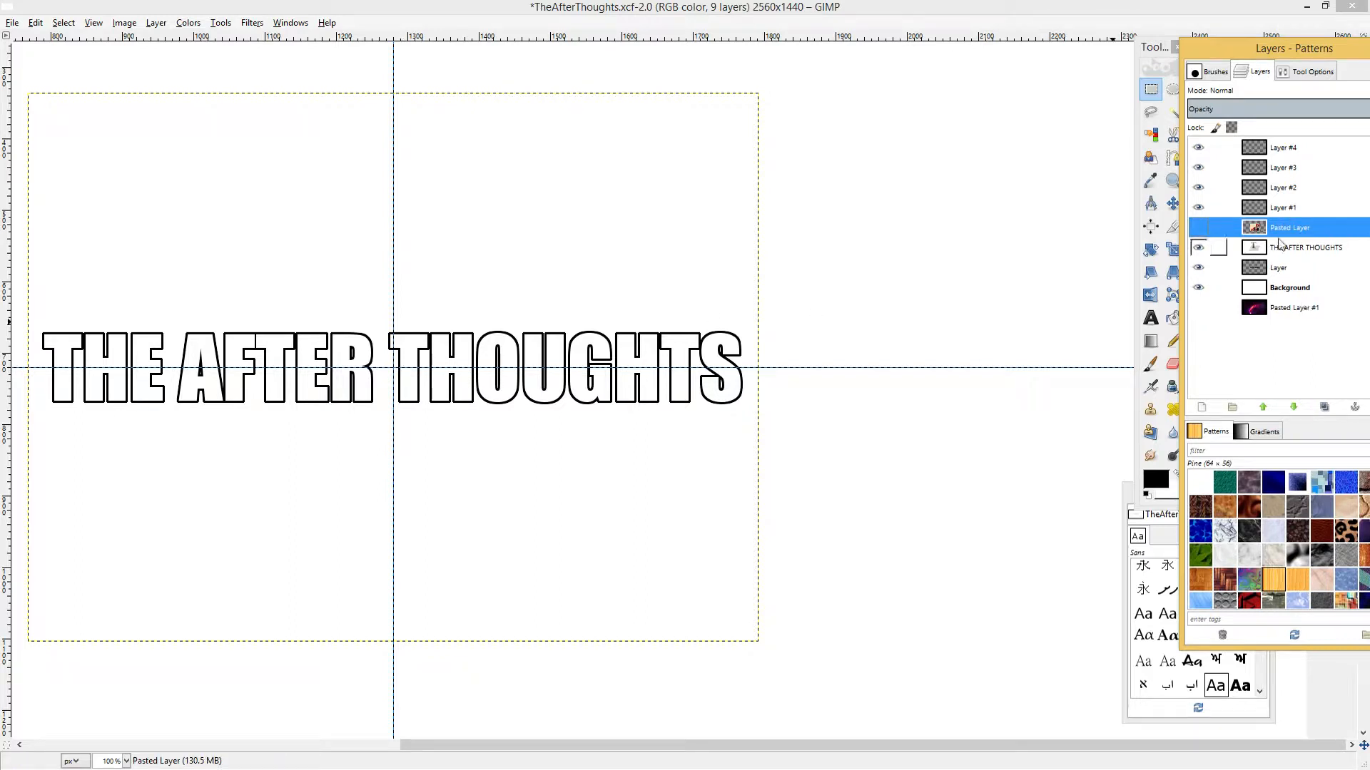
{"action": "left_click", "coordinate": [1201, 226]}
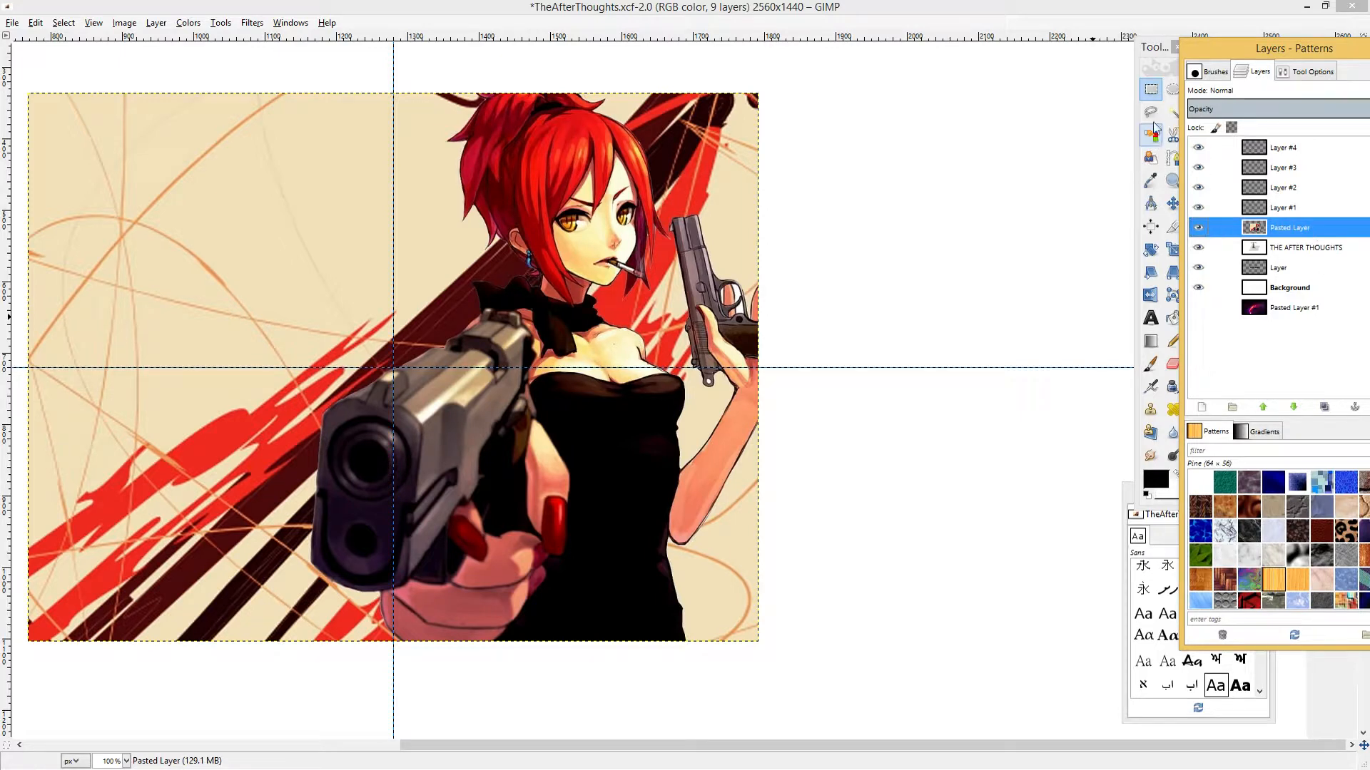
Scale the pasted picture down to about 403 × 310 px and place it over the middle of the title.
{"action": "left_click_drag", "start_coordinate": [1153, 46], "coordinate": [1140, 45]}
{"action": "left_click", "coordinate": [1161, 203]}
{"action": "left_click", "coordinate": [577, 255]}
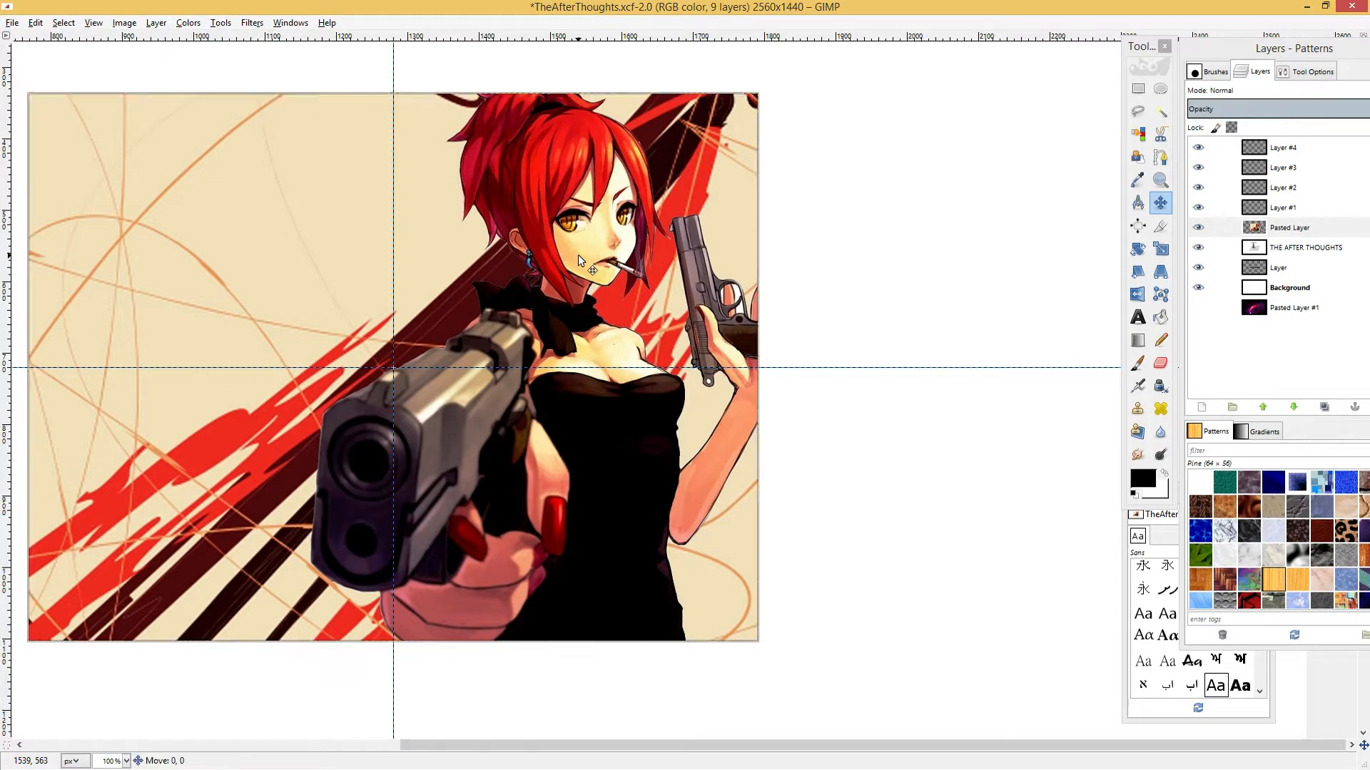
{"action": "key", "text": "shift+s"}
{"action": "left_click", "coordinate": [718, 219]}
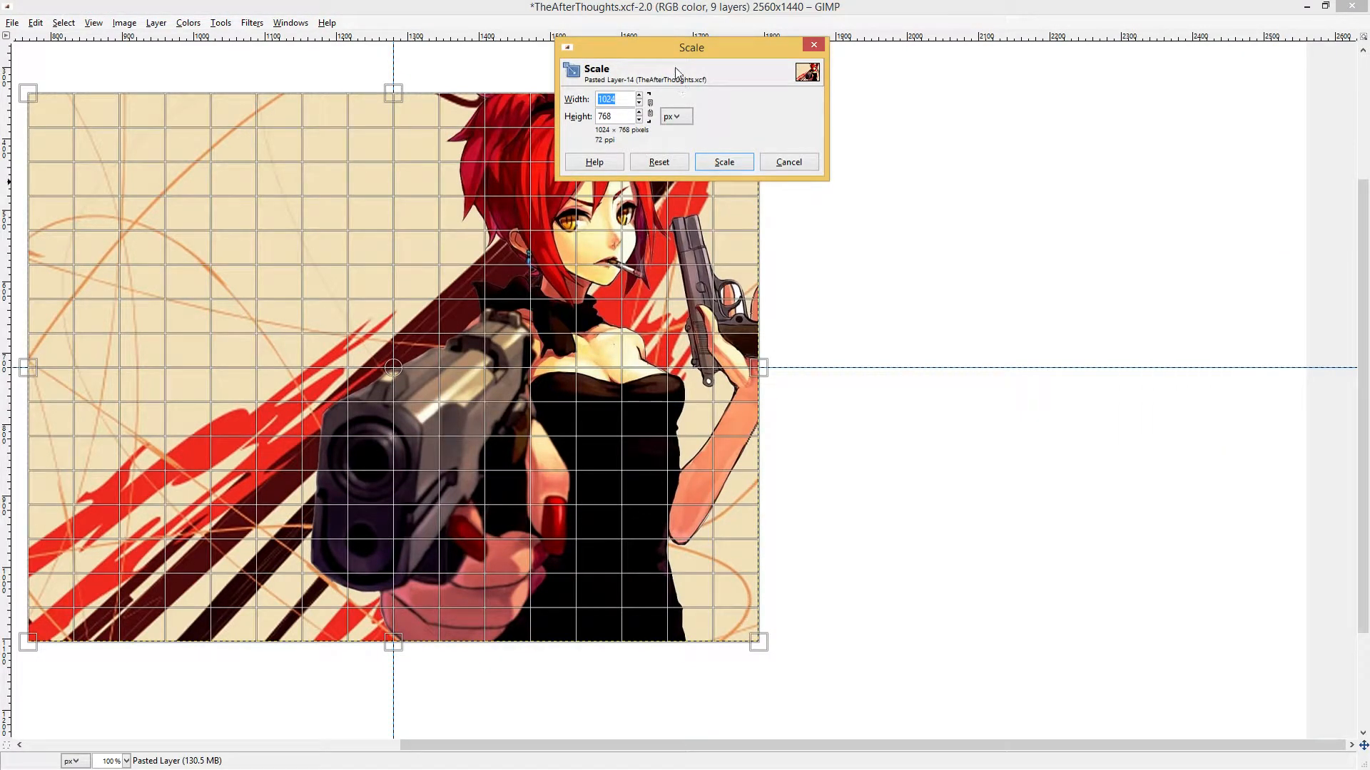
{"action": "left_click_drag", "start_coordinate": [673, 50], "coordinate": [1106, 72]}
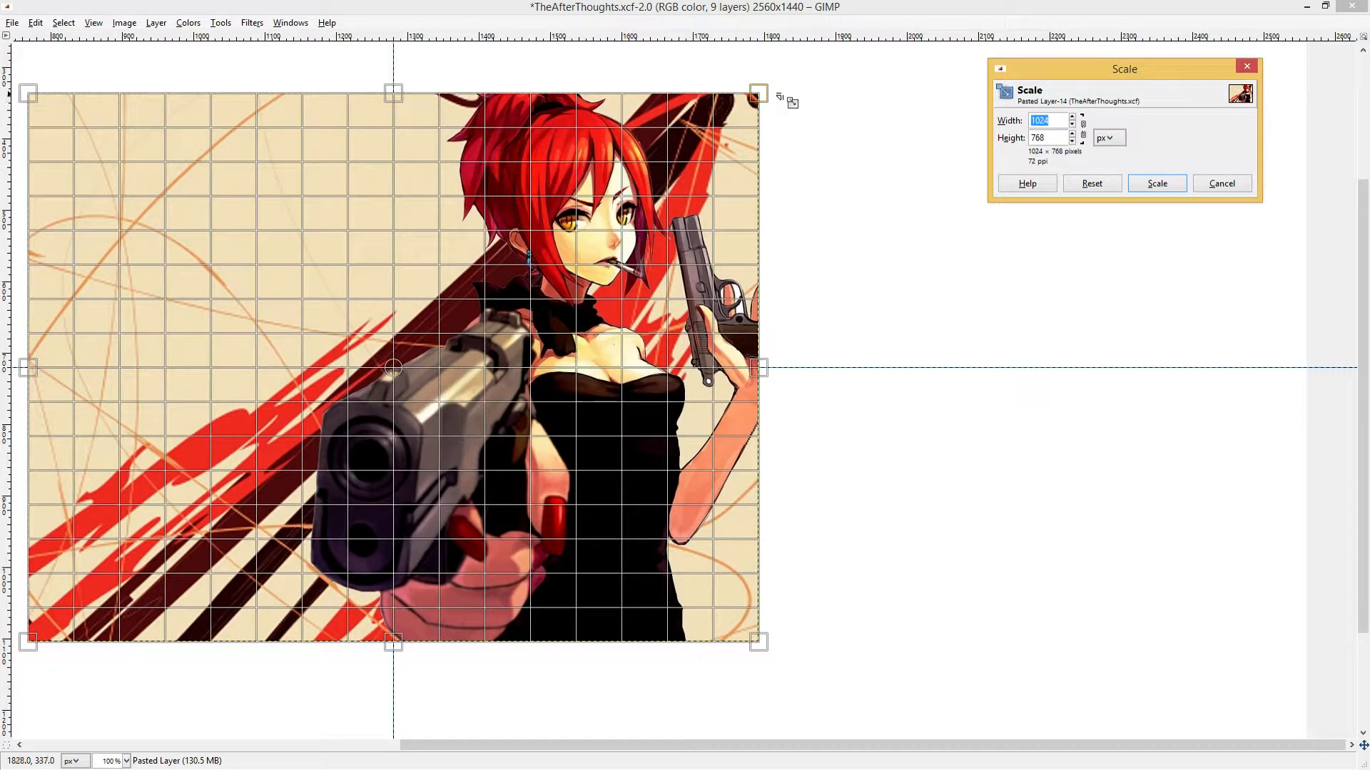
{"action": "left_click_drag", "start_coordinate": [761, 94], "coordinate": [425, 329]}
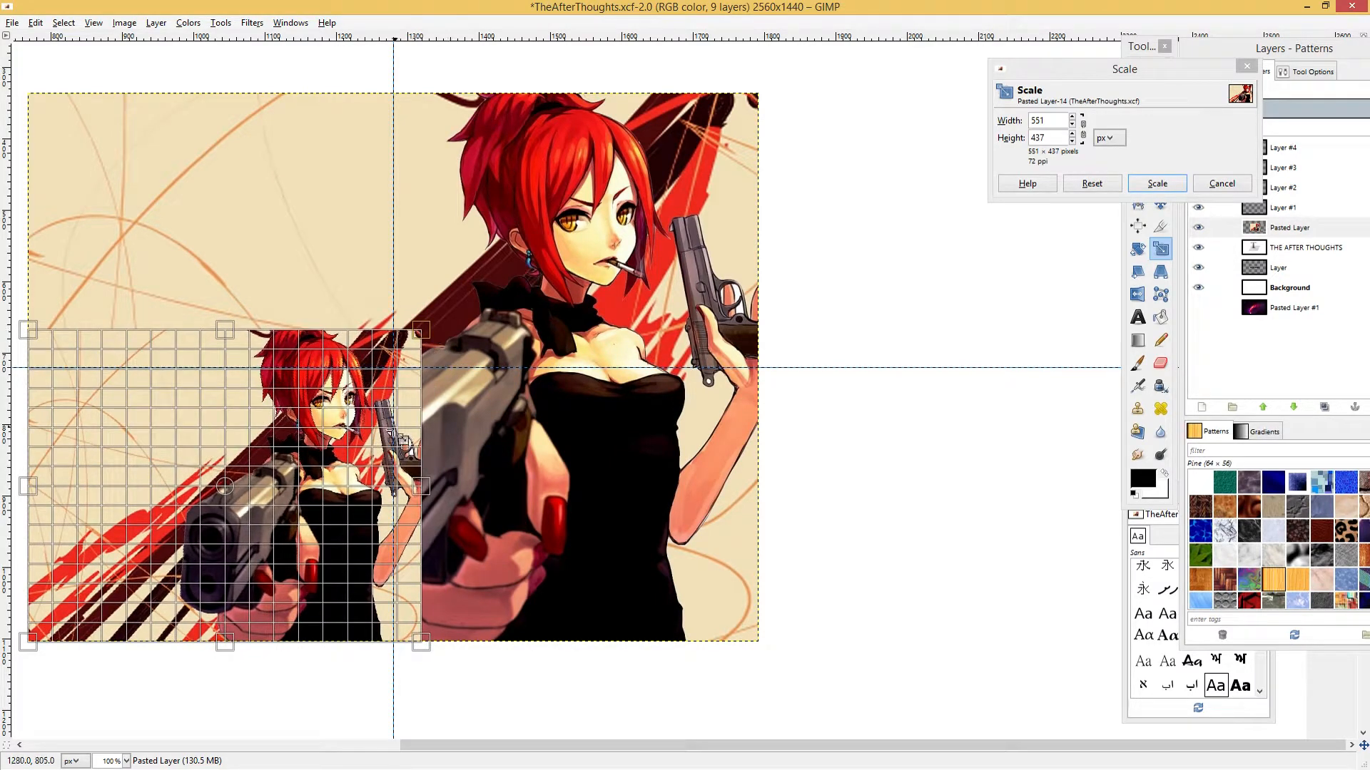
{"action": "left_click_drag", "start_coordinate": [226, 486], "coordinate": [406, 349]}
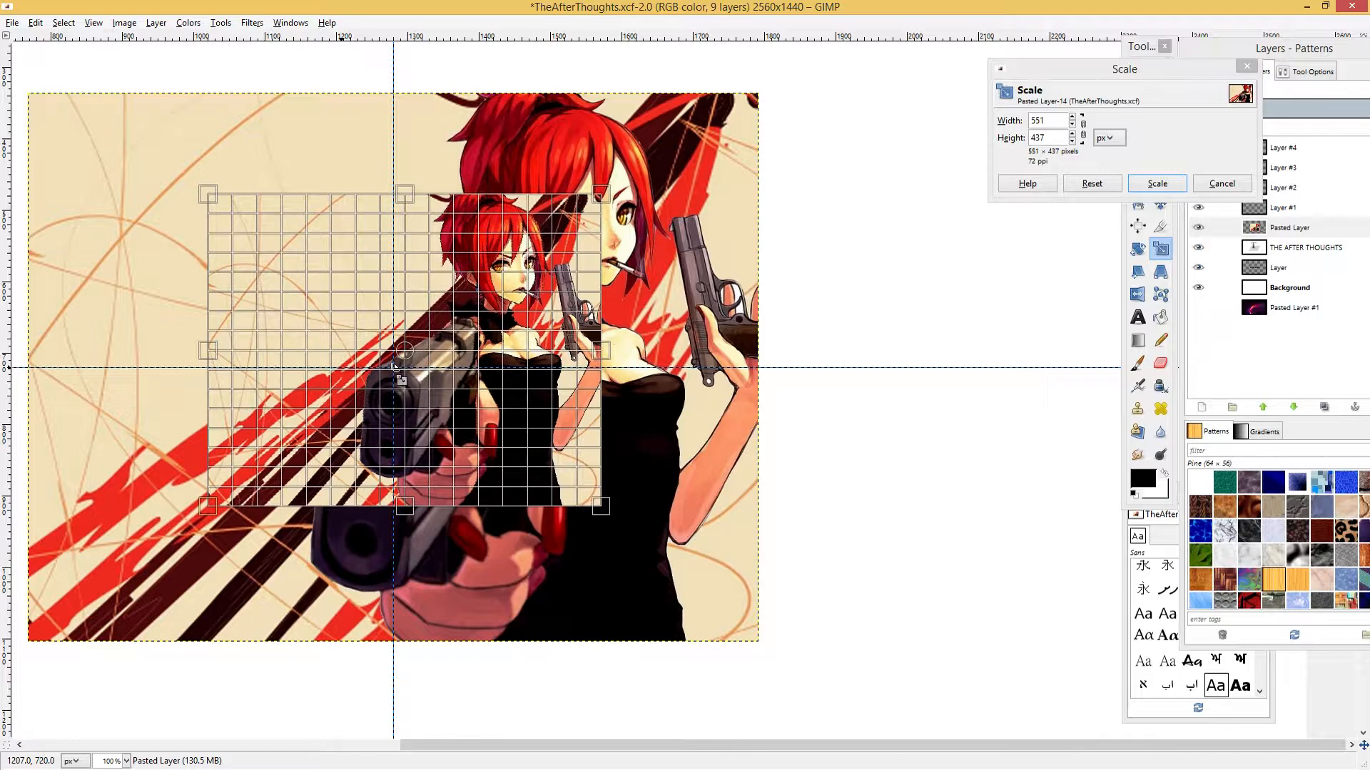
{"action": "left_click_drag", "start_coordinate": [603, 197], "coordinate": [496, 290]}
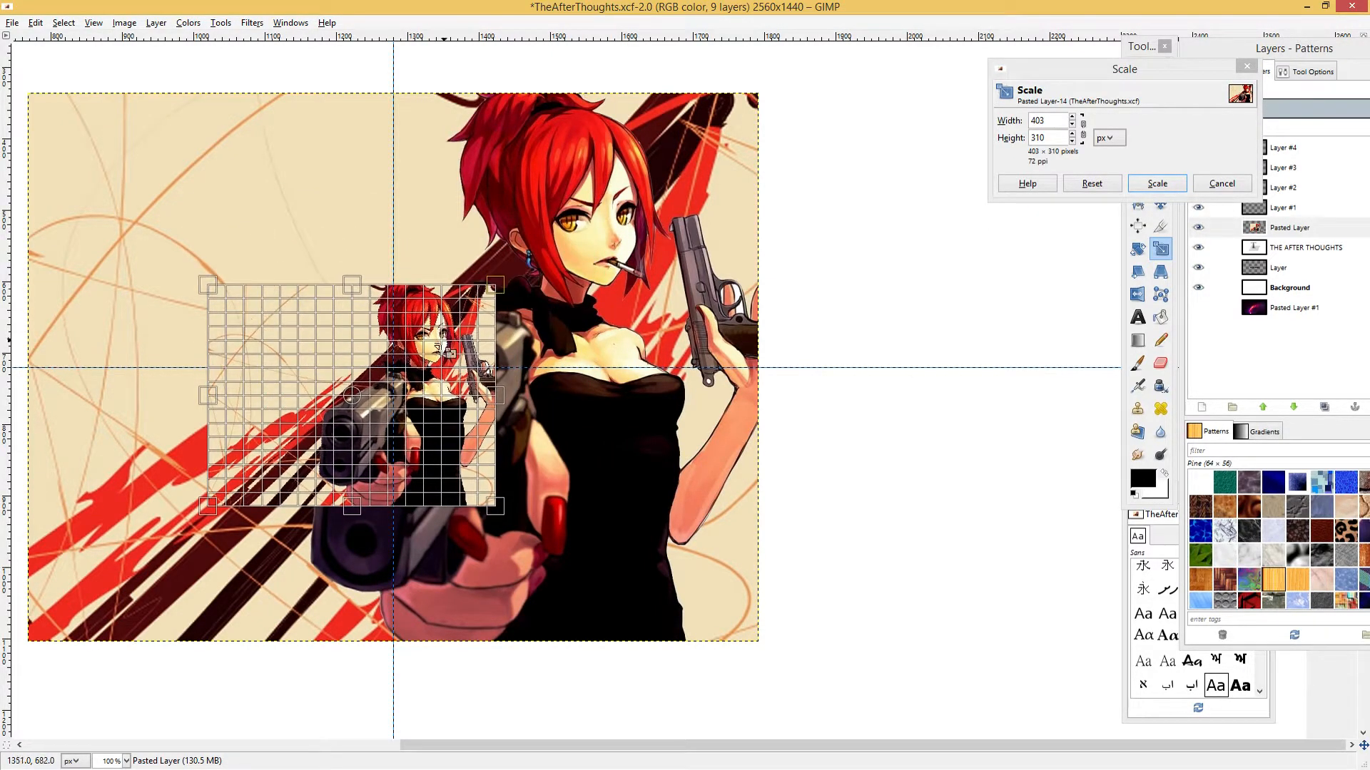
{"action": "left_click_drag", "start_coordinate": [364, 401], "coordinate": [426, 363]}
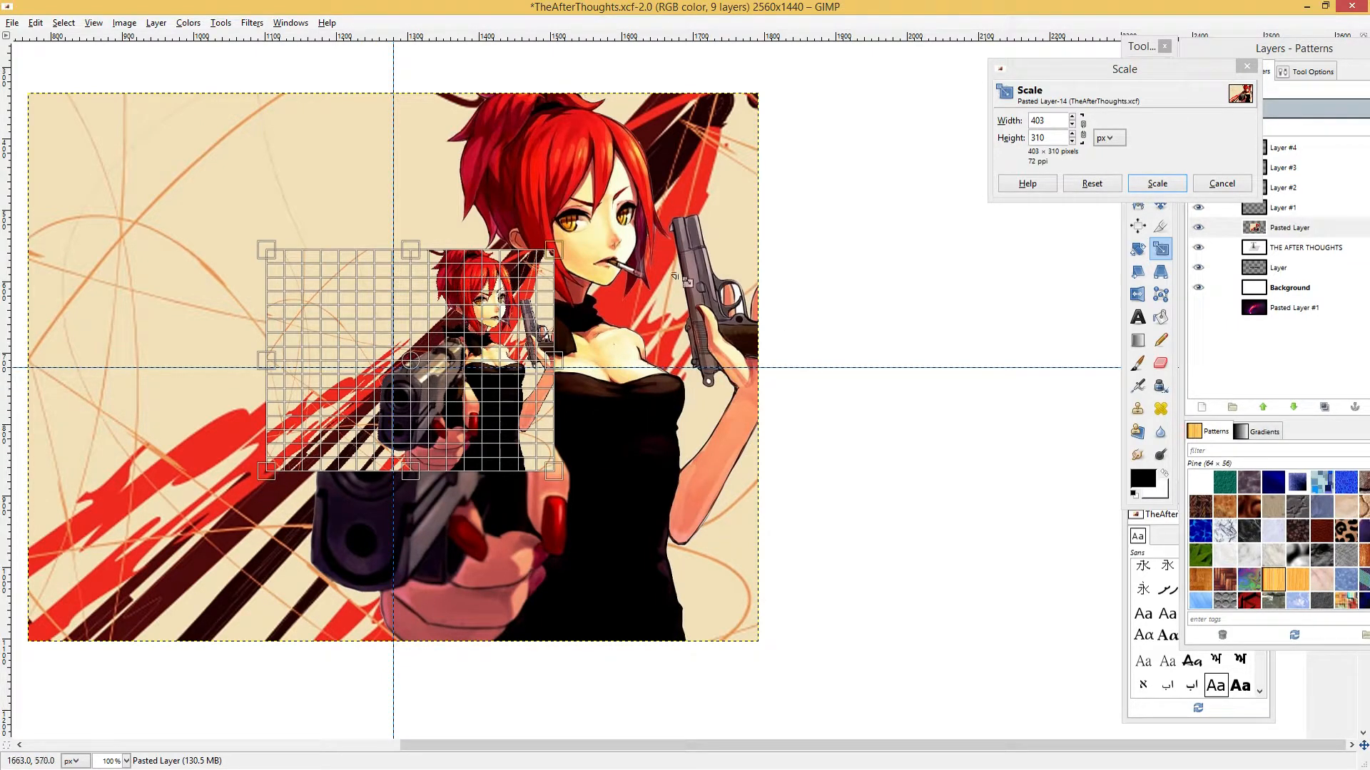
{"action": "left_click", "coordinate": [1167, 186]}
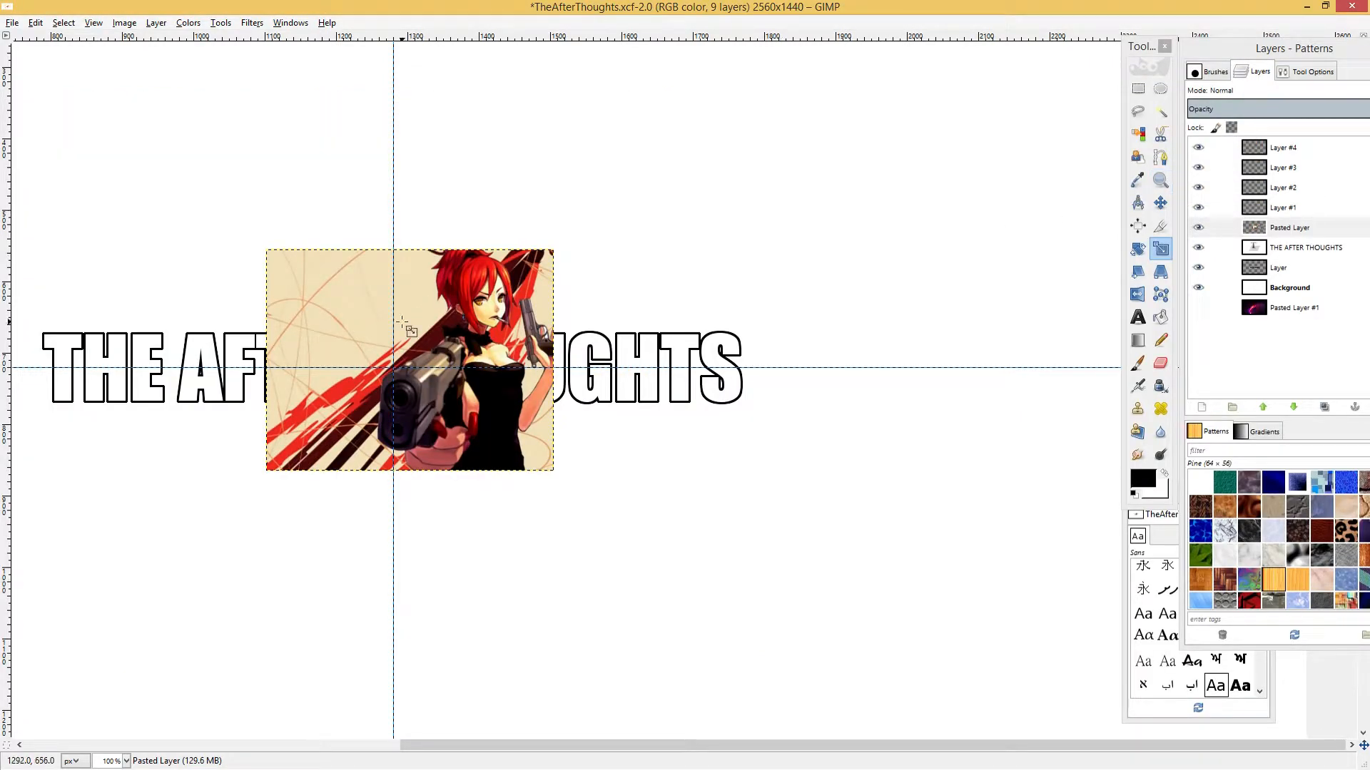
Scale the pasted picture further down to about 272 × 214 px and move it just below the end of the title.
{"action": "left_click", "coordinate": [443, 330]}
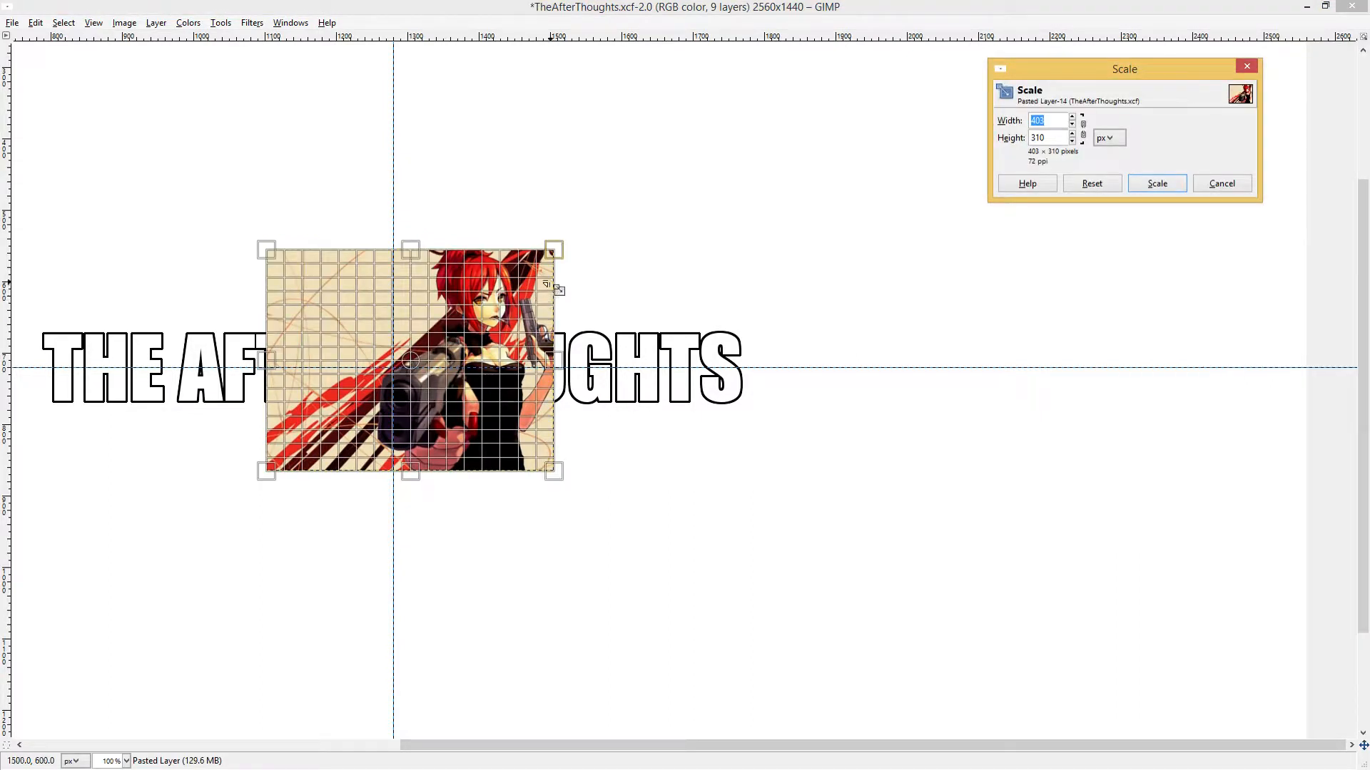
{"action": "left_click", "coordinate": [553, 254]}
{"action": "left_click_drag", "start_coordinate": [552, 253], "coordinate": [458, 322]}
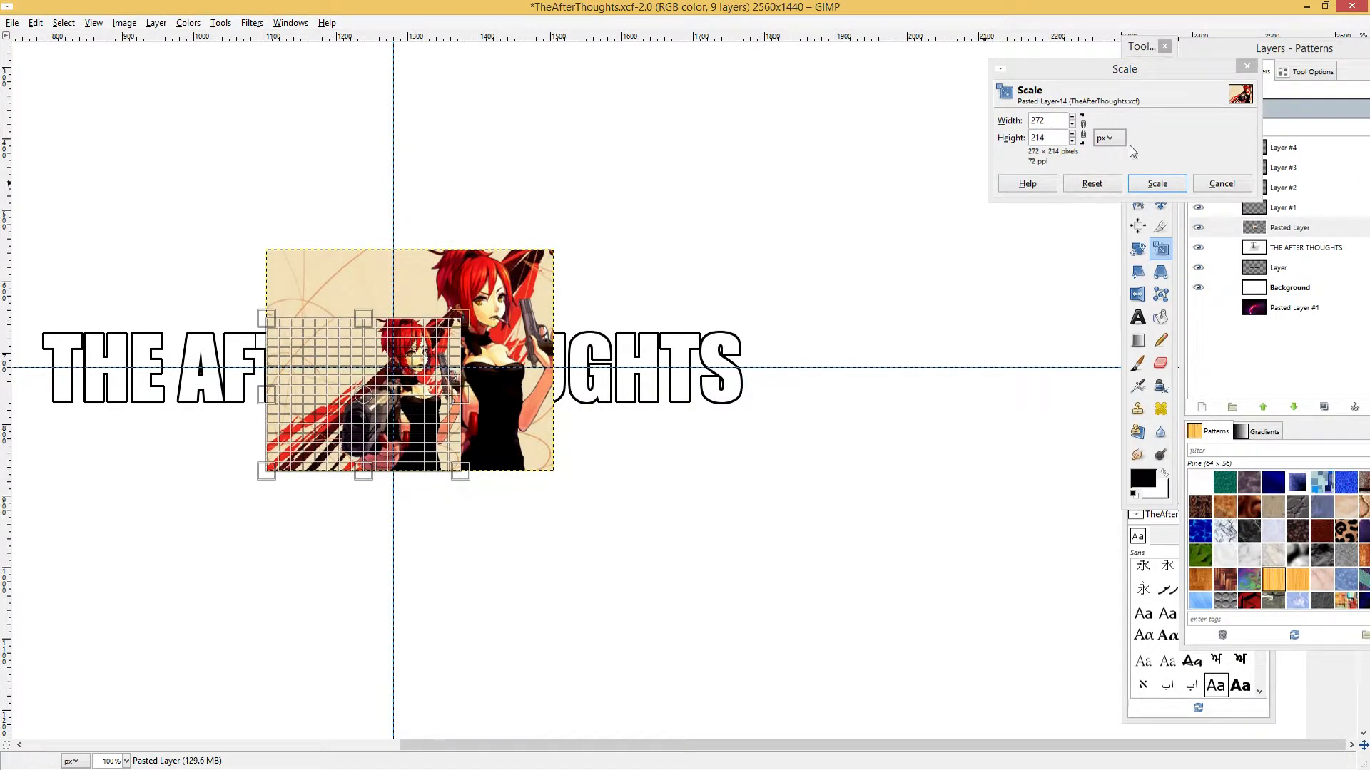
{"action": "left_click", "coordinate": [1157, 182]}
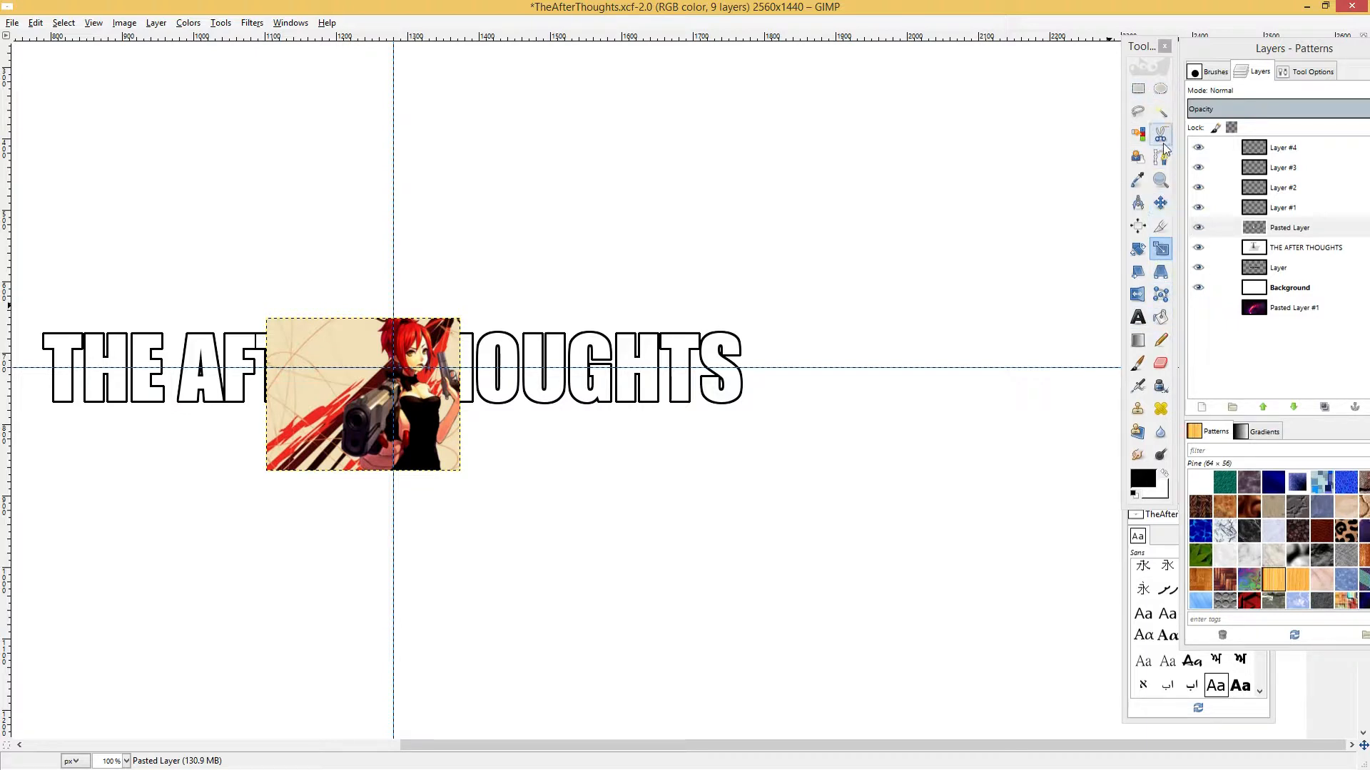
{"action": "left_click", "coordinate": [1161, 204]}
{"action": "left_click_drag", "start_coordinate": [371, 401], "coordinate": [727, 492]}
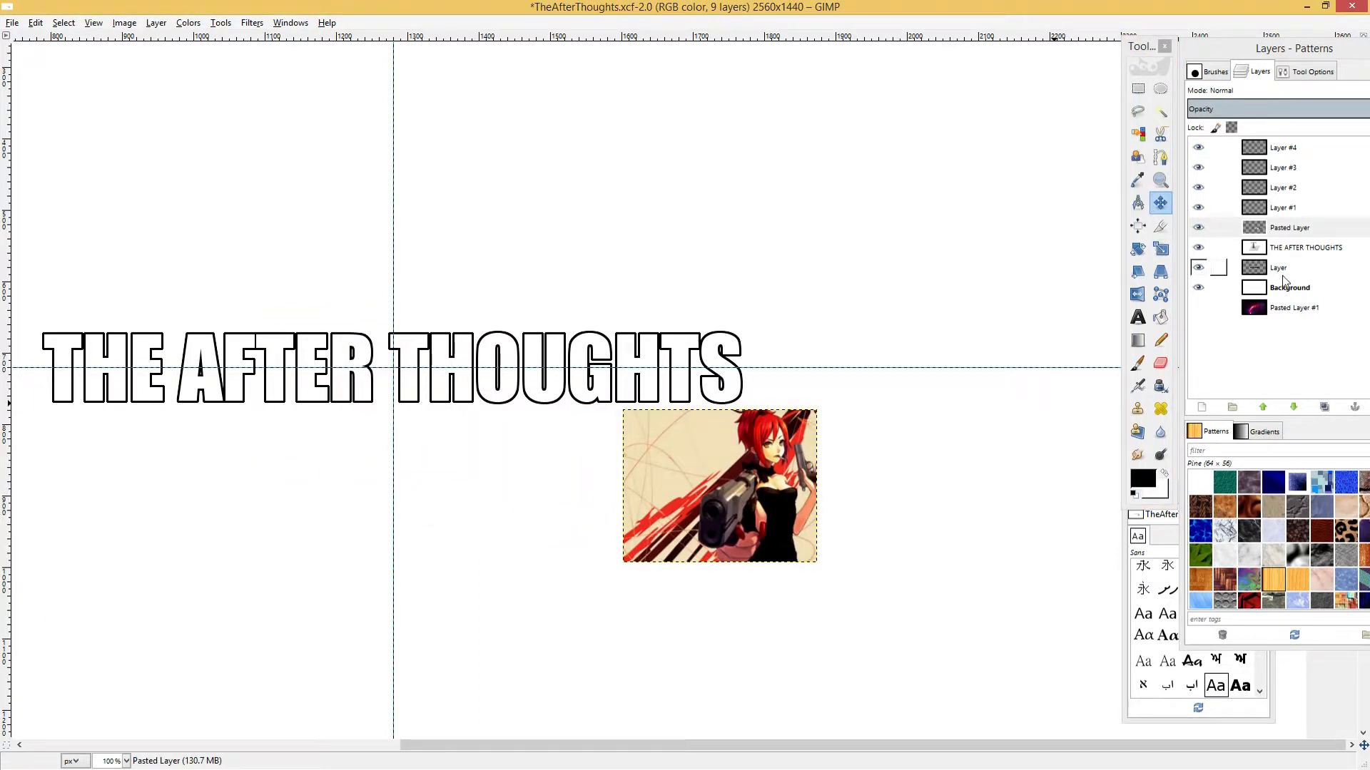
Reorder the stack so Layer #1 sits between Pasted Layer and the THE AFTER THOUGHTS layer.
{"action": "left_click", "coordinate": [1288, 250]}
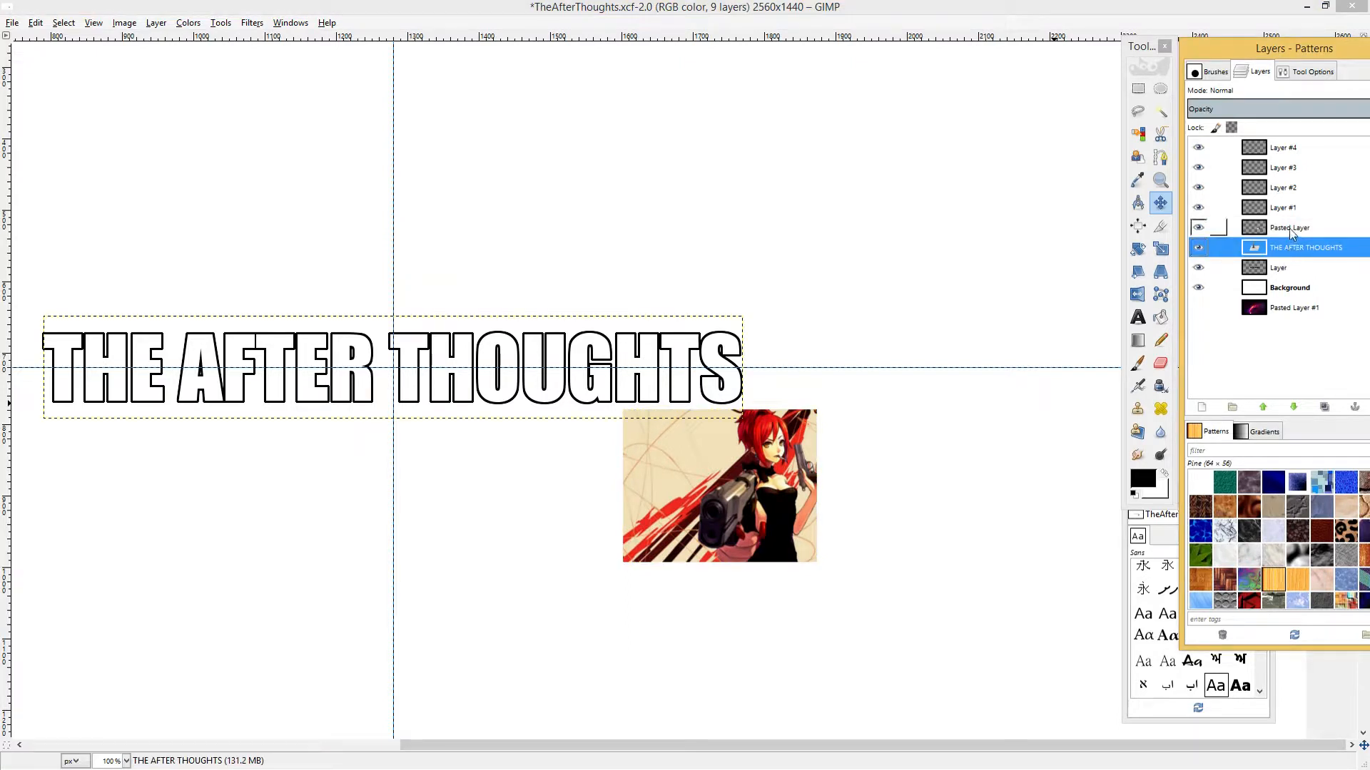
{"action": "left_click", "coordinate": [1288, 228]}
{"action": "left_click", "coordinate": [1198, 228]}
{"action": "left_click", "coordinate": [1198, 227]}
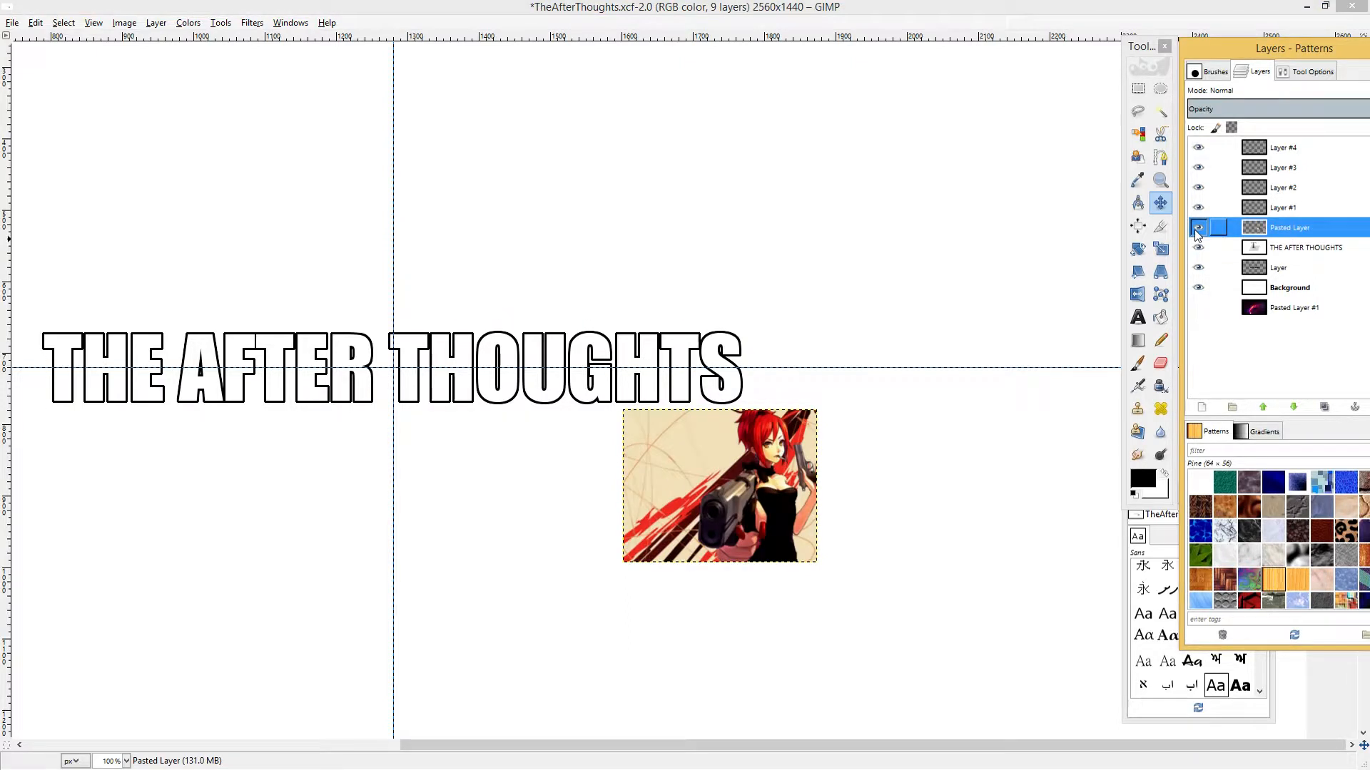
{"action": "left_click_drag", "start_coordinate": [1266, 211], "coordinate": [1261, 239]}
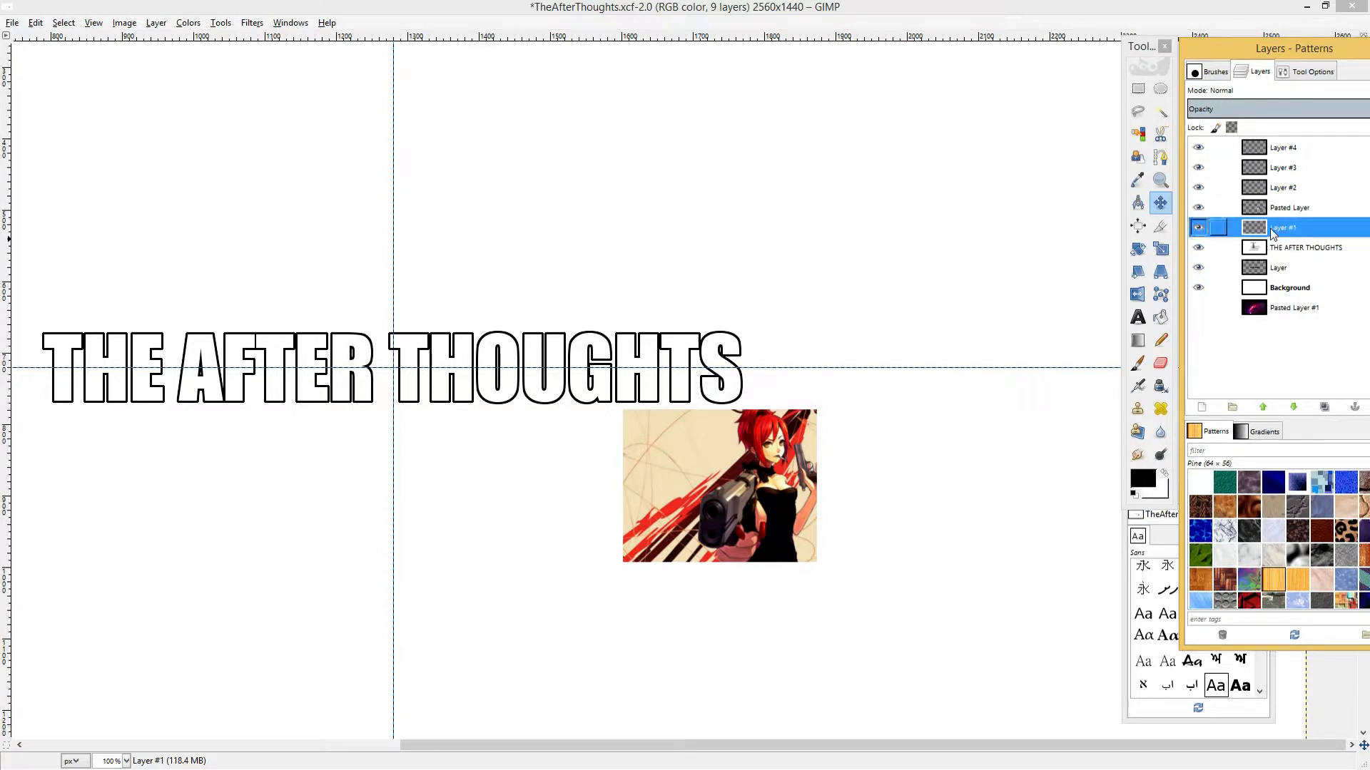
On the THE AFTER THOUGHTS layer, fuzzy-select the interiors of T, E, R in AFTER and T, H, O in THOUGHTS together.
{"action": "left_click", "coordinate": [1314, 247]}
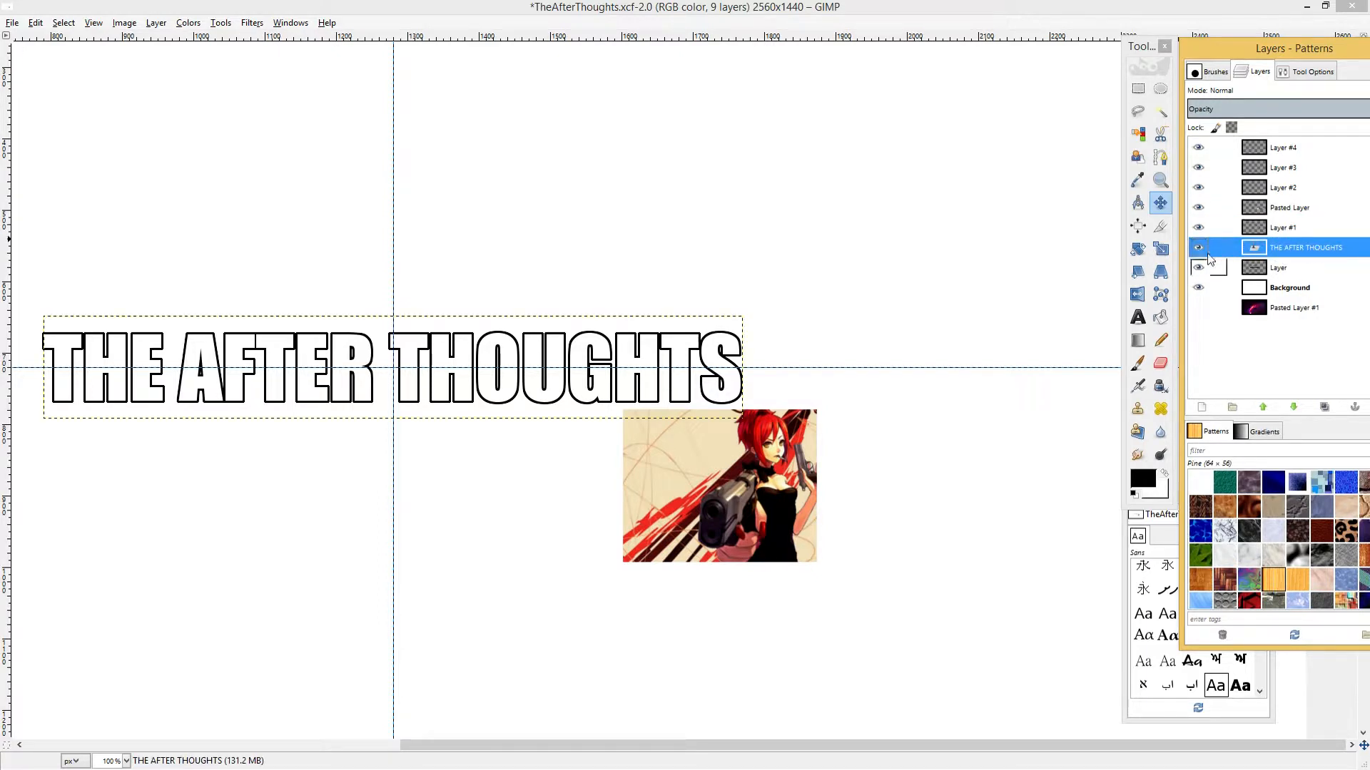
{"action": "left_click", "coordinate": [1160, 112]}
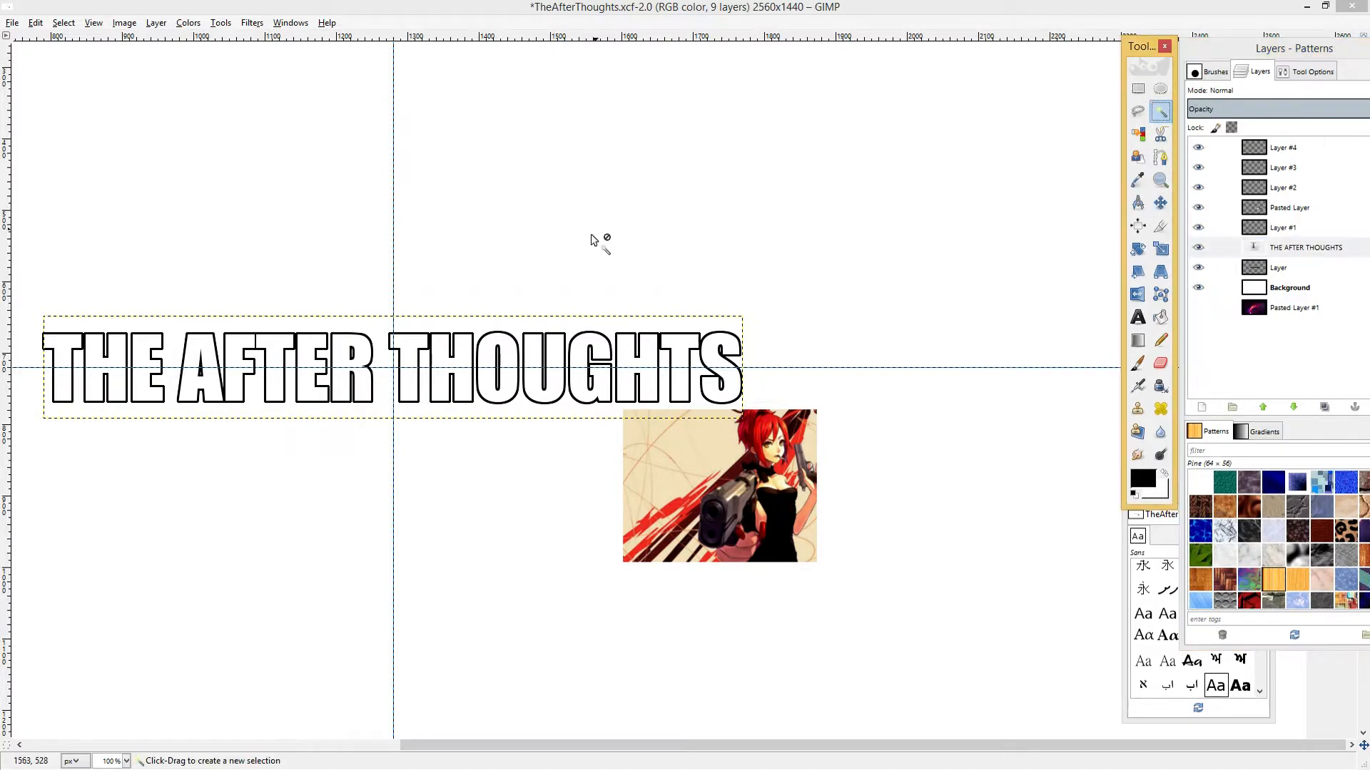
{"action": "left_click", "coordinate": [417, 364], "text": "shift"}
{"action": "left_click", "coordinate": [353, 367], "text": "shift"}
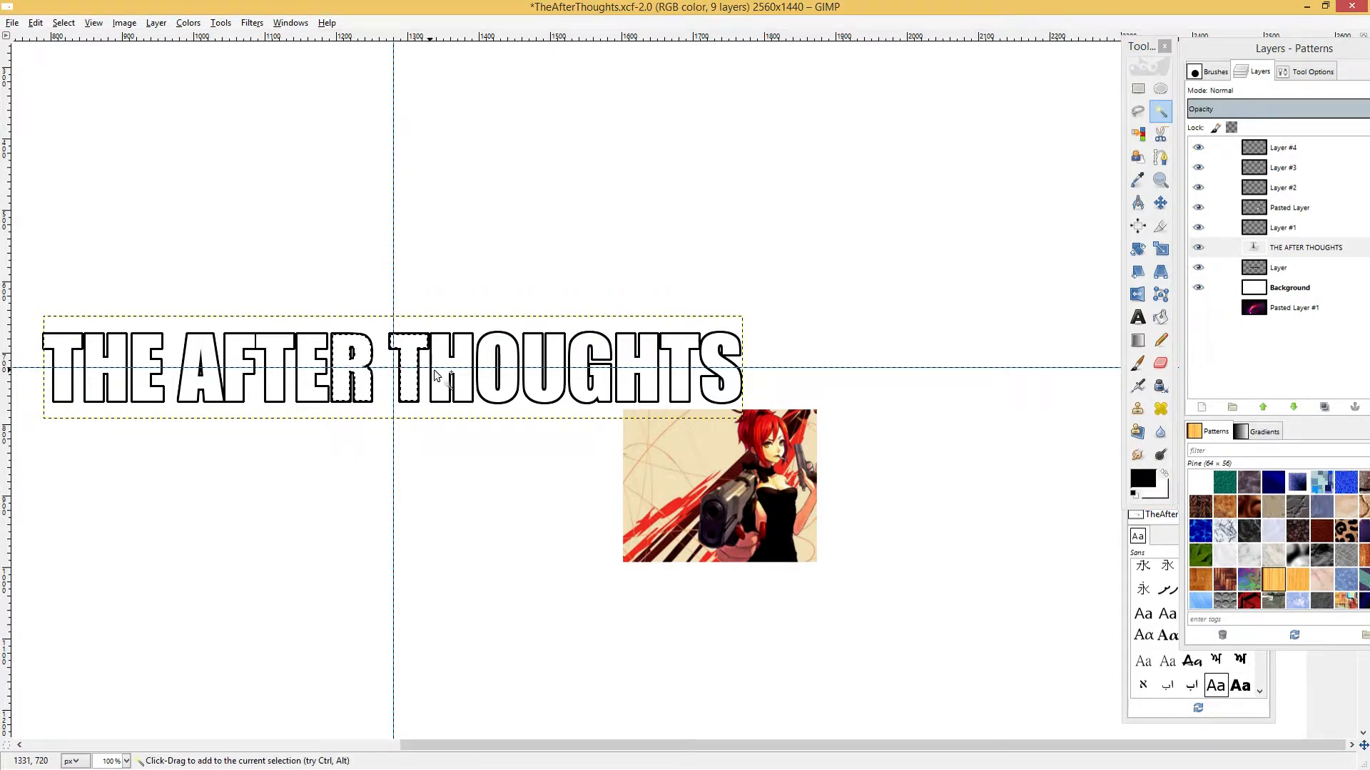
{"action": "left_click", "coordinate": [313, 361], "text": "shift"}
{"action": "left_click", "coordinate": [442, 356], "text": "shift"}
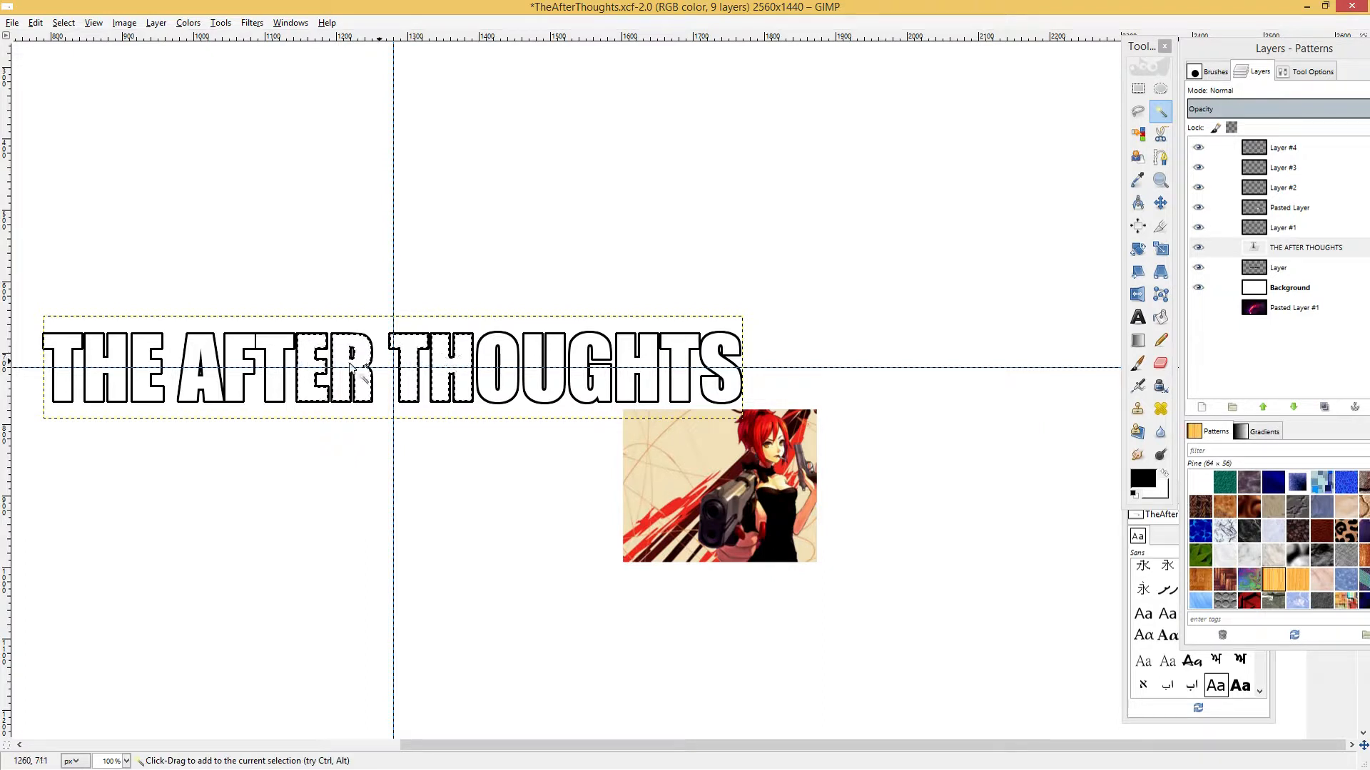
{"action": "left_click", "coordinate": [513, 365], "text": "shift"}
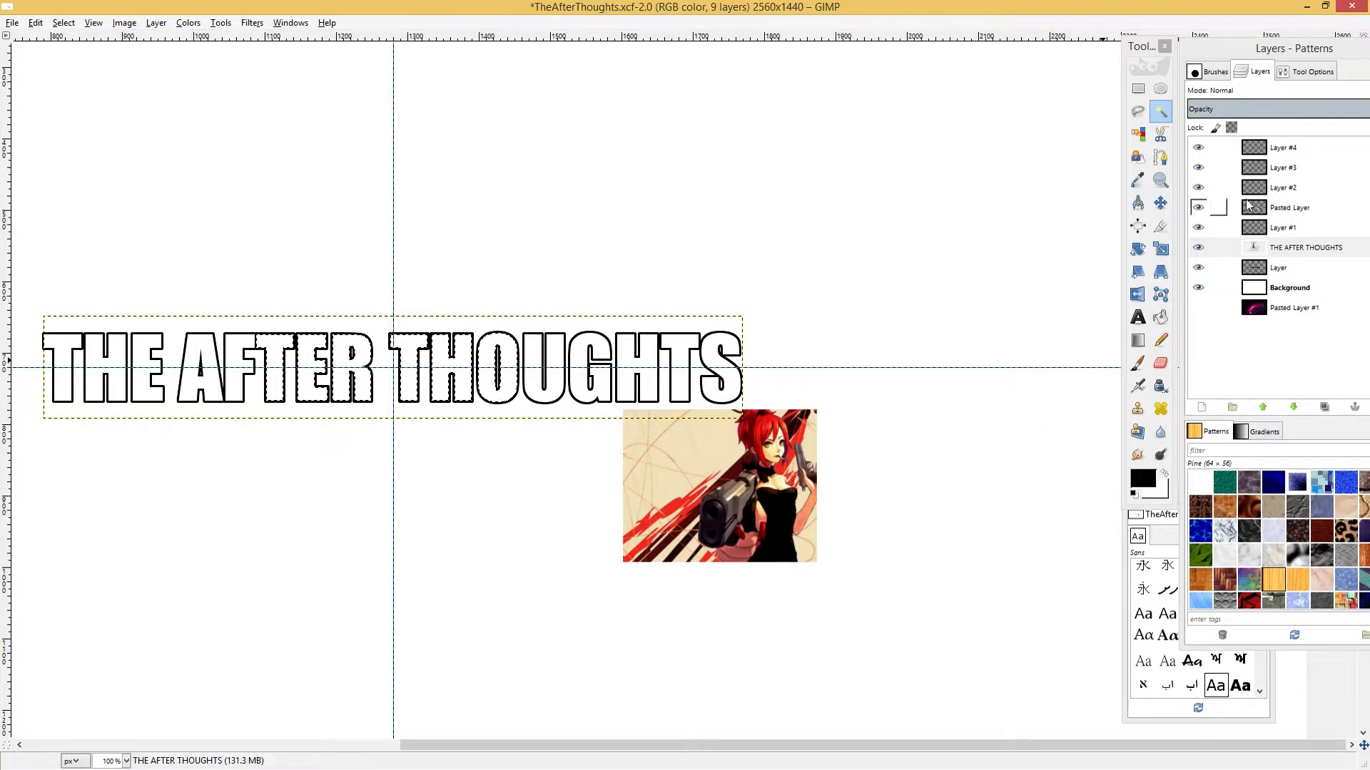
Move the pasted picture over the middle of the title so it covers the selected R, T, H and O.
{"action": "left_click", "coordinate": [1163, 205]}
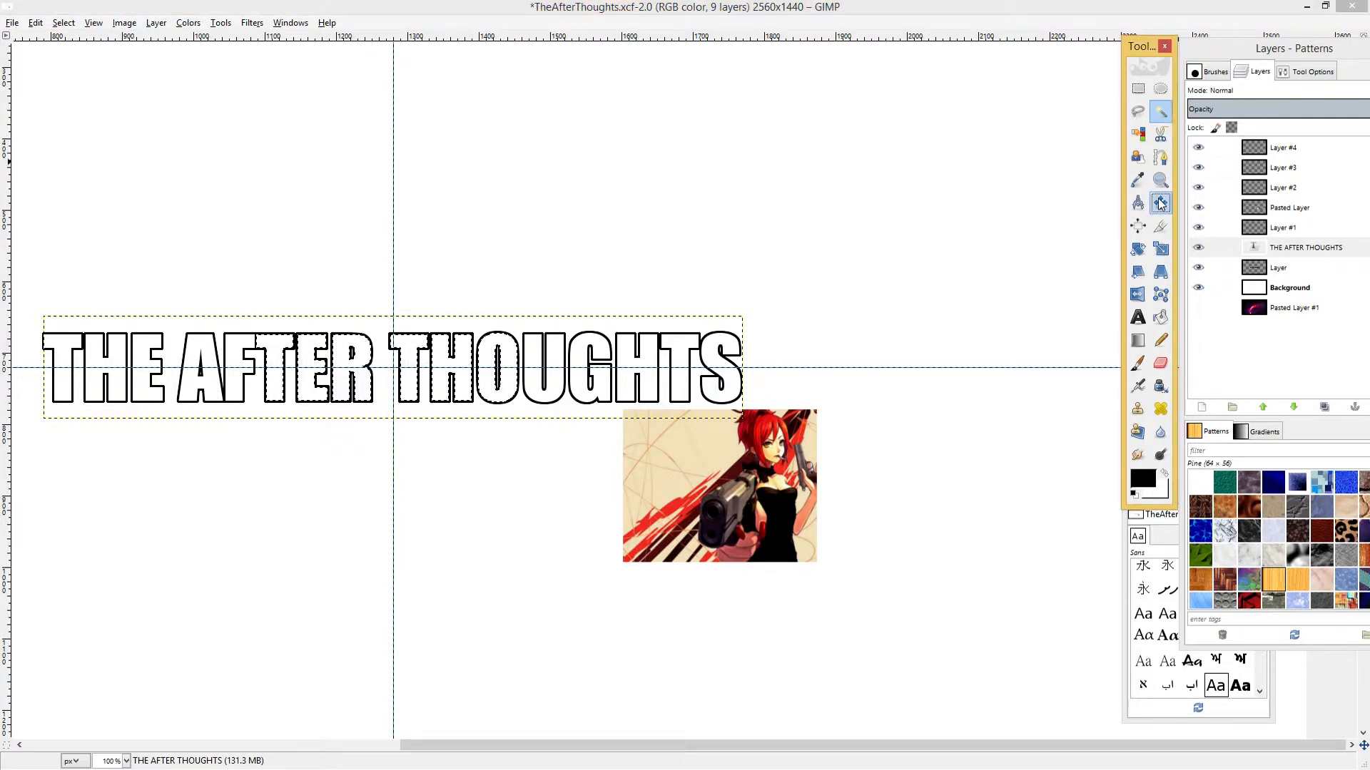
{"action": "left_click_drag", "start_coordinate": [763, 476], "coordinate": [399, 369]}
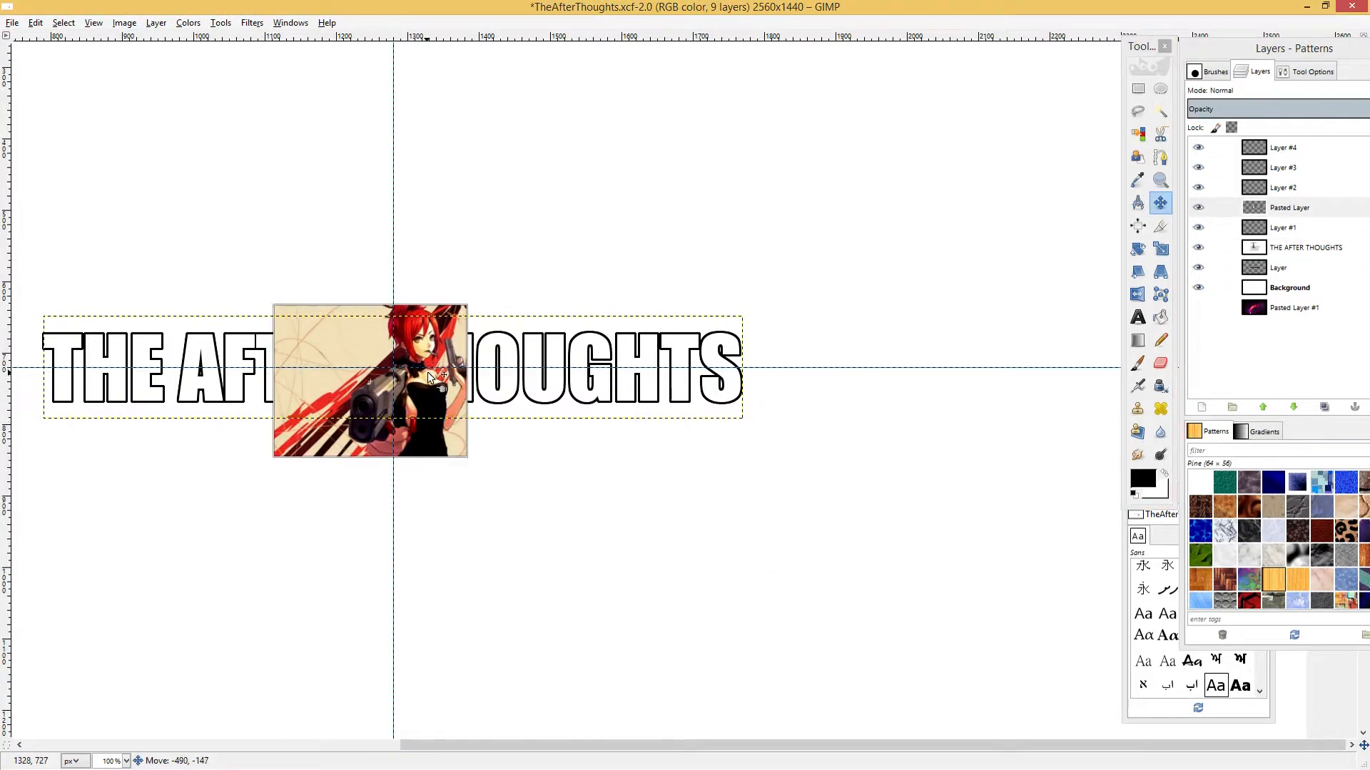
{"action": "left_click_drag", "start_coordinate": [443, 420], "coordinate": [505, 427]}
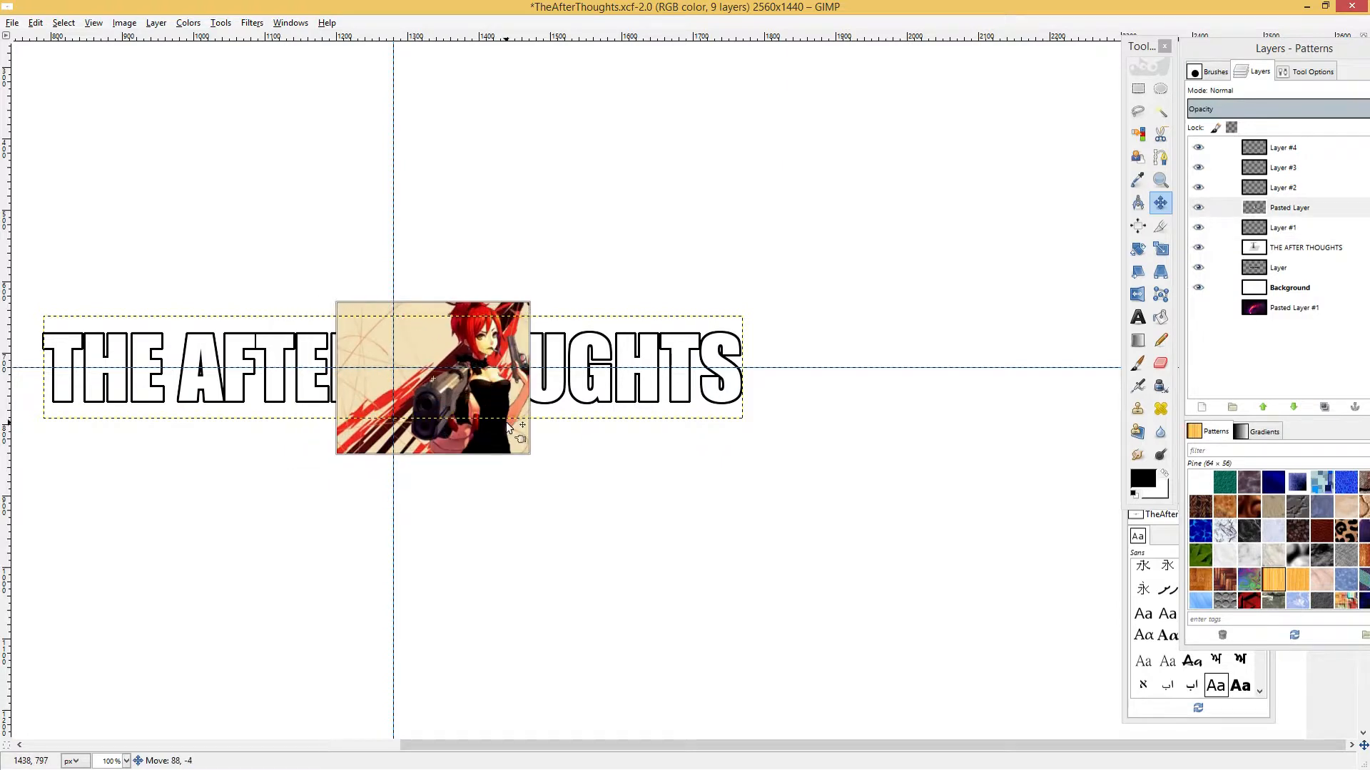
{"action": "left_click_drag", "start_coordinate": [497, 433], "coordinate": [490, 429]}
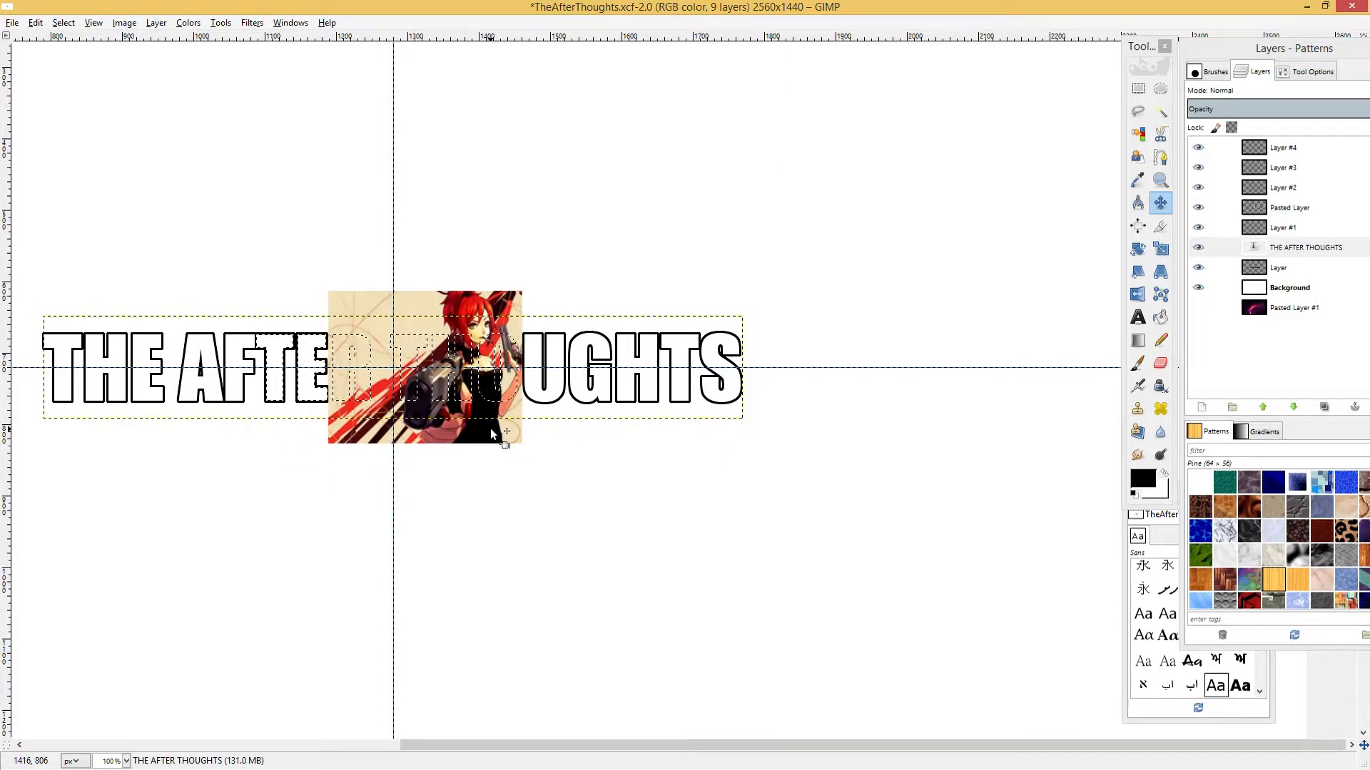
{"action": "left_click_drag", "start_coordinate": [490, 429], "coordinate": [505, 443]}
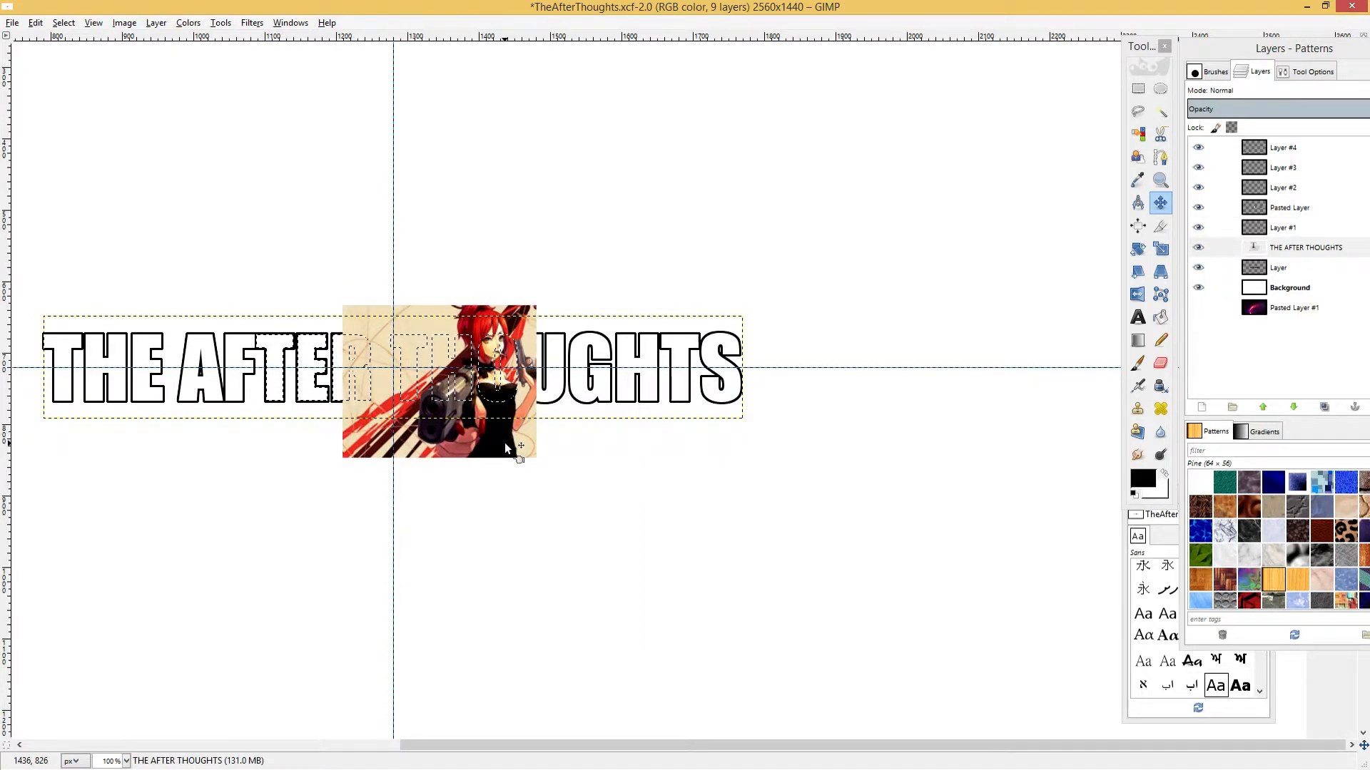
{"action": "mouse_move", "coordinate": [504, 442]}
{"action": "left_mouse_down"}
{"action": "mouse_move", "coordinate": [508, 408]}
{"action": "mouse_move", "coordinate": [488, 405]}
{"action": "mouse_move", "coordinate": [507, 419]}
{"action": "left_mouse_up"}
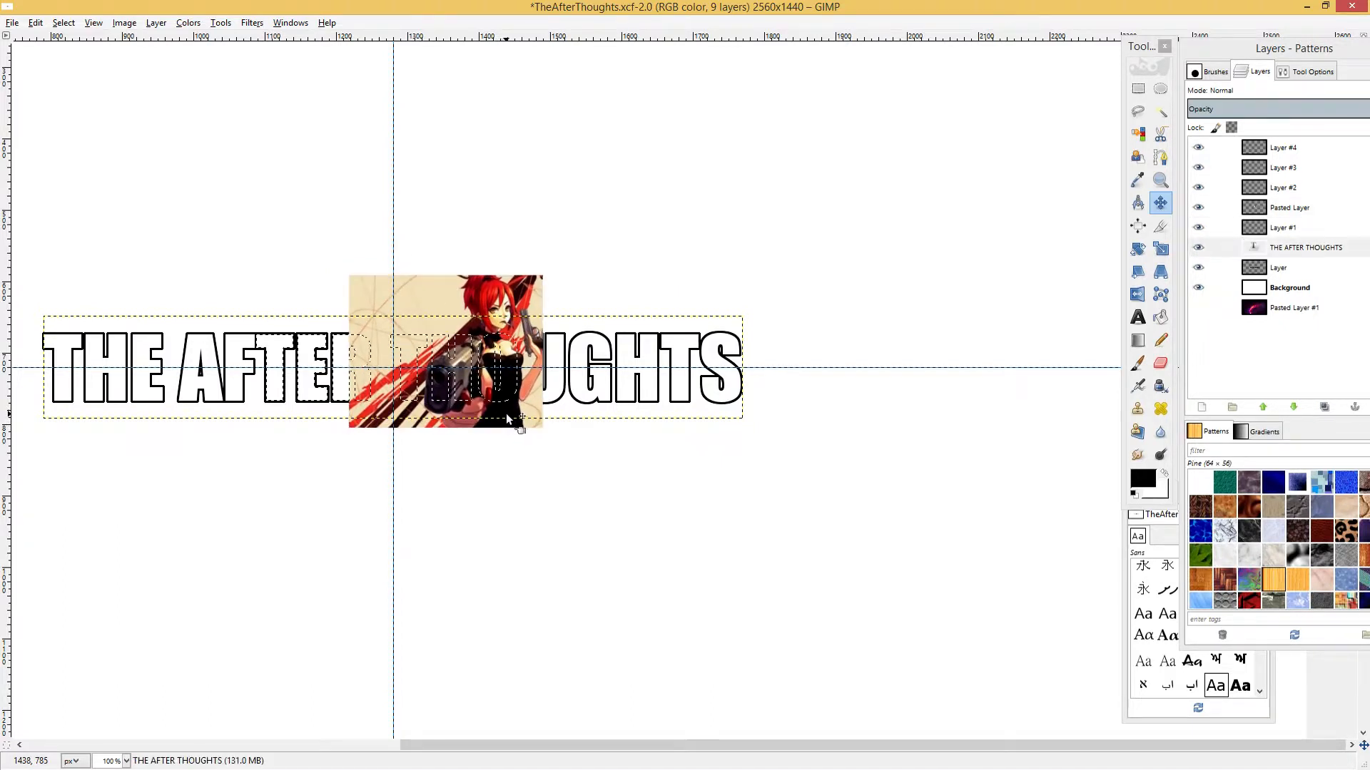
Cut the selected letter shapes out of Pasted Layer, hide that layer and place it below Background in the stack.
{"action": "left_click", "coordinate": [1283, 229]}
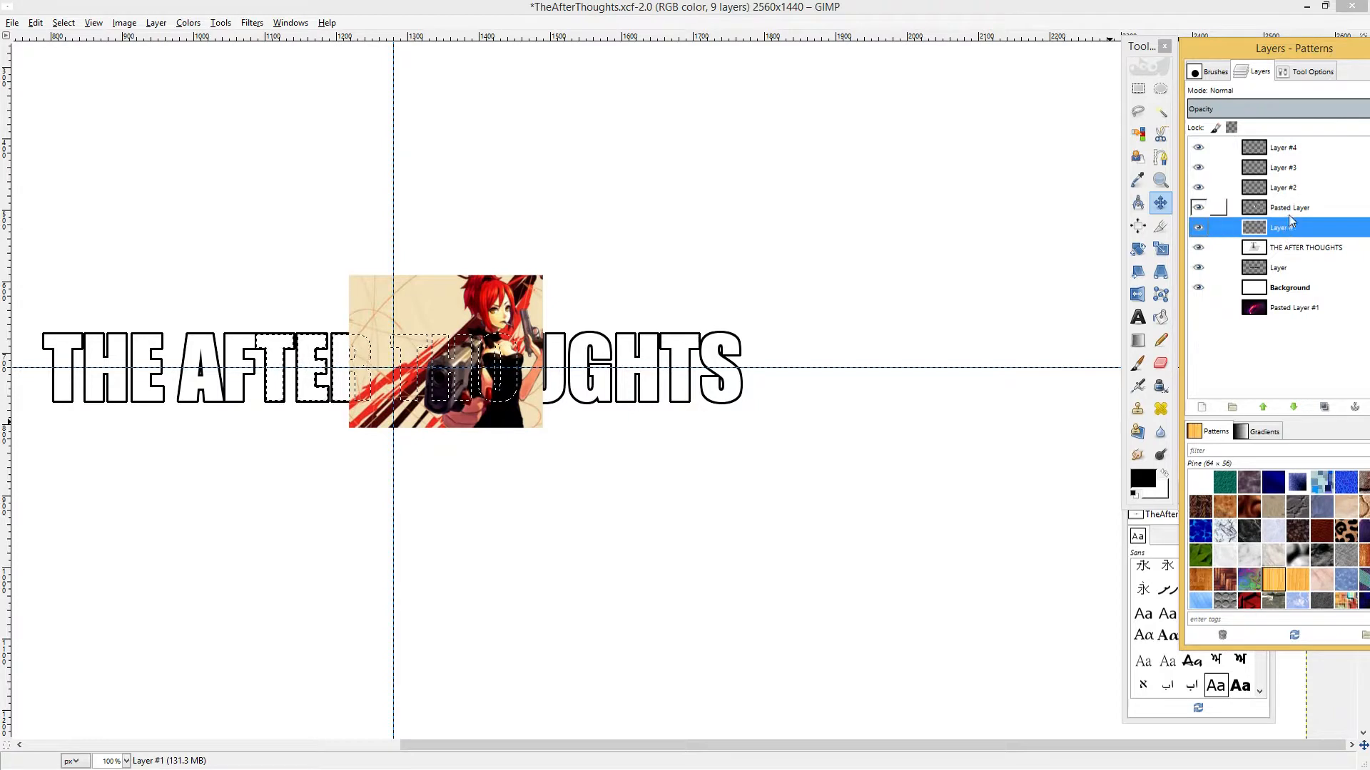
{"action": "left_click", "coordinate": [1292, 208]}
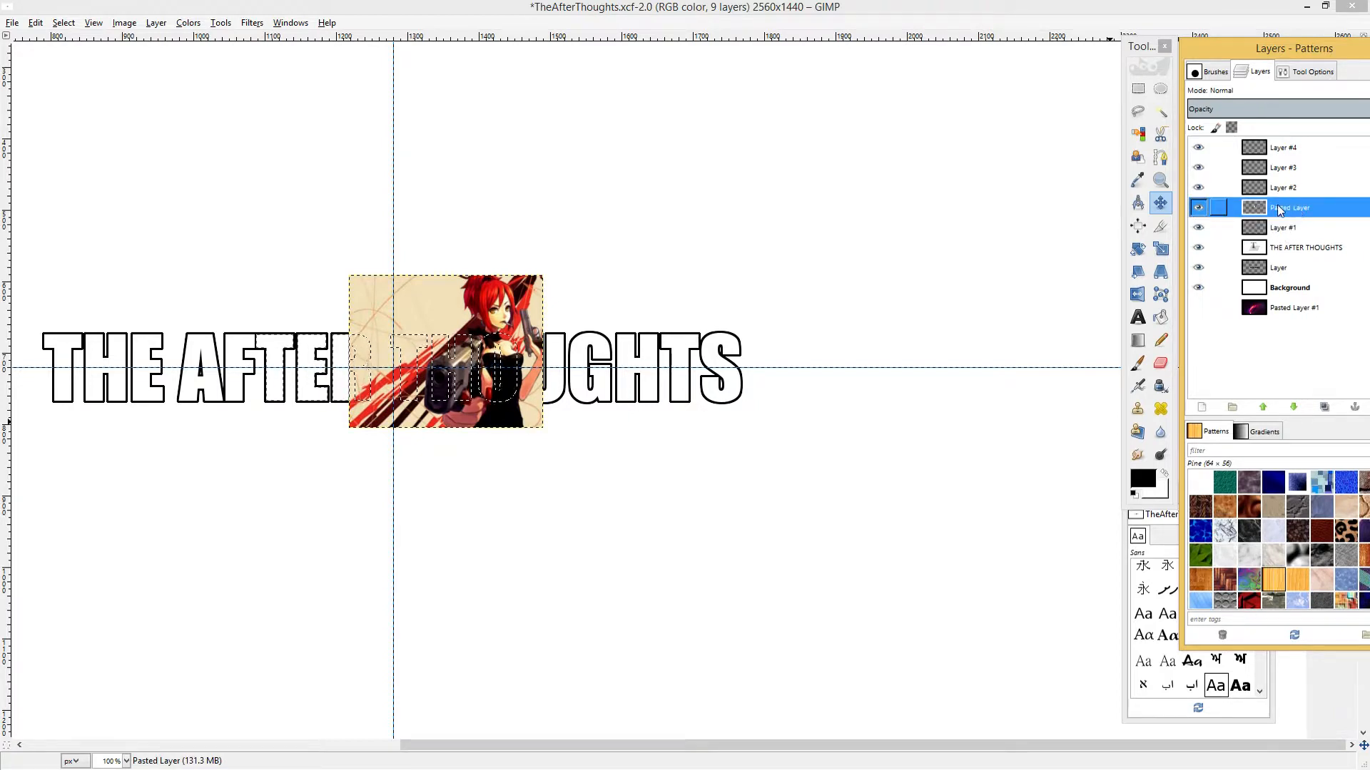
{"action": "left_click", "coordinate": [1198, 207]}
{"action": "key", "text": "ctrl+x"}
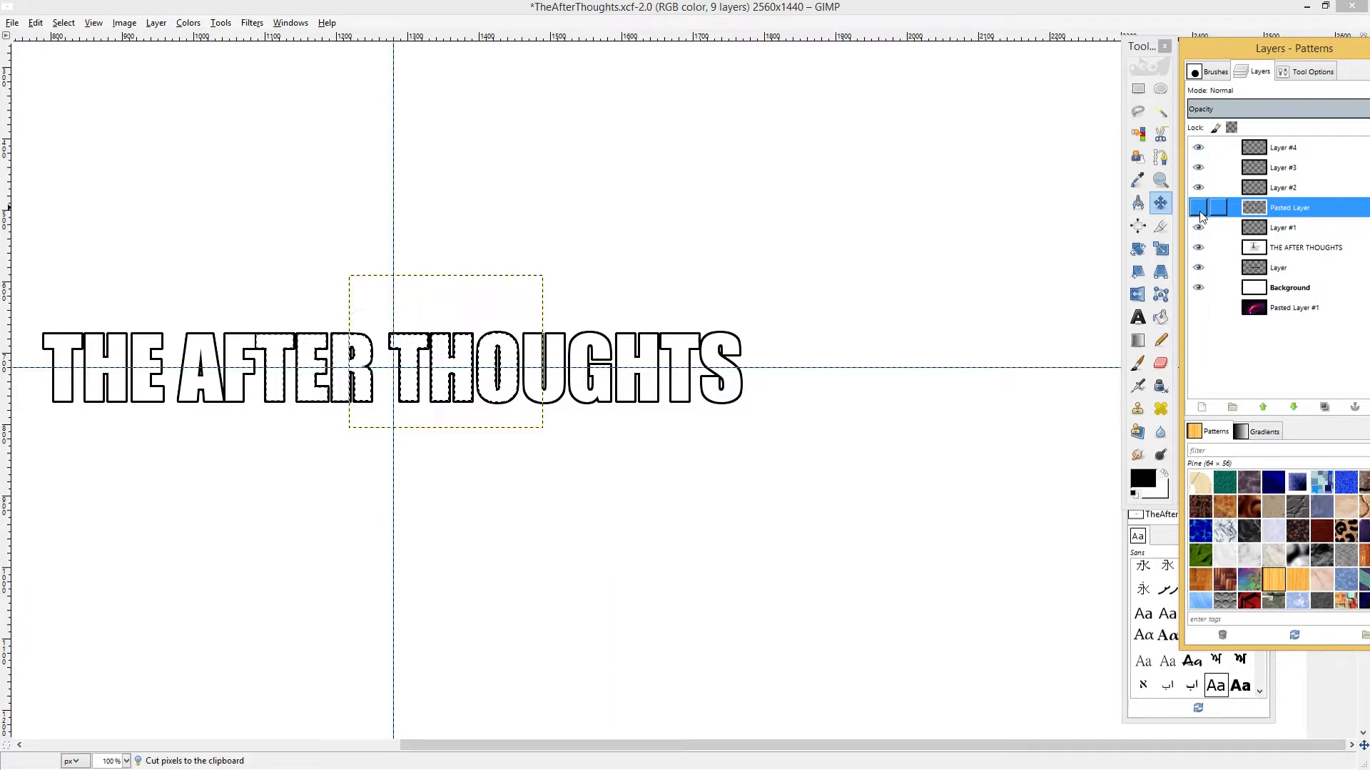
{"action": "left_click_drag", "start_coordinate": [1278, 208], "coordinate": [1277, 298]}
Paste the cut picture-filled letters and convert the floating selection into a new layer.
{"action": "left_click", "coordinate": [1285, 227]}
{"action": "left_click", "coordinate": [1271, 213]}
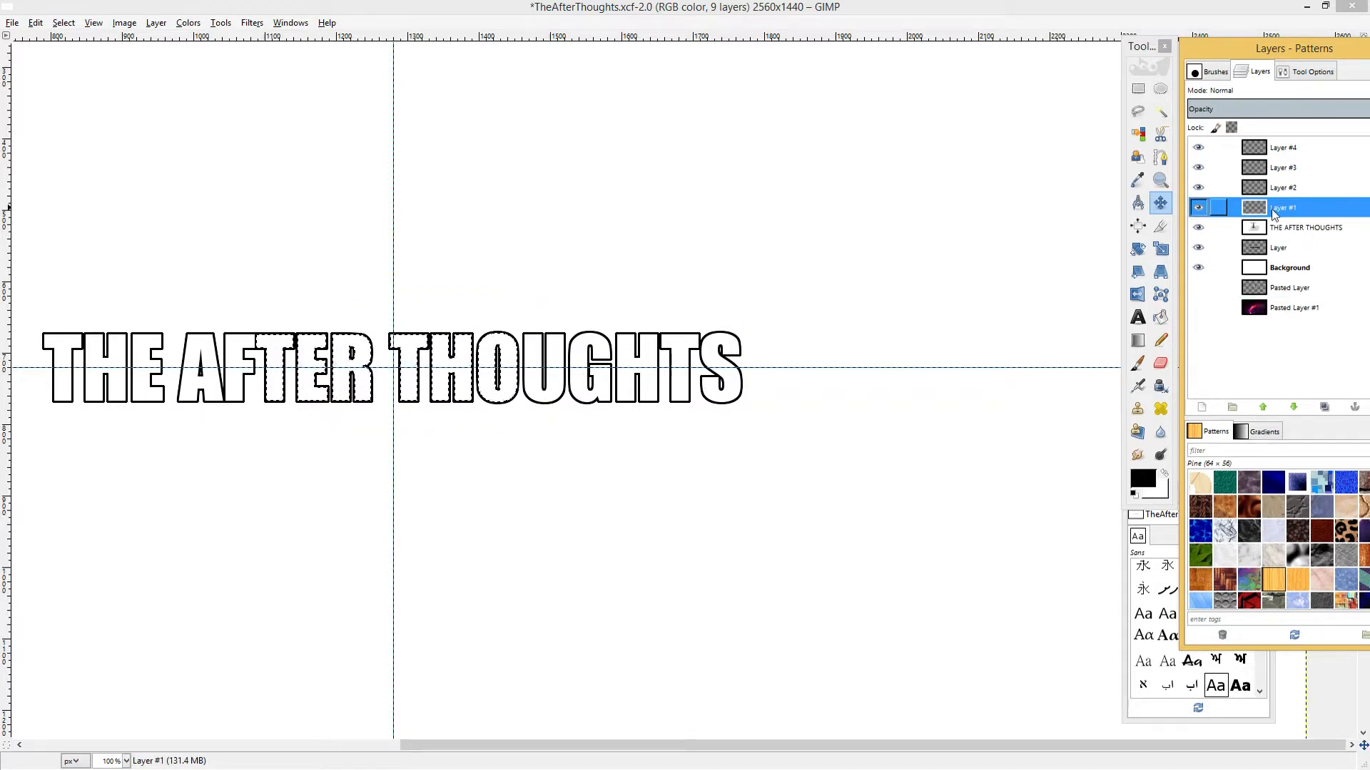
{"action": "key", "text": "ctrl+v"}
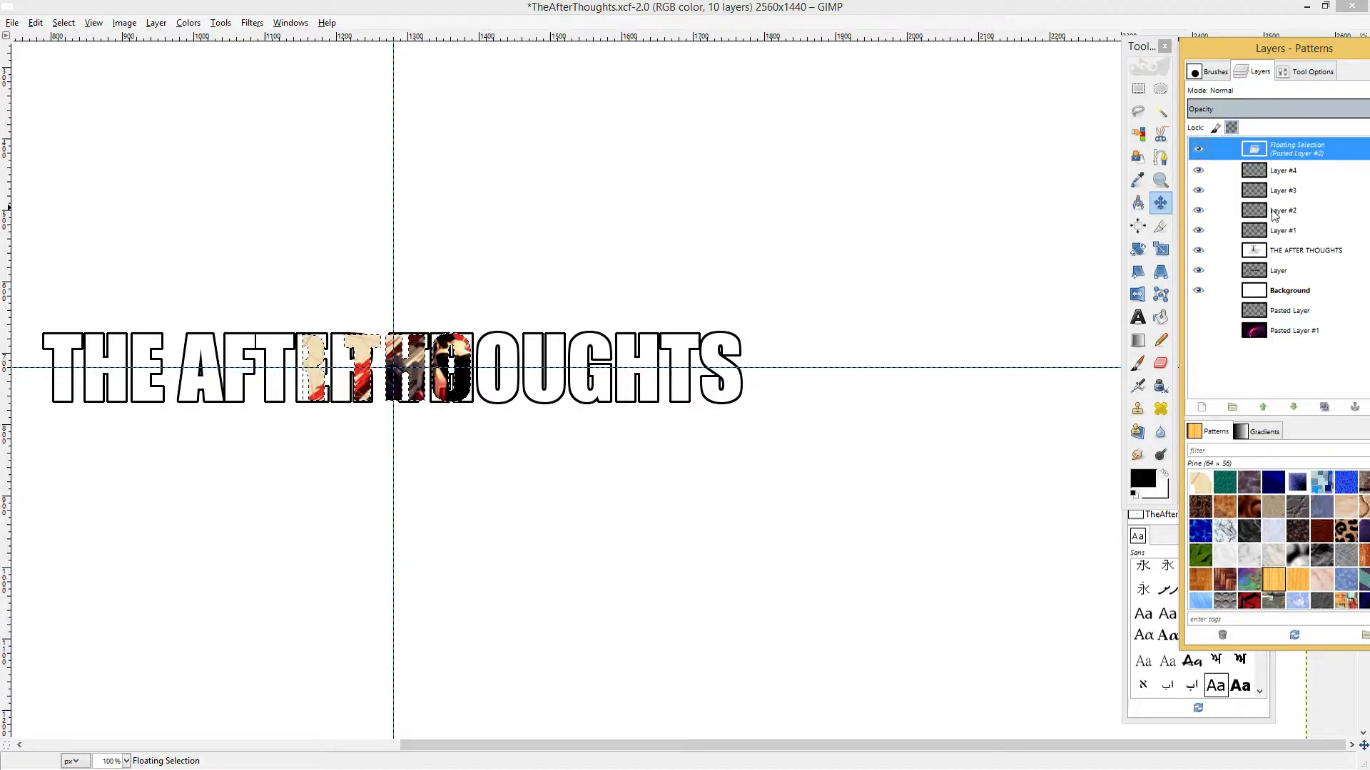
{"action": "left_click", "coordinate": [1204, 408]}
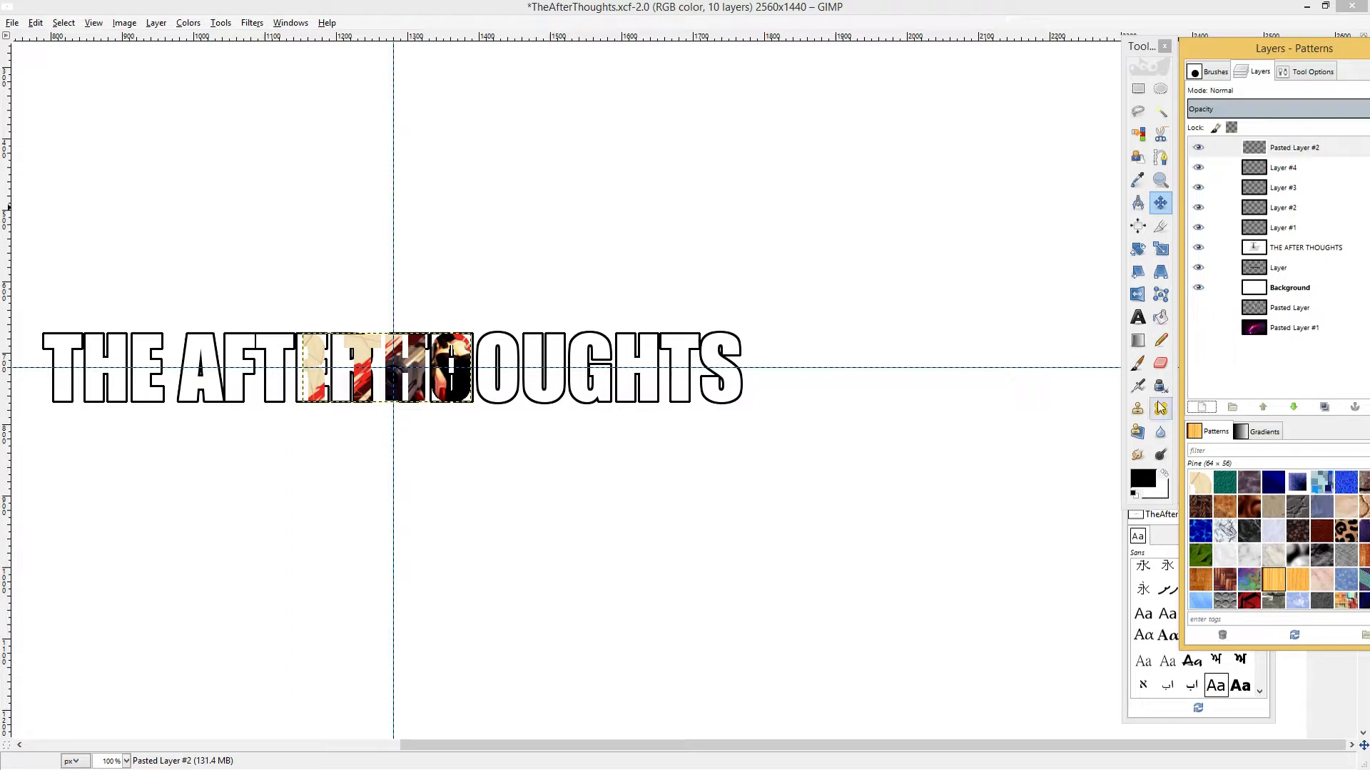
Nudge the new picture-filled letters leftward along the title until they lie over the word AFTER.
{"action": "scroll", "coordinate": [376, 393], "scroll_direction": "up", "scroll_amount": 2}
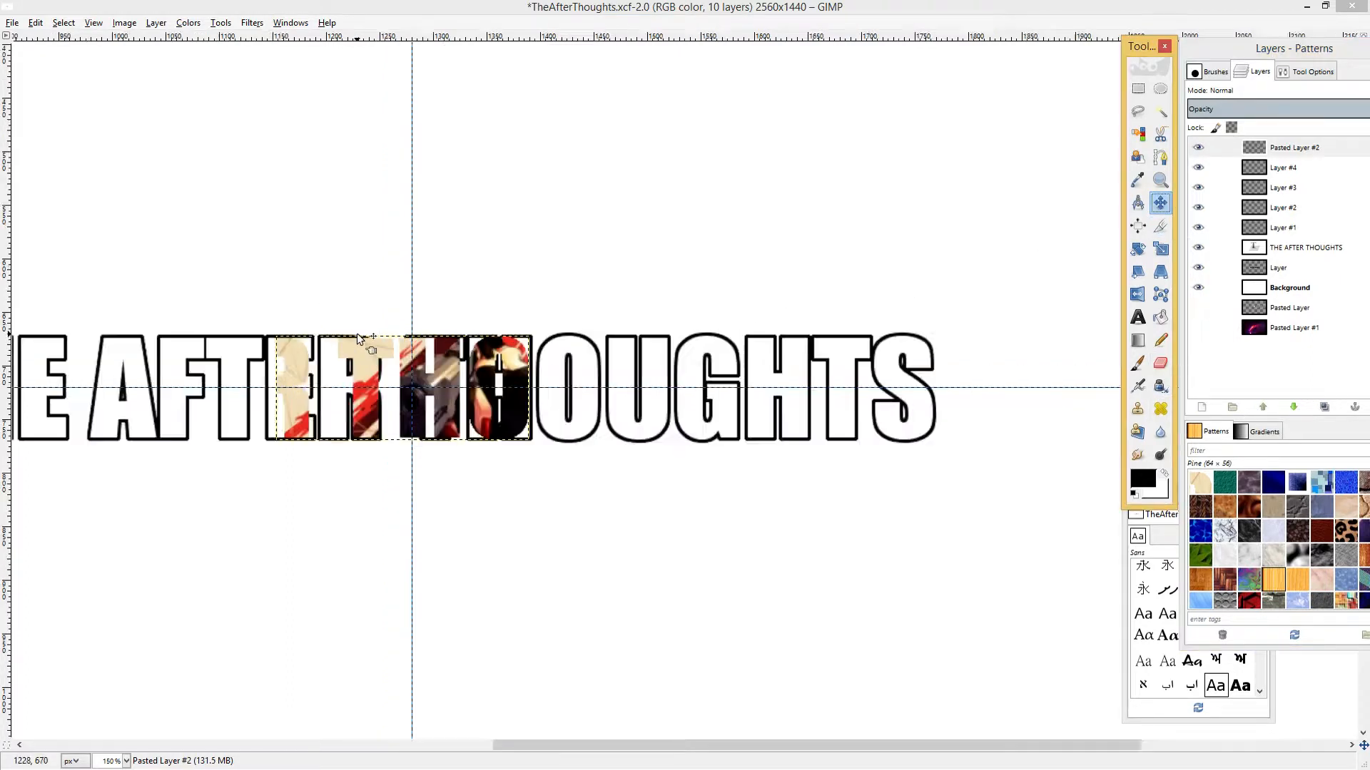
{"action": "left_click", "coordinate": [374, 388]}
{"action": "left_click", "coordinate": [374, 388]}
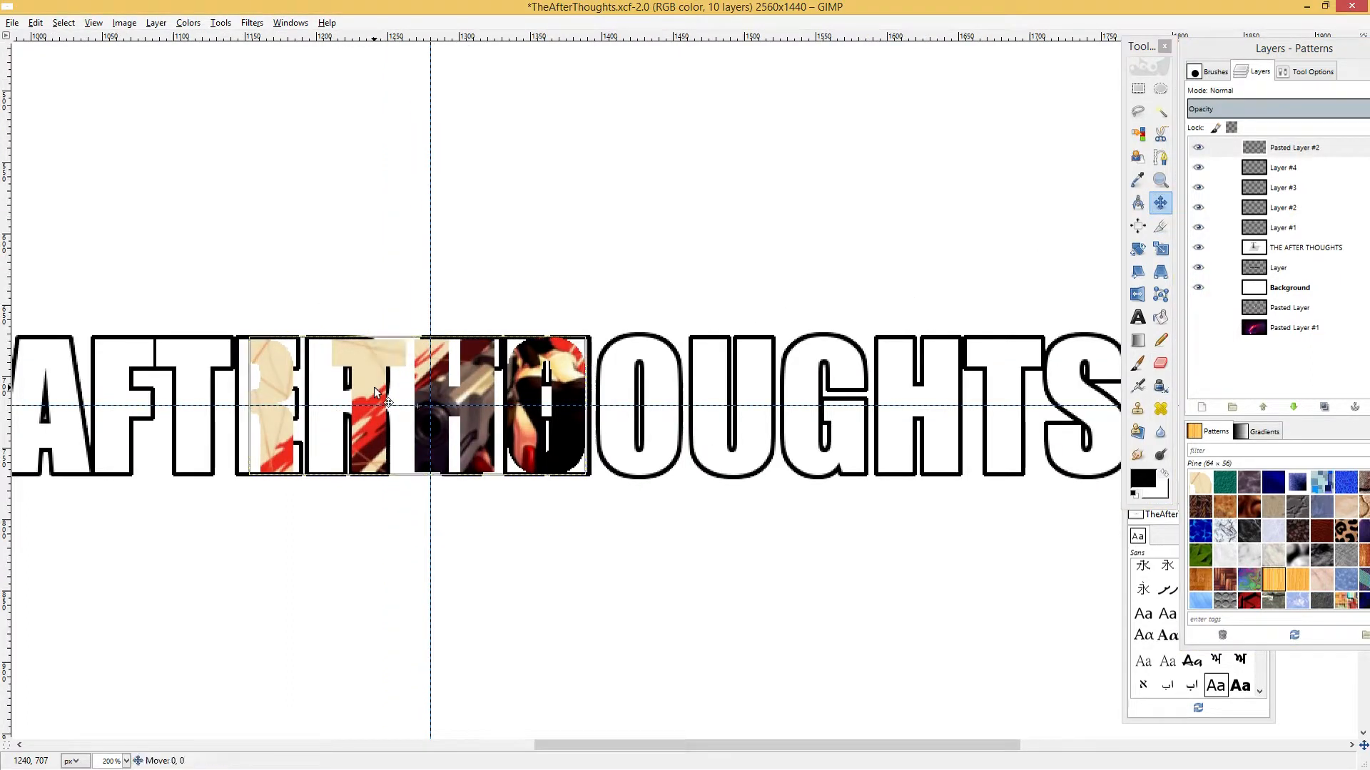
{"action": "left_click", "coordinate": [375, 388]}
{"action": "left_click", "coordinate": [1213, 147]}
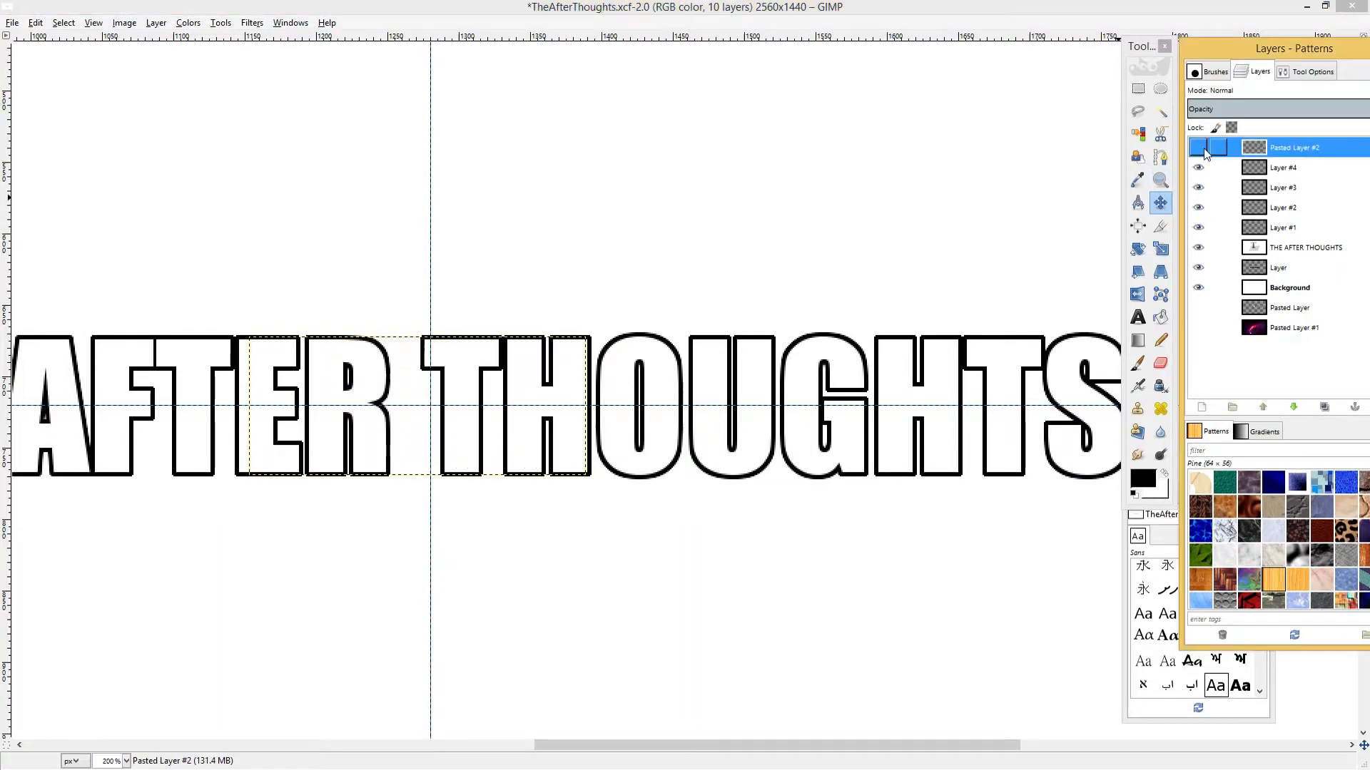
{"action": "left_click", "coordinate": [567, 379]}
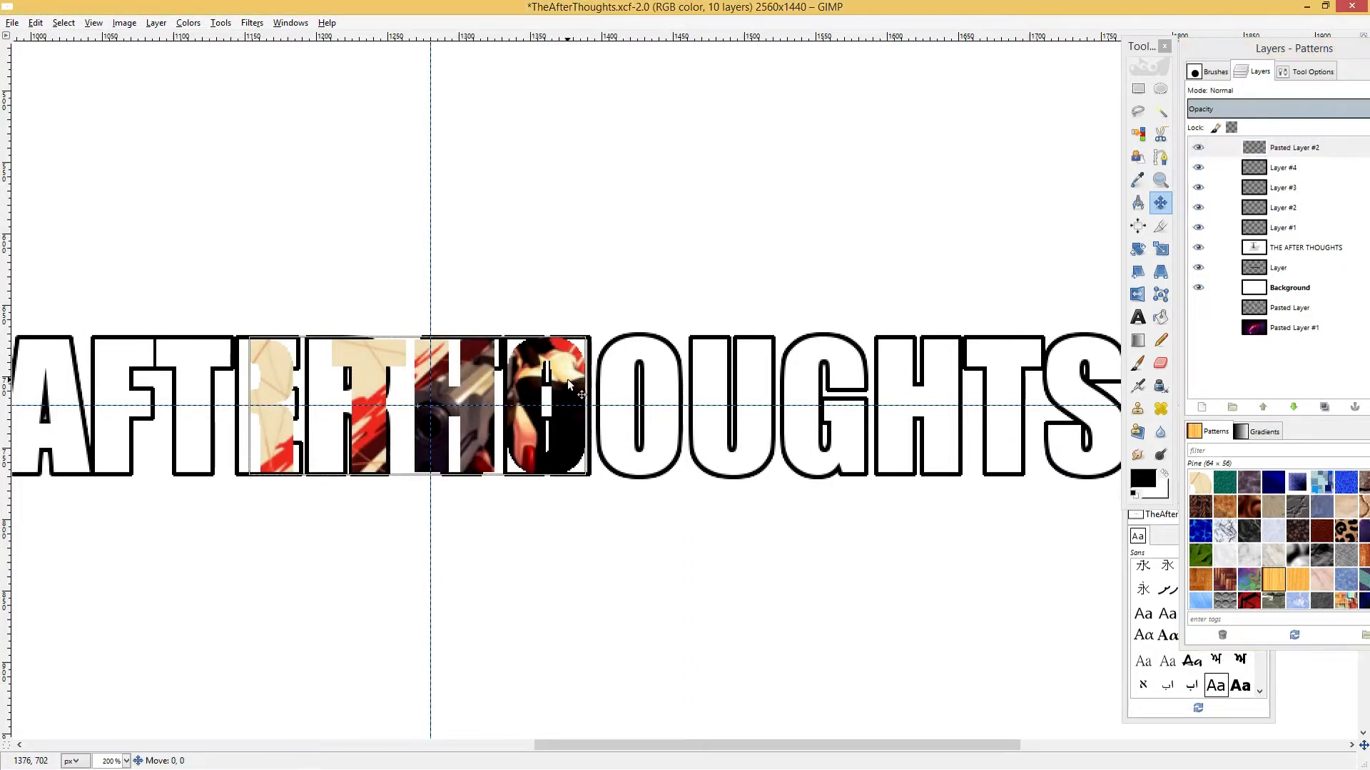
{"action": "key", "text": "Left"}
{"action": "key", "text": "Left"}
{"action": "key", "text": "Left"}
{"action": "key", "text": "Left"}
{"action": "key", "text": "Left"}
{"action": "key", "text": "Left"}
{"action": "key", "text": "Left"}
{"action": "key", "text": "Left"}
{"action": "key", "text": "Left"}
{"action": "key", "text": "Left"}
{"action": "key", "text": "Left"}
{"action": "key", "text": "Left"}
{"action": "key", "text": "Left"}
{"action": "key", "text": "Left"}
{"action": "key", "text": "Left"}
{"action": "key", "text": "Left"}
{"action": "key", "text": "Left"}
{"action": "key", "text": "Left"}
{"action": "key", "text": "Left"}
{"action": "key", "text": "Left"}
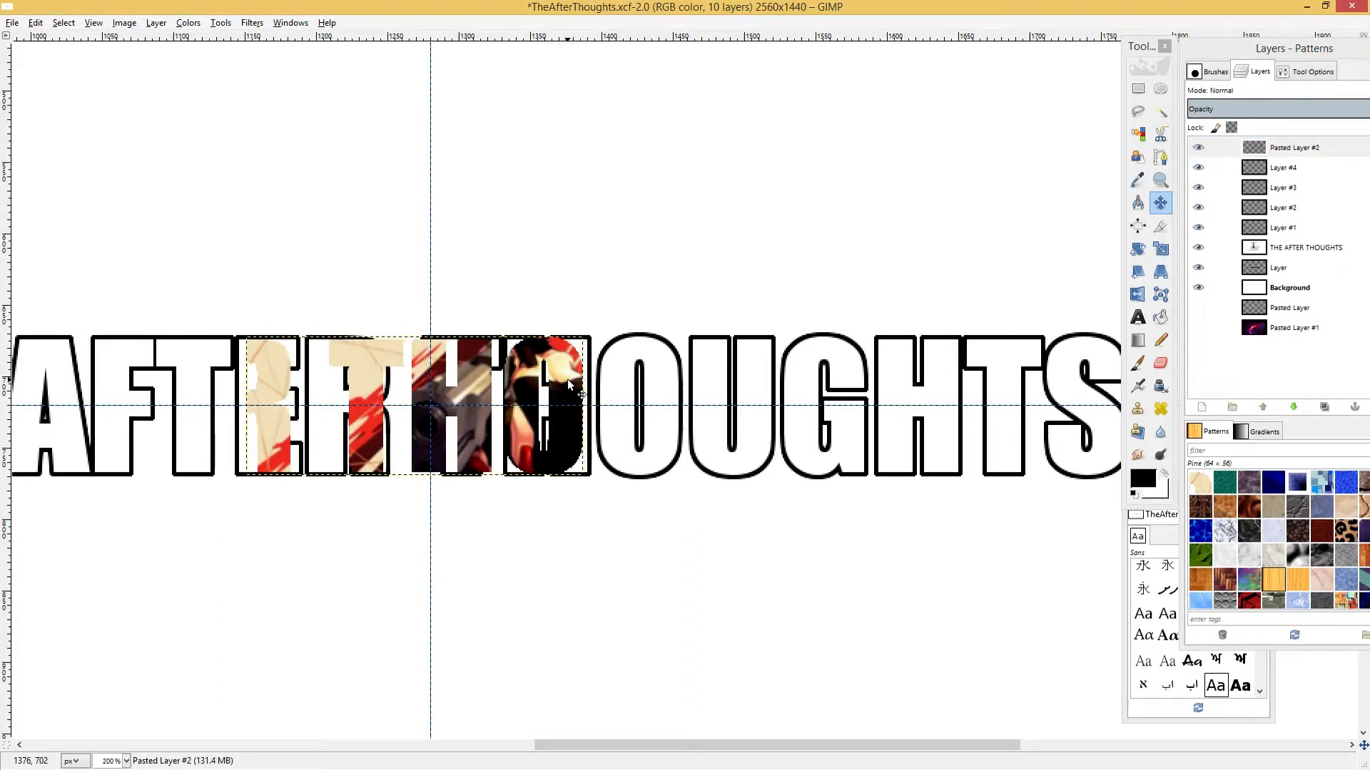
{"action": "key", "text": "Left"}
{"action": "key", "text": "Left"}
{"action": "key", "text": "Left"}
{"action": "key", "text": "Left"}
{"action": "key", "text": "Left"}
{"action": "key", "text": "Left"}
{"action": "key", "text": "Left"}
{"action": "key", "text": "Left"}
{"action": "key", "text": "Left"}
{"action": "key", "text": "Left"}
{"action": "key", "text": "Left"}
{"action": "key", "text": "Left"}
{"action": "key", "text": "Left"}
{"action": "key", "text": "Left"}
{"action": "key", "text": "Left"}
{"action": "key", "text": "Left"}
{"action": "key", "text": "Left"}
{"action": "key", "text": "Left"}
{"action": "key", "text": "Left"}
{"action": "key", "text": "Left"}
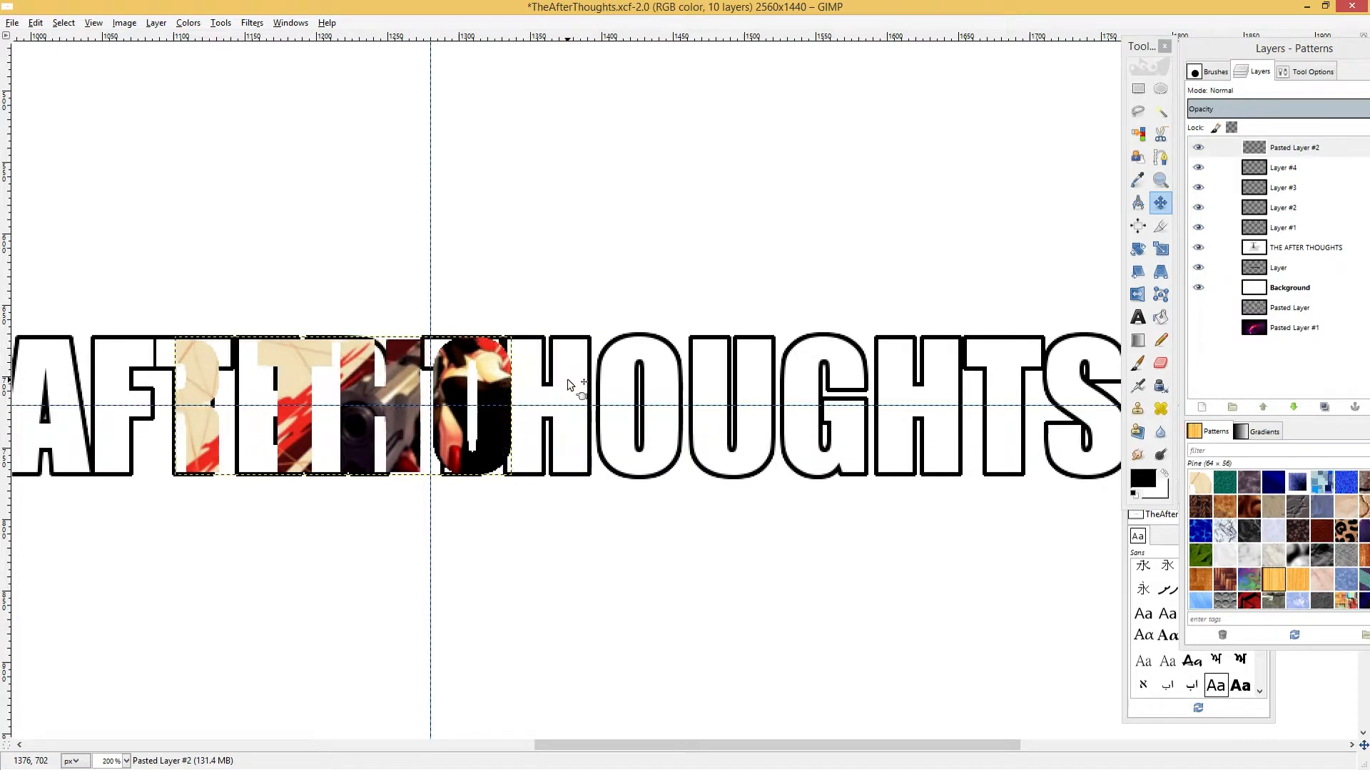
{"action": "key", "text": "Left"}
{"action": "key", "text": "Left"}
{"action": "key", "text": "Left"}
{"action": "key", "text": "Left"}
{"action": "key", "text": "Left"}
{"action": "key", "text": "Left"}
{"action": "key", "text": "Left"}
{"action": "key", "text": "Left"}
{"action": "key", "text": "Left"}
{"action": "key", "text": "Left"}
{"action": "key", "text": "Left"}
{"action": "key", "text": "Left"}
{"action": "key", "text": "Left"}
{"action": "key", "text": "Left"}
{"action": "key", "text": "Left"}
{"action": "key", "text": "Left"}
{"action": "key", "text": "Left"}
{"action": "key", "text": "Left"}
{"action": "key", "text": "Left"}
{"action": "key", "text": "Left"}
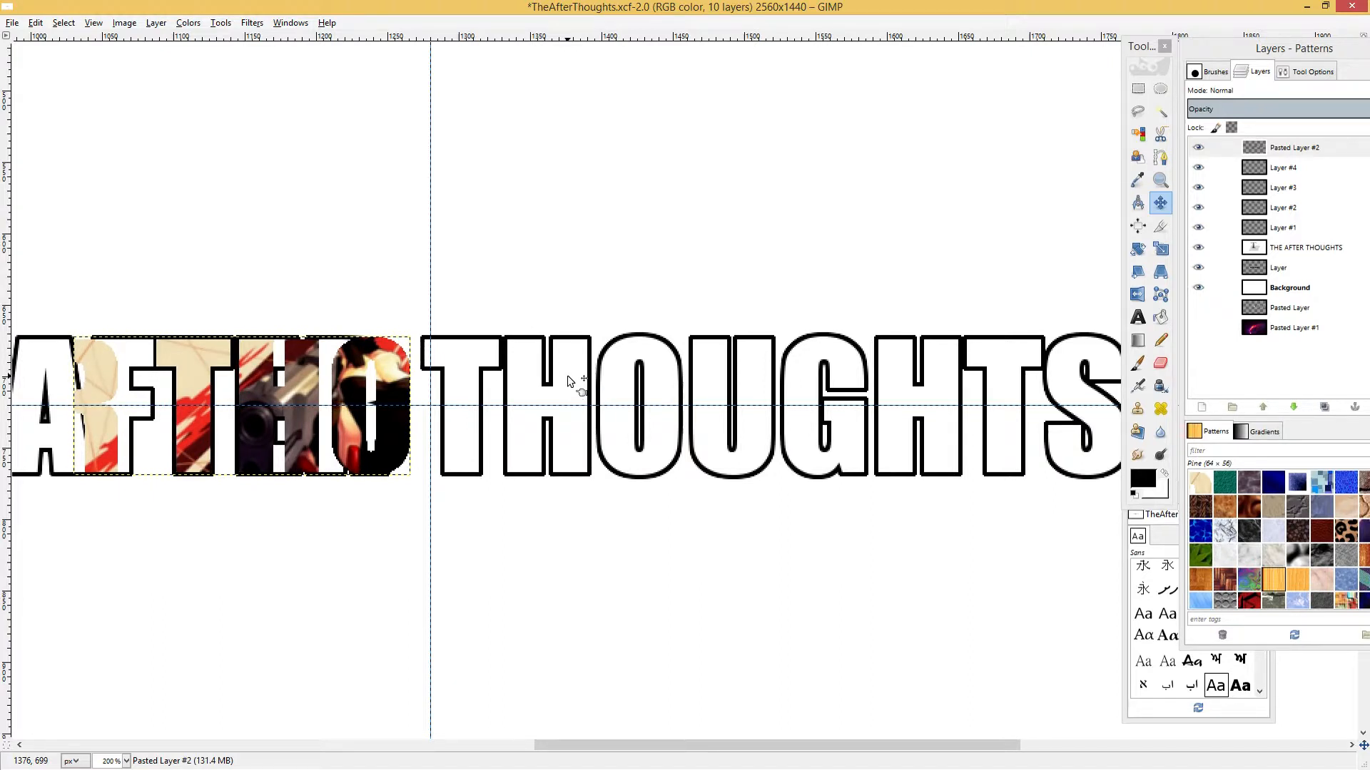
Nudge the picture-filled letters rightward along the title until they line up with the outlined R, T, H and O.
{"action": "key", "text": "Right"}
{"action": "key", "text": "Right"}
{"action": "key", "text": "Right"}
{"action": "key", "text": "Right"}
{"action": "key", "text": "Right"}
{"action": "key", "text": "Right"}
{"action": "key", "text": "Right"}
{"action": "key", "text": "Right"}
{"action": "key", "text": "Right"}
{"action": "key", "text": "Right"}
{"action": "key", "text": "Right"}
{"action": "key", "text": "Right"}
{"action": "key", "text": "Right"}
{"action": "key", "text": "Right"}
{"action": "key", "text": "Right"}
{"action": "key", "text": "Right"}
{"action": "key", "text": "Right"}
{"action": "key", "text": "Right"}
{"action": "key", "text": "Right"}
{"action": "key", "text": "Right"}
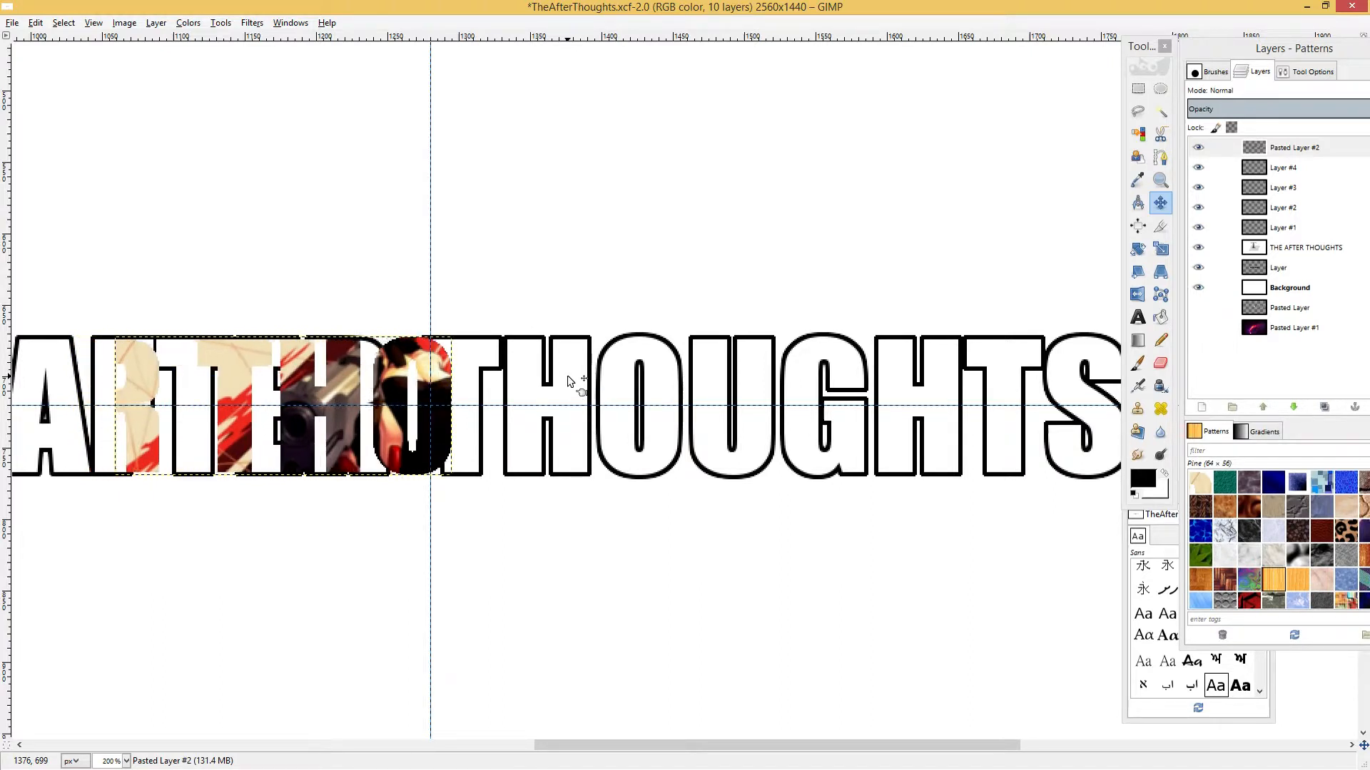
{"action": "key", "text": "Right"}
{"action": "key", "text": "Right"}
{"action": "key", "text": "Right"}
{"action": "key", "text": "Right"}
{"action": "key", "text": "Right"}
{"action": "key", "text": "Right"}
{"action": "key", "text": "Right"}
{"action": "key", "text": "Right"}
{"action": "key", "text": "Right"}
{"action": "key", "text": "Right"}
{"action": "key", "text": "Right"}
{"action": "key", "text": "Right"}
{"action": "key", "text": "Right"}
{"action": "key", "text": "Right"}
{"action": "key", "text": "Right"}
{"action": "key", "text": "Right"}
{"action": "key", "text": "Right"}
{"action": "key", "text": "Right"}
{"action": "key", "text": "Right"}
{"action": "key", "text": "Right"}
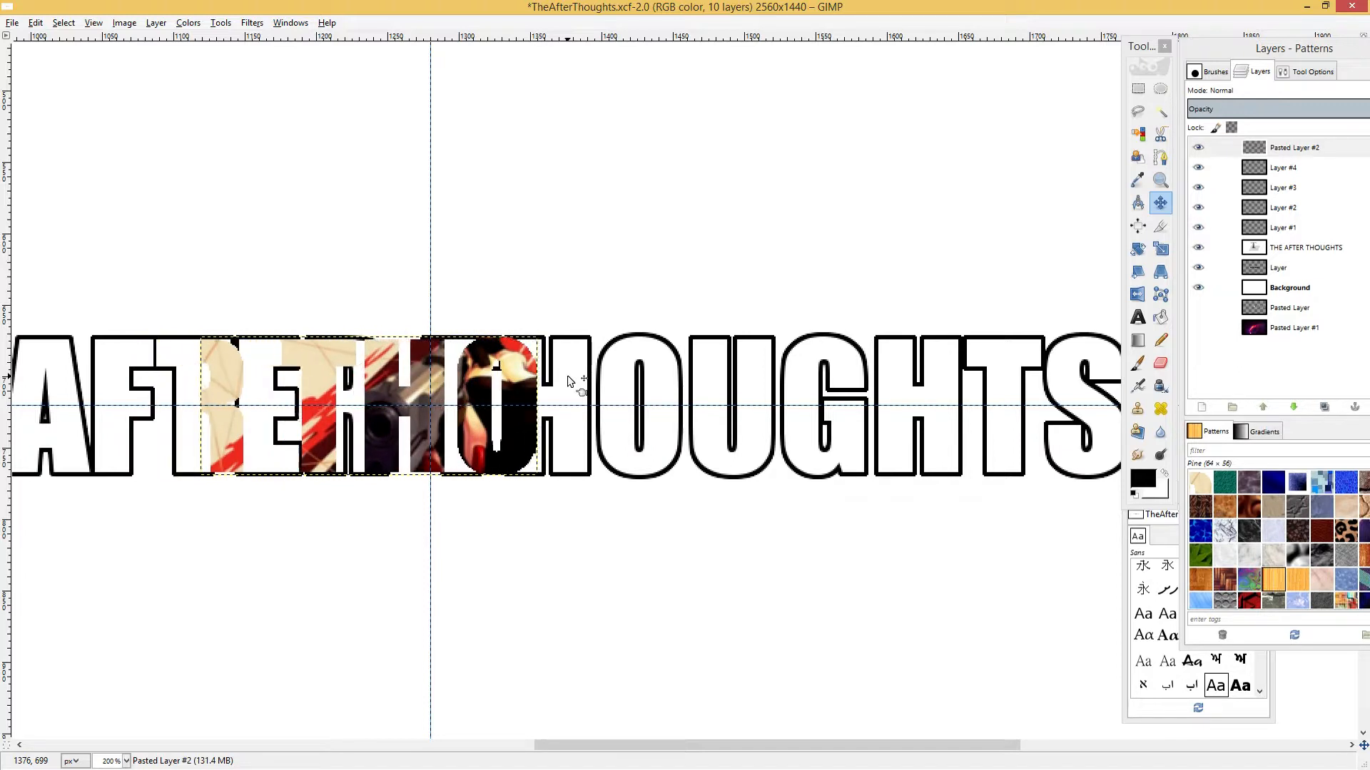
{"action": "key", "text": "Right"}
{"action": "key", "text": "Right"}
{"action": "key", "text": "Right"}
{"action": "key", "text": "Right"}
{"action": "key", "text": "Right"}
{"action": "key", "text": "Right"}
{"action": "key", "text": "Right"}
{"action": "key", "text": "Right"}
{"action": "key", "text": "Right"}
{"action": "key", "text": "Right"}
{"action": "key", "text": "Right"}
{"action": "key", "text": "Right"}
{"action": "key", "text": "Right"}
{"action": "key", "text": "Right"}
{"action": "key", "text": "Right"}
{"action": "key", "text": "Right"}
{"action": "key", "text": "Right"}
{"action": "key", "text": "Right"}
{"action": "key", "text": "Right"}
{"action": "key", "text": "Right"}
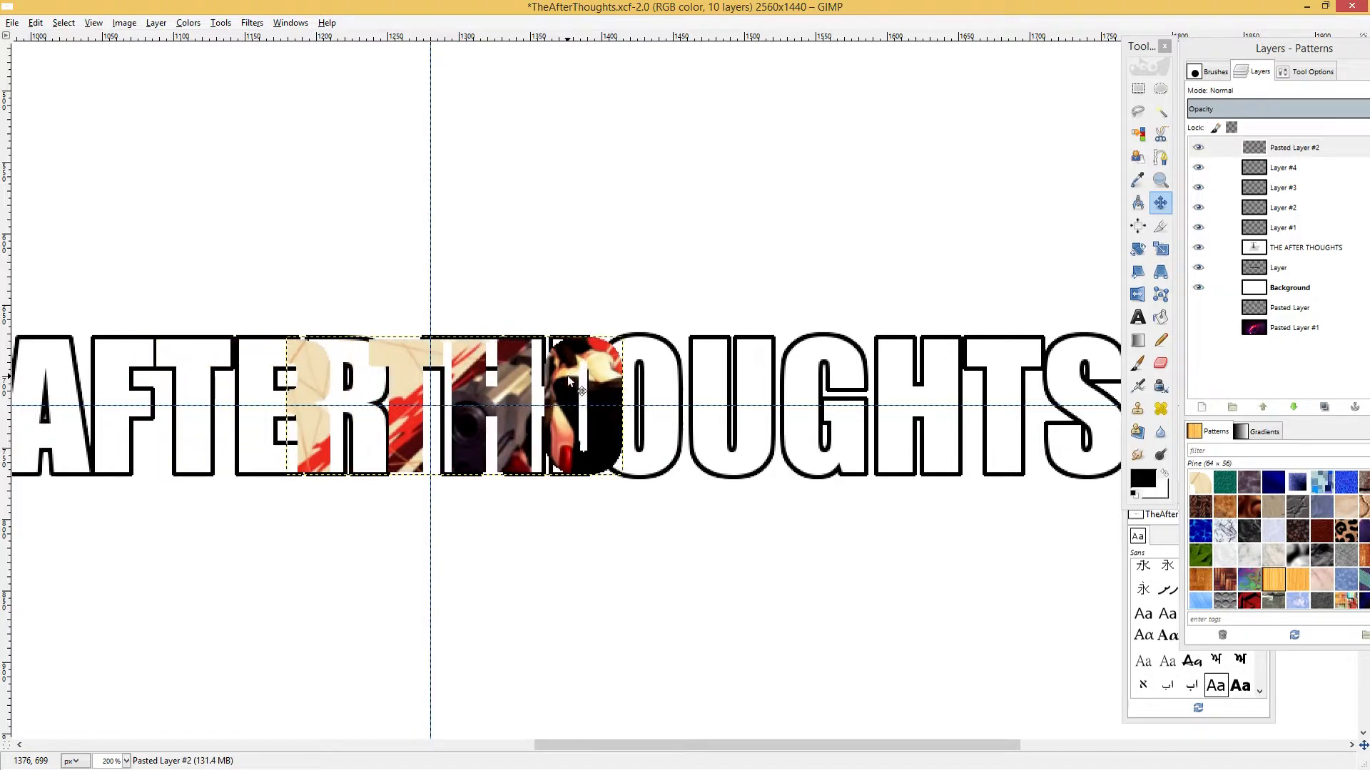
{"action": "key", "text": "Right"}
{"action": "key", "text": "Right"}
{"action": "key", "text": "Right"}
{"action": "key", "text": "Right"}
{"action": "key", "text": "Right"}
{"action": "key", "text": "Right"}
{"action": "key", "text": "Right"}
{"action": "key", "text": "Right"}
{"action": "key", "text": "Right"}
{"action": "key", "text": "Right"}
{"action": "key", "text": "Right"}
{"action": "key", "text": "Right"}
{"action": "key", "text": "Right"}
{"action": "key", "text": "Right"}
{"action": "key", "text": "Right"}
{"action": "key", "text": "Right"}
{"action": "key", "text": "Right"}
{"action": "key", "text": "Right"}
{"action": "key", "text": "Right"}
{"action": "key", "text": "Right"}
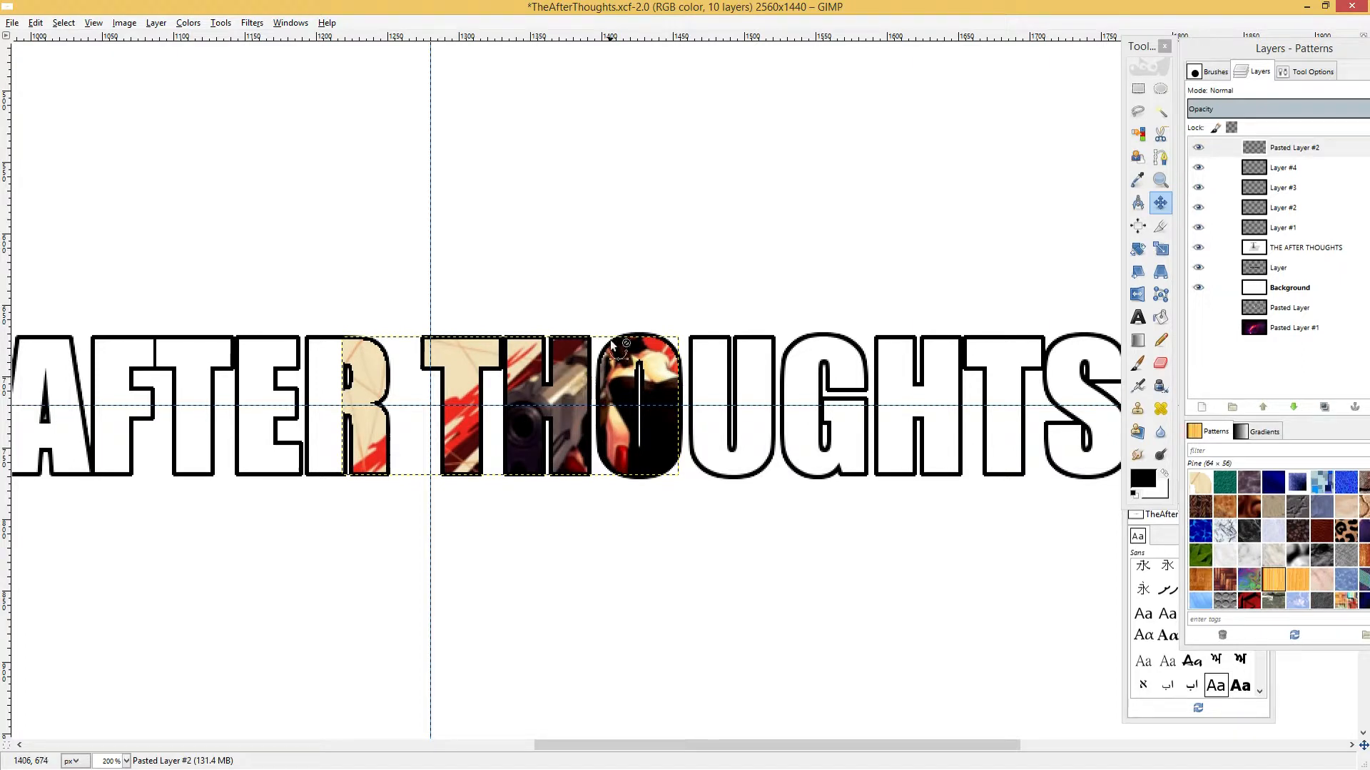
{"action": "scroll", "coordinate": [716, 435], "scroll_direction": "down", "scroll_amount": 2}
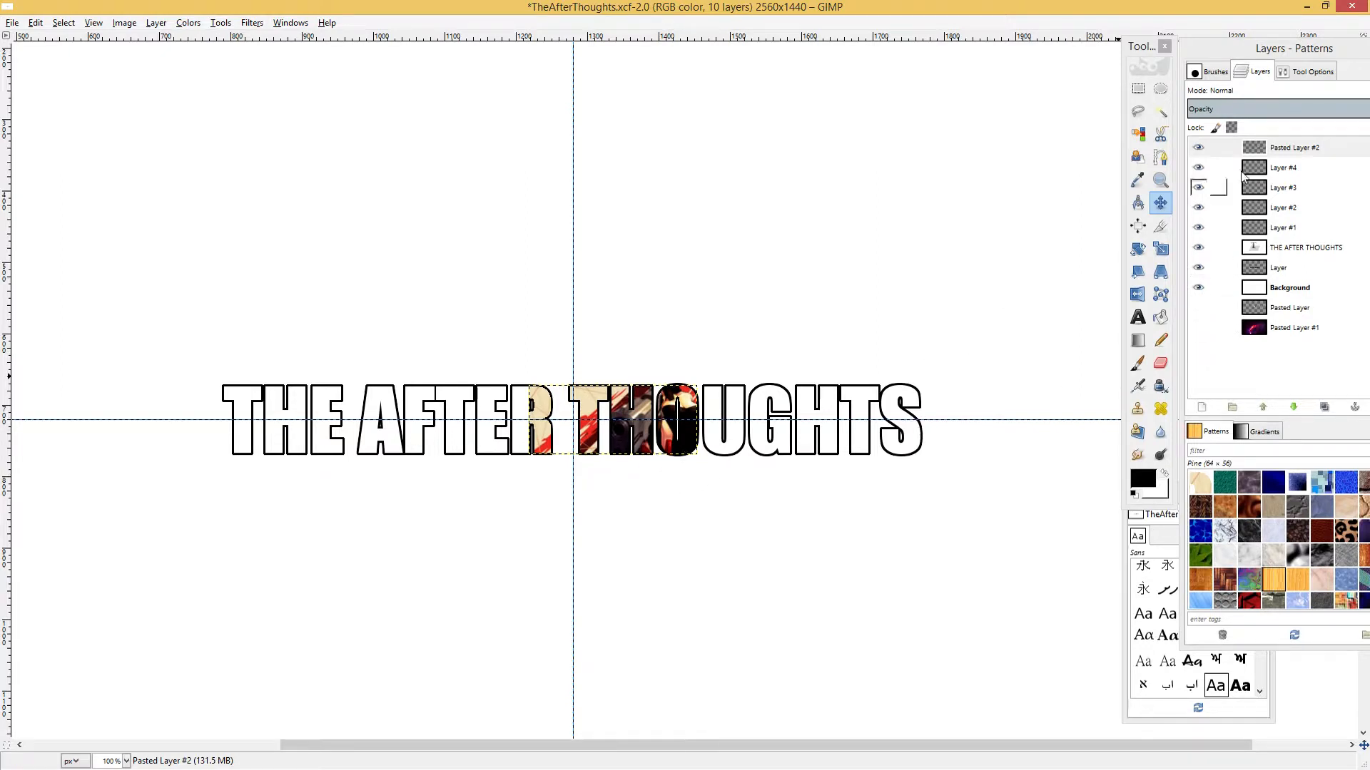
Select the letter shapes of the THE AFTER THOUGHTS text layer with Alpha to Selection.
{"action": "left_click", "coordinate": [1140, 88]}
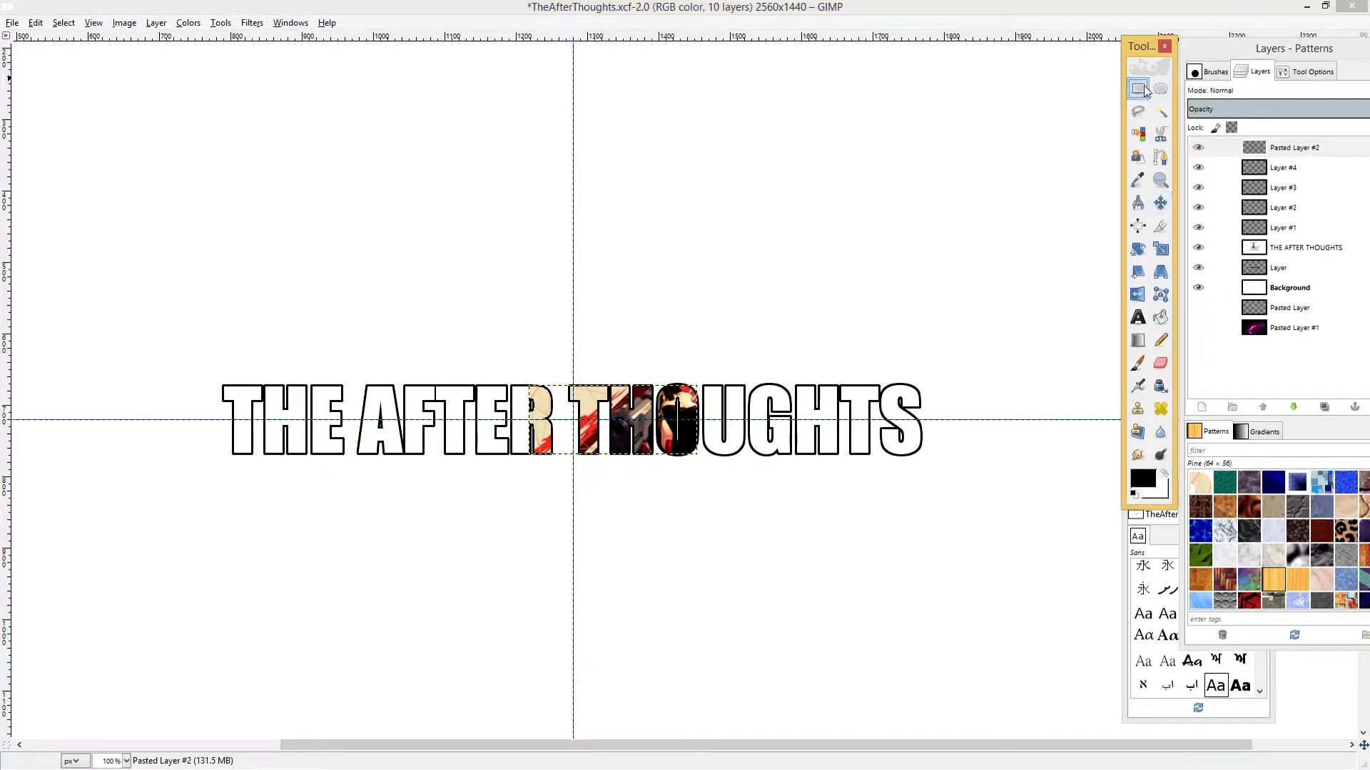
{"action": "left_click", "coordinate": [1283, 232]}
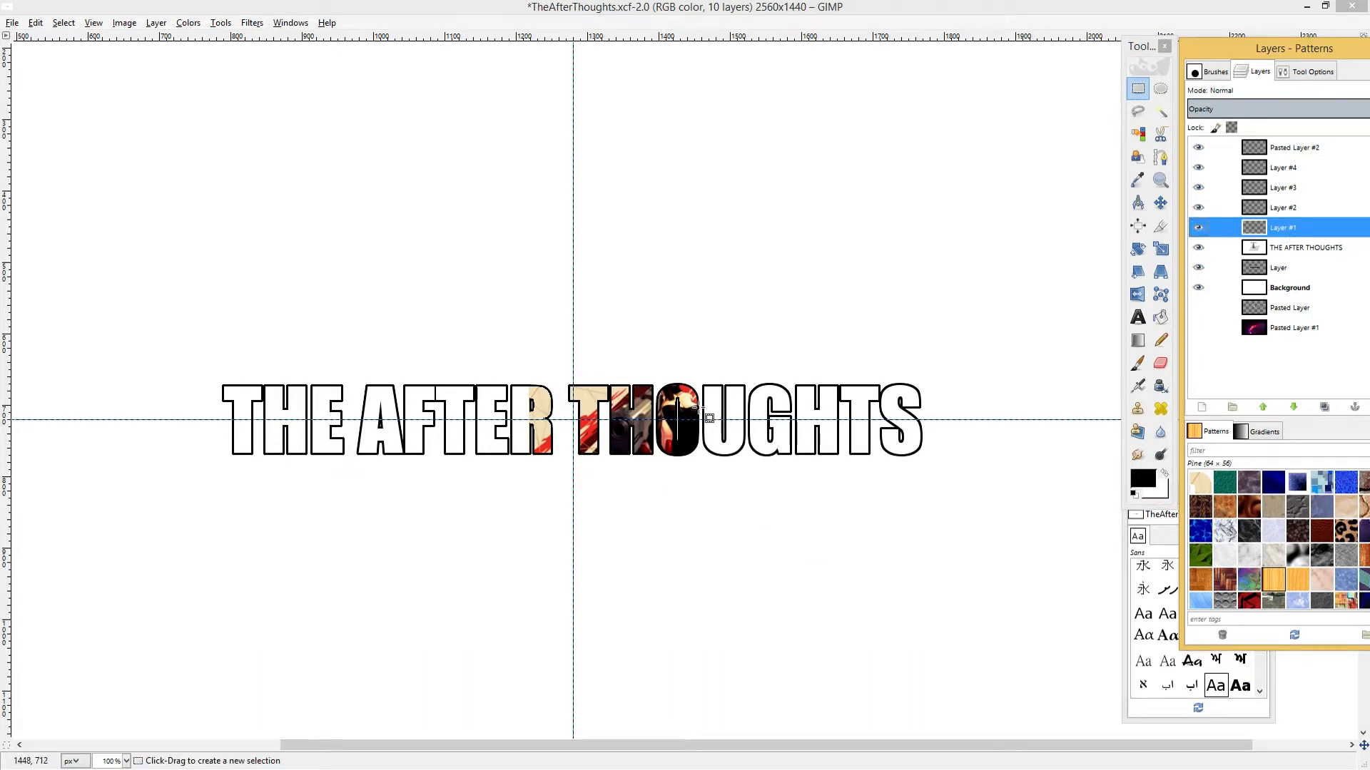
{"action": "scroll", "coordinate": [707, 443], "scroll_direction": "up", "scroll_amount": 2}
{"action": "scroll", "coordinate": [706, 444], "scroll_direction": "down", "scroll_amount": 1}
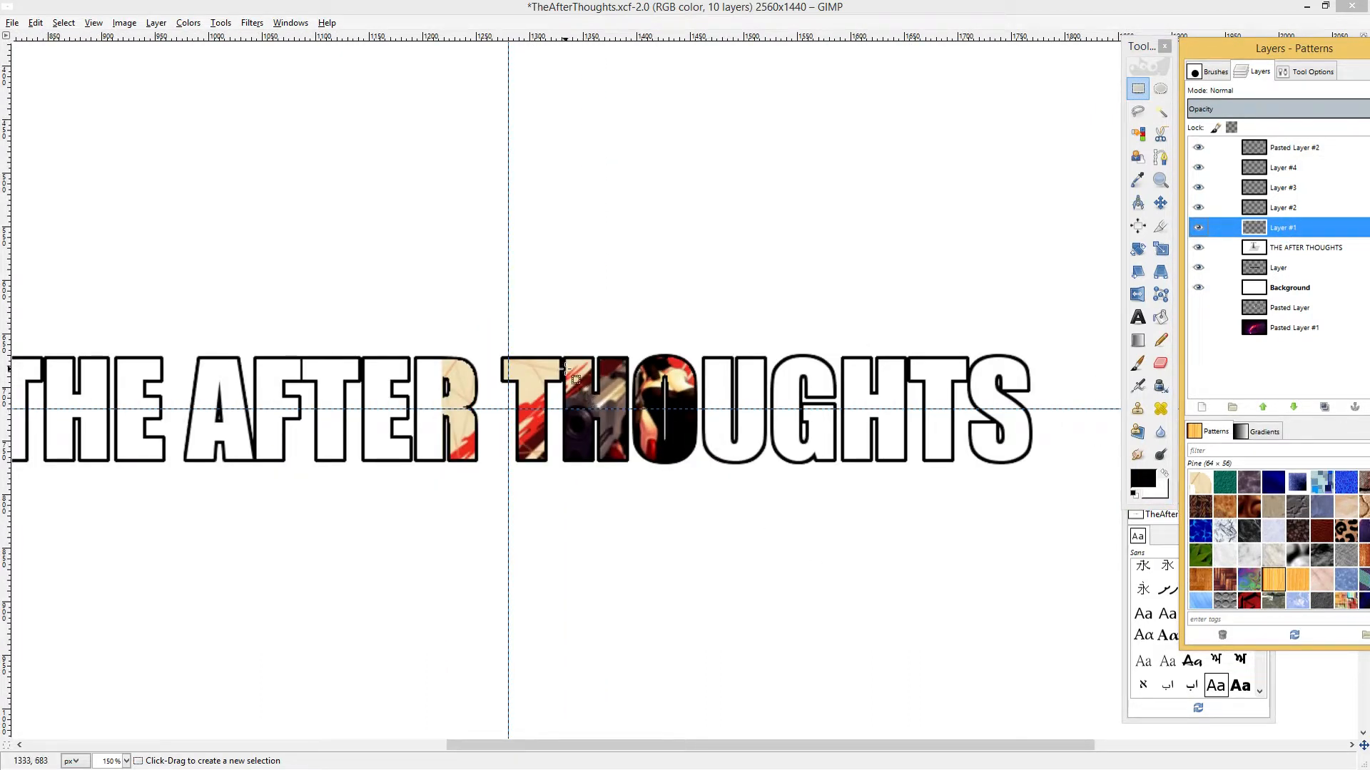
{"action": "right_click", "coordinate": [1300, 247]}
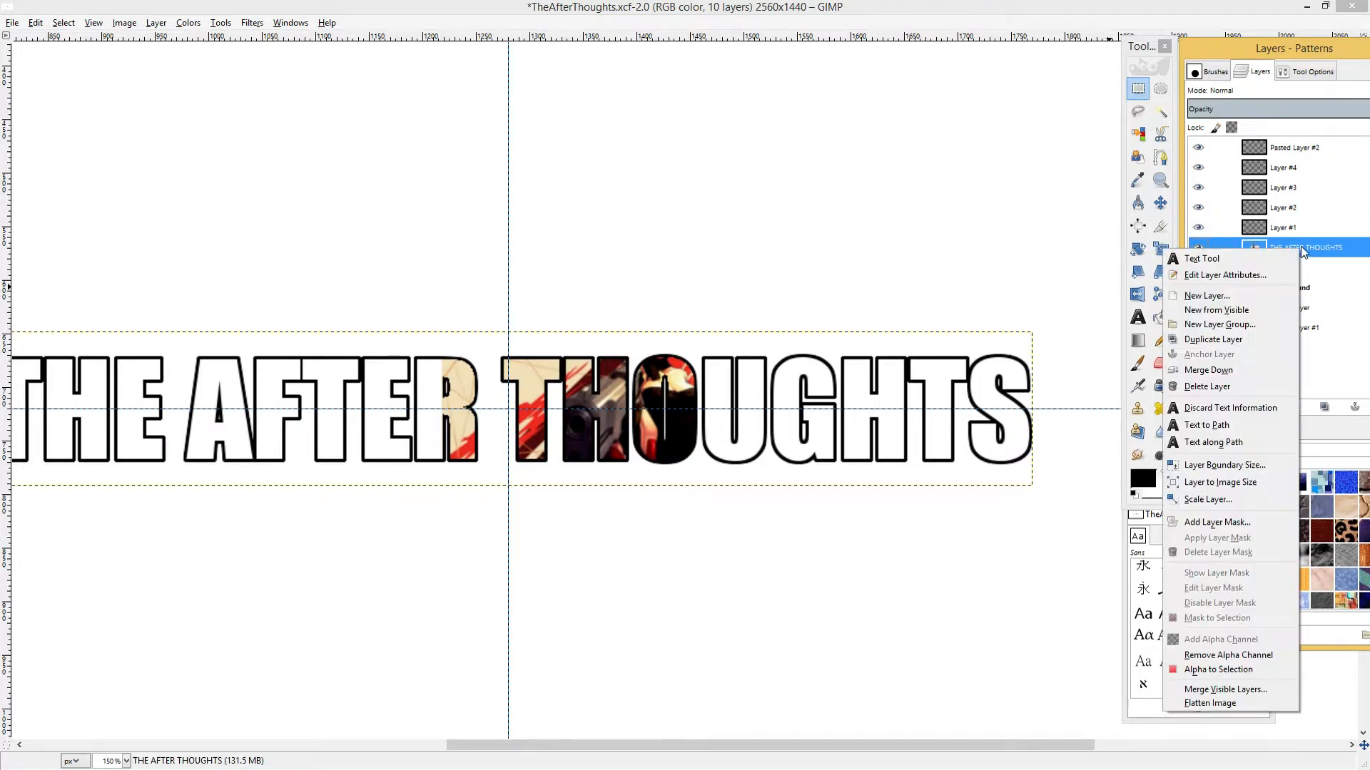
{"action": "left_click", "coordinate": [1218, 671]}
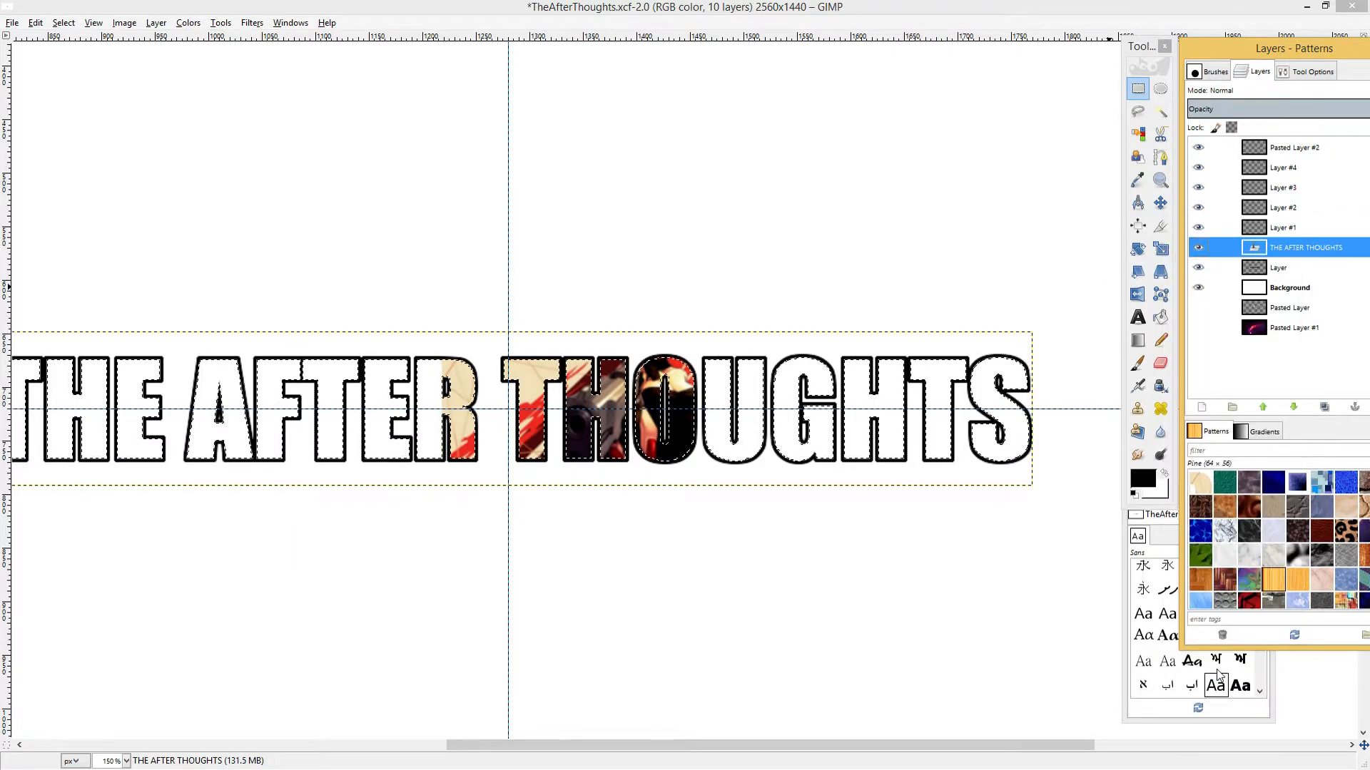
Open the Shrink Selection settings, dismiss them unapplied and clear the selection around the title's letters.
{"action": "left_click", "coordinate": [64, 23]}
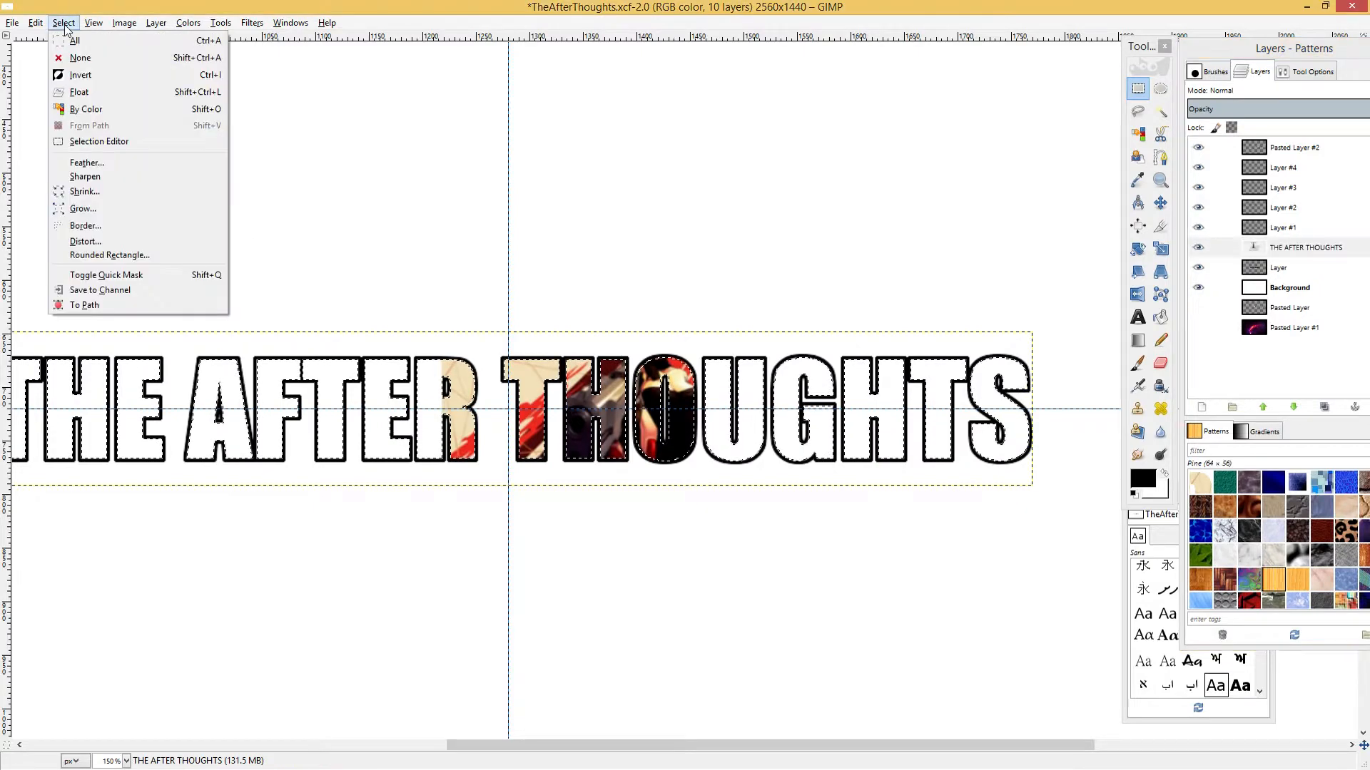
{"action": "left_click", "coordinate": [84, 192]}
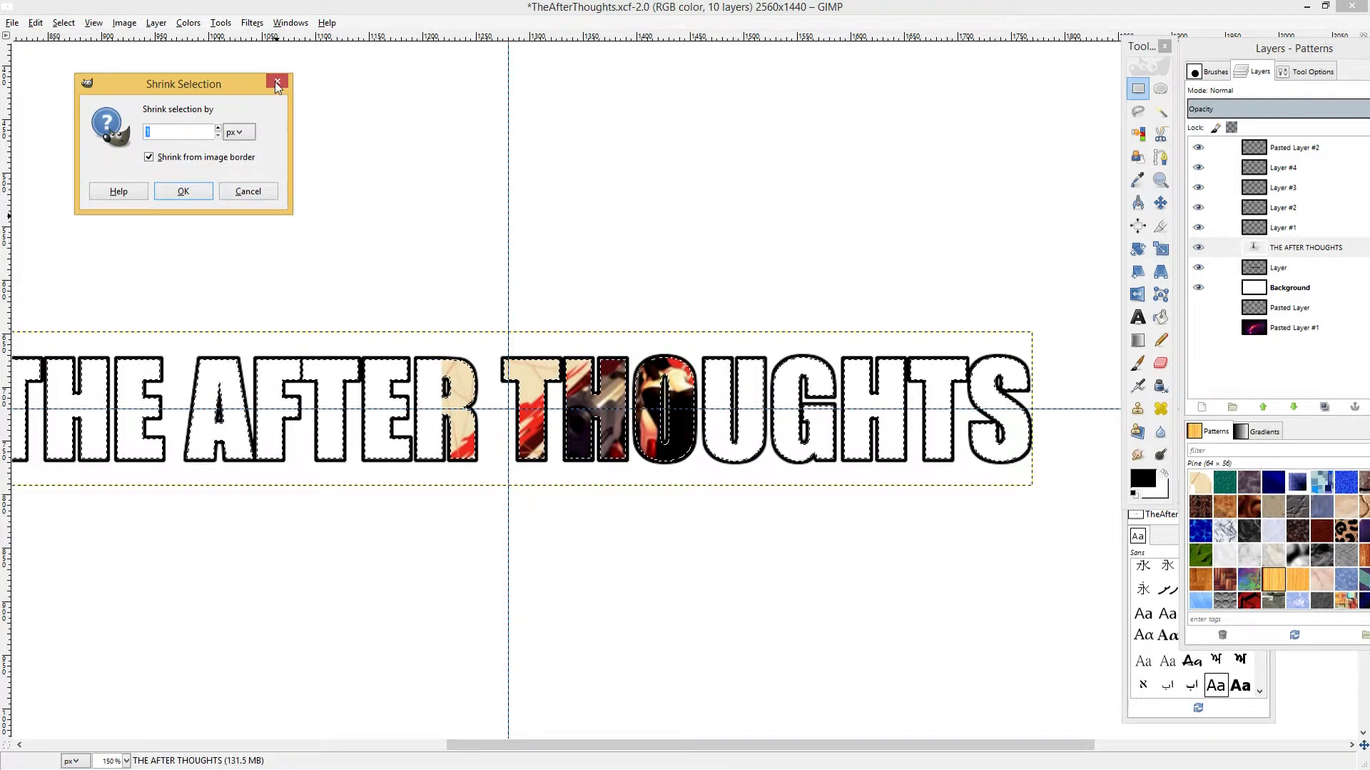
{"action": "left_click", "coordinate": [271, 194]}
{"action": "left_click", "coordinate": [271, 194]}
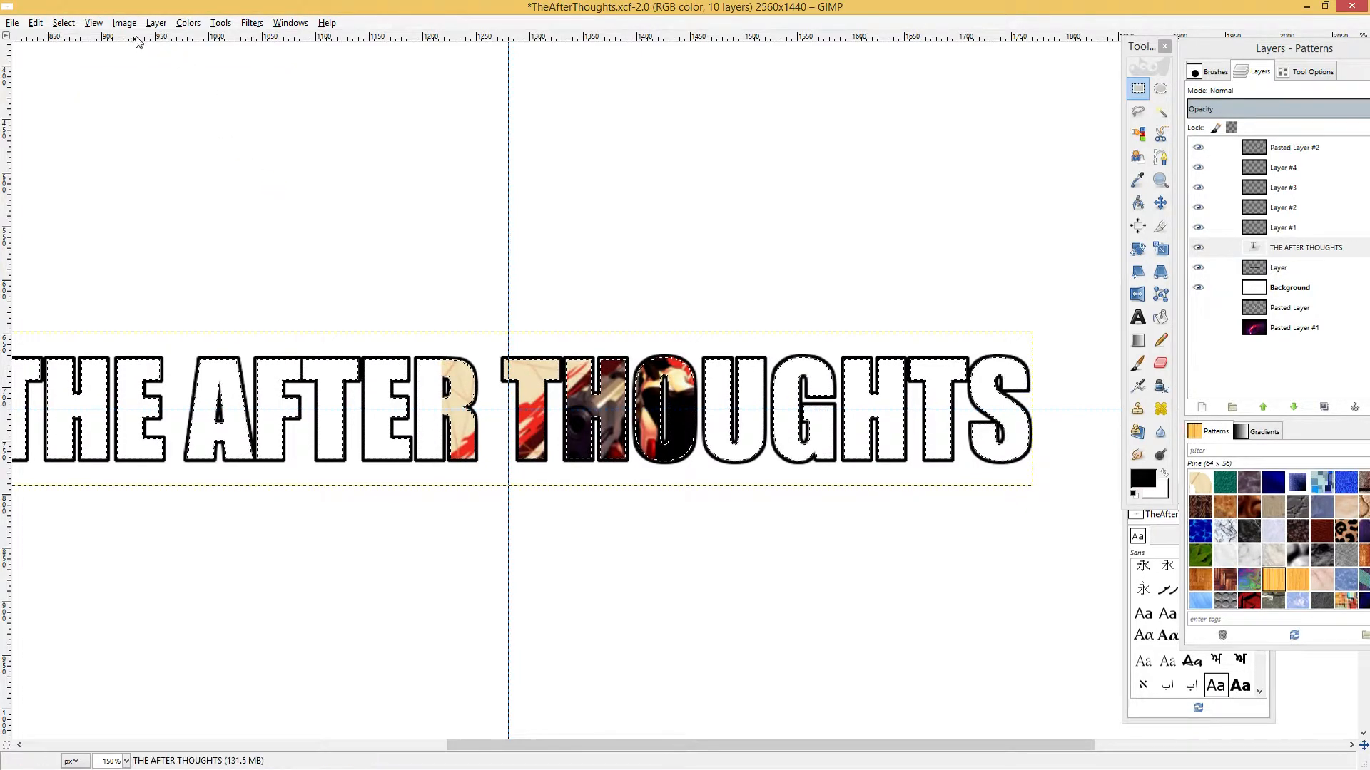
{"action": "left_click", "coordinate": [63, 24]}
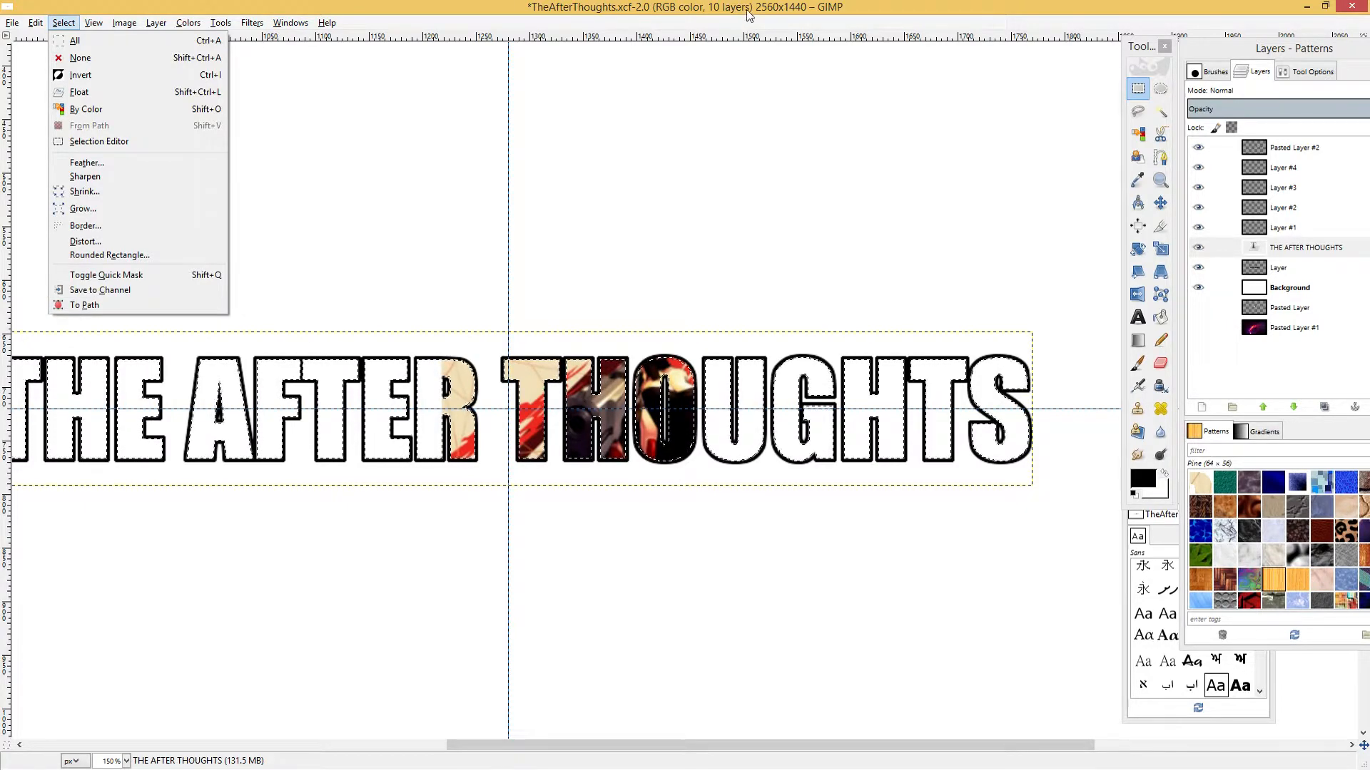
{"action": "left_click", "coordinate": [1291, 251]}
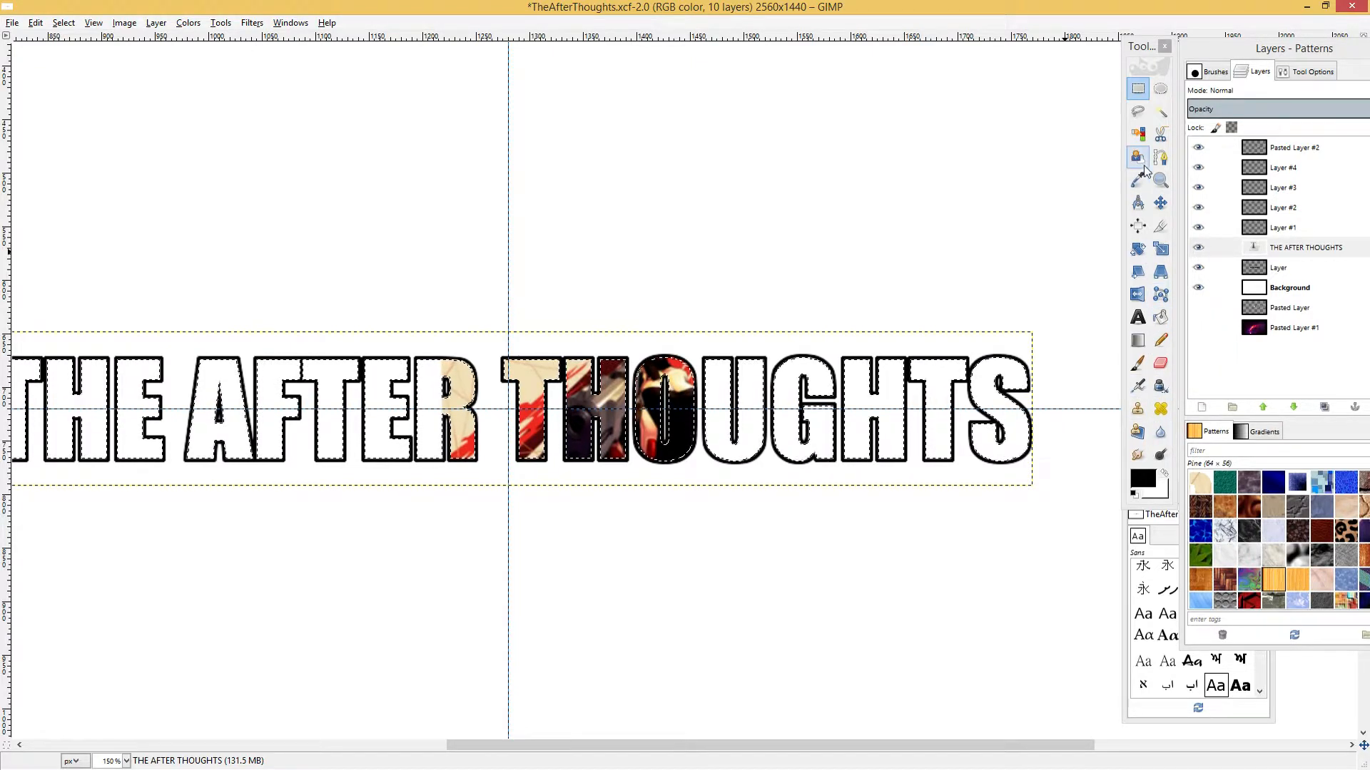
{"action": "left_click", "coordinate": [1139, 93]}
{"action": "left_click", "coordinate": [987, 139]}
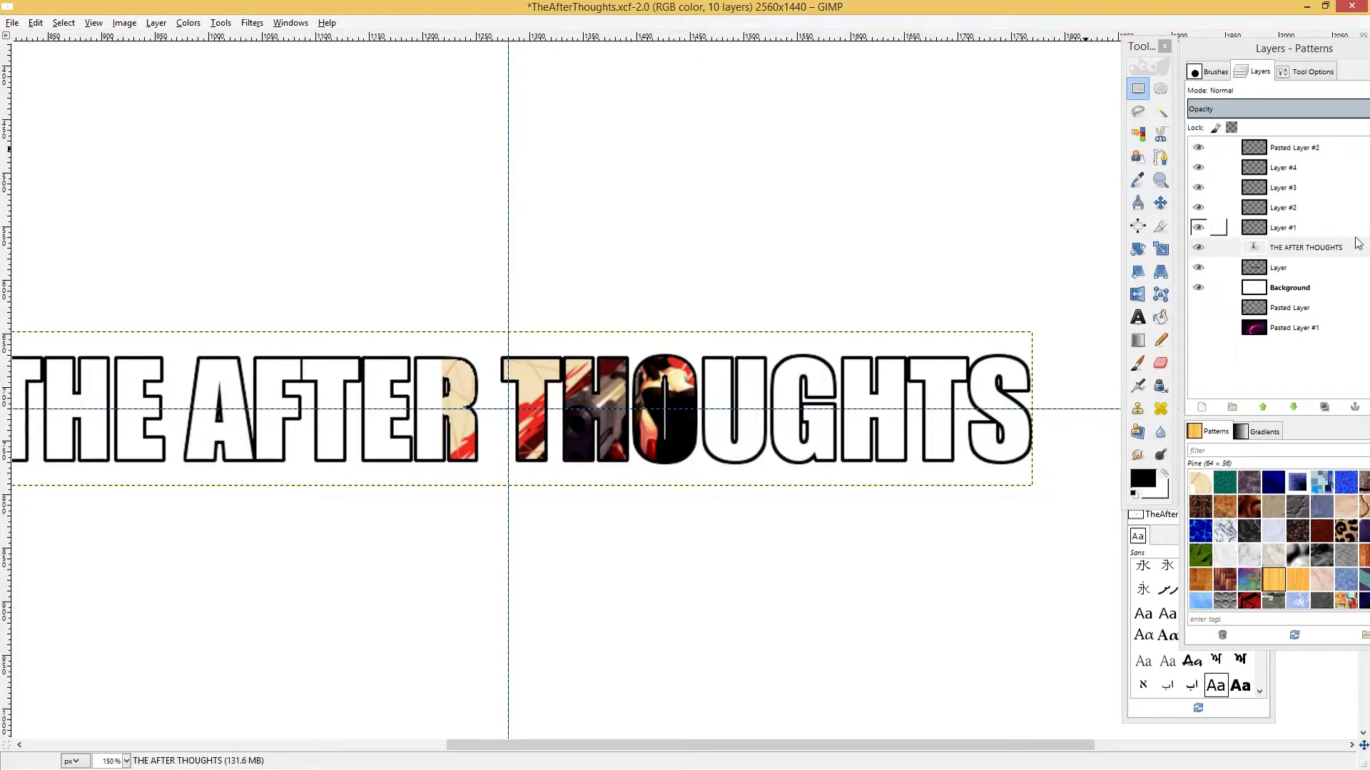
On the THE AFTER THOUGHTS text layer, select the letters F, T, E and R of AFTER with the Fuzzy Select tool.
{"action": "left_click", "coordinate": [1297, 288]}
{"action": "left_click", "coordinate": [1304, 250]}
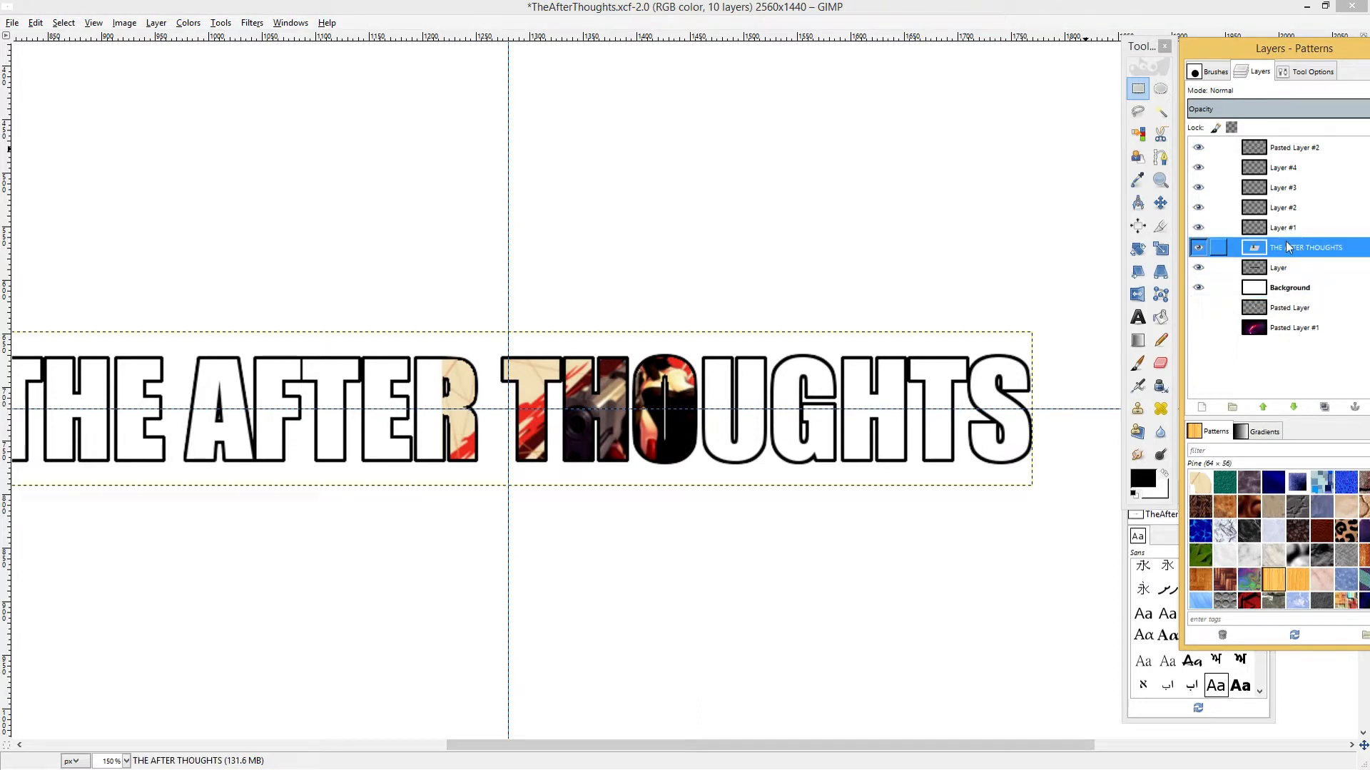
{"action": "left_click", "coordinate": [1160, 203]}
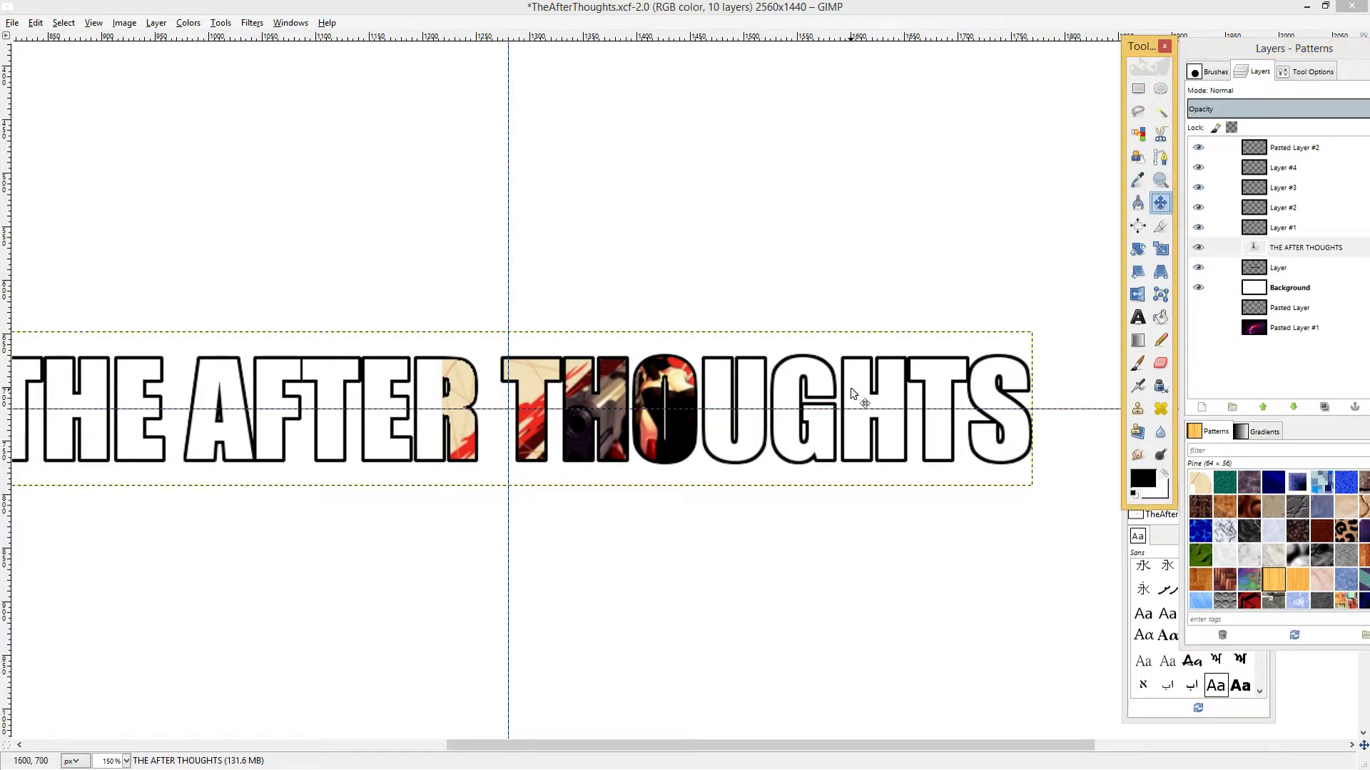
{"action": "left_click", "coordinate": [1160, 112]}
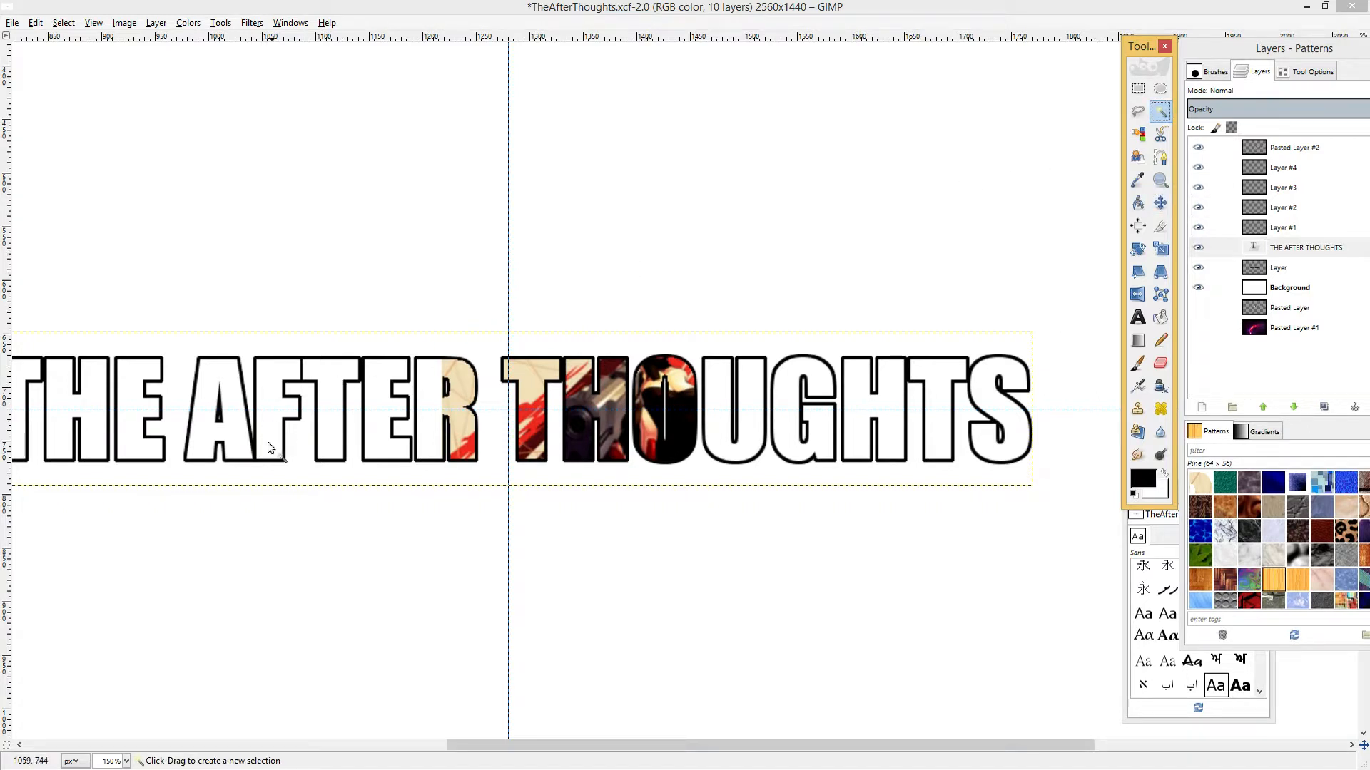
{"action": "scroll", "coordinate": [695, 739], "scroll_direction": "left", "scroll_amount": 1}
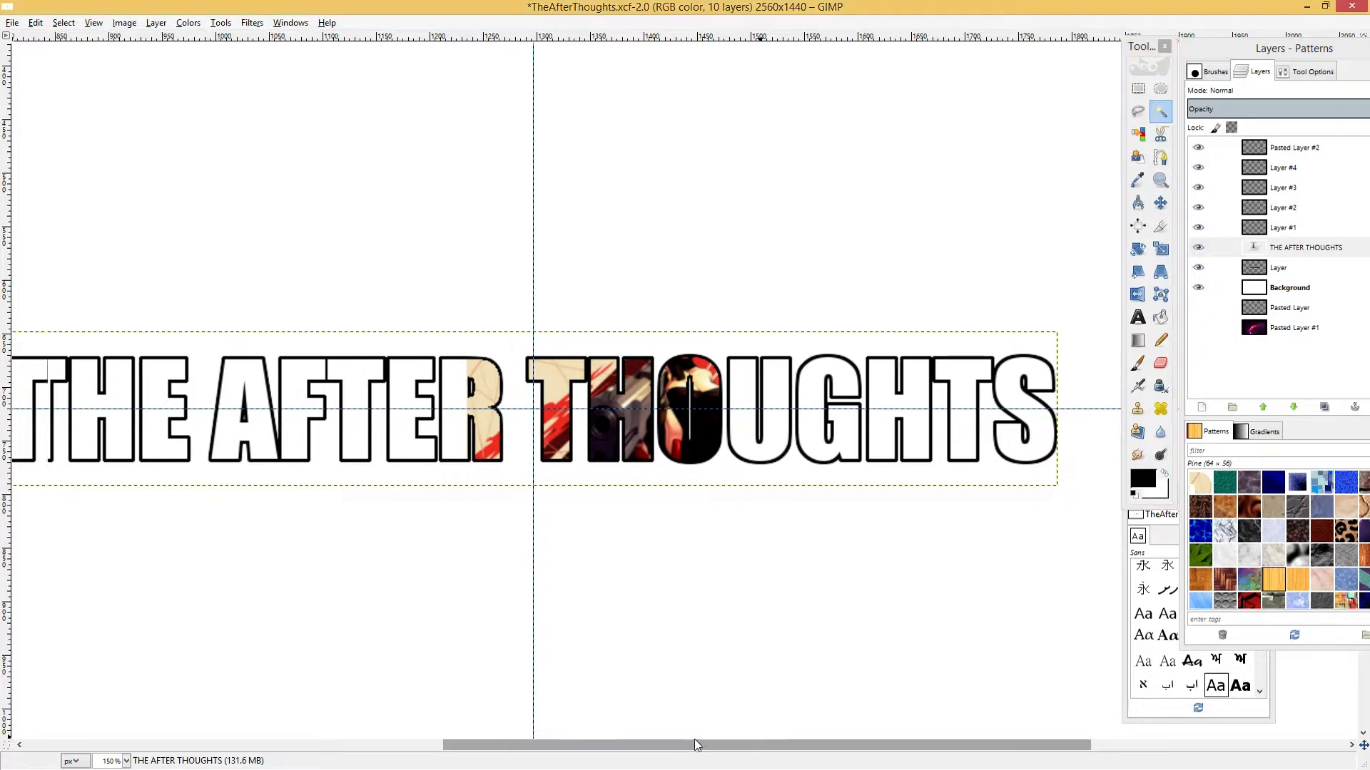
{"action": "scroll", "coordinate": [695, 741], "scroll_direction": "left", "scroll_amount": 10}
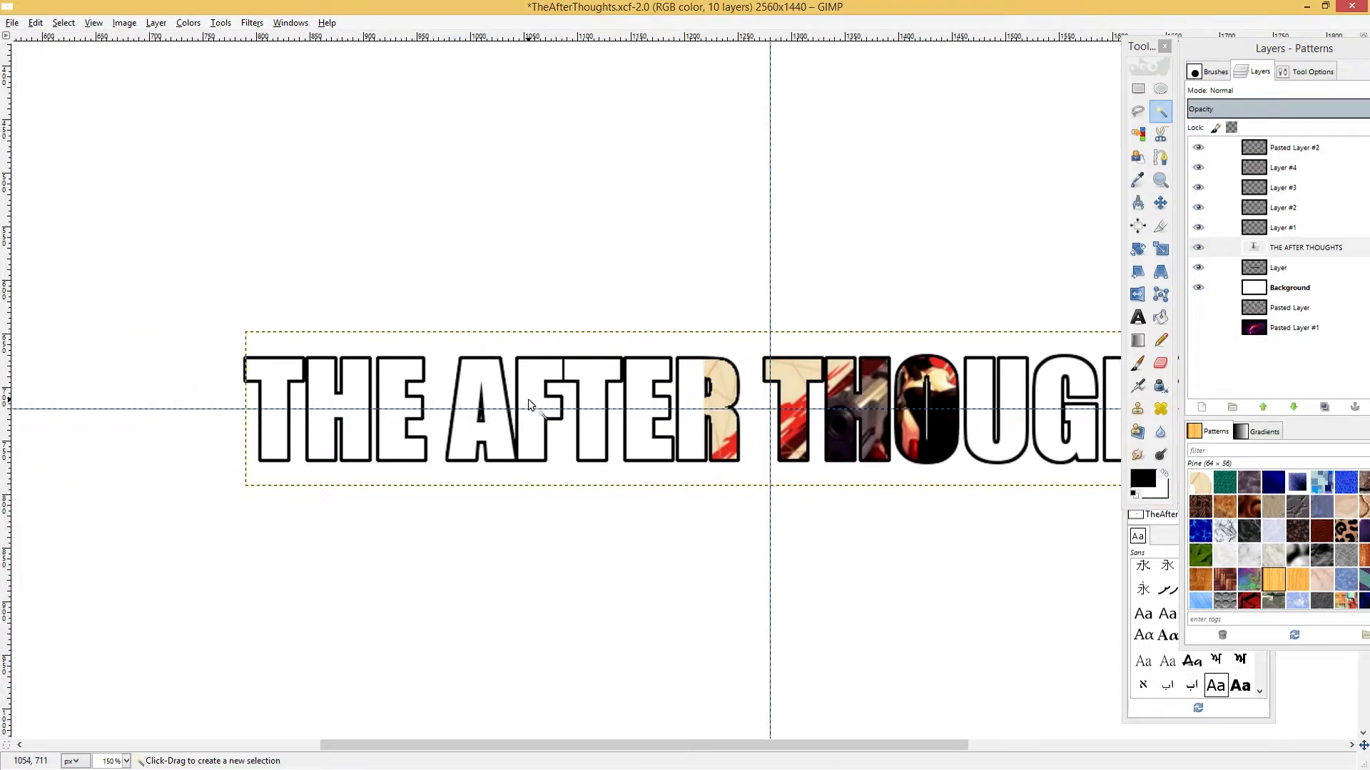
{"action": "key", "text": "shift"}
{"action": "left_click", "coordinate": [528, 405], "text": "shift"}
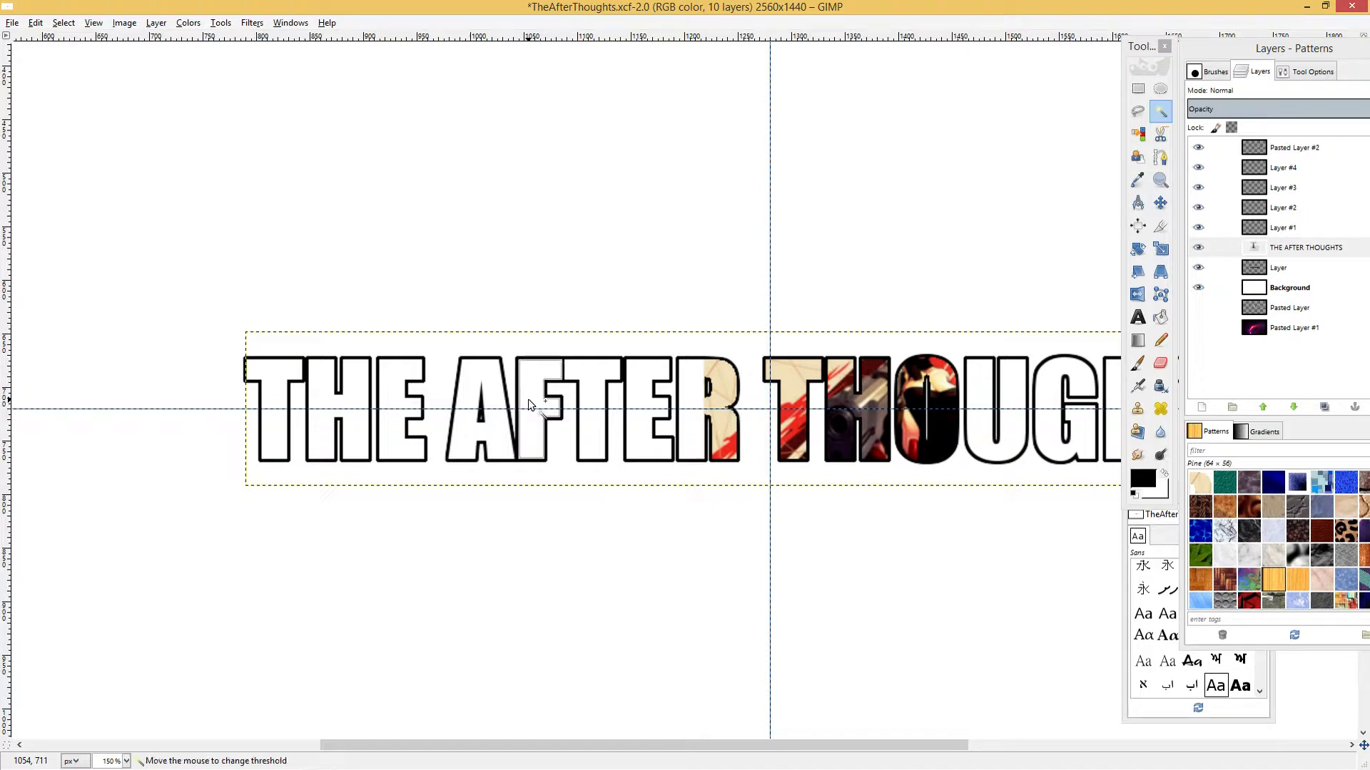
{"action": "left_click", "coordinate": [599, 400], "text": "shift"}
{"action": "left_click", "coordinate": [647, 399], "text": "shift"}
{"action": "left_click", "coordinate": [689, 399], "text": "shift"}
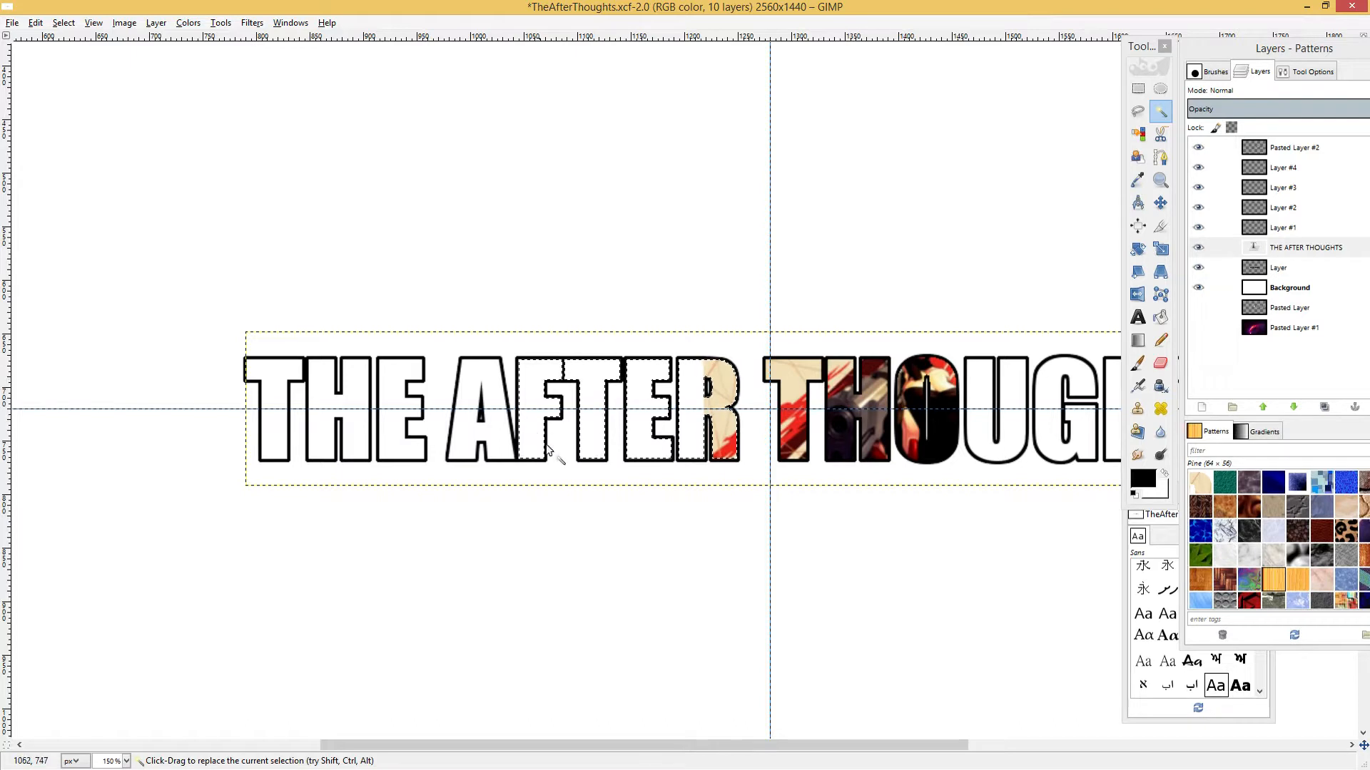
Show Pasted Layer again and place it directly above Layer #2 in the layer stack.
{"action": "left_click", "coordinate": [1282, 215]}
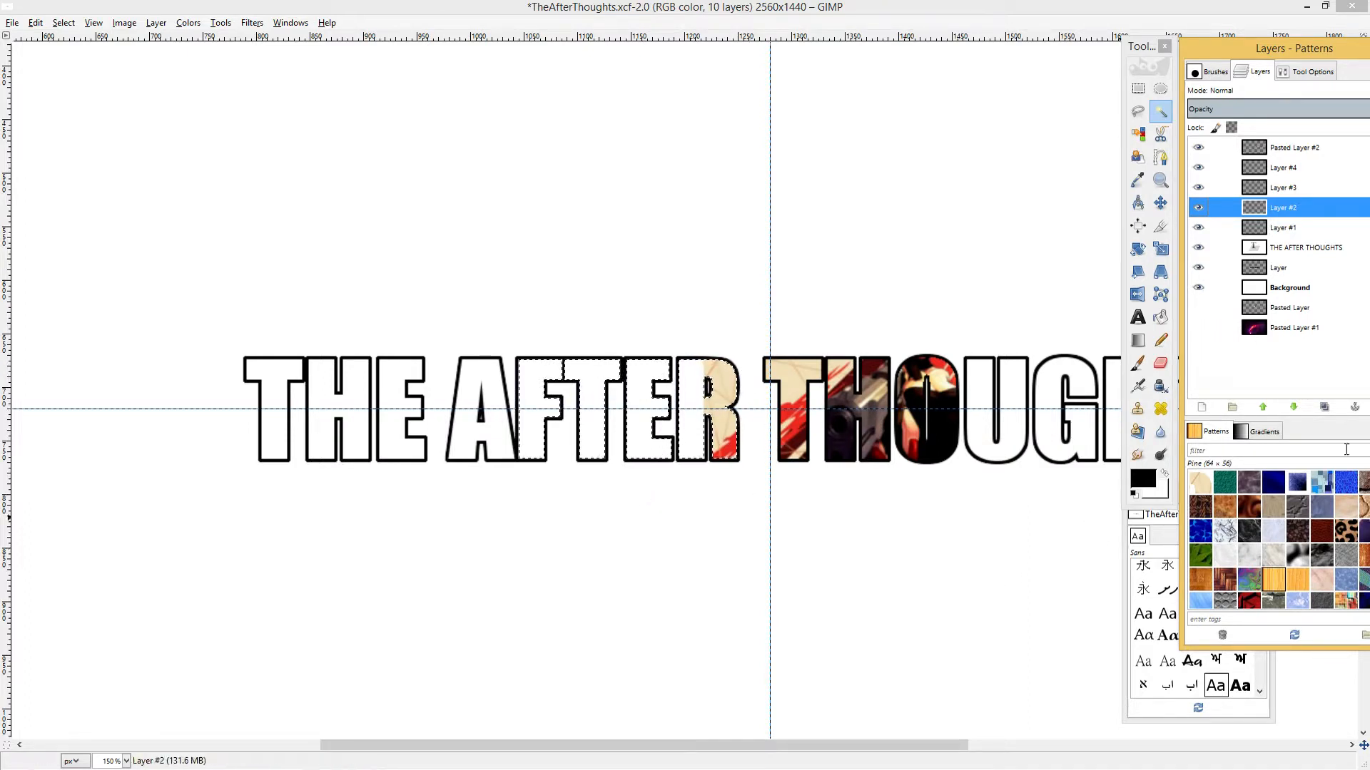
{"action": "left_click", "coordinate": [1291, 311]}
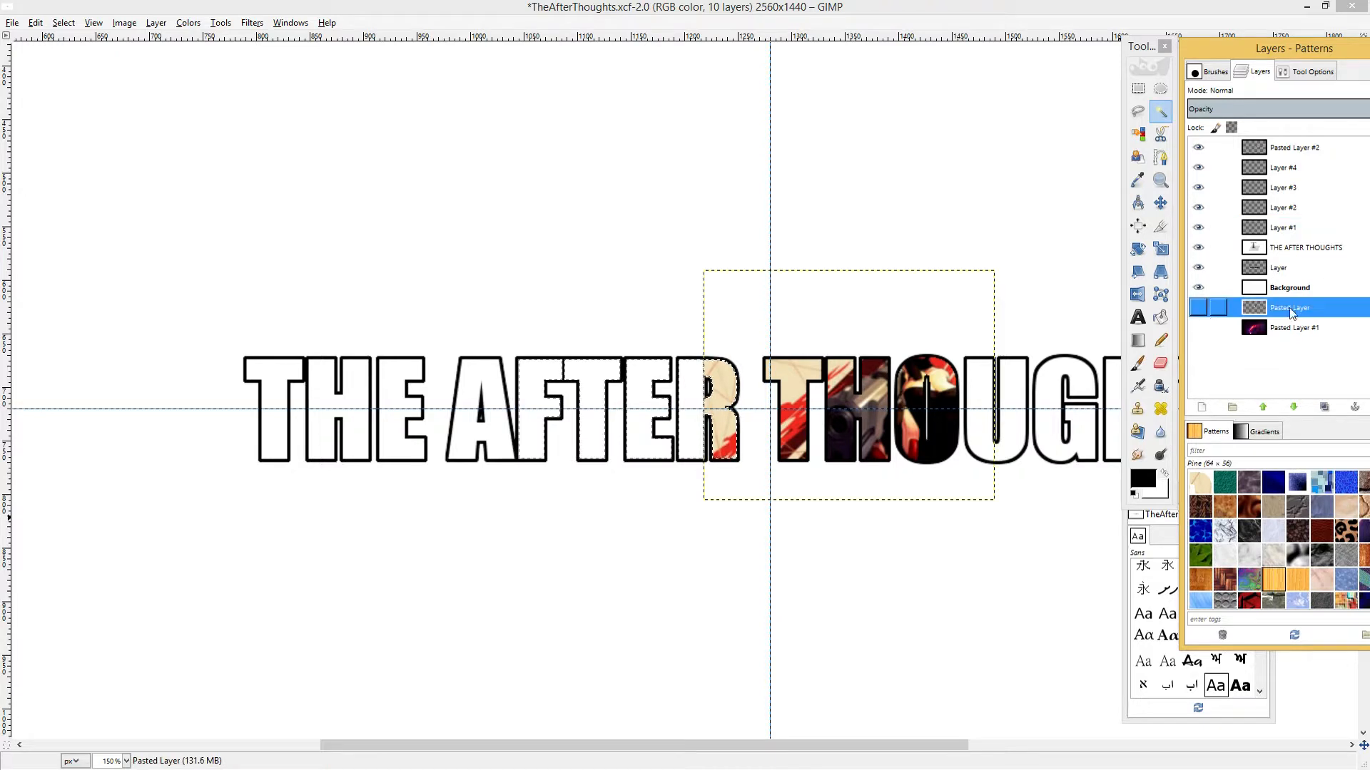
{"action": "left_click", "coordinate": [1199, 310]}
{"action": "left_click_drag", "start_coordinate": [1279, 309], "coordinate": [1288, 212]}
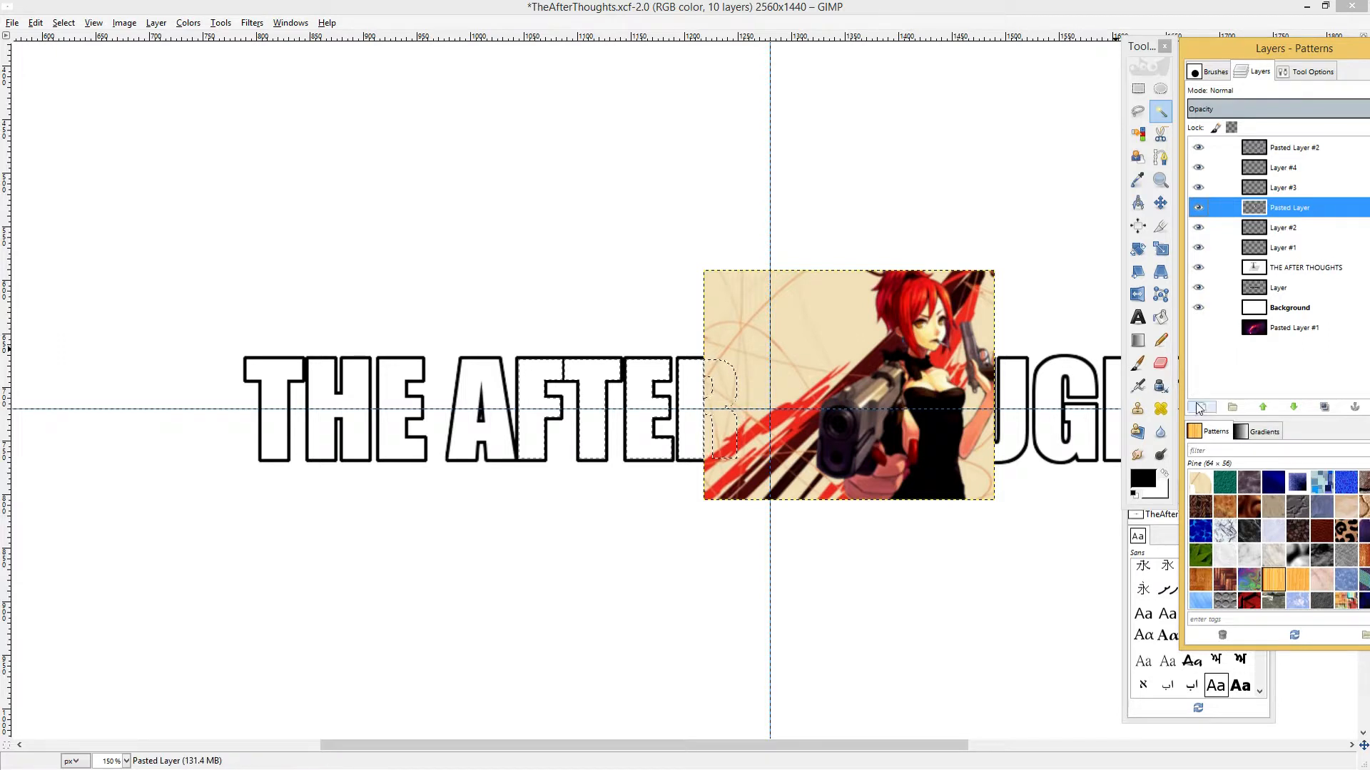
Move the picture on Pasted Layer down and leftward so it overlaps the lower half of THE AFTER.
{"action": "left_click", "coordinate": [1160, 204]}
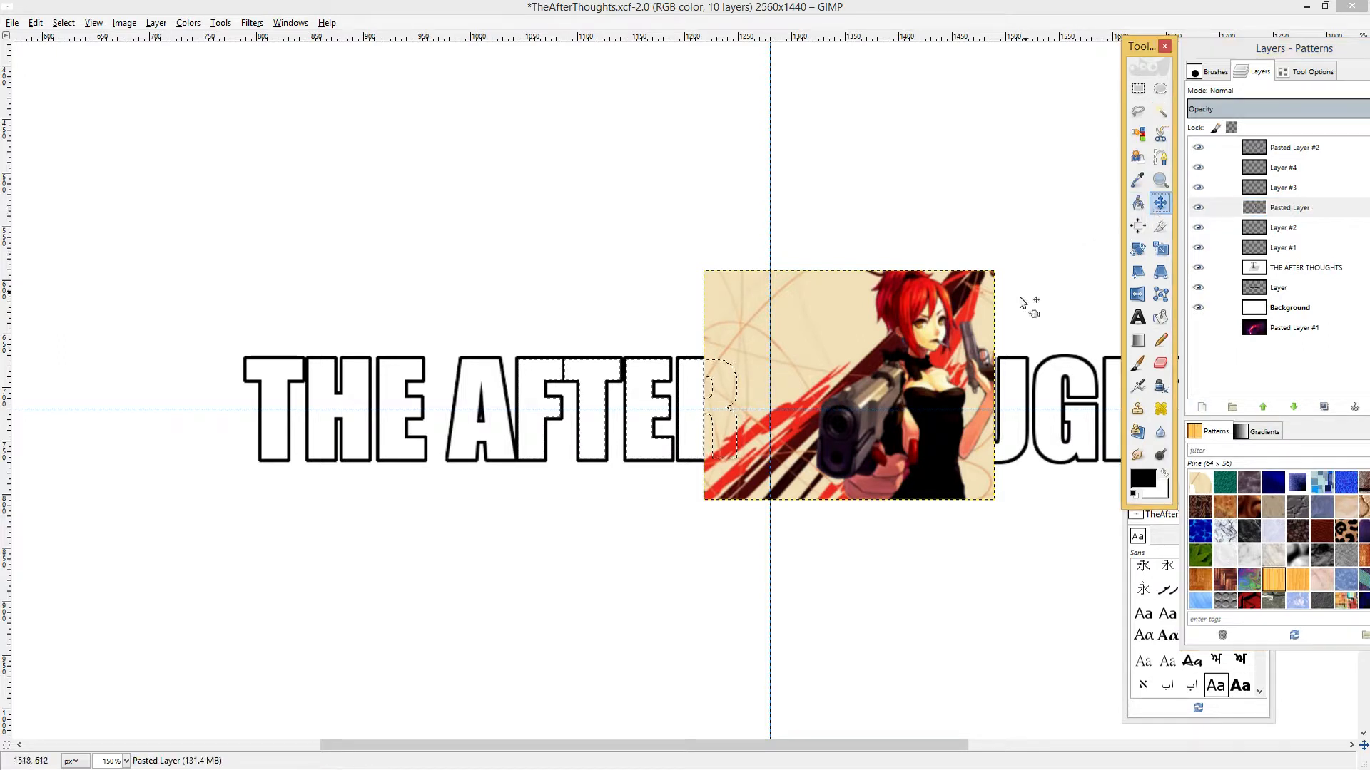
{"action": "left_click_drag", "start_coordinate": [939, 320], "coordinate": [689, 371]}
{"action": "left_click_drag", "start_coordinate": [449, 433], "coordinate": [612, 476]}
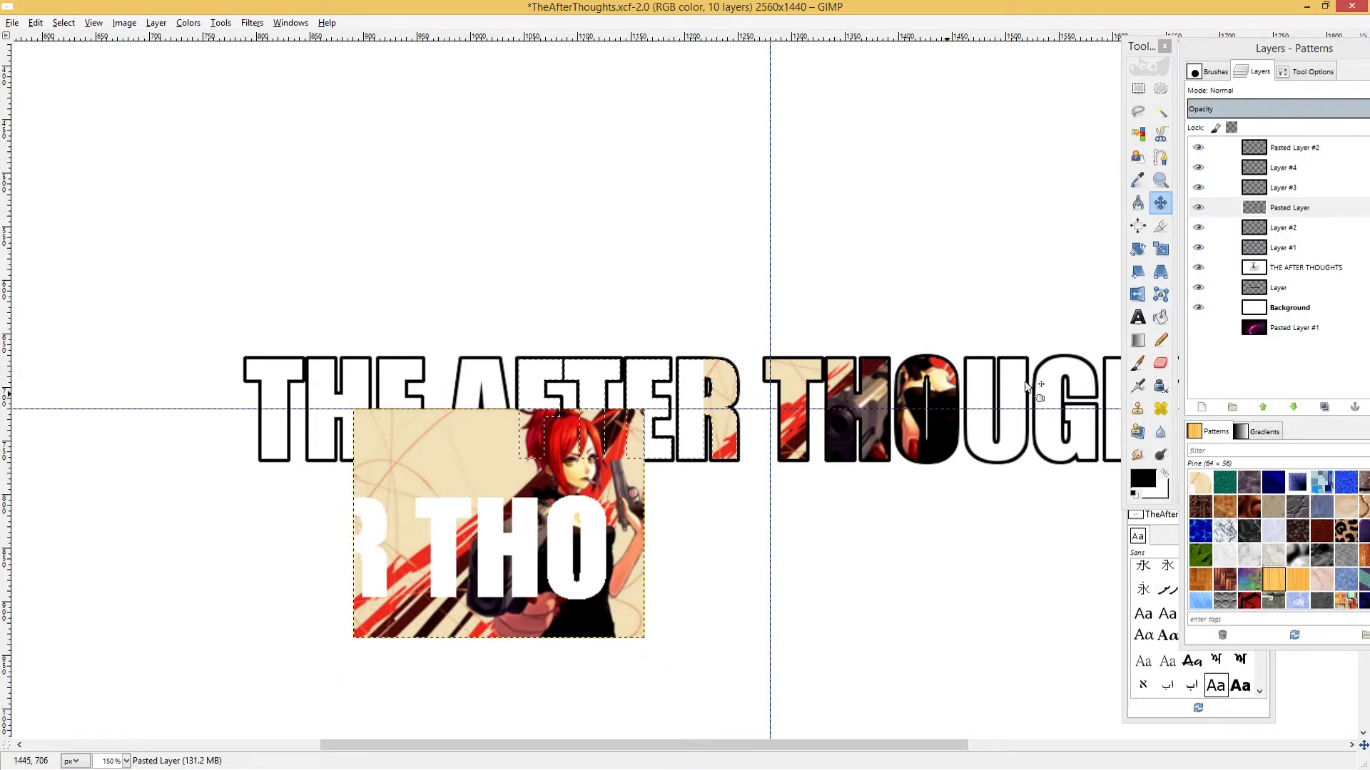
Make Pasted Layer active and clear the selection around the letters F, T, E and R.
{"action": "left_click", "coordinate": [1295, 214]}
{"action": "left_click", "coordinate": [1199, 208]}
{"action": "left_click", "coordinate": [1199, 208]}
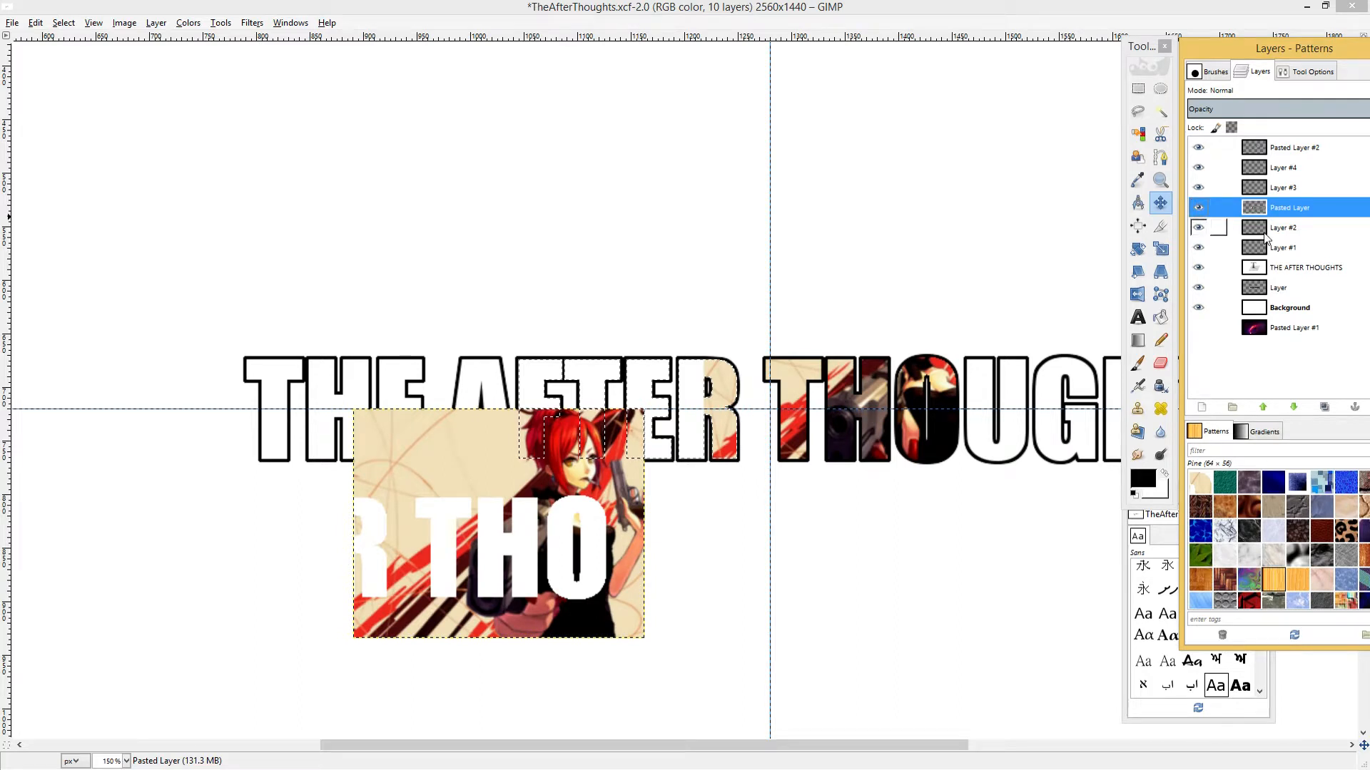
{"action": "left_click", "coordinate": [1138, 88]}
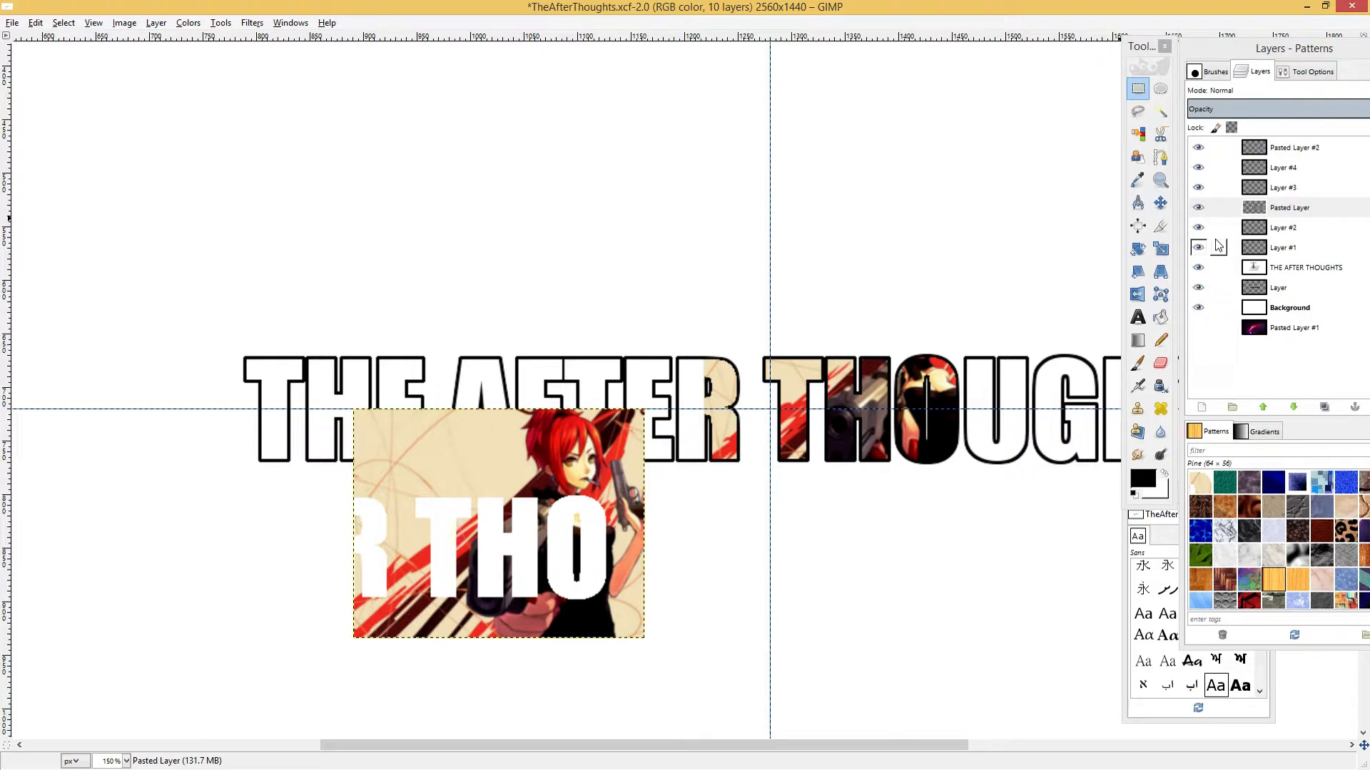
Scale the picture on Pasted Layer to 568 × 438 px, extended to cover THE AFTER and the first T of THOUGHTS.
{"action": "key", "text": "shift+t"}
{"action": "type", "text": "t"}
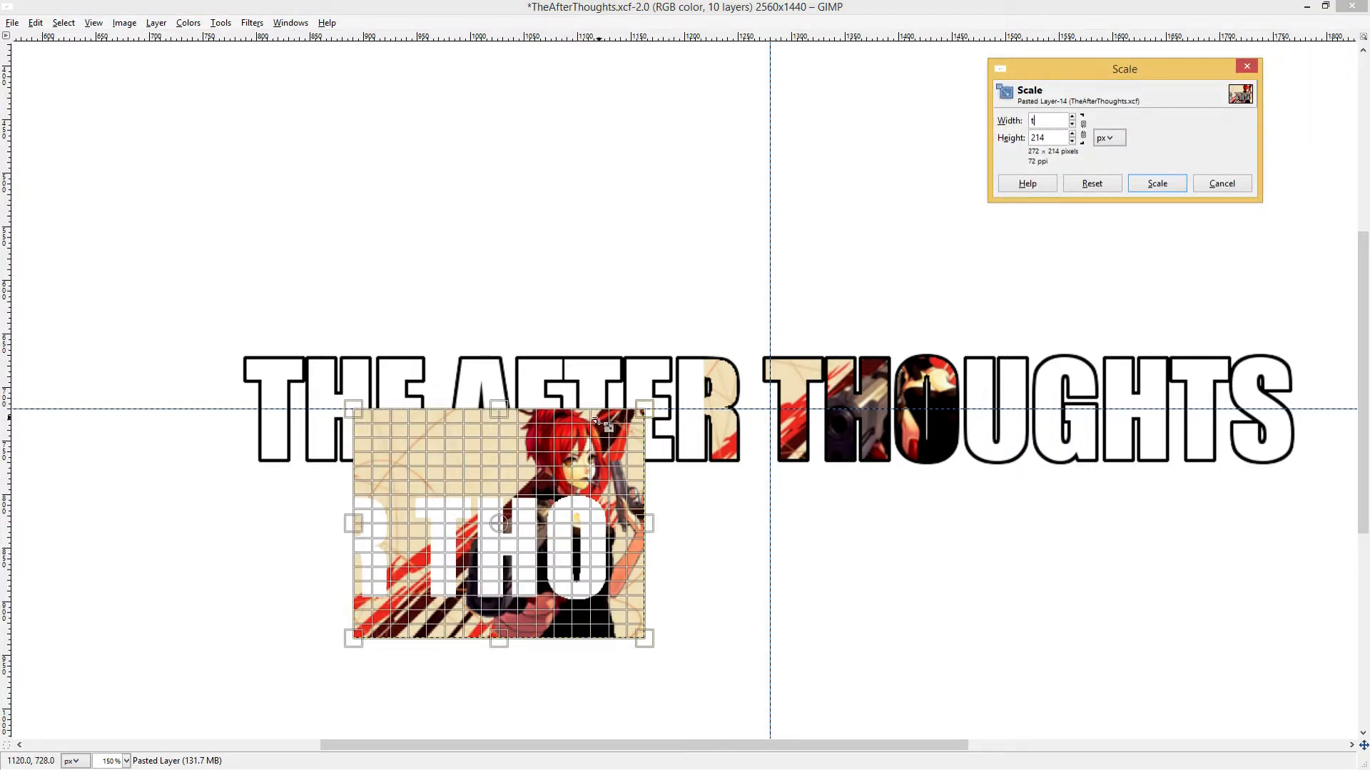
{"action": "left_click_drag", "start_coordinate": [644, 412], "coordinate": [829, 328]}
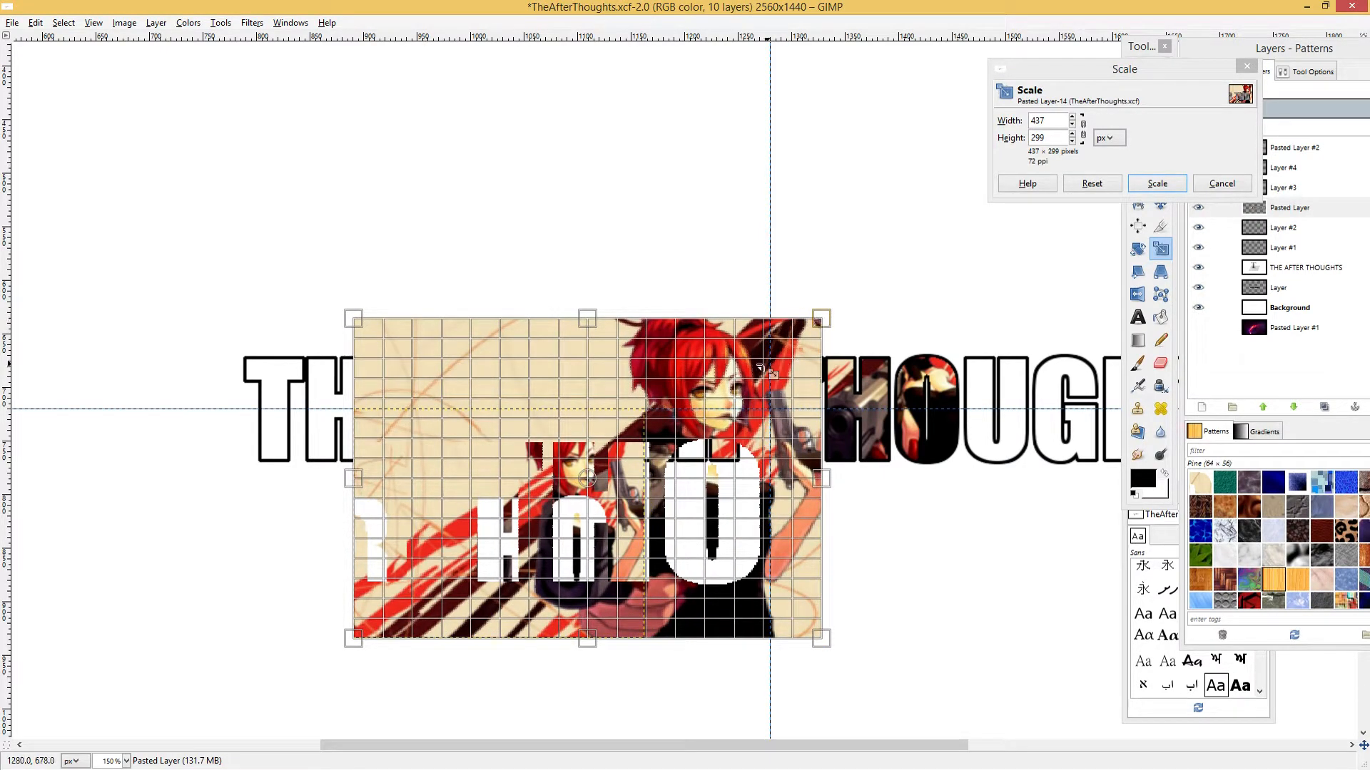
{"action": "left_click_drag", "start_coordinate": [587, 478], "coordinate": [449, 512]}
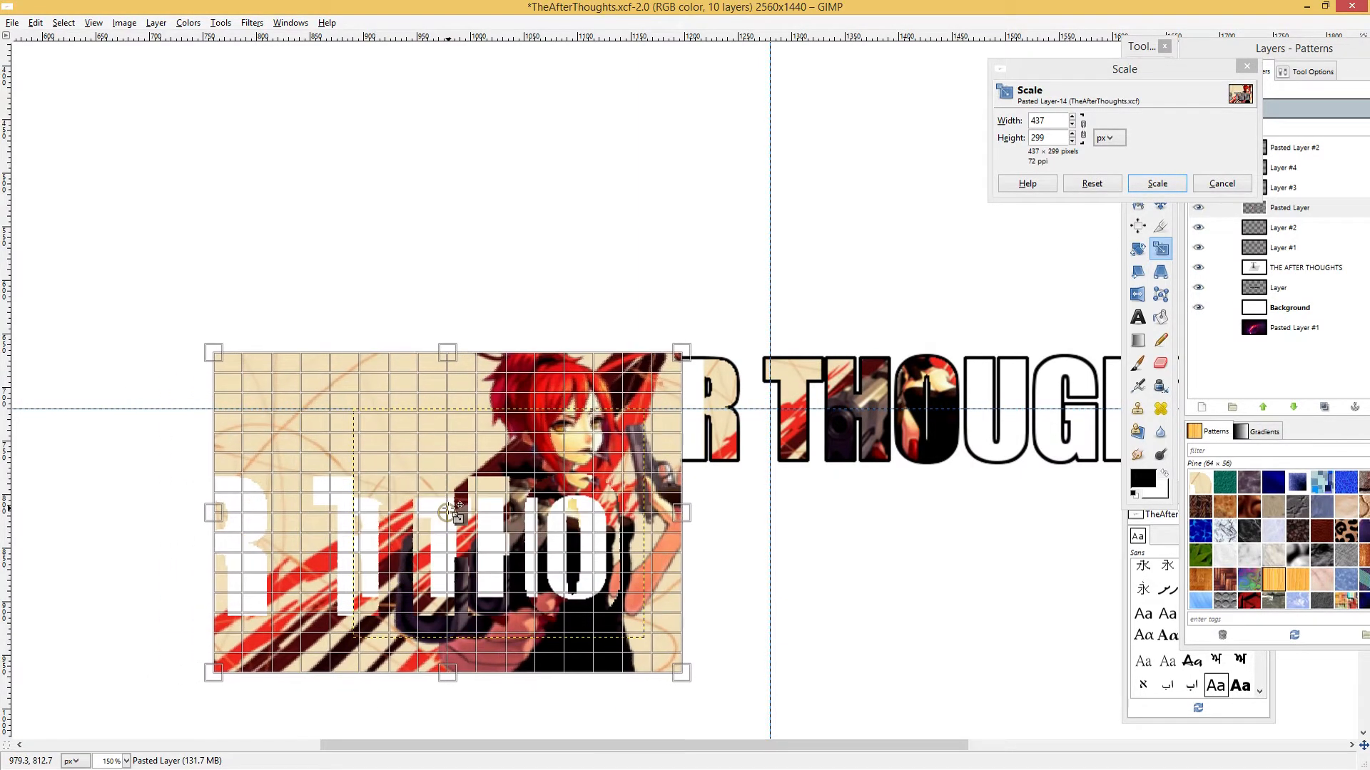
{"action": "left_click_drag", "start_coordinate": [682, 673], "coordinate": [797, 767]}
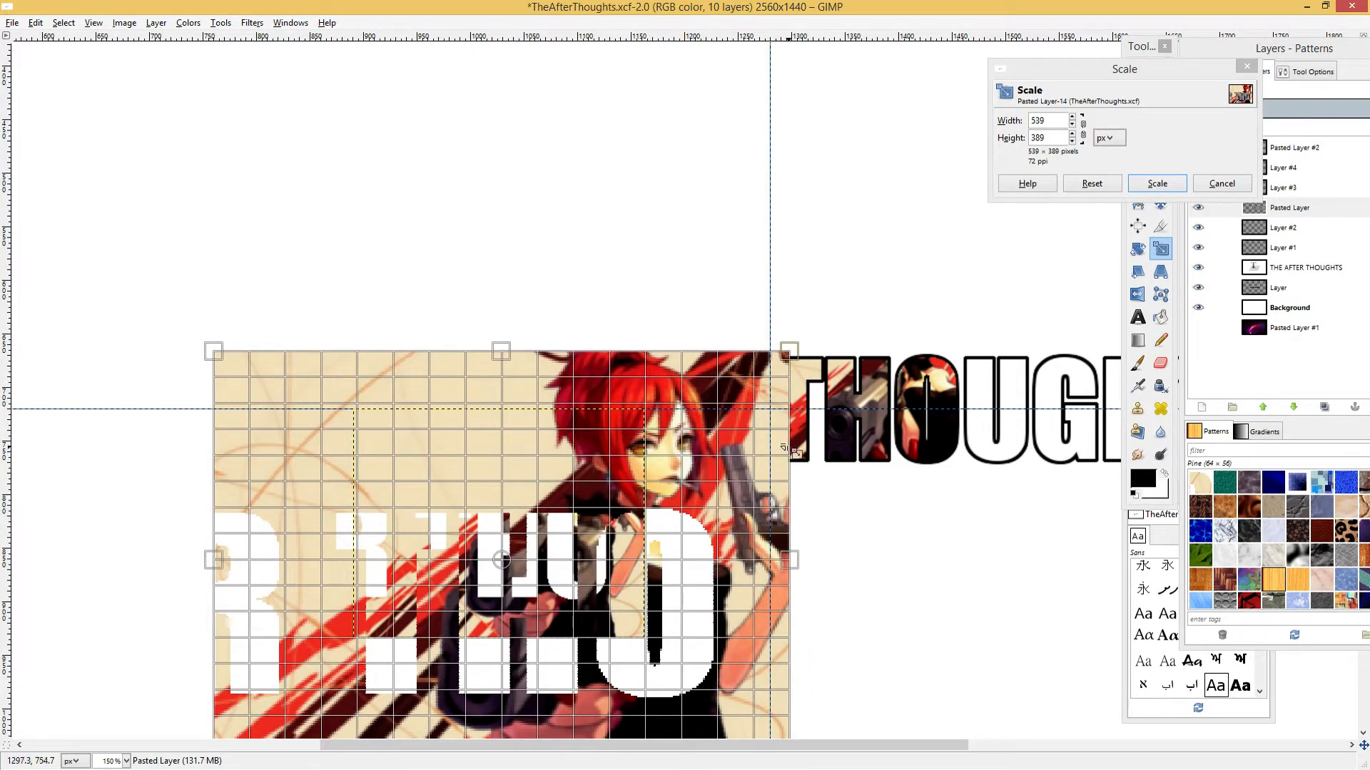
{"action": "left_click_drag", "start_coordinate": [786, 354], "coordinate": [820, 298]}
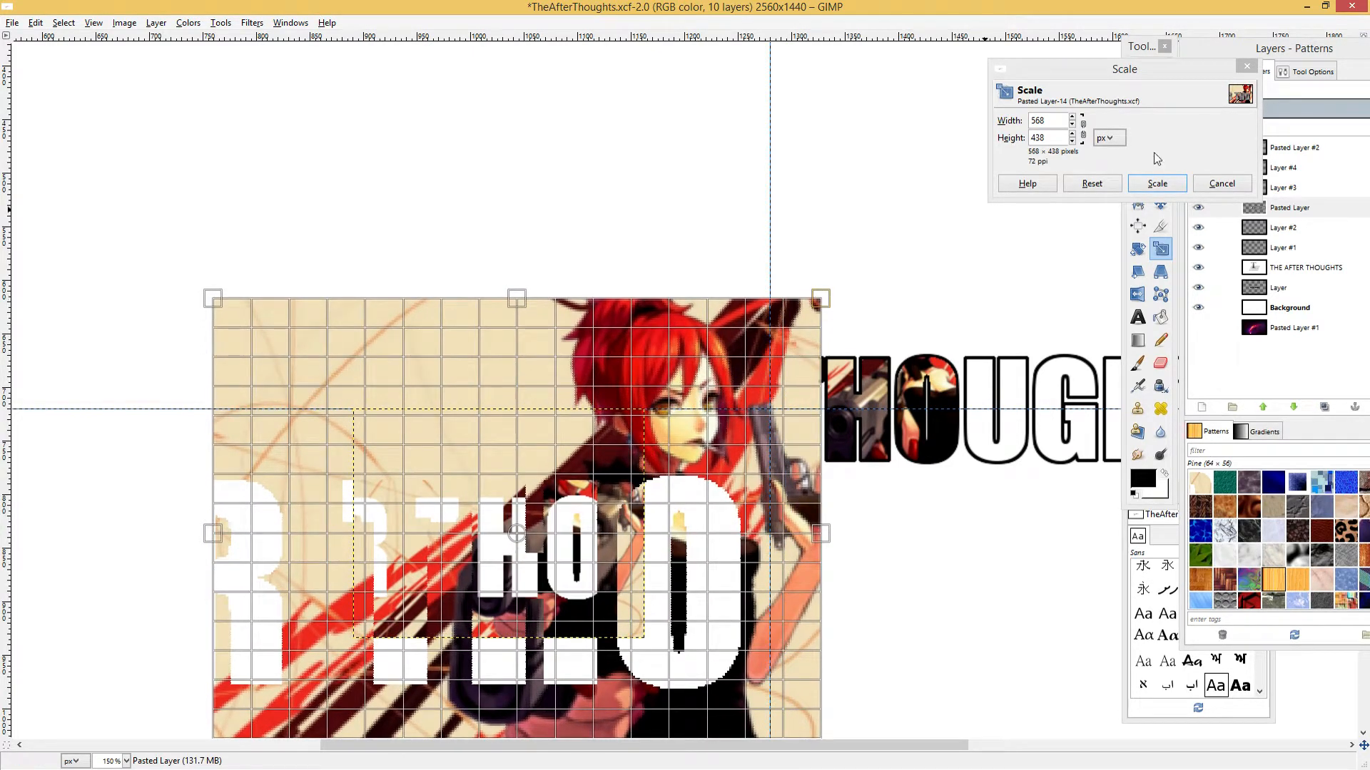
{"action": "left_click", "coordinate": [1157, 184]}
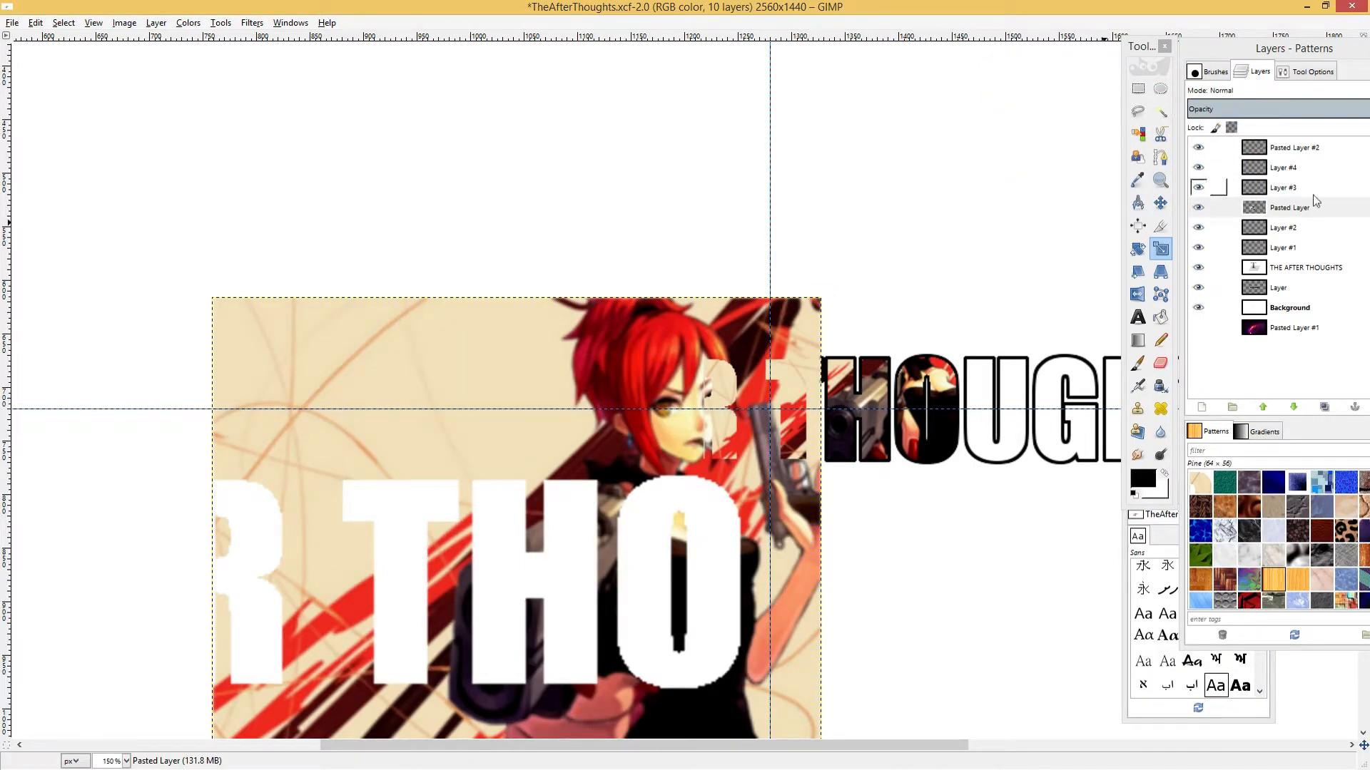
Hide Pasted Layer and select the letters F, T, E and R of AFTER on the THE AFTER THOUGHTS layer with Fuzzy Select.
{"action": "left_click", "coordinate": [1200, 209]}
{"action": "left_click", "coordinate": [1301, 267]}
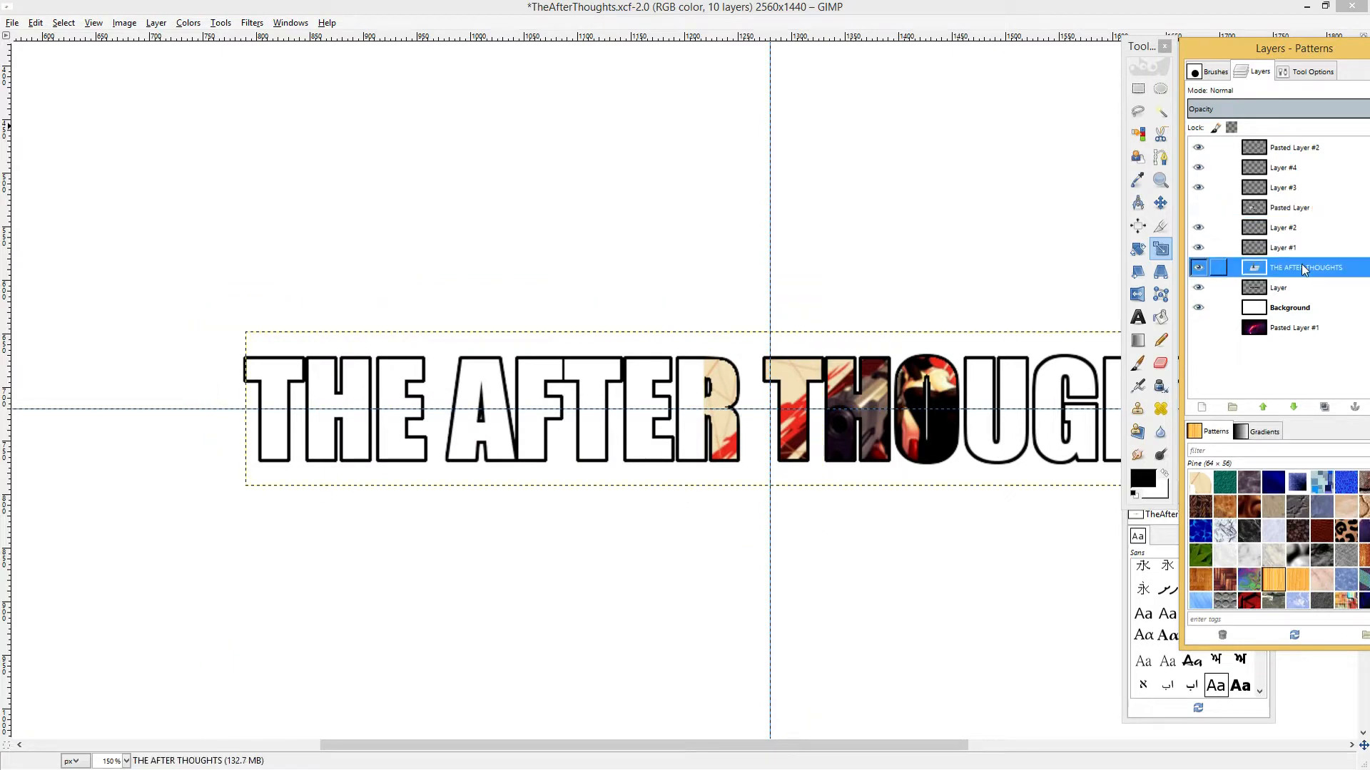
{"action": "left_click", "coordinate": [1161, 112]}
{"action": "left_click", "coordinate": [540, 380]}
{"action": "left_click", "coordinate": [593, 371], "text": "shift"}
{"action": "left_click", "coordinate": [646, 371], "text": "shift"}
{"action": "left_click", "coordinate": [702, 383], "text": "shift"}
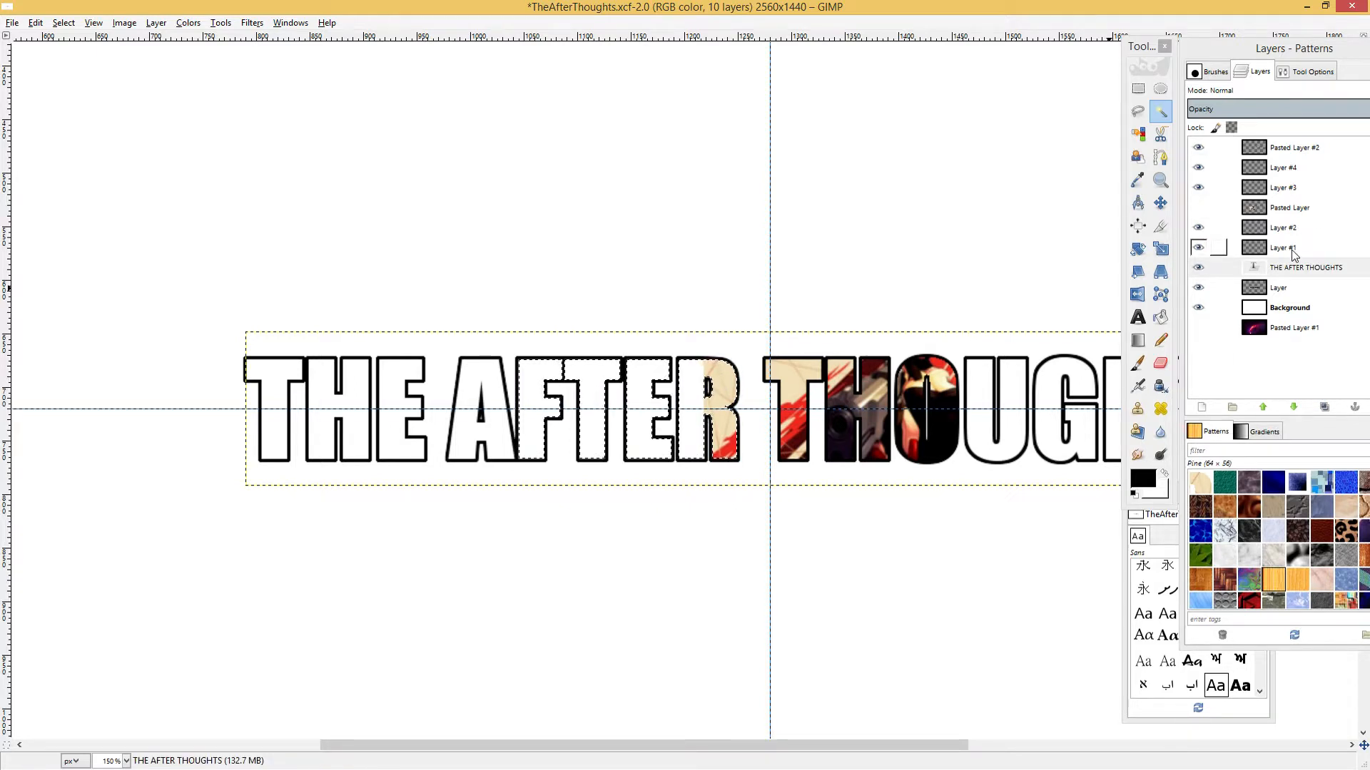
Show Pasted Layer again and move its picture leftward so the face sits within the selected letters F, T, E and R.
{"action": "left_click", "coordinate": [1279, 229]}
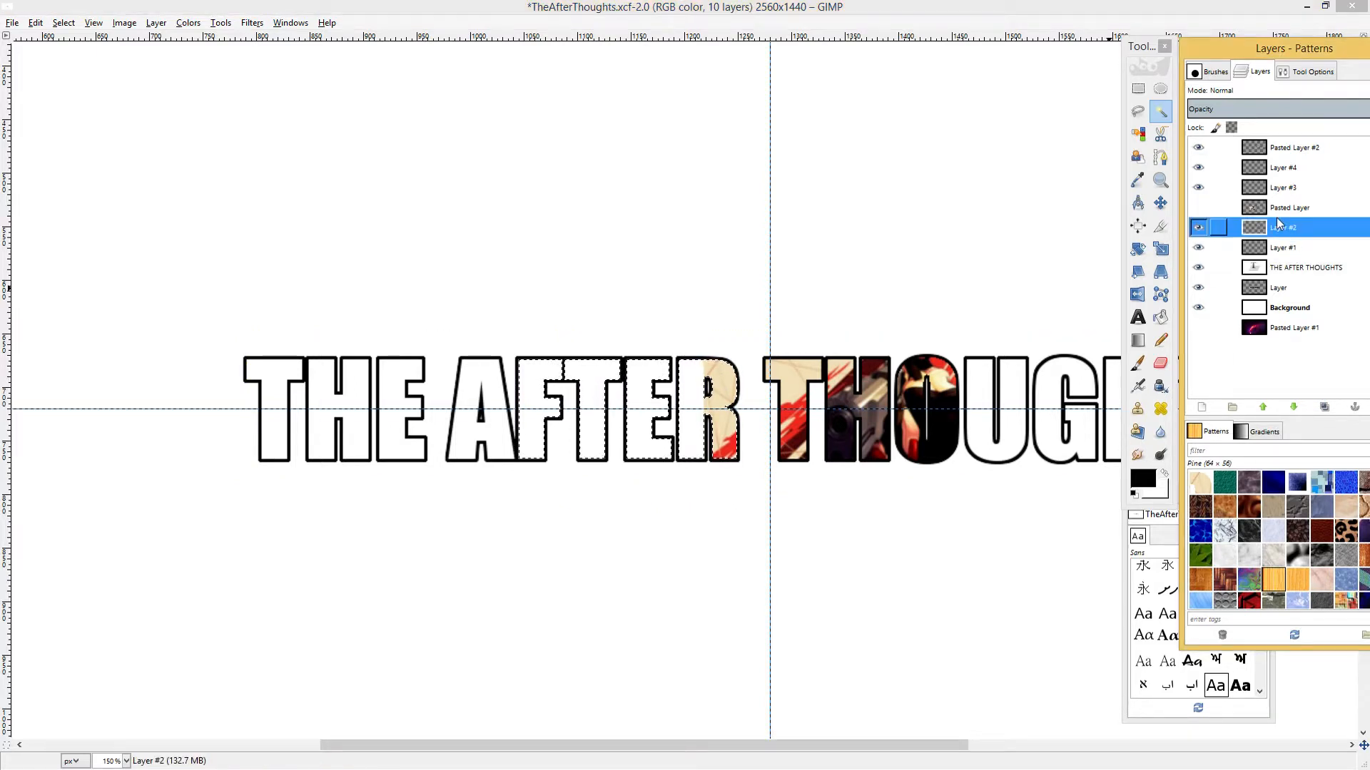
{"action": "left_click", "coordinate": [1273, 211]}
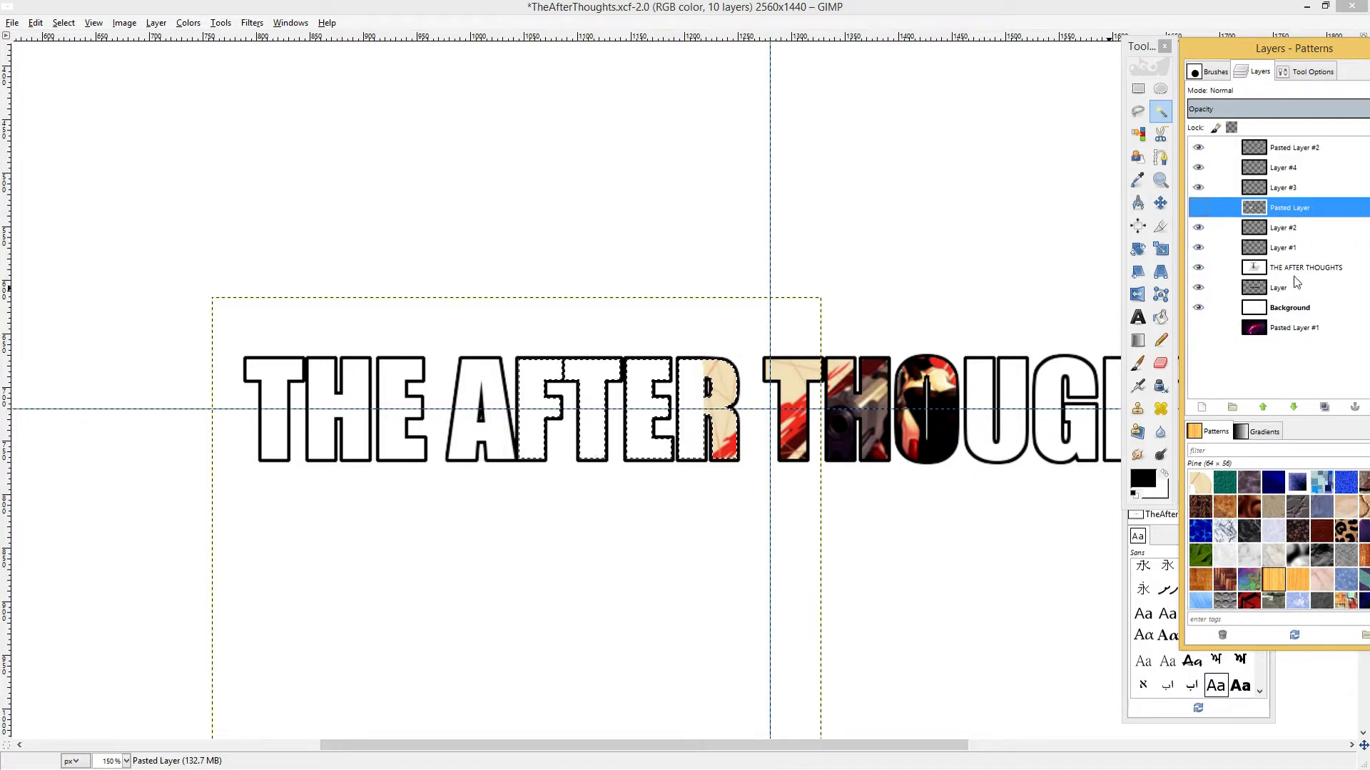
{"action": "left_click", "coordinate": [1198, 208]}
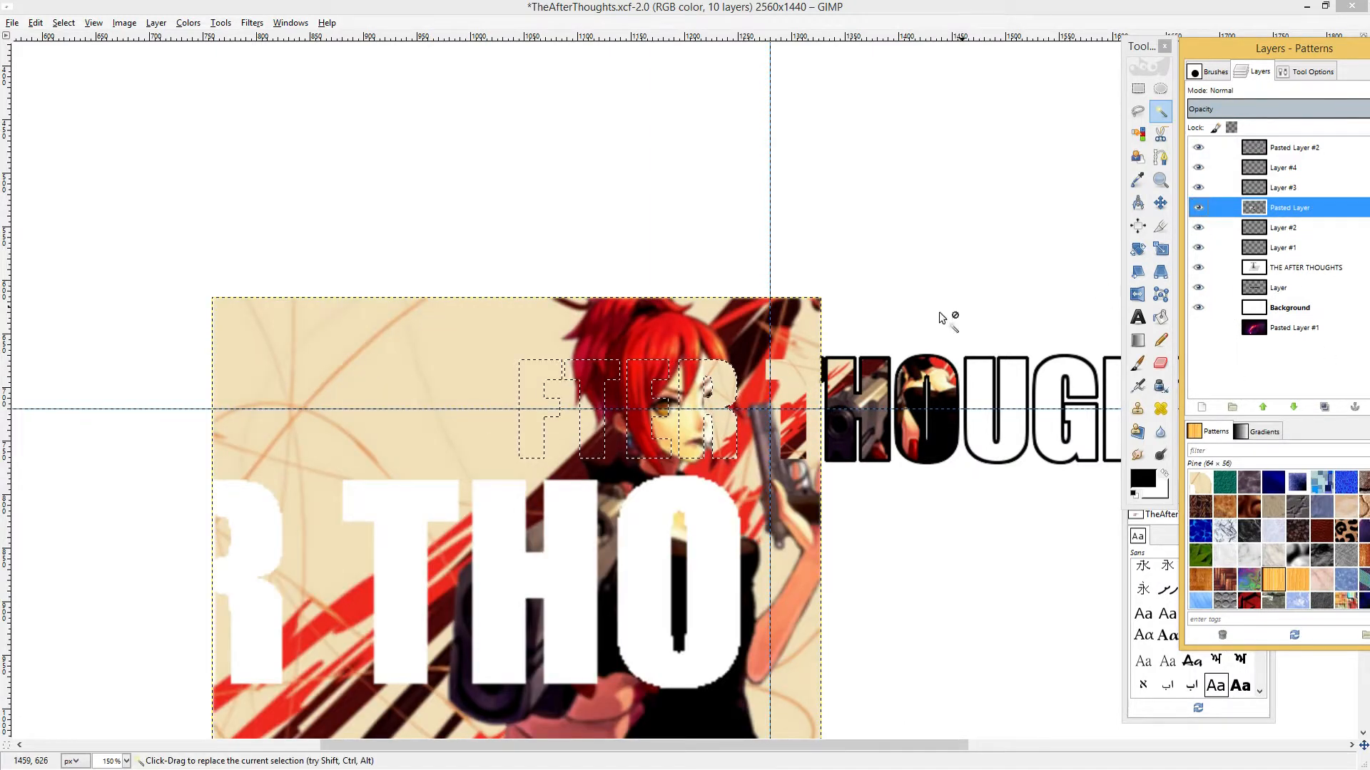
{"action": "left_click", "coordinate": [1160, 203]}
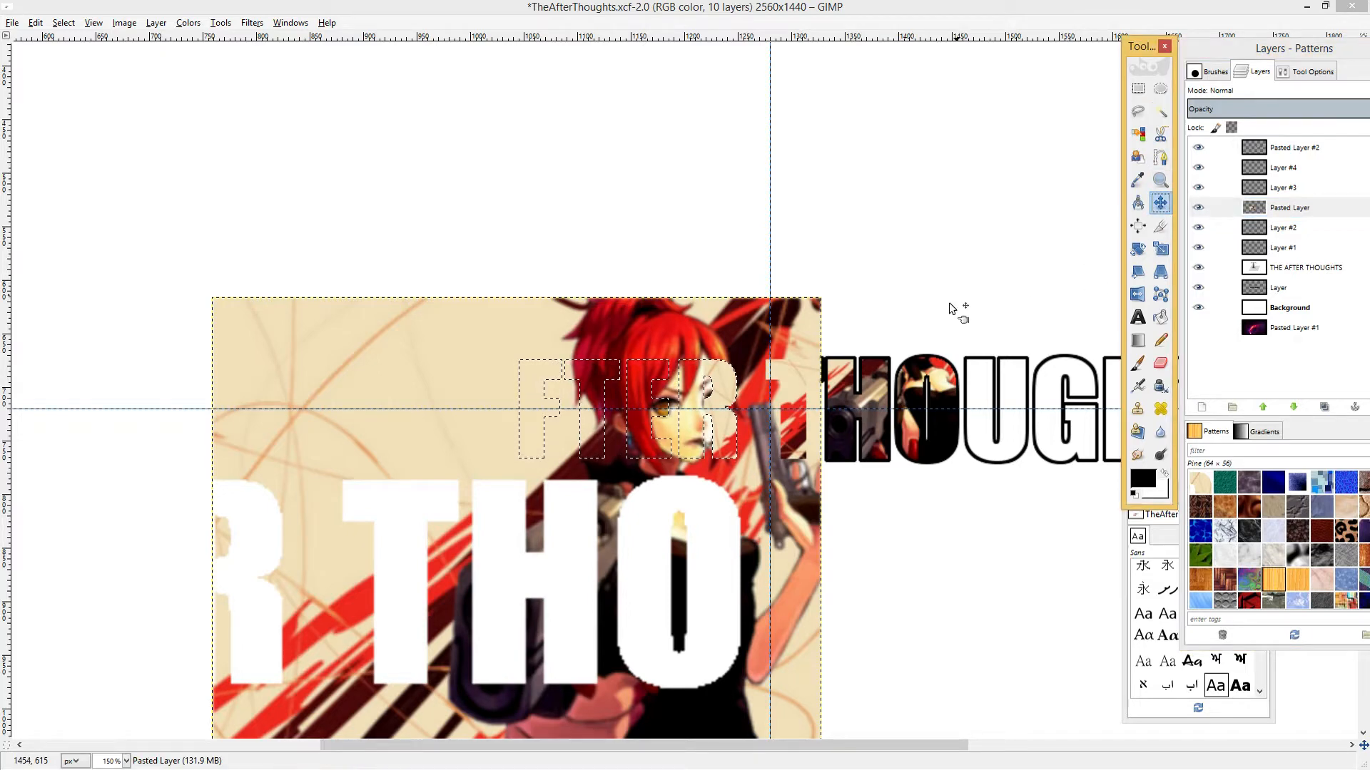
{"action": "left_click_drag", "start_coordinate": [799, 489], "coordinate": [718, 491]}
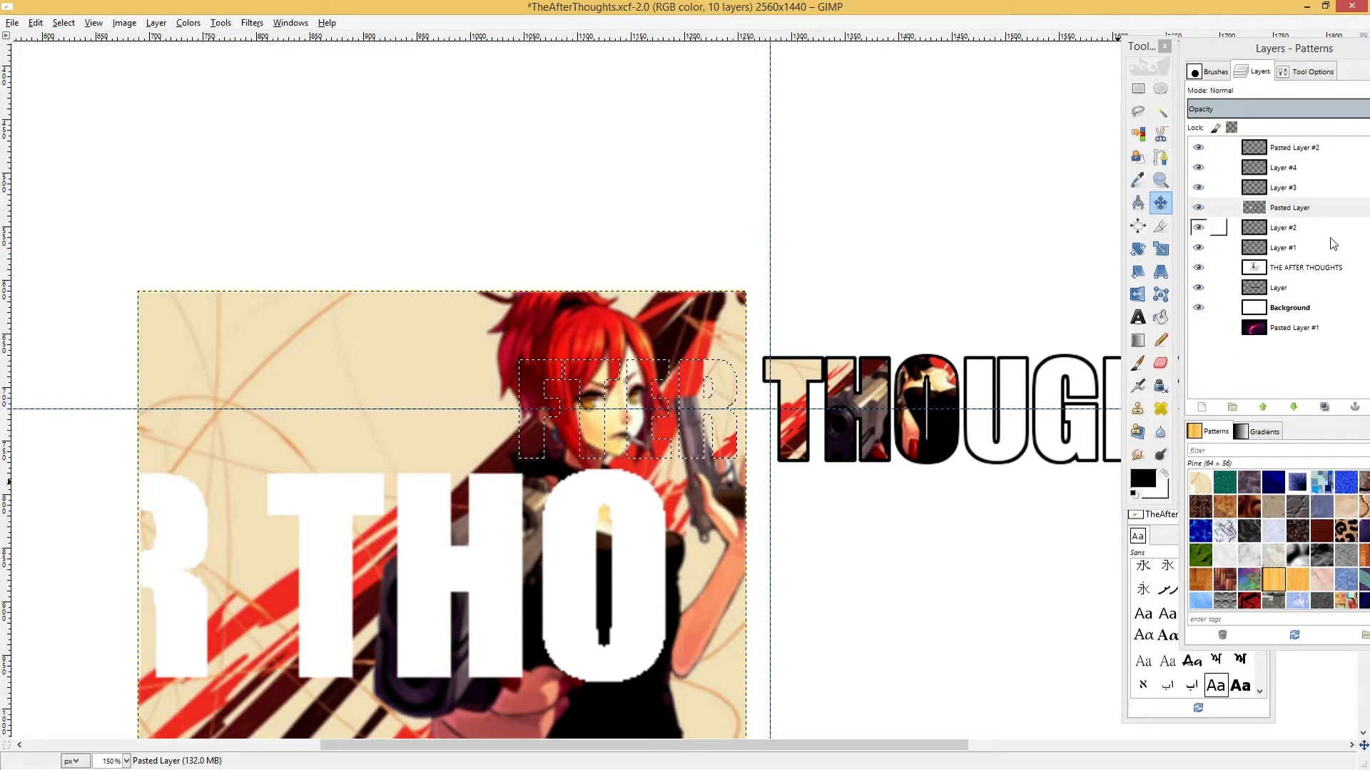
Cut the selected letter shapes out of Pasted Layer, and place the layer, hidden, at the very bottom of the layer stack.
{"action": "key", "text": "ctrl+x"}
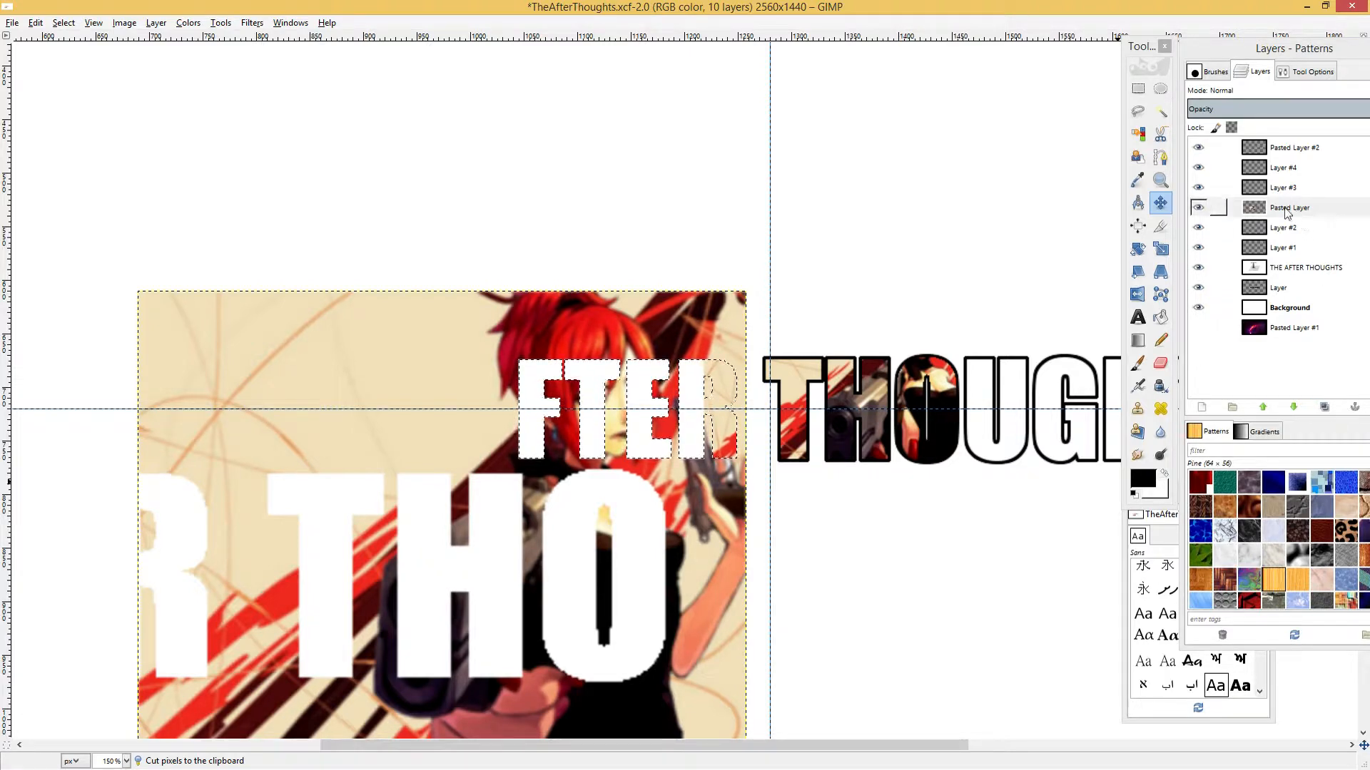
{"action": "left_click", "coordinate": [1198, 208]}
{"action": "left_click_drag", "start_coordinate": [1281, 207], "coordinate": [1255, 332]}
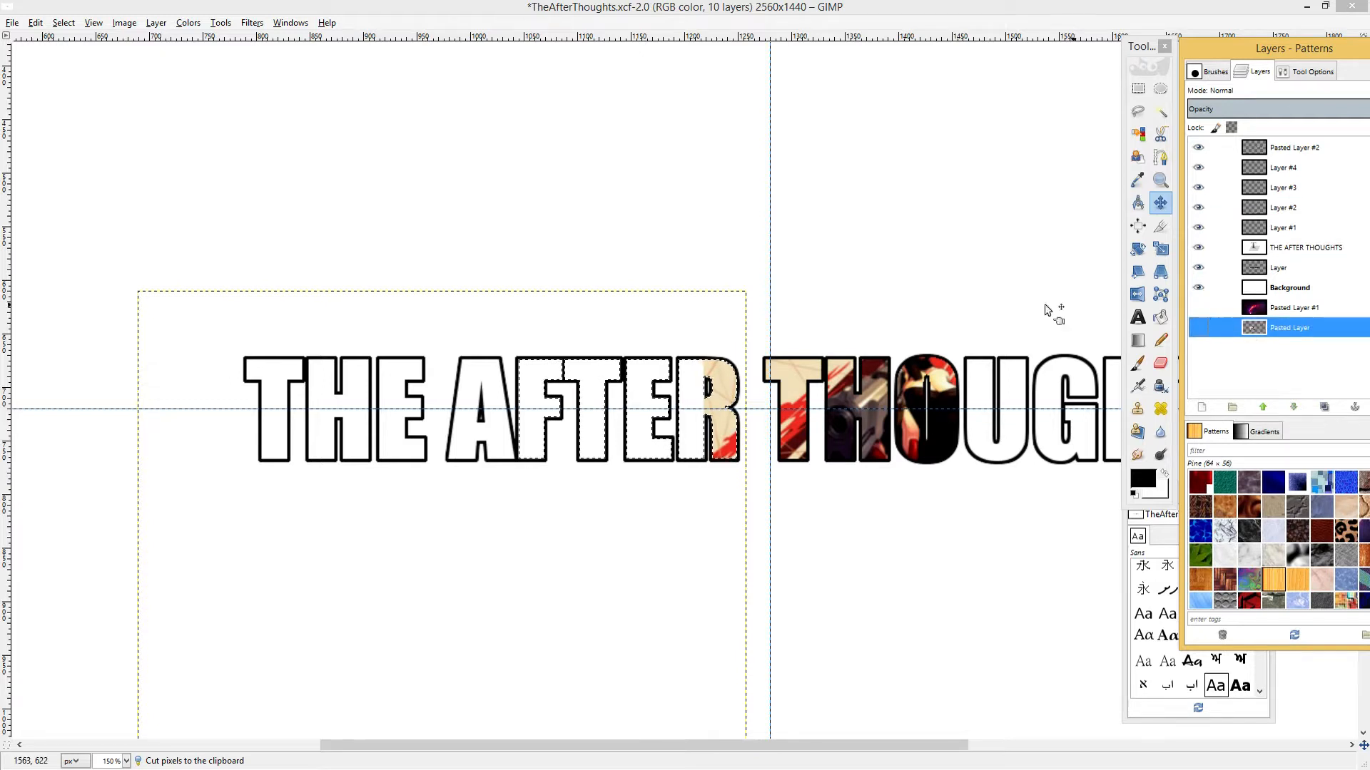
Paste the cut-out letter fill while Layer #2 is active and anchor it to that layer.
{"action": "left_click", "coordinate": [1302, 247]}
{"action": "left_click", "coordinate": [1291, 227]}
{"action": "left_click", "coordinate": [1284, 209]}
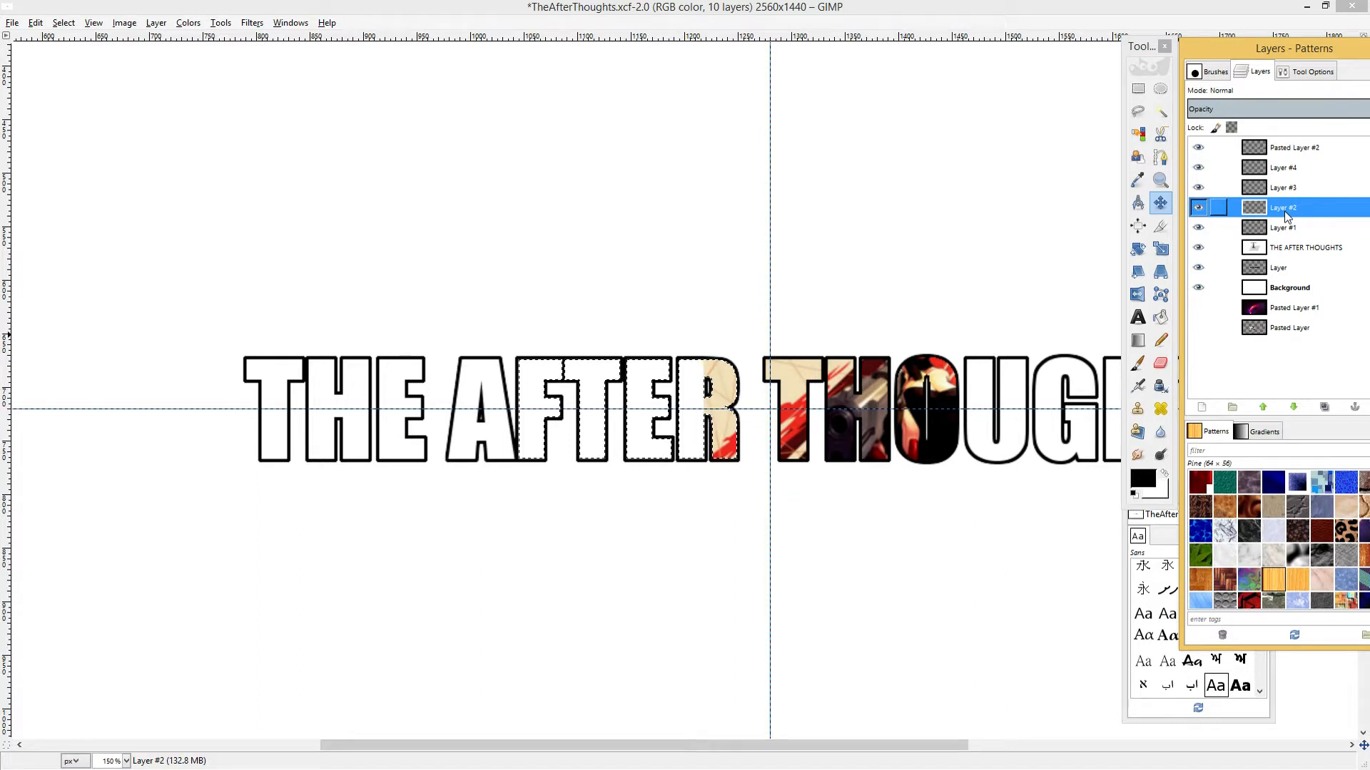
{"action": "key", "text": "ctrl+v"}
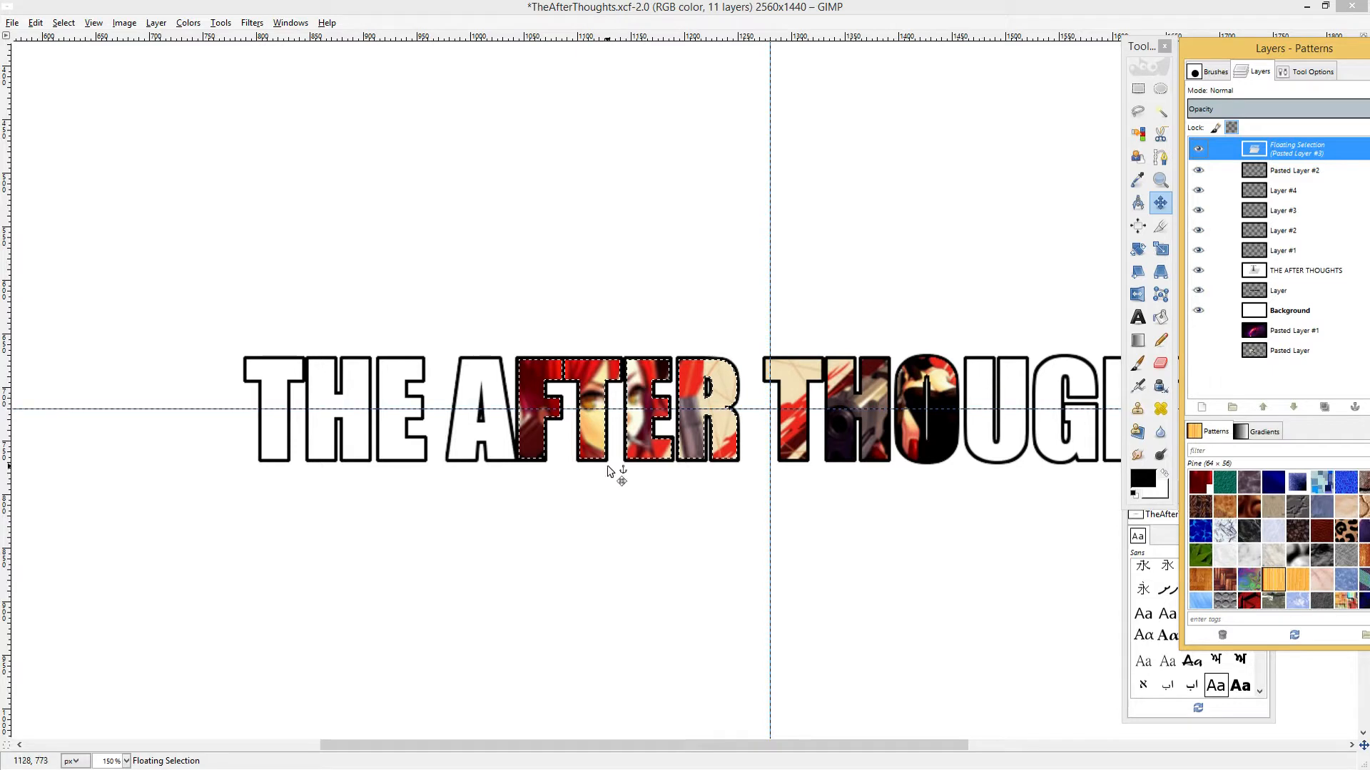
{"action": "left_click", "coordinate": [1137, 88]}
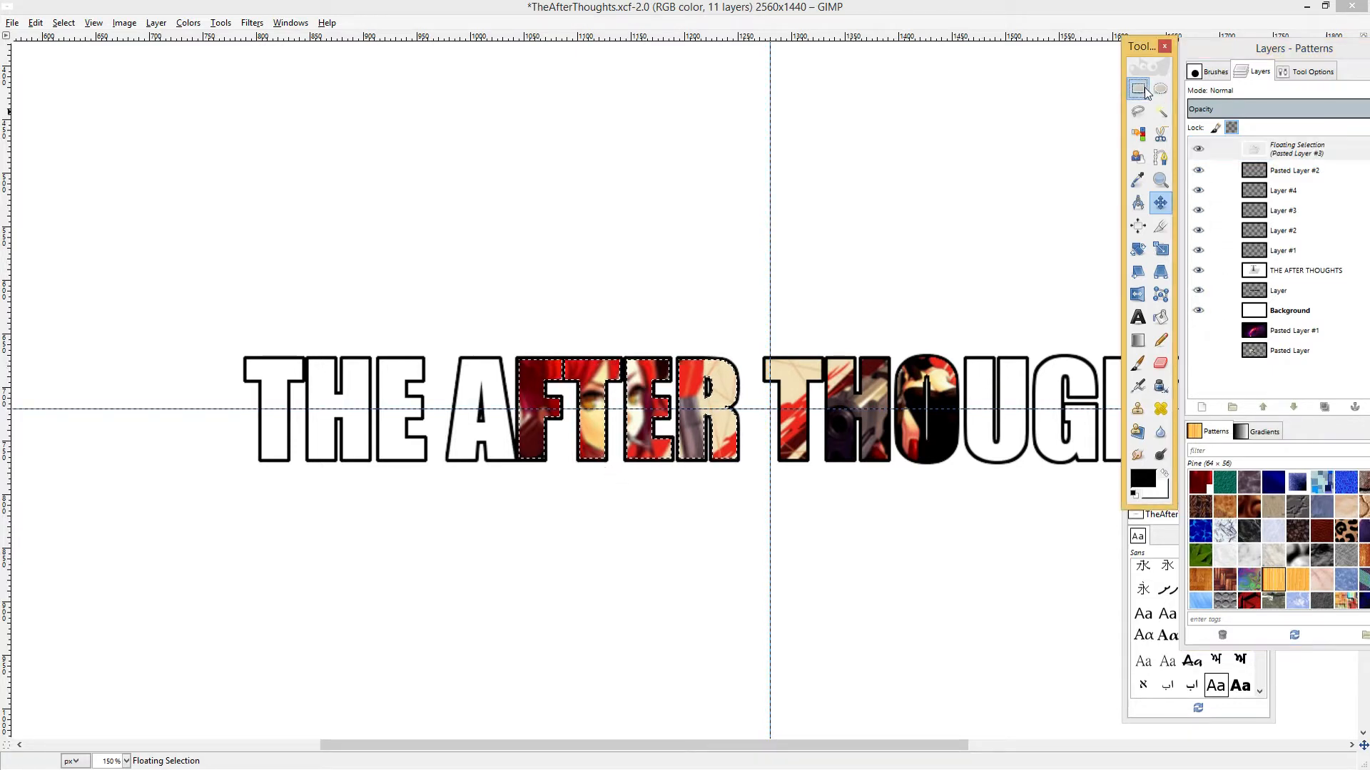
{"action": "left_click", "coordinate": [1007, 208]}
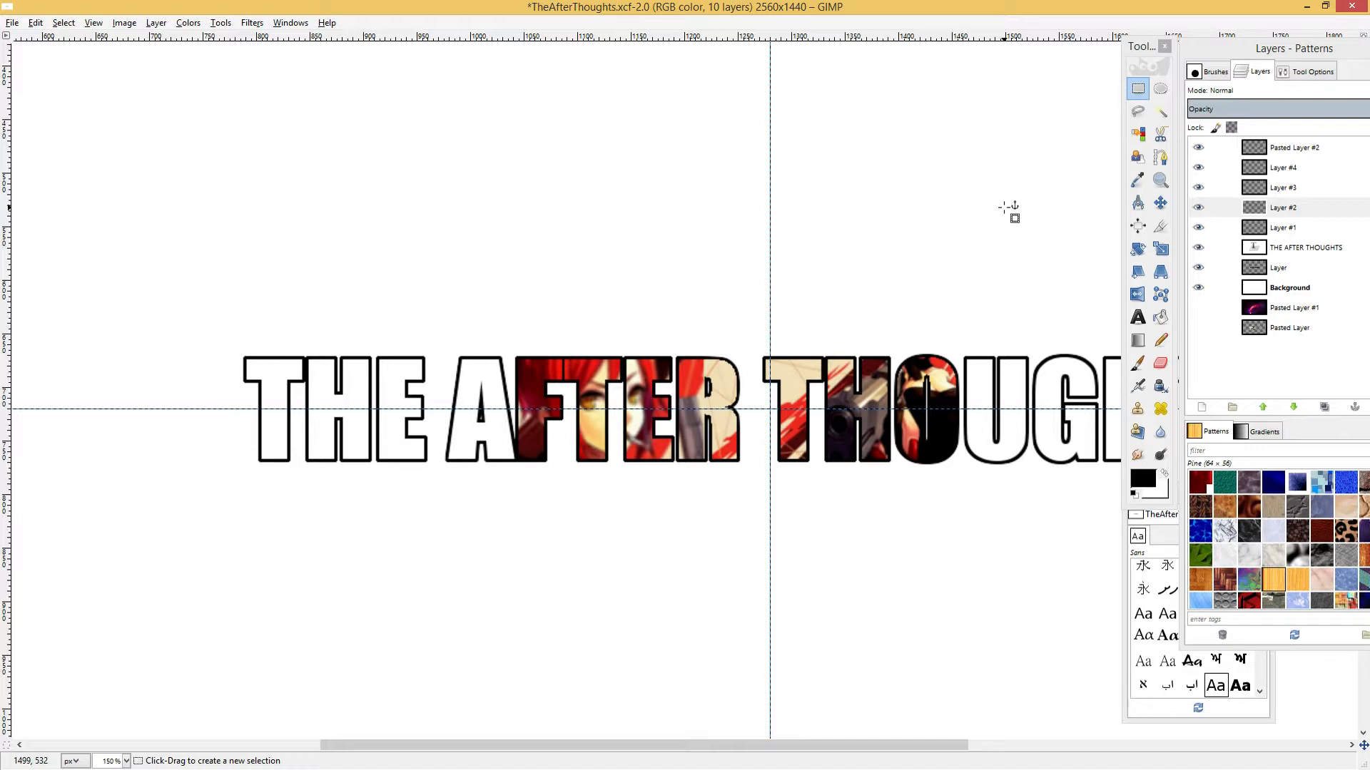
Paste the letter fill once more and turn the floating selection into its own layer.
{"action": "key", "text": "ctrl+v"}
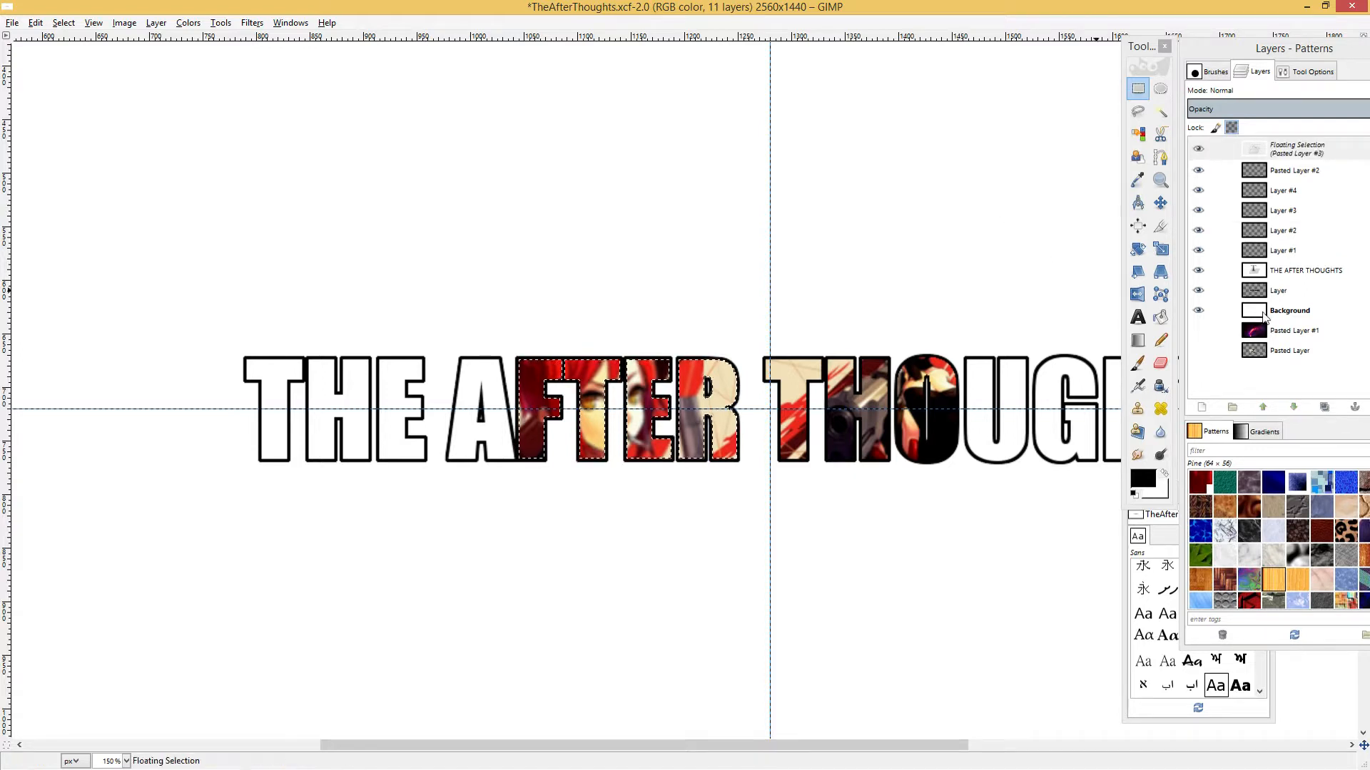
{"action": "left_click", "coordinate": [1201, 408]}
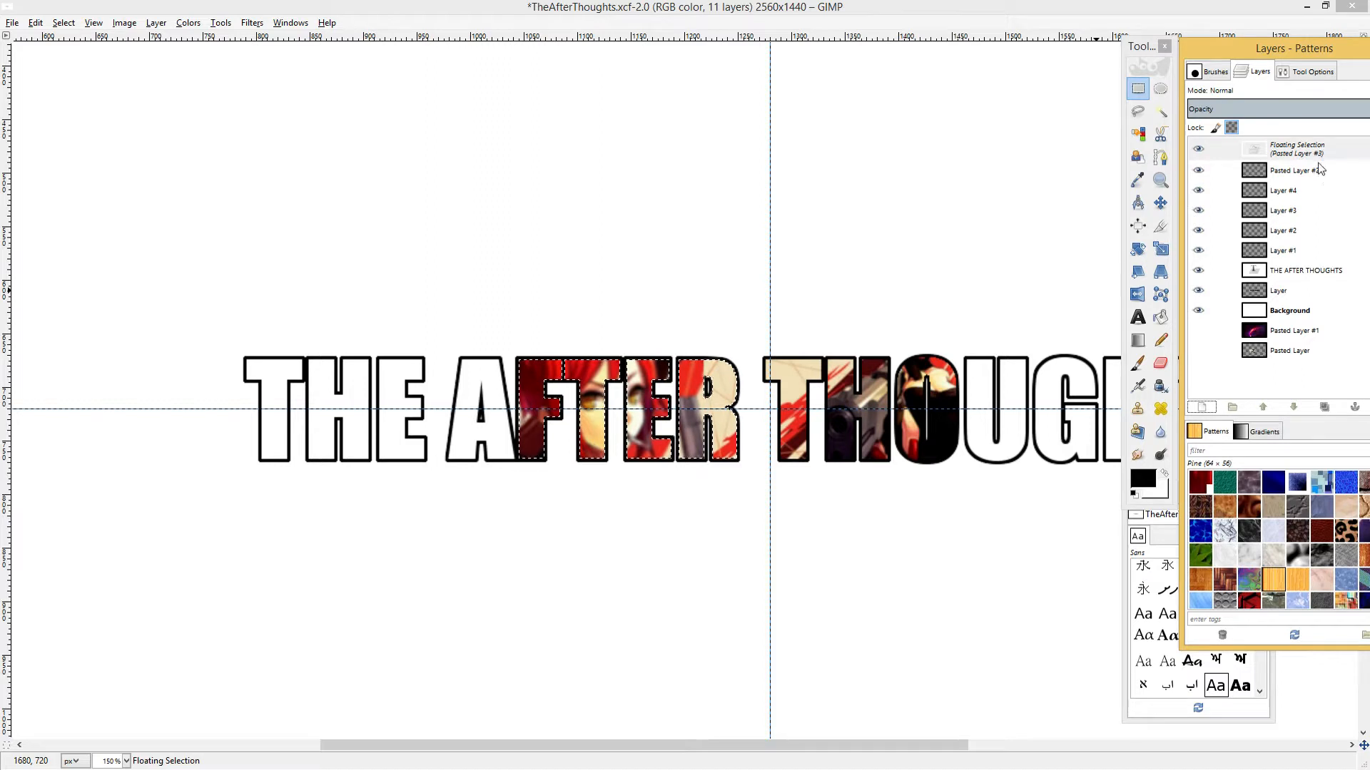
{"action": "left_click", "coordinate": [1204, 408]}
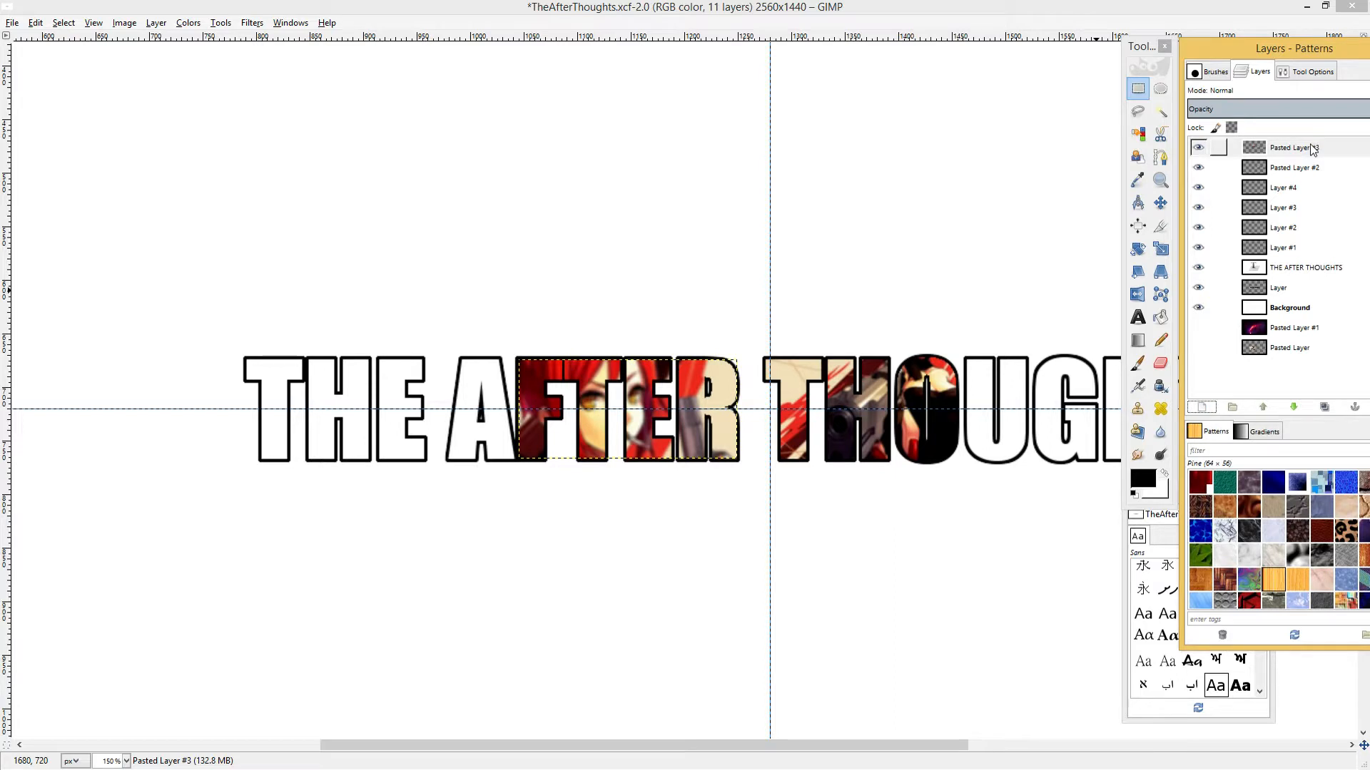
Toggle the visibility of Pasted Layer #3, select its letter shapes with Alpha to Selection, and clear the selection.
{"action": "left_click", "coordinate": [1204, 149]}
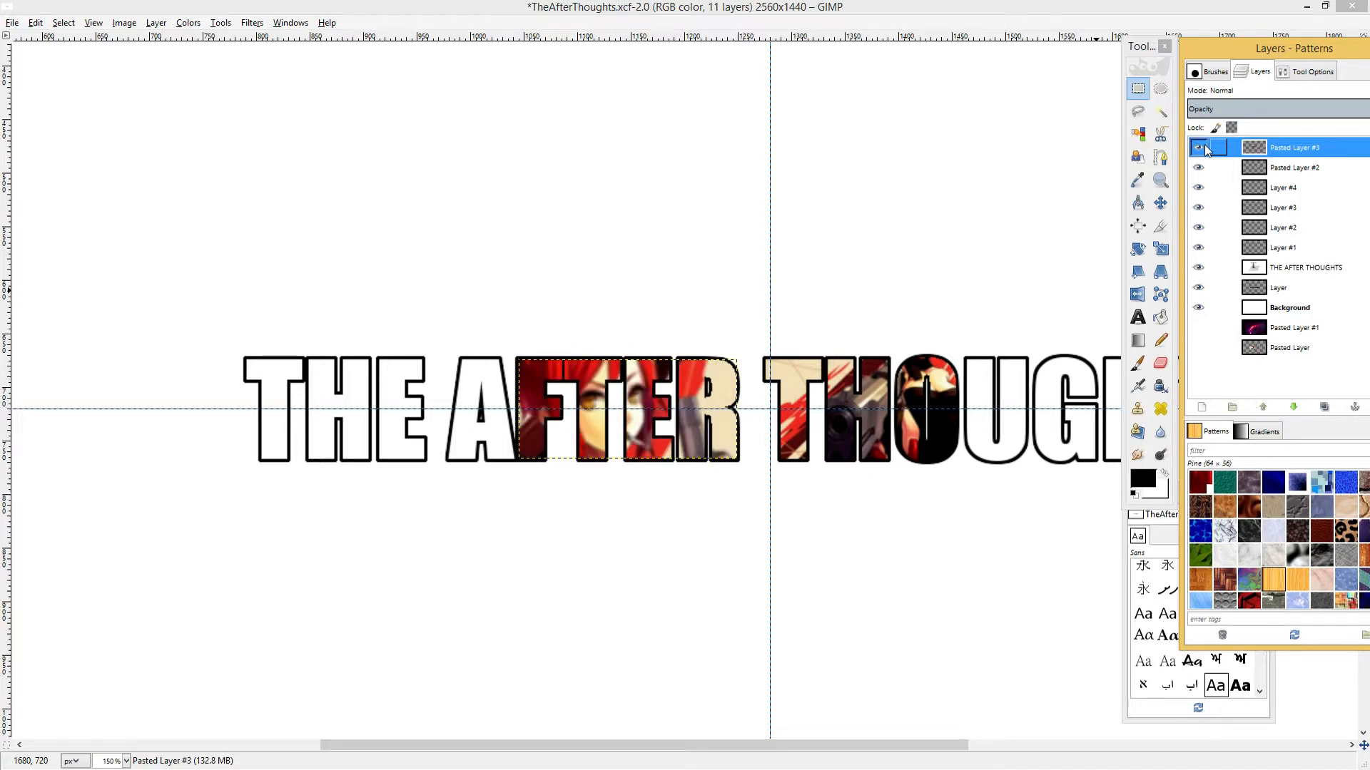
{"action": "left_click", "coordinate": [1198, 147]}
{"action": "left_click", "coordinate": [1199, 148]}
{"action": "right_click", "coordinate": [1299, 147]}
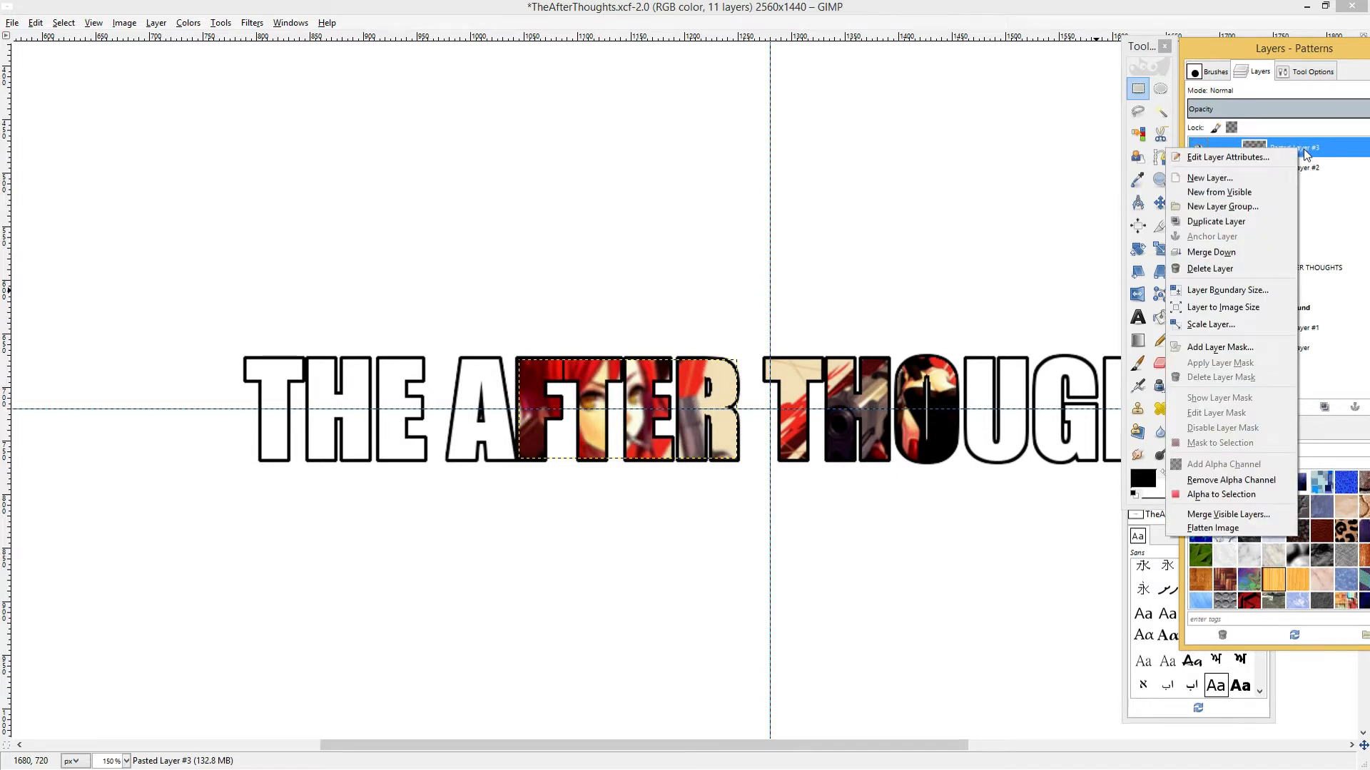
{"action": "left_click", "coordinate": [1220, 494]}
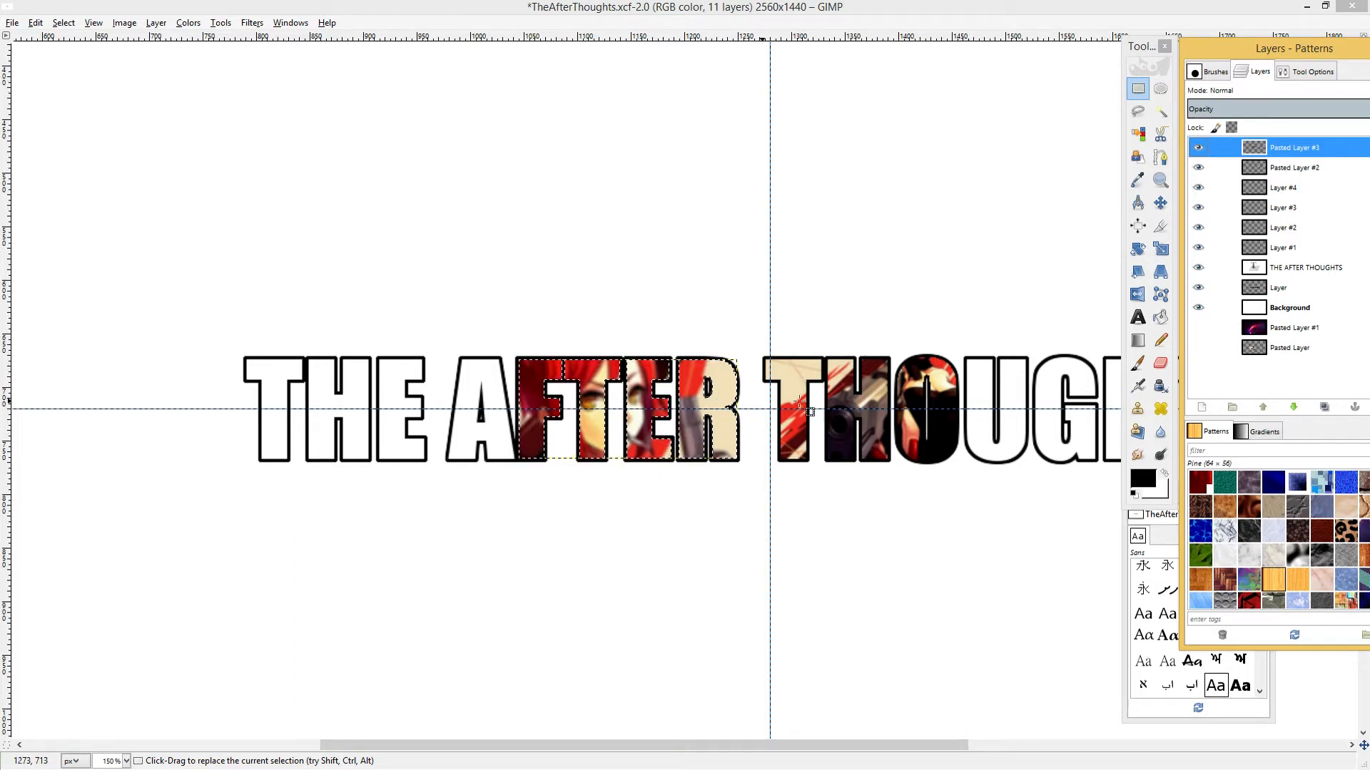
{"action": "left_click", "coordinate": [1075, 211]}
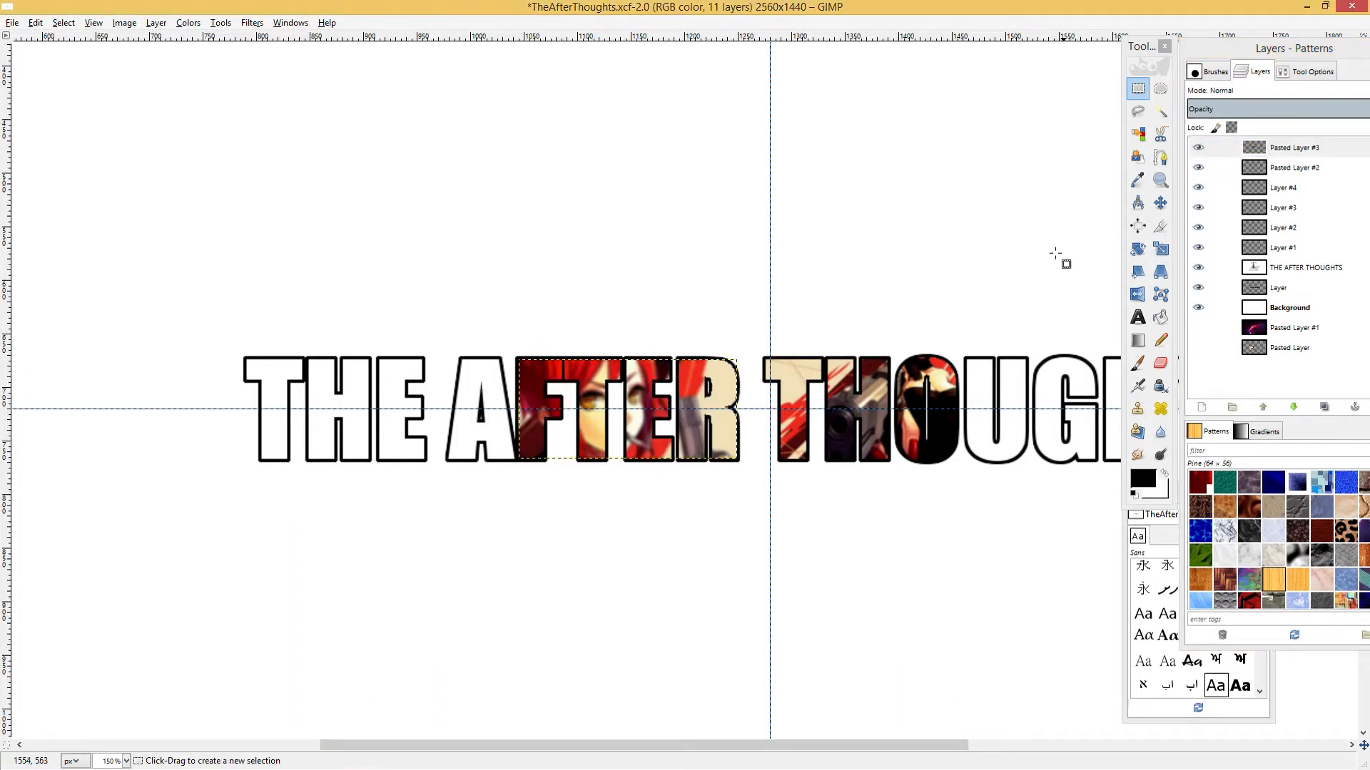
{"action": "scroll", "coordinate": [861, 402], "scroll_direction": "down", "scroll_amount": 2, "text": "ctrl"}
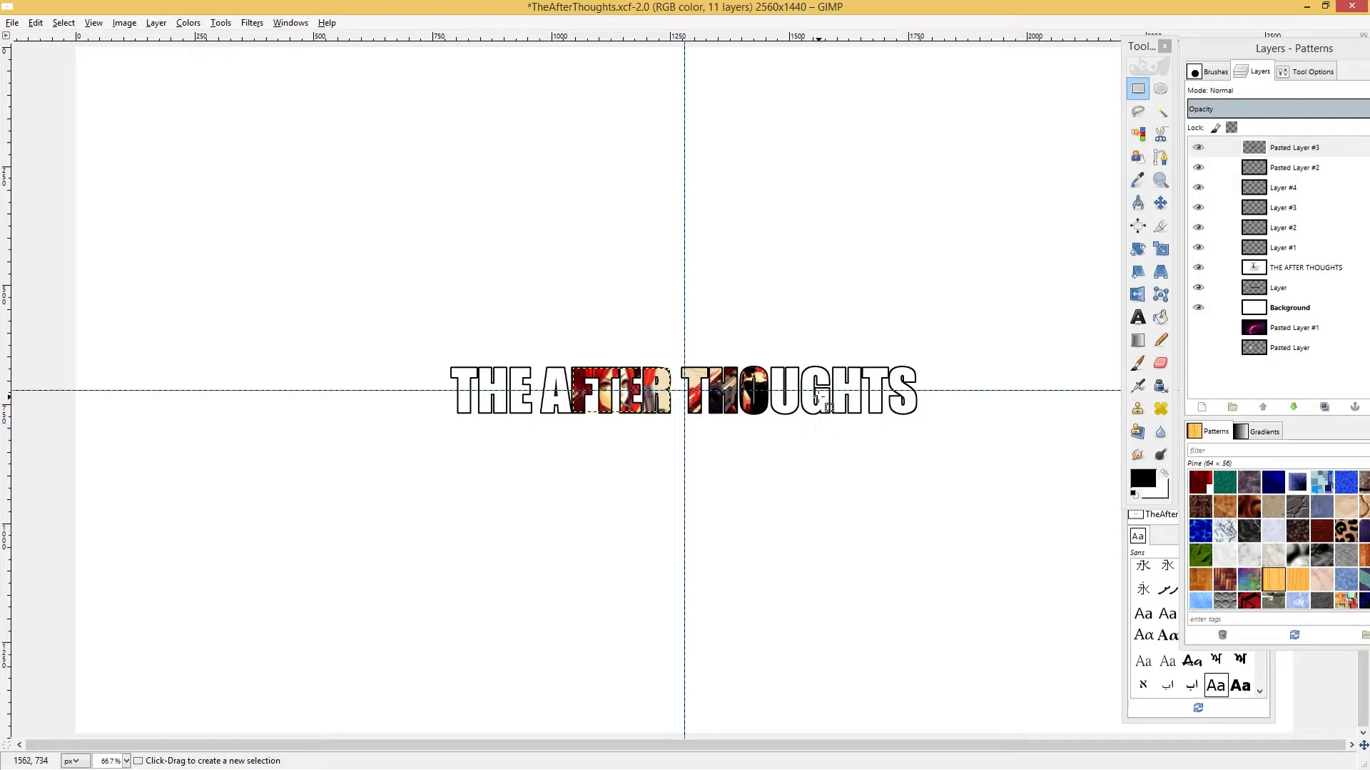
{"action": "scroll", "coordinate": [815, 395], "scroll_direction": "up", "scroll_amount": 2, "text": "ctrl"}
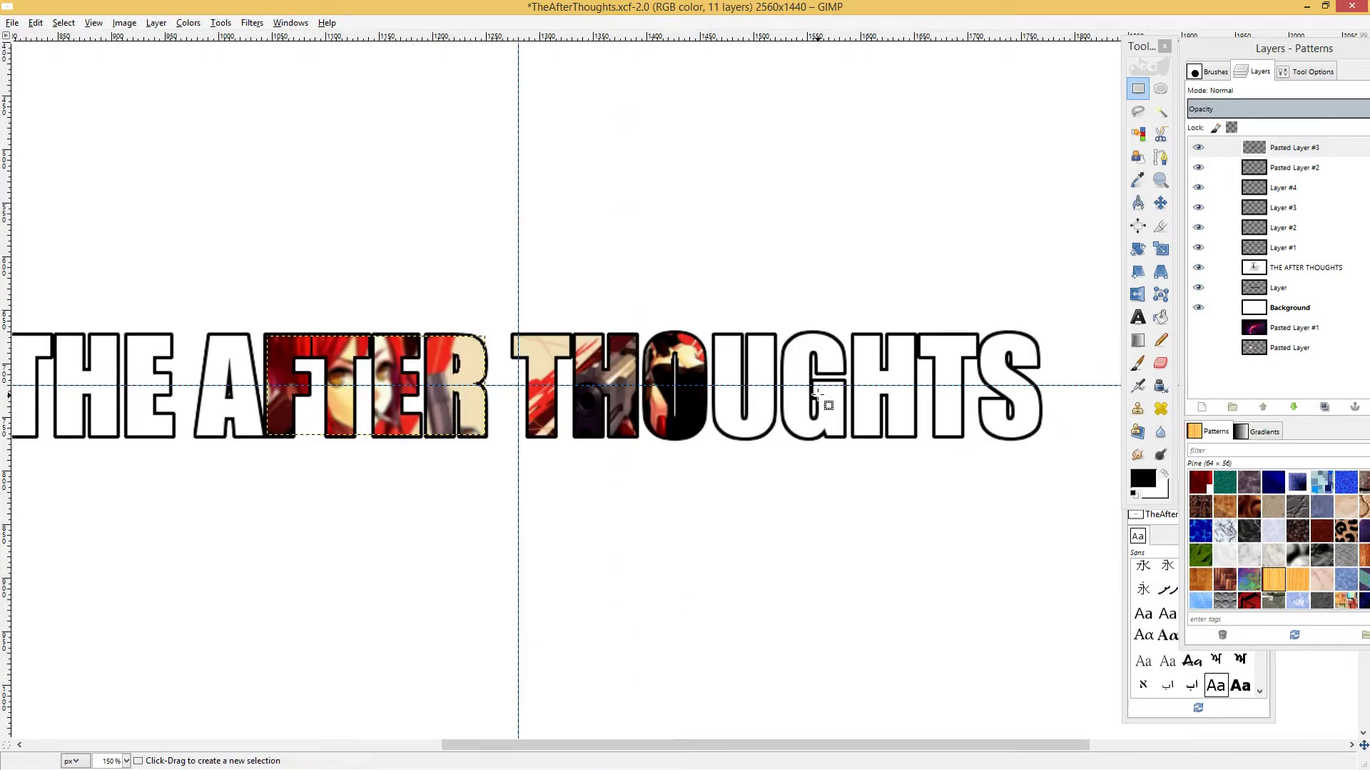
{"action": "scroll", "coordinate": [815, 395], "scroll_direction": "down", "scroll_amount": 1, "text": "ctrl"}
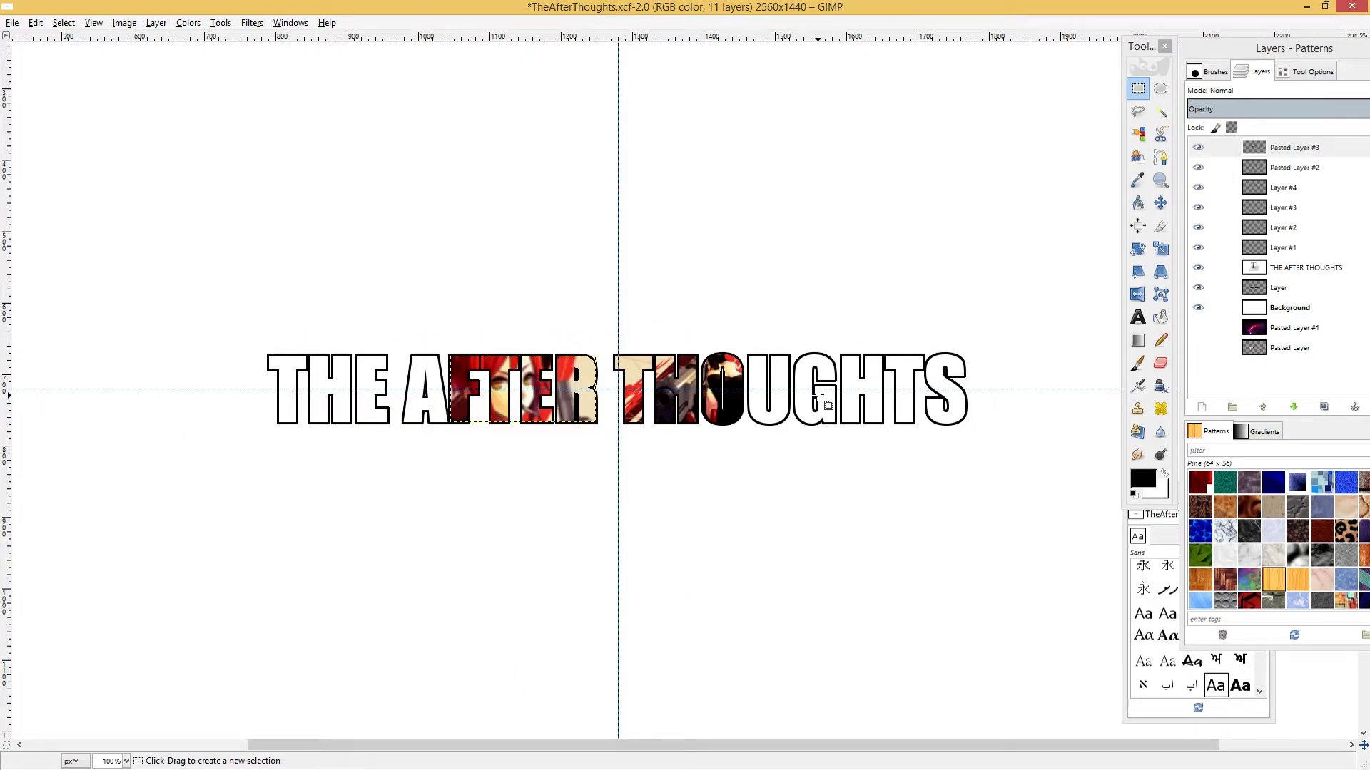
{"action": "scroll", "coordinate": [816, 395], "scroll_direction": "up", "scroll_amount": 1, "text": "ctrl"}
{"action": "scroll", "coordinate": [815, 394], "scroll_direction": "down", "scroll_amount": 1, "text": "ctrl"}
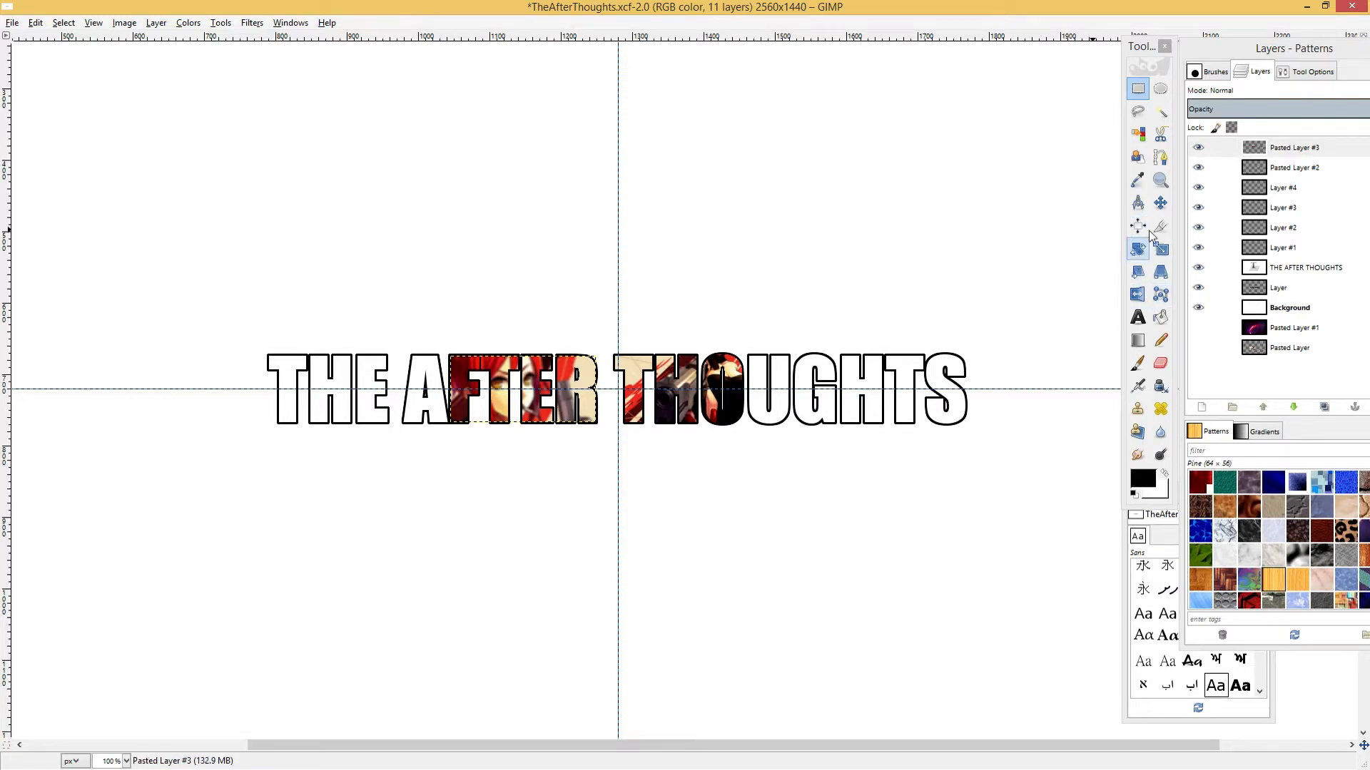
{"action": "left_click", "coordinate": [1138, 317]}
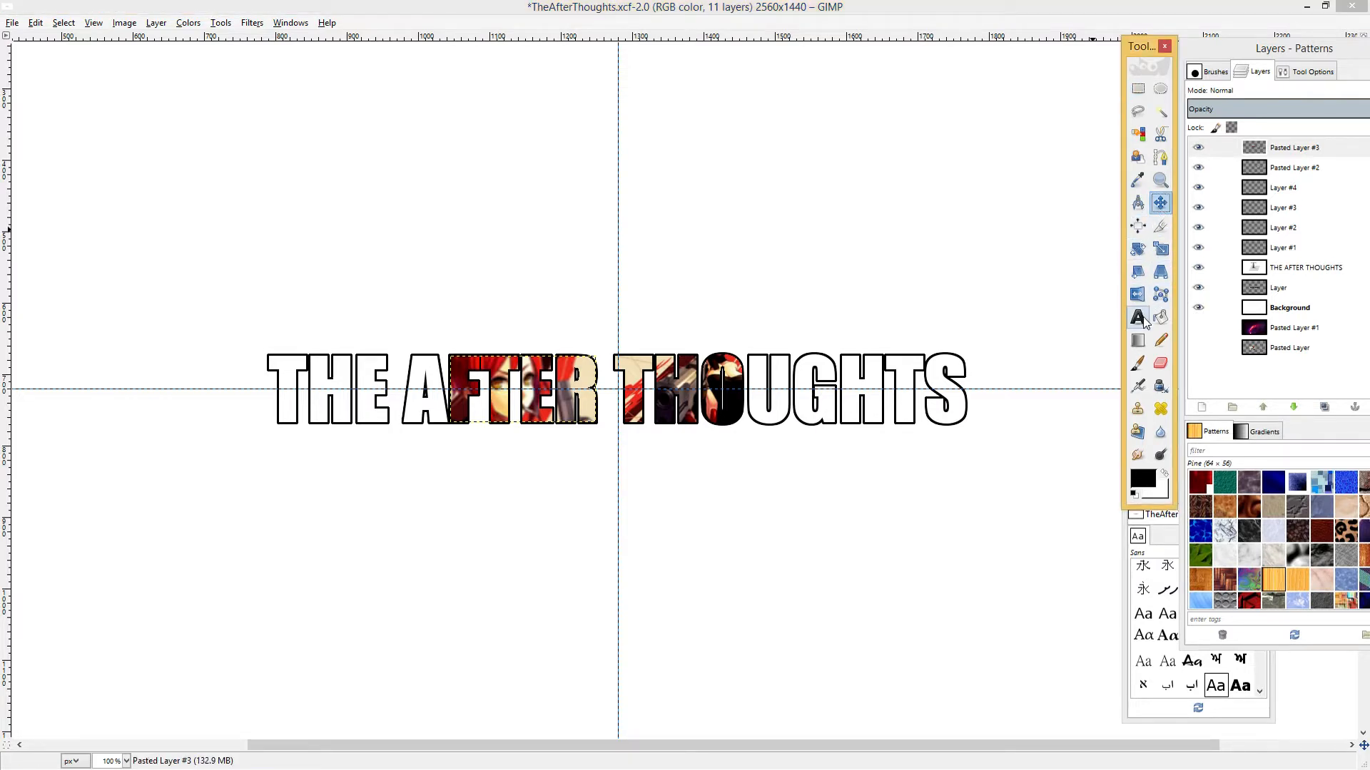
{"action": "left_click", "coordinate": [571, 465]}
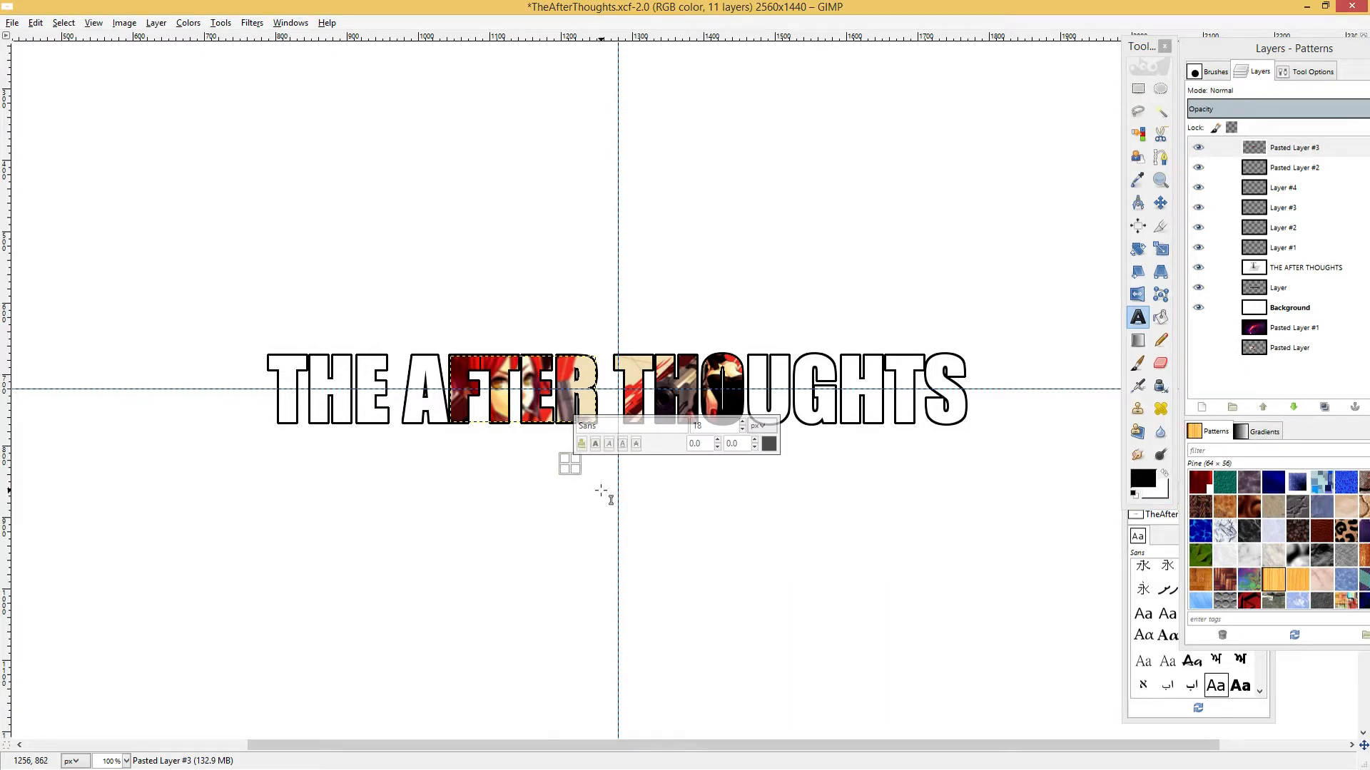
{"action": "type", "text": "HTT"}
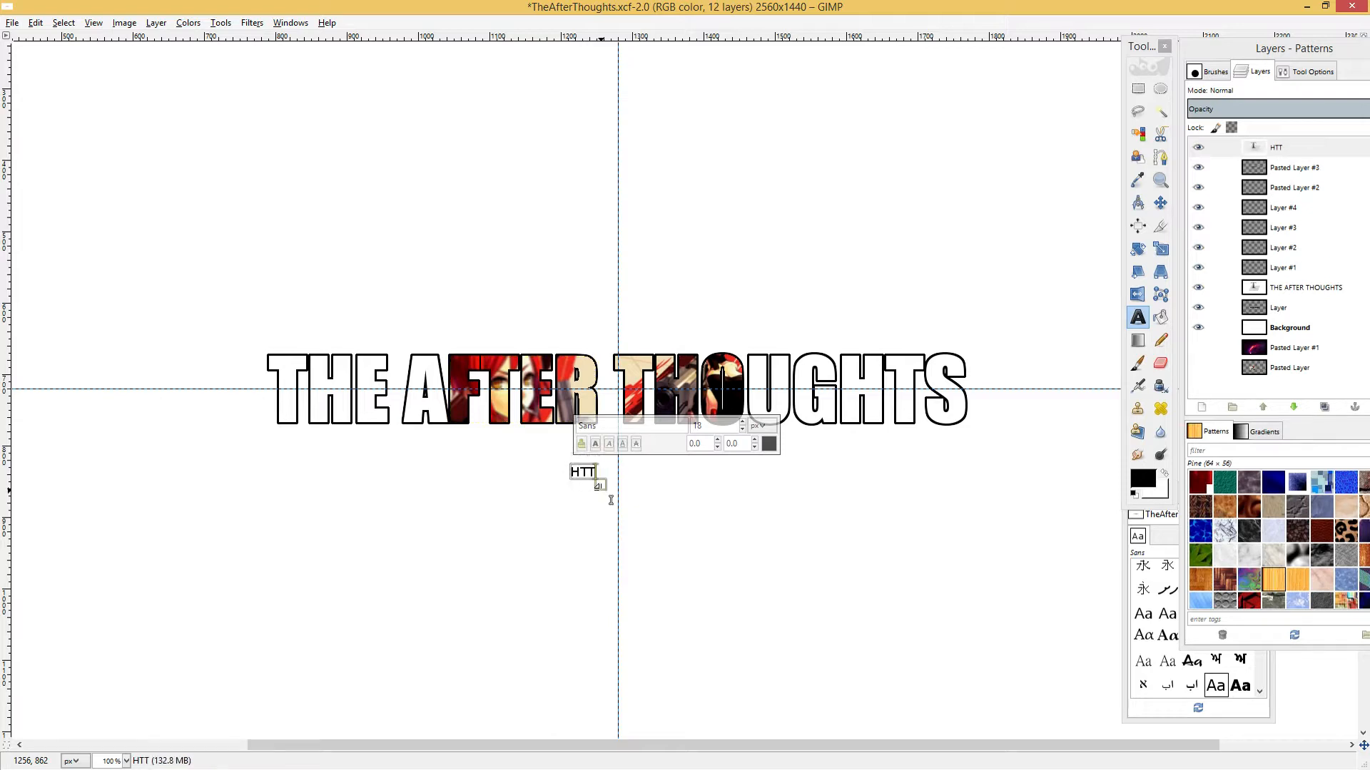
{"action": "type", "text": "PS://"}
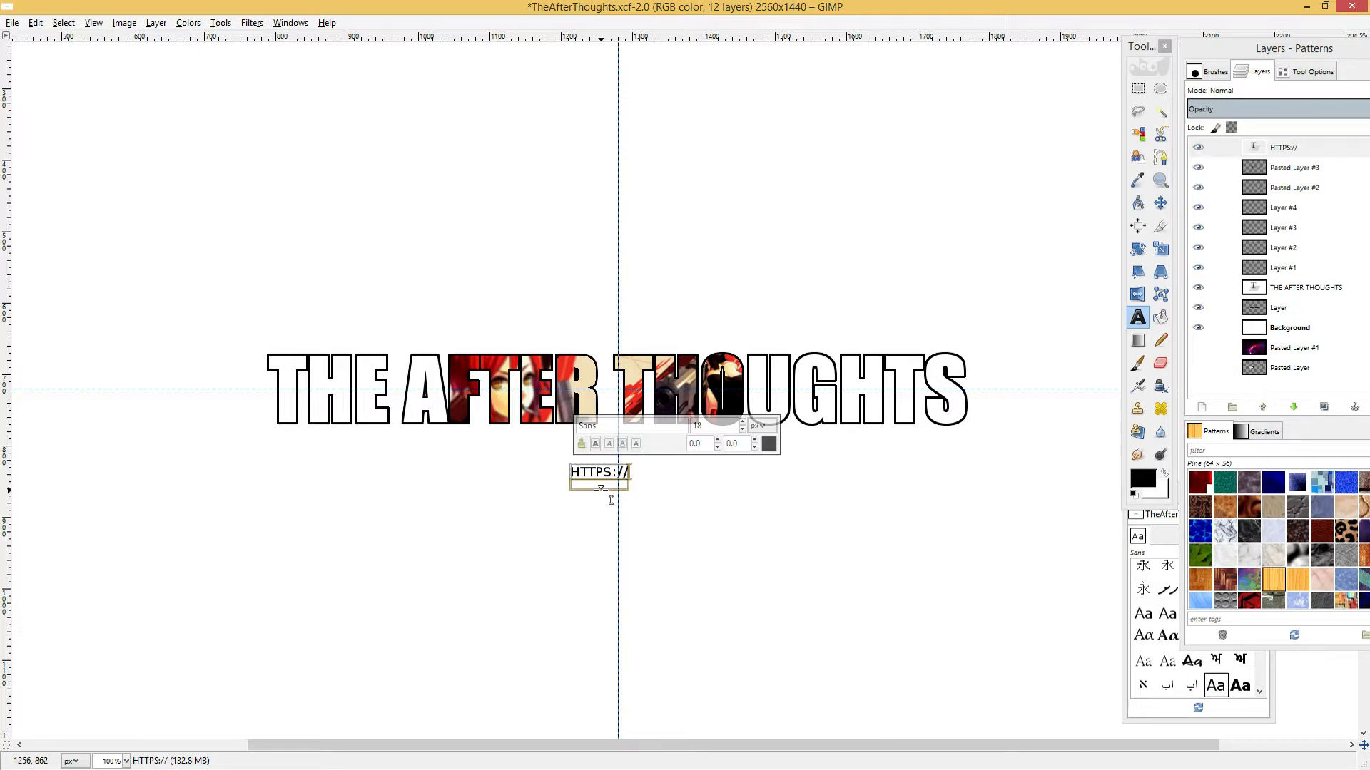
{"action": "type", "text": "WWW.Y"}
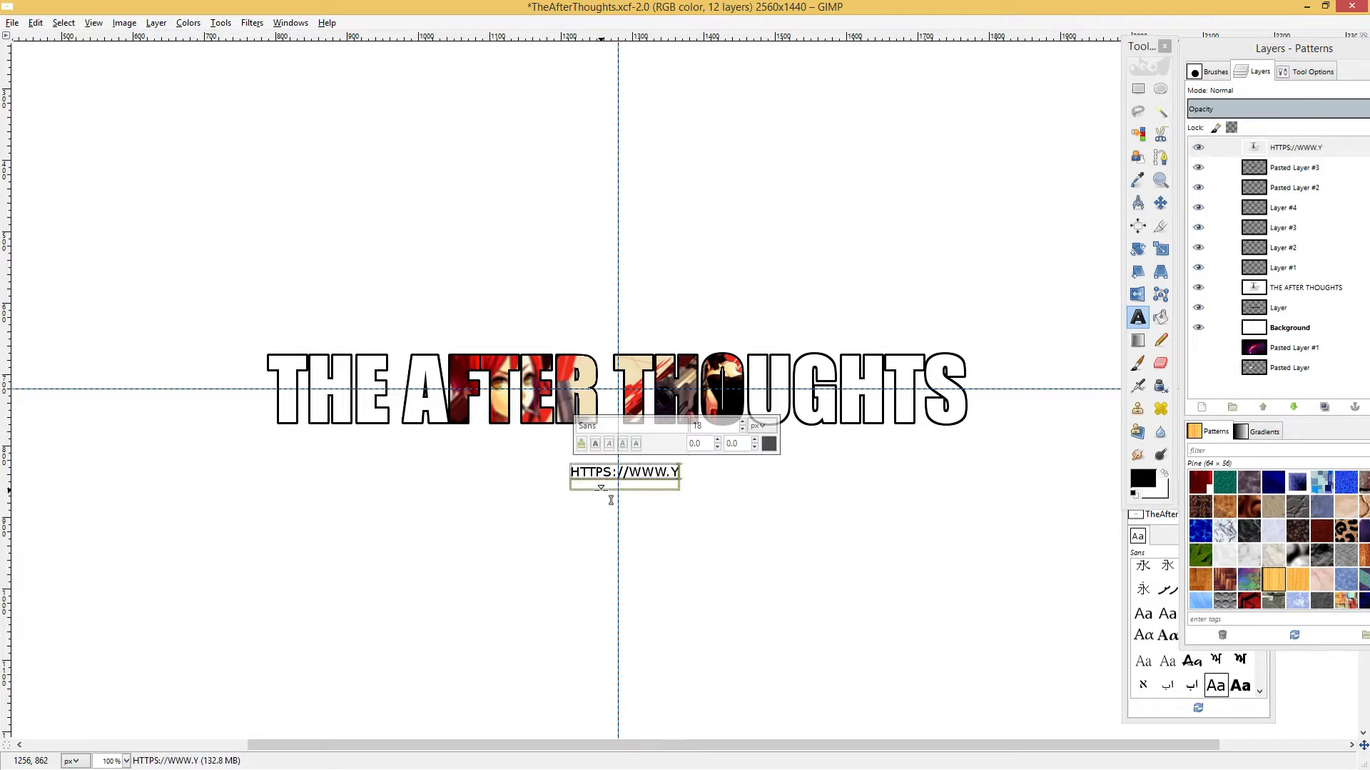
{"action": "type", "text": "OUTUBE."}
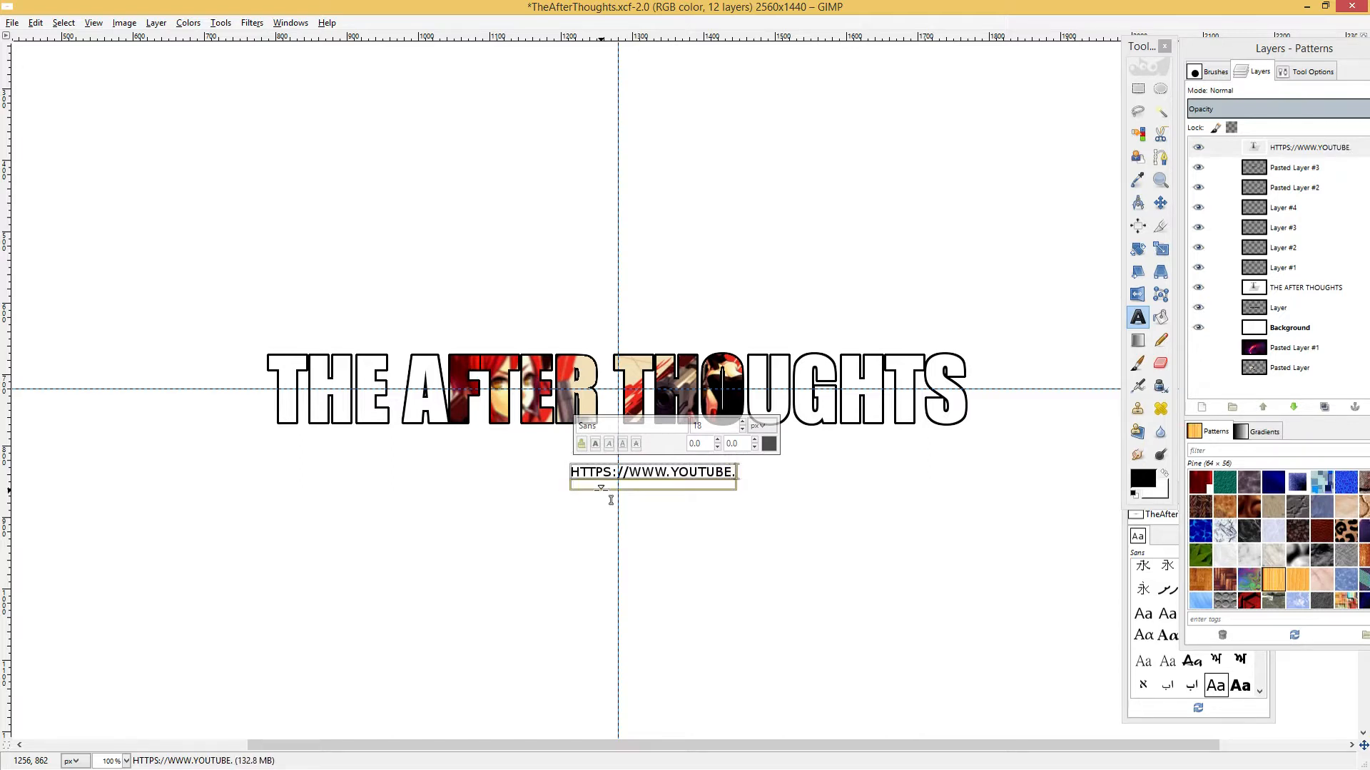
{"action": "type", "text": "COM/CROSSEYED"}
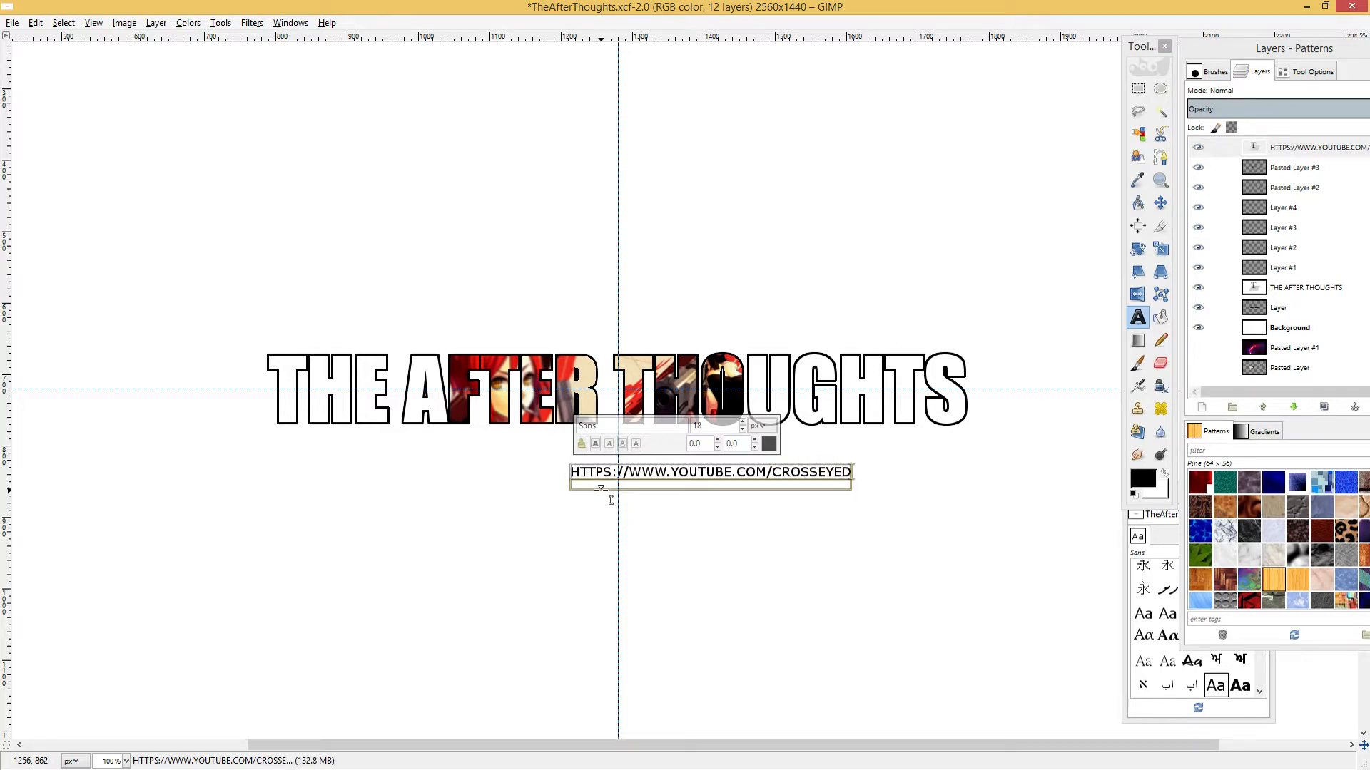
{"action": "type", "text": "HUNKM"}
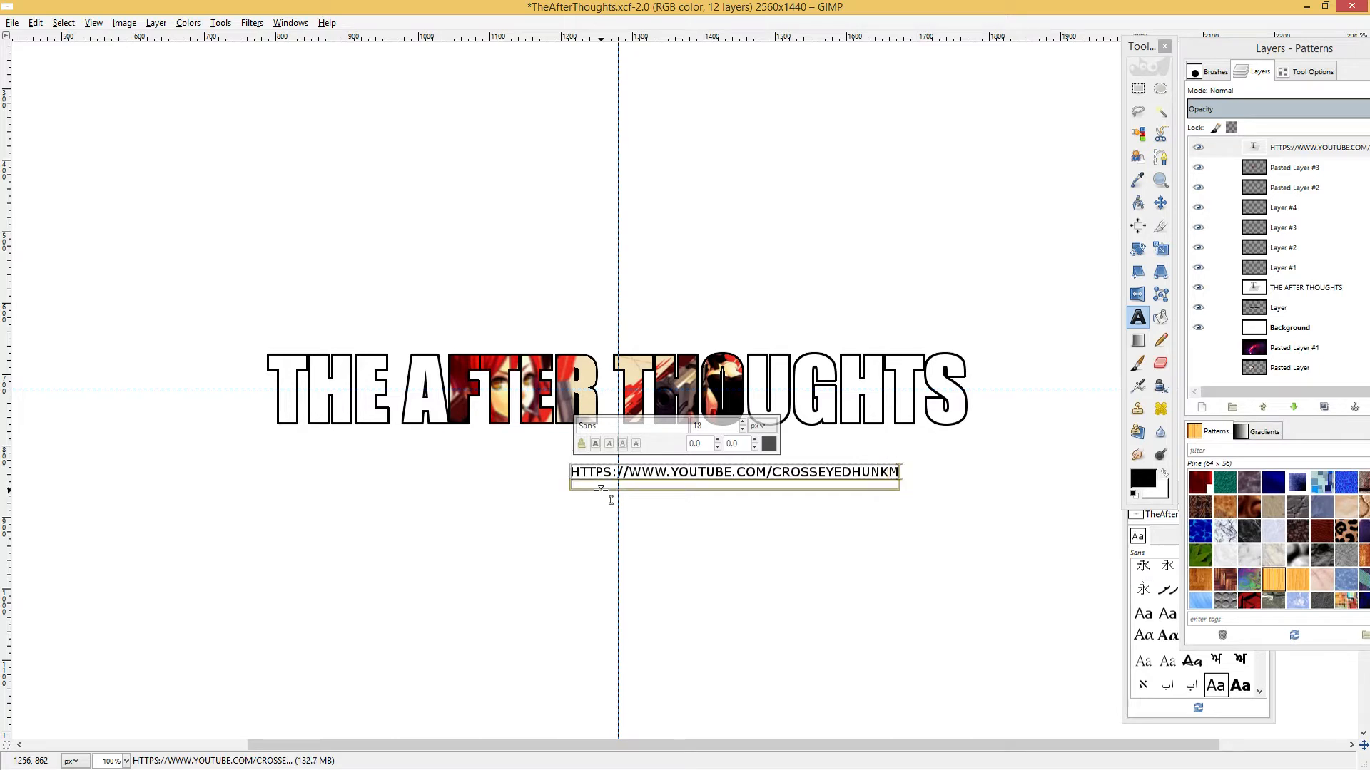
{"action": "type", "text": "USIC"}
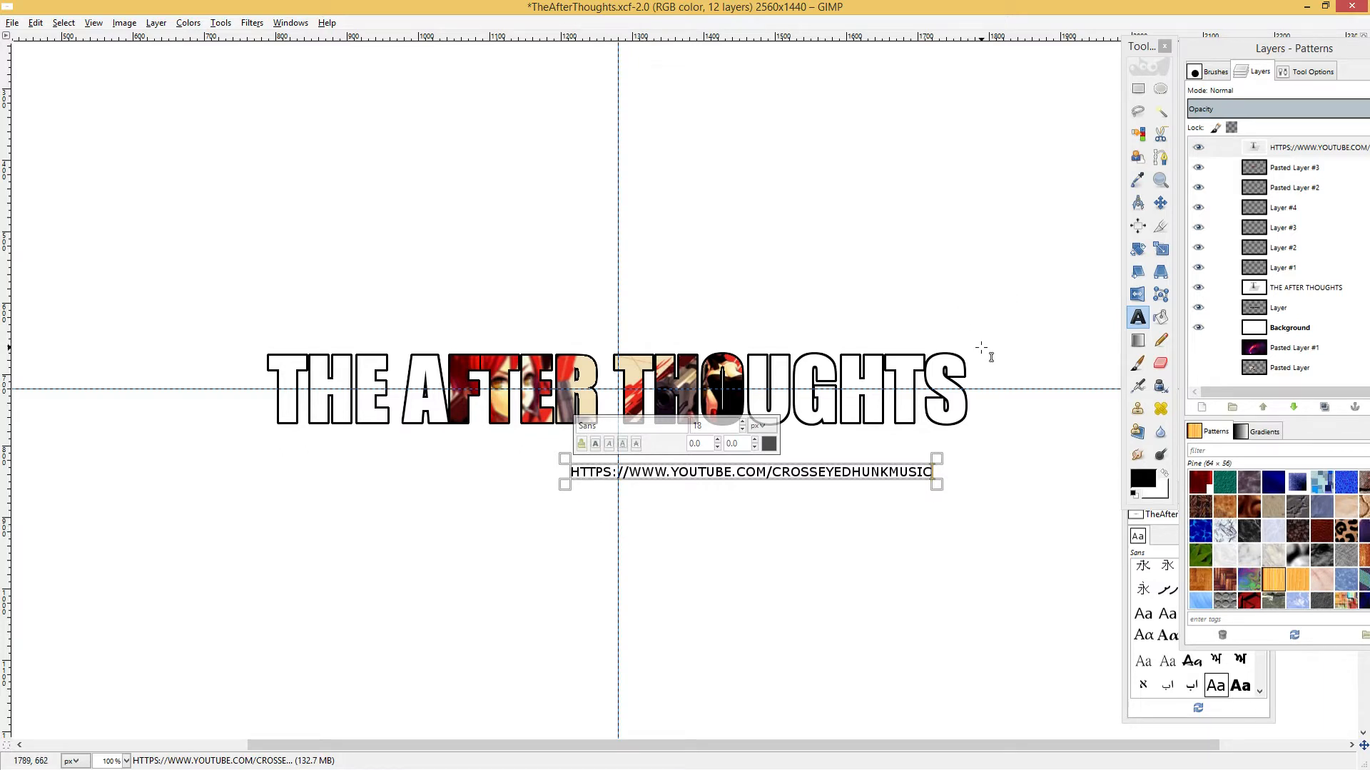
{"action": "key", "text": "ctrl+a"}
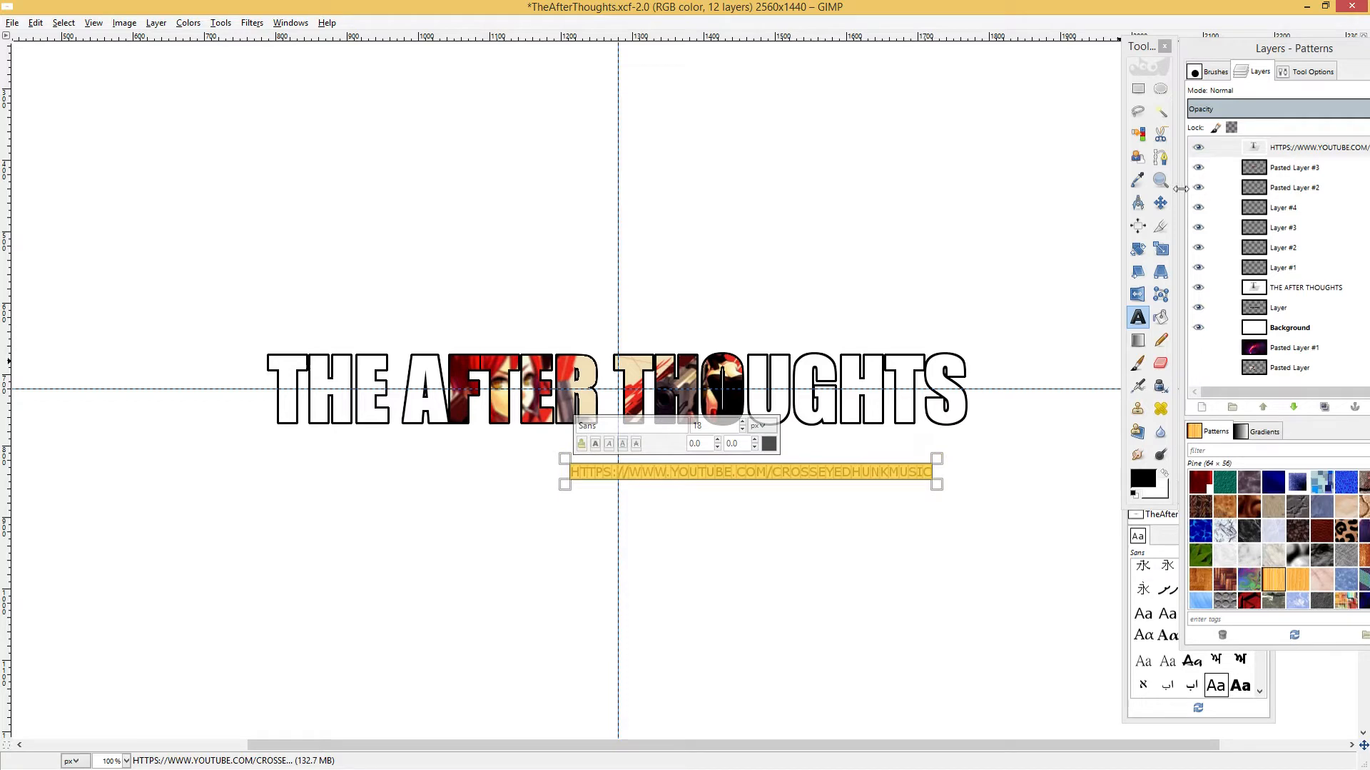
Move the web address text so it is centred on the vertical guide and sits directly beneath the title letters.
{"action": "left_click", "coordinate": [1160, 203]}
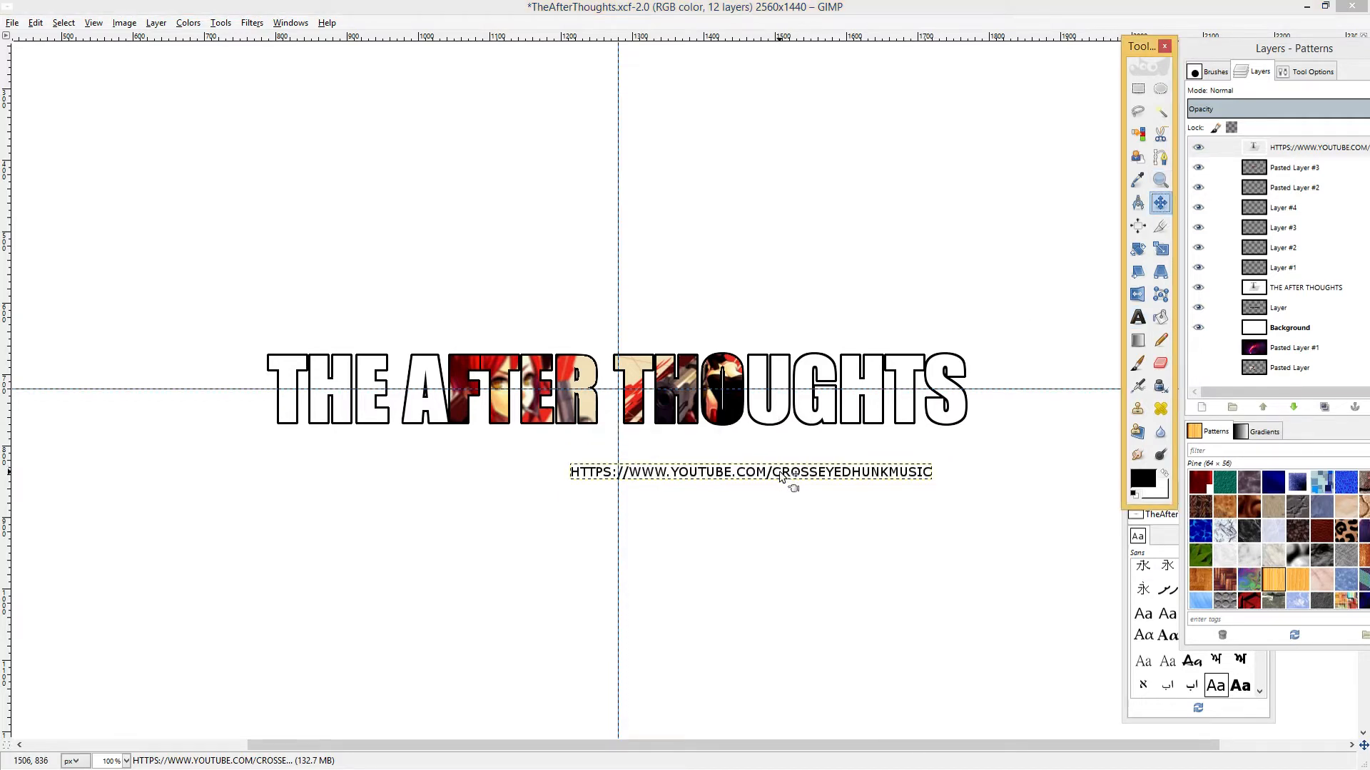
{"action": "left_click_drag", "start_coordinate": [769, 474], "coordinate": [631, 441]}
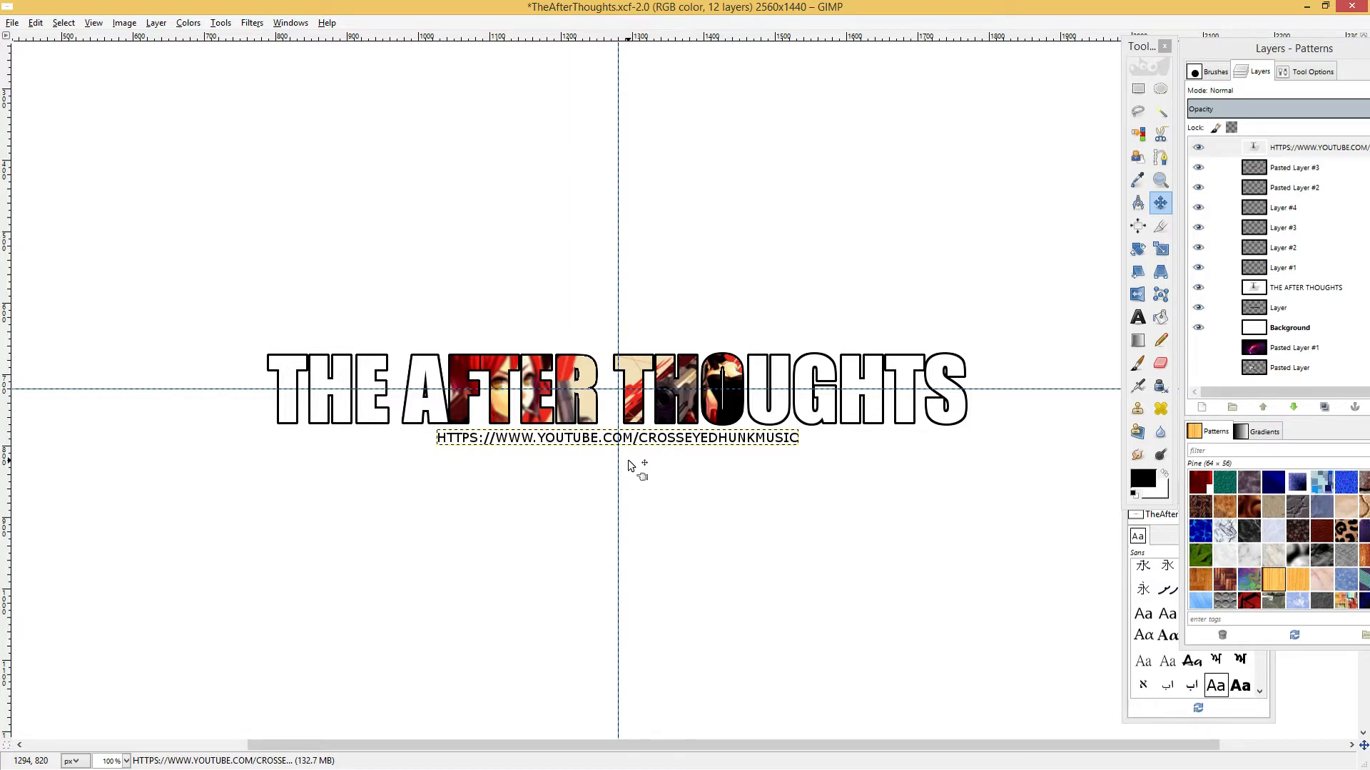
{"action": "scroll", "coordinate": [613, 453], "scroll_direction": "up", "scroll_amount": 2}
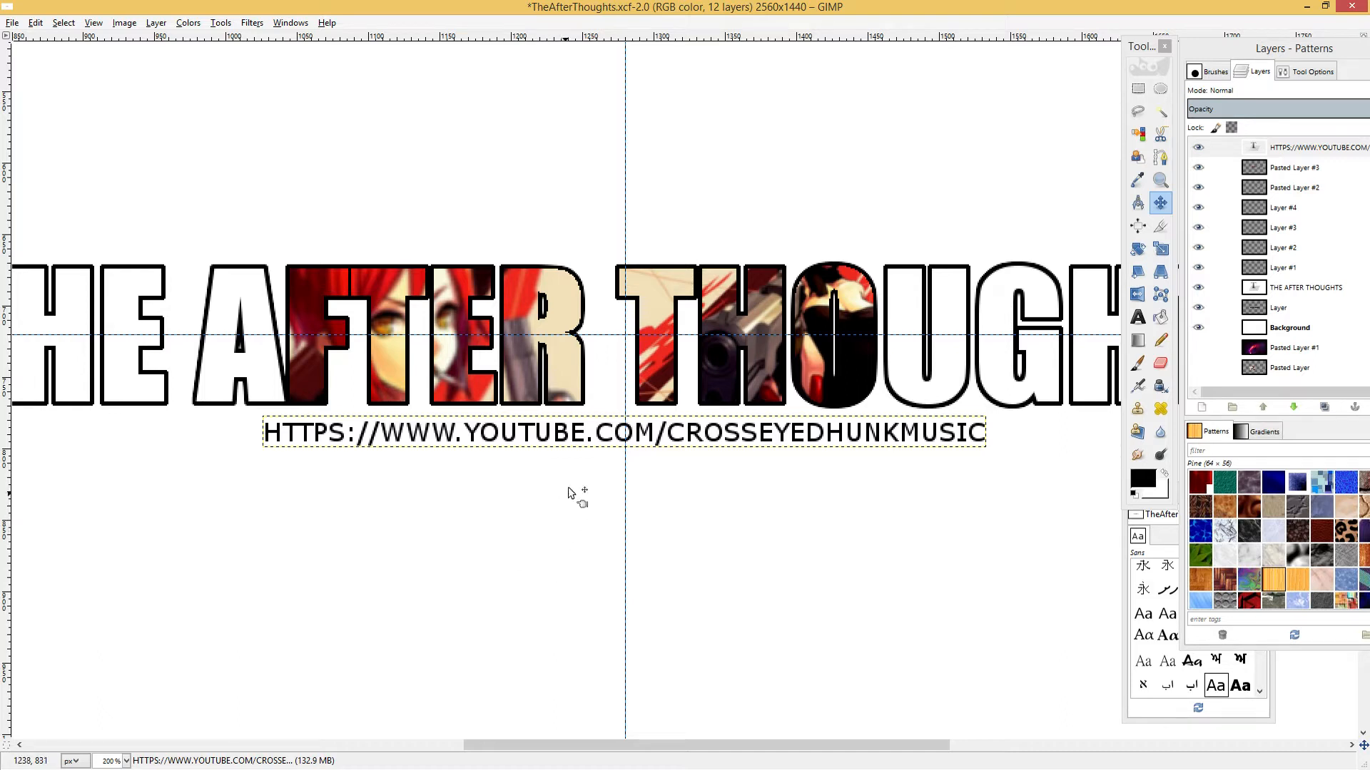
{"action": "left_click_drag", "start_coordinate": [576, 442], "coordinate": [577, 433]}
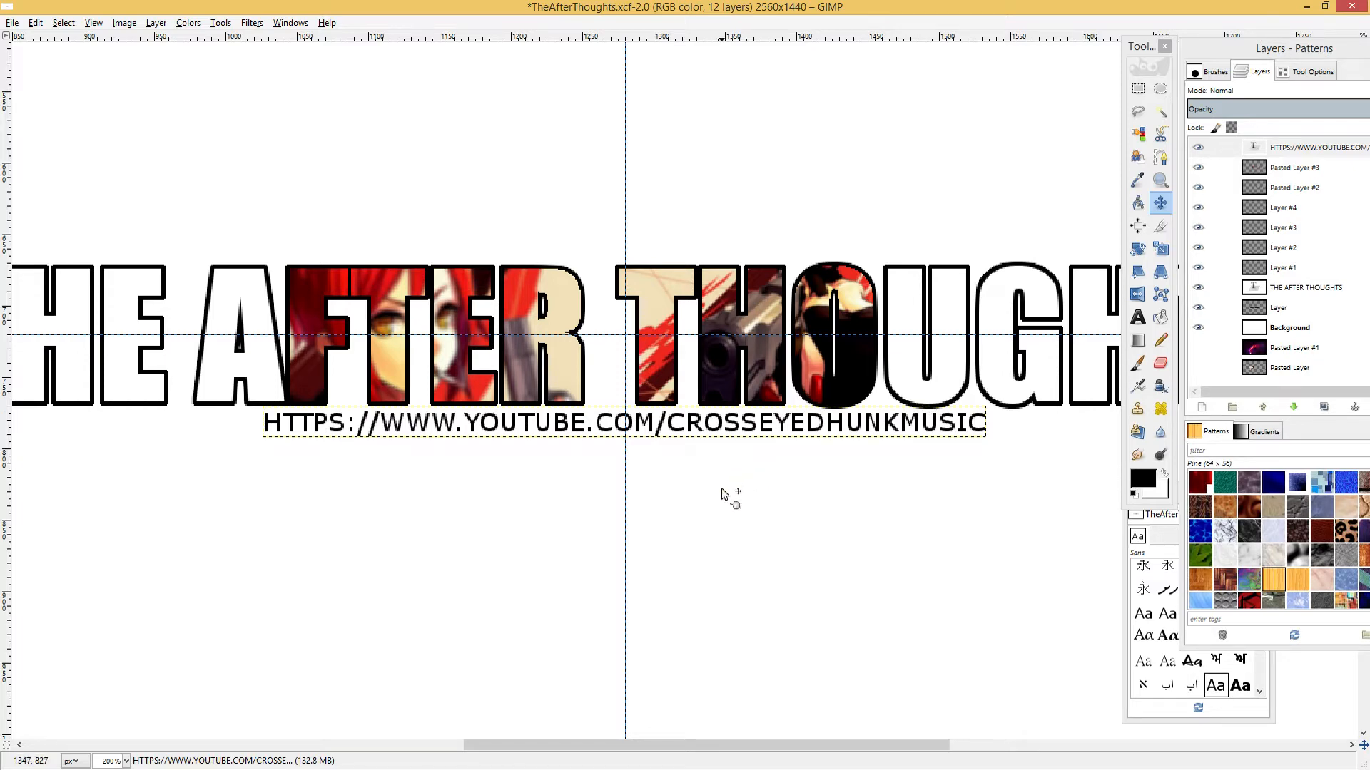
{"action": "scroll", "coordinate": [745, 510], "scroll_direction": "down", "scroll_amount": 2}
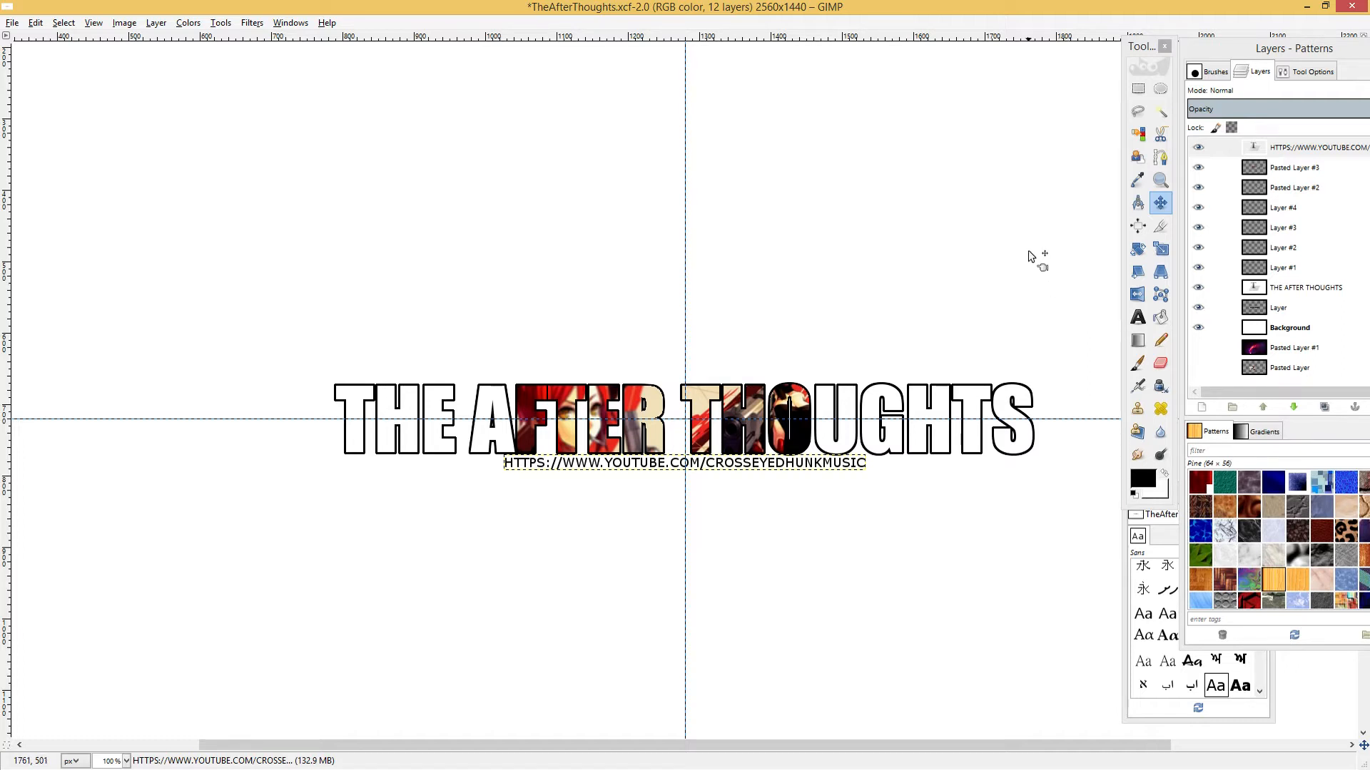
Save the project and set it to export over the existing TheAfterThoughts.jpg in the Images folder.
{"action": "key", "text": "ctrl+s"}
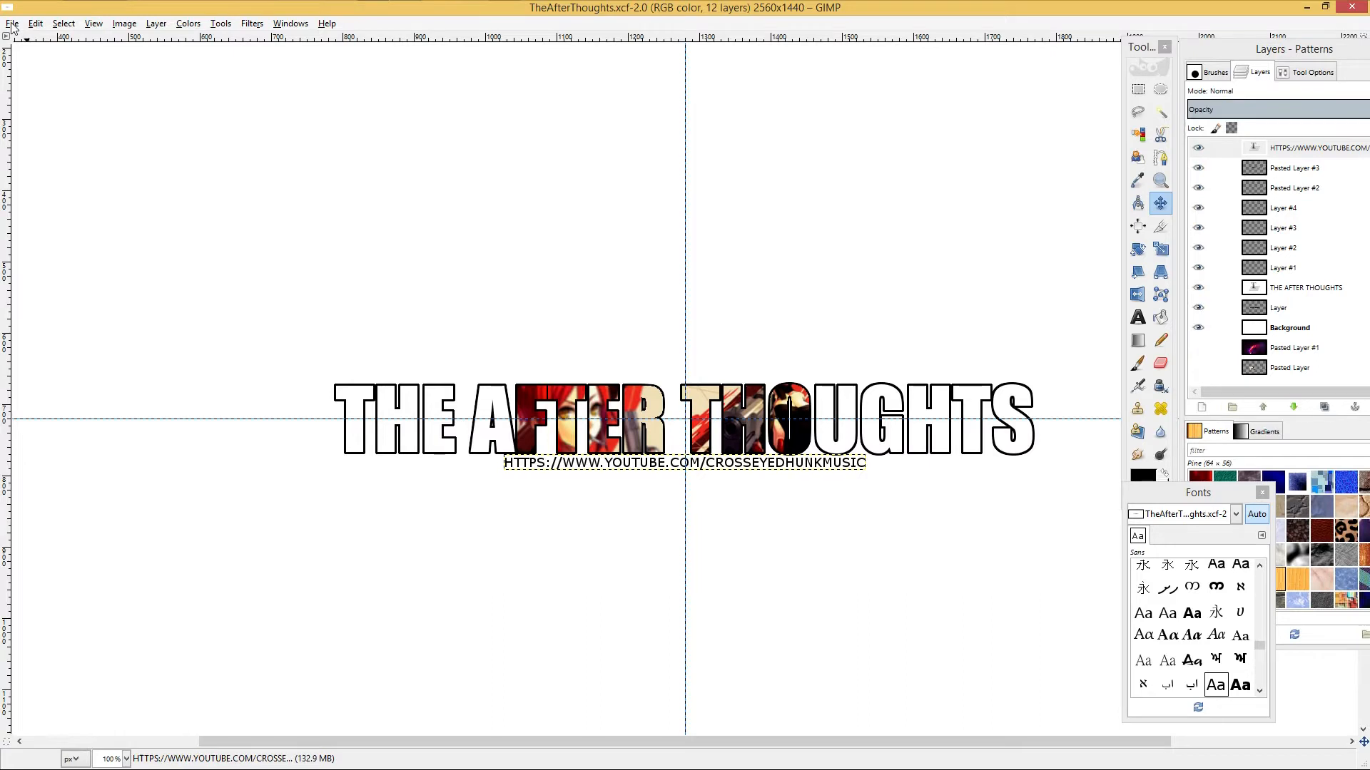
{"action": "left_click", "coordinate": [12, 24]}
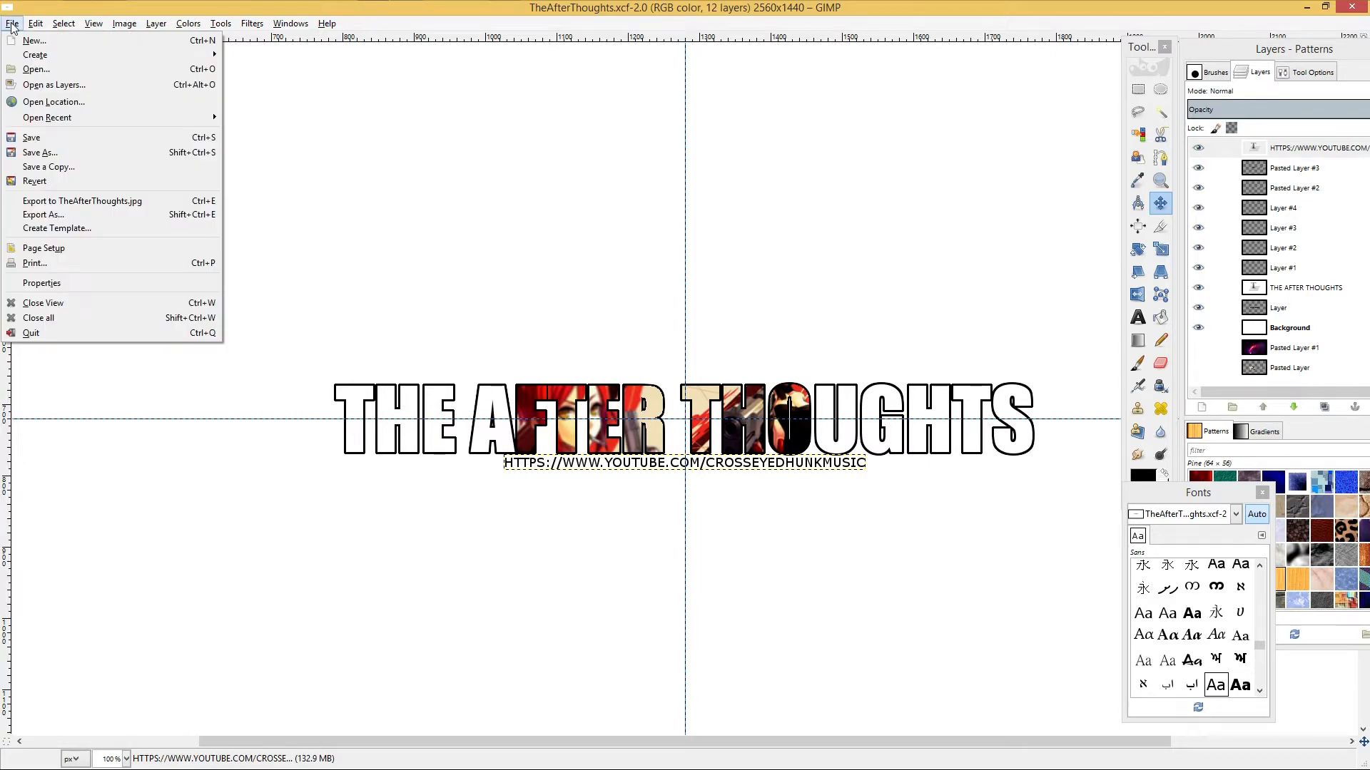
{"action": "left_click", "coordinate": [87, 215]}
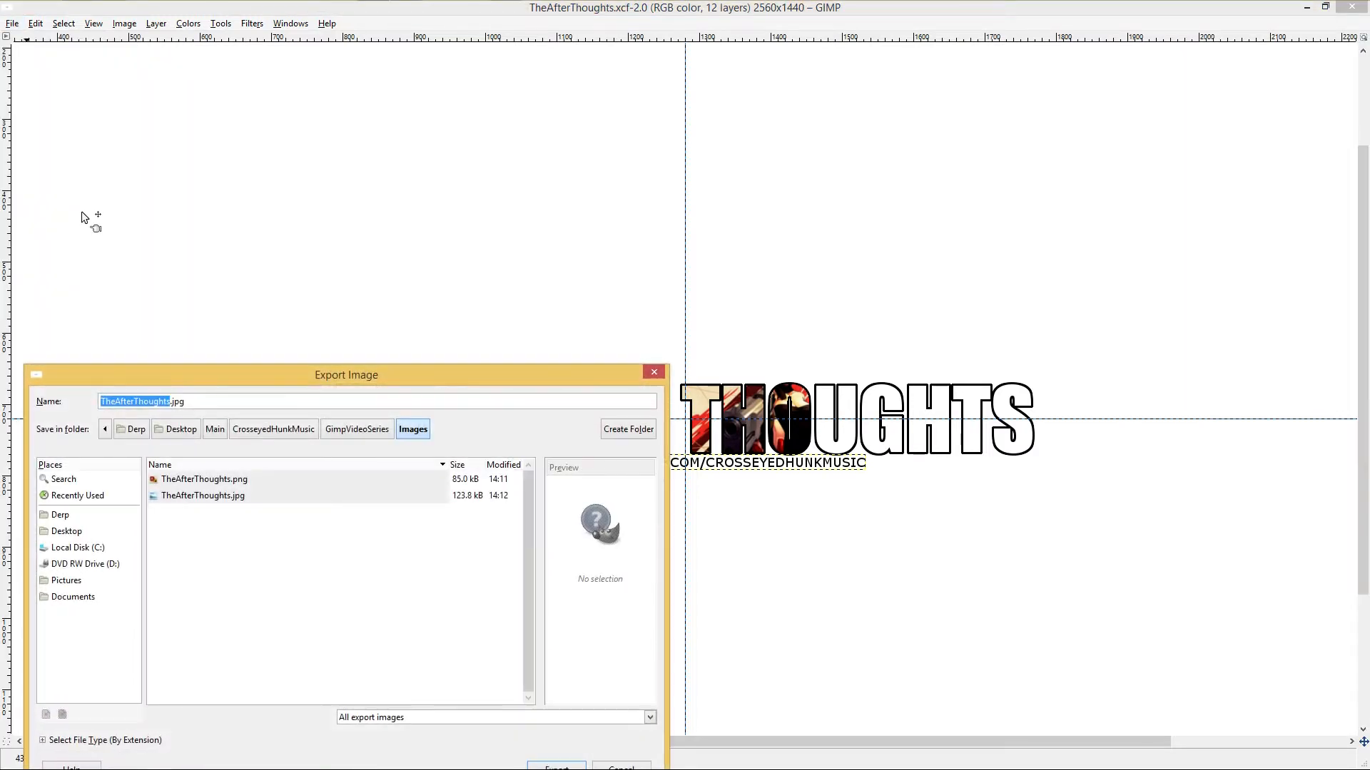
{"action": "left_click", "coordinate": [230, 495]}
{"action": "left_click_drag", "start_coordinate": [351, 384], "coordinate": [548, 137]}
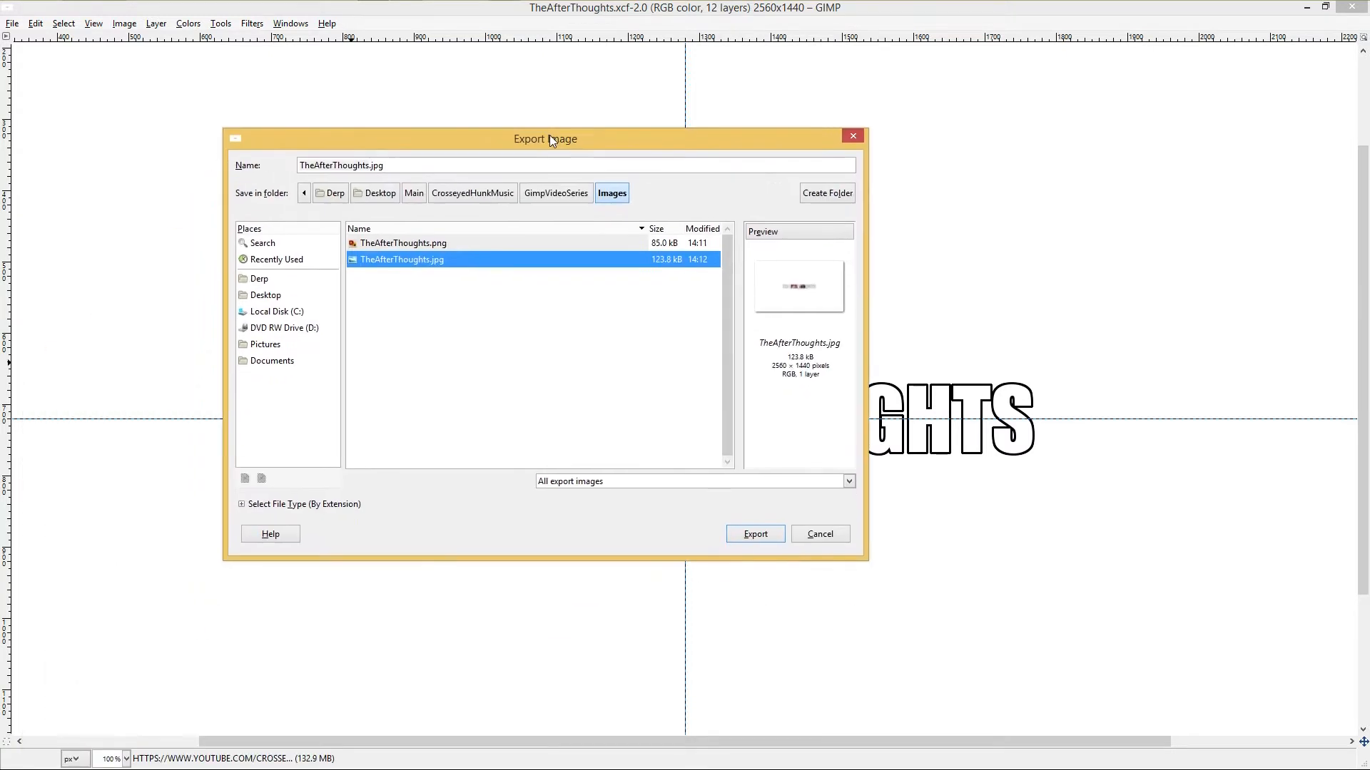
{"action": "left_click", "coordinate": [766, 525]}
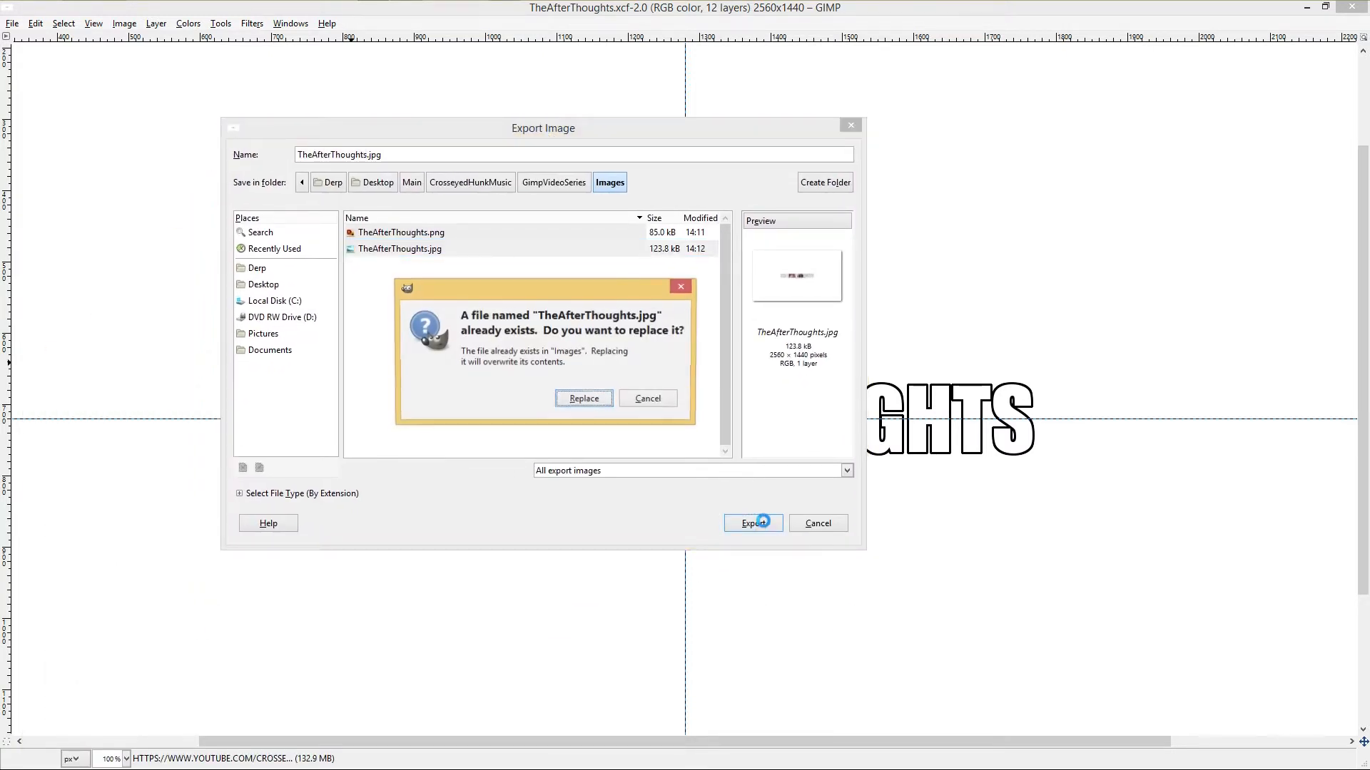
{"action": "left_click", "coordinate": [600, 401]}
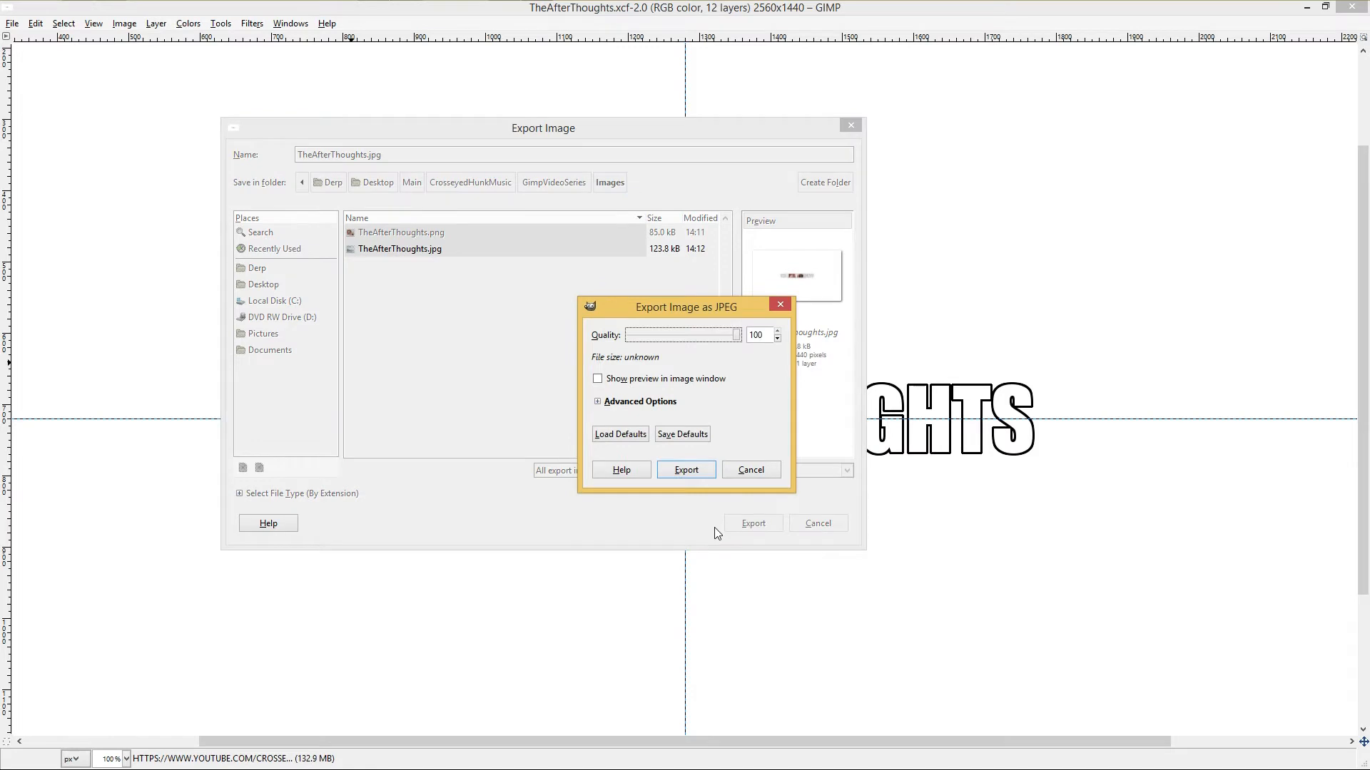
Toggle the image window preview on and off, and export the JPEG at quality 100.
{"action": "scroll", "coordinate": [732, 335], "scroll_direction": "down", "scroll_amount": 4}
{"action": "scroll", "coordinate": [733, 335], "scroll_direction": "up", "scroll_amount": 4}
{"action": "left_click", "coordinate": [598, 380]}
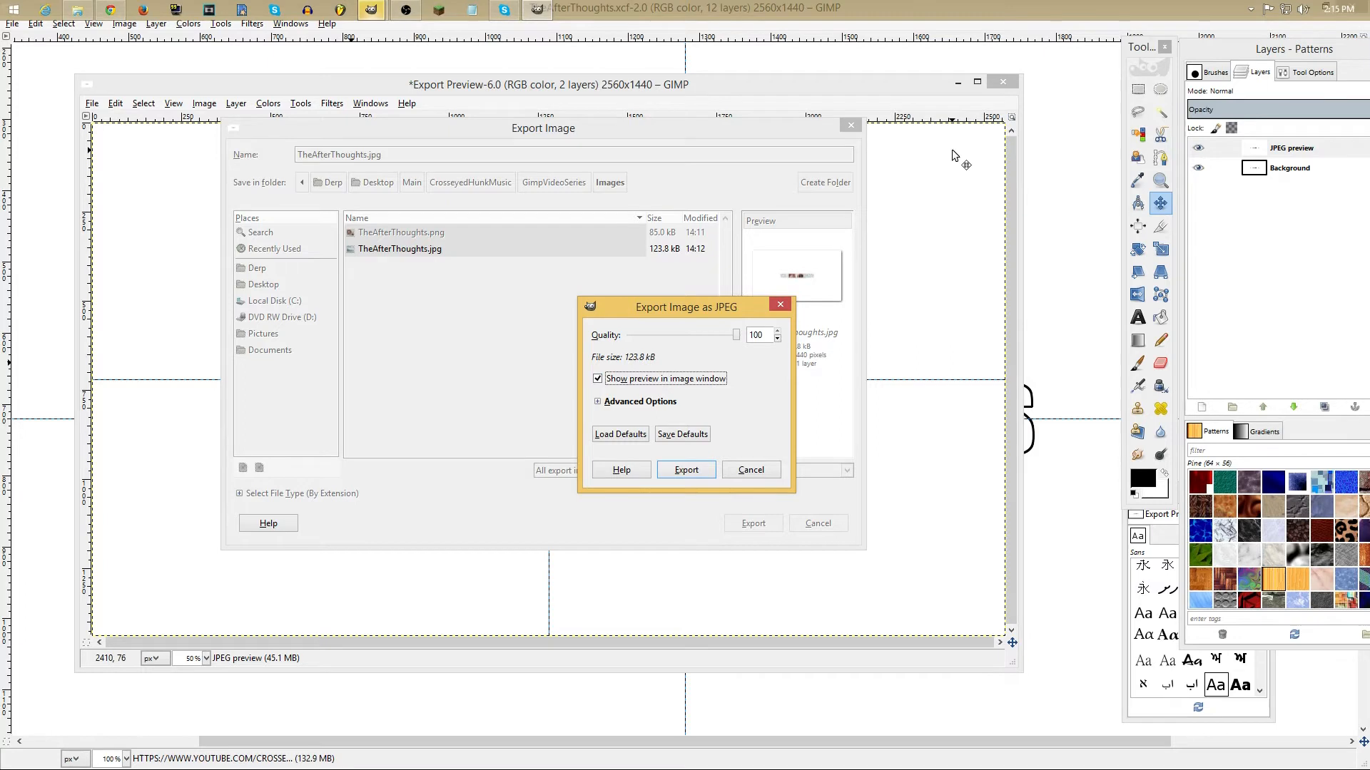
{"action": "left_click", "coordinate": [1003, 82]}
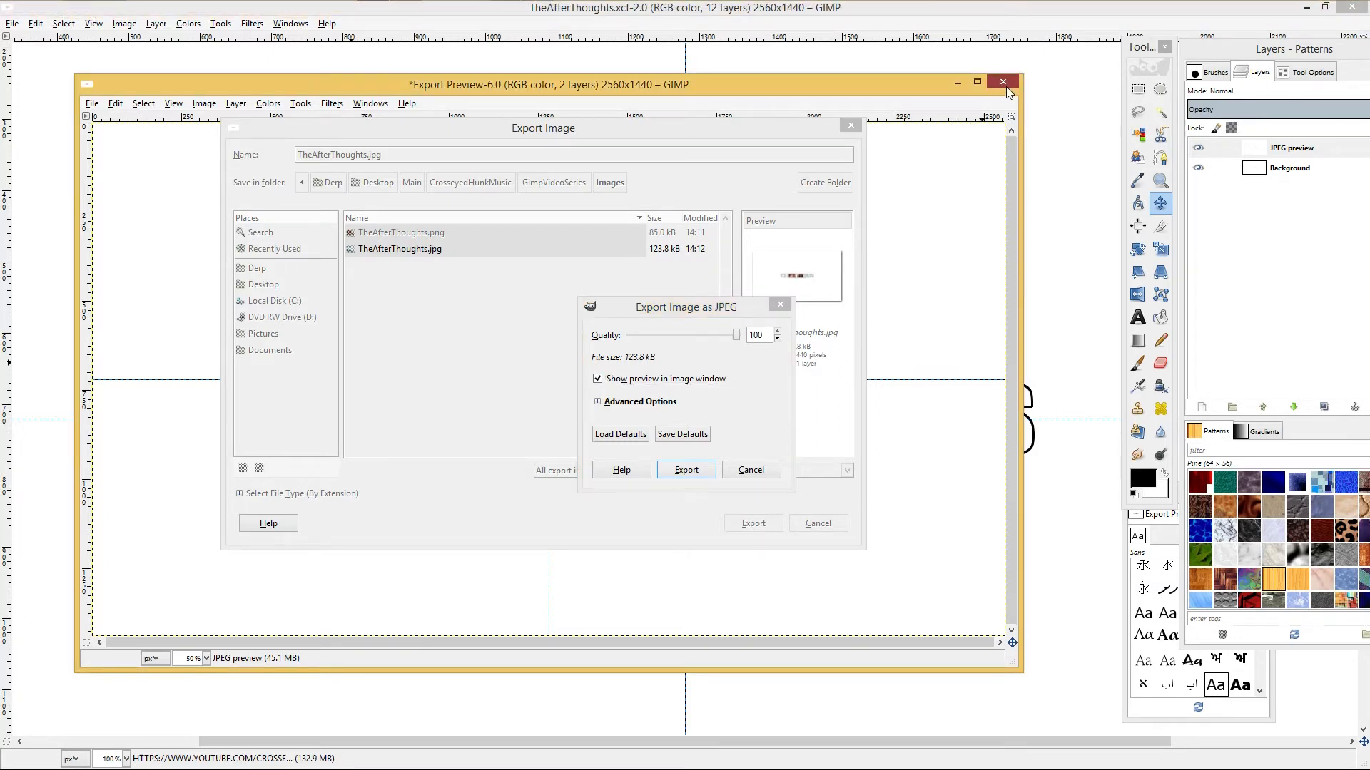
{"action": "left_click", "coordinate": [606, 380]}
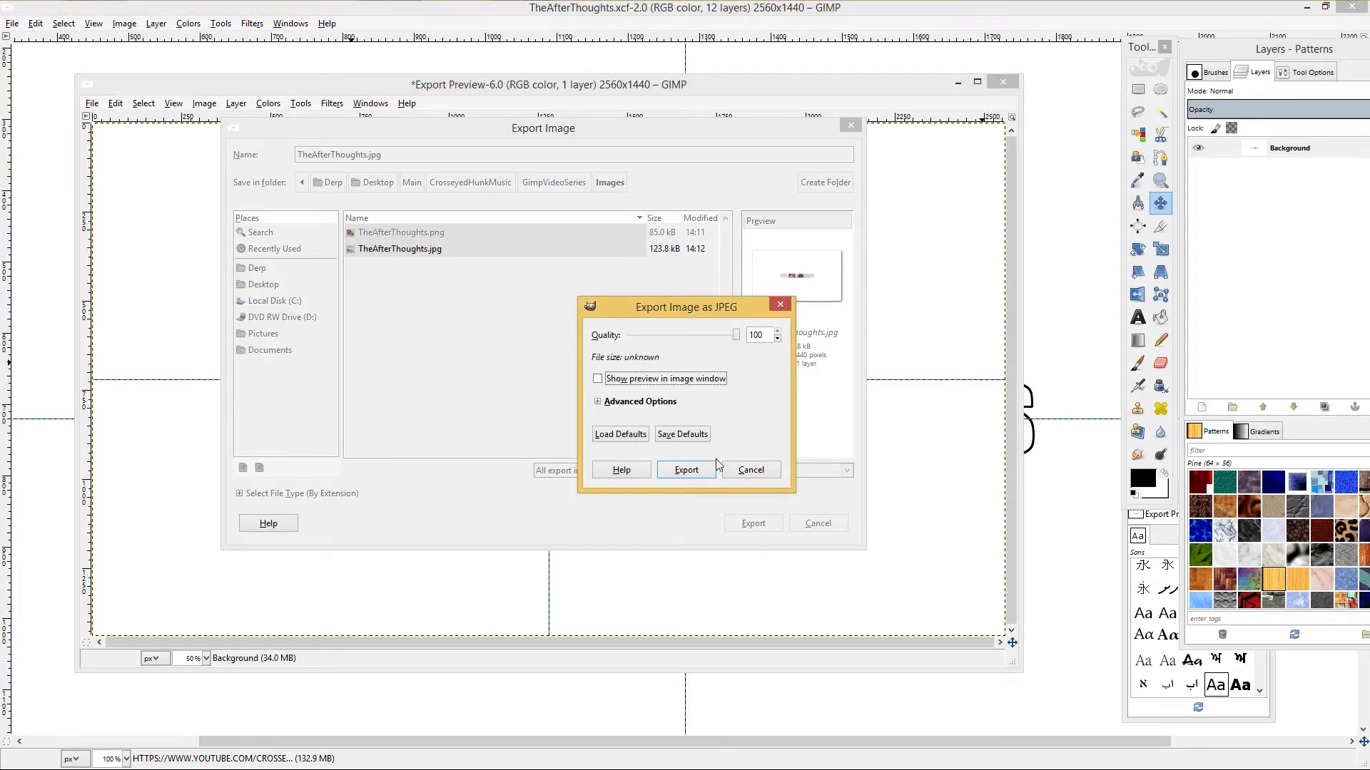
{"action": "left_click", "coordinate": [696, 468]}
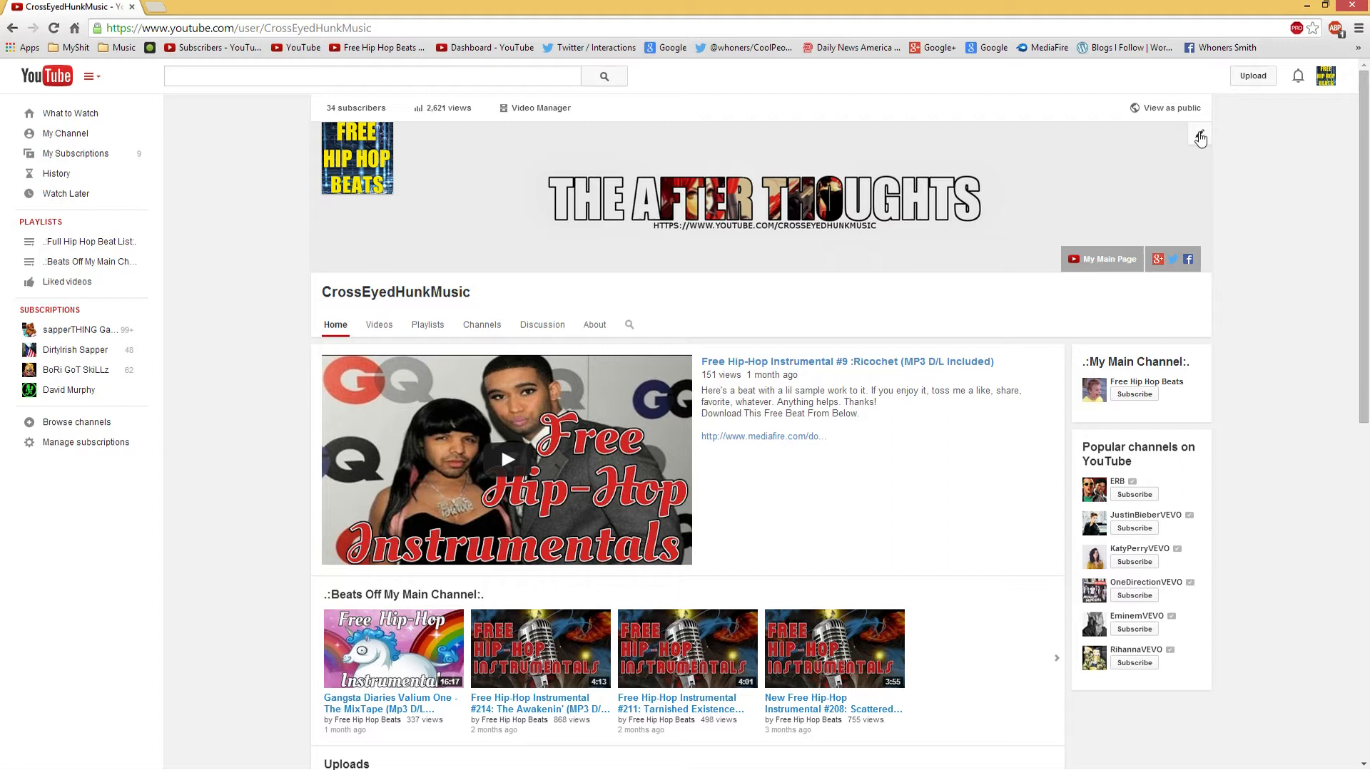
Switch to the CrossEyedHunkMusic YouTube channel page in the browser and open the channel banner's edit options.
{"action": "left_click", "coordinate": [1201, 137]}
{"action": "mouse_move", "coordinate": [771, 212]}
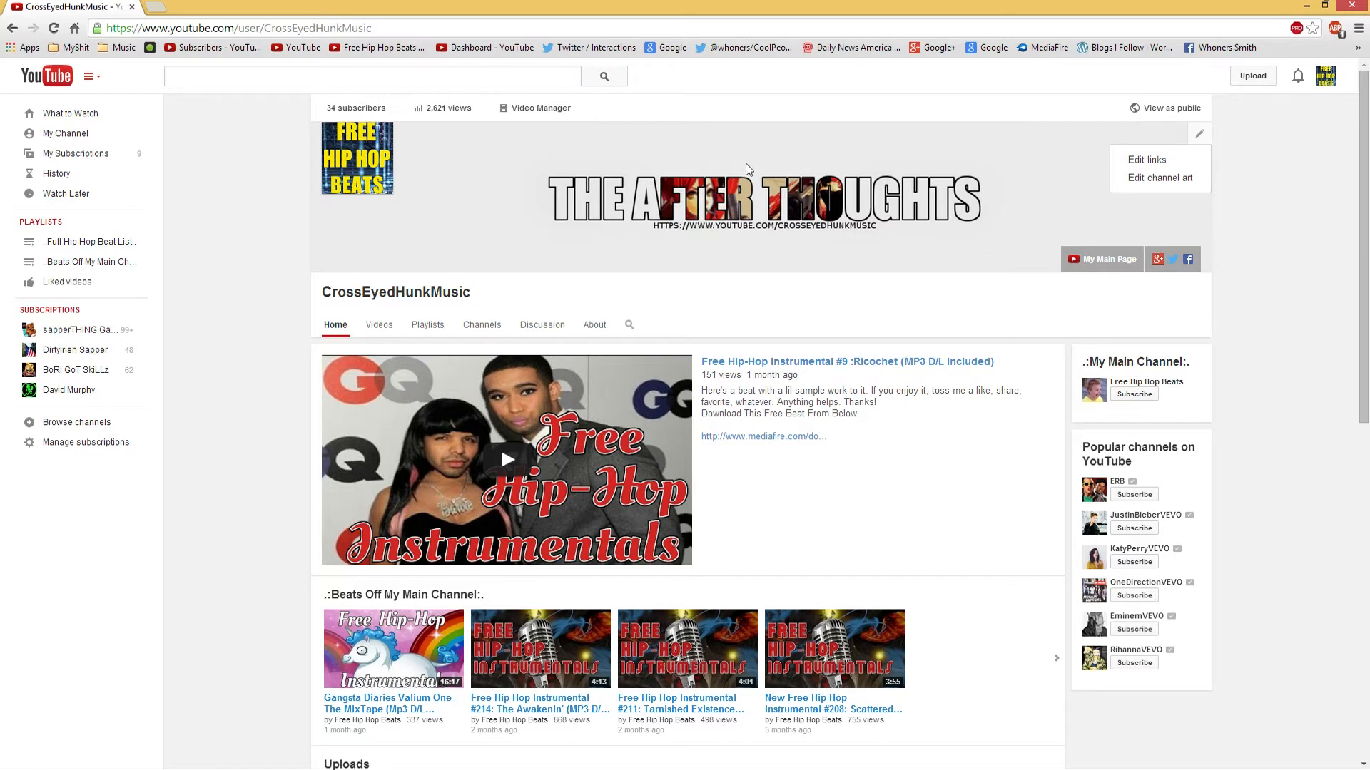